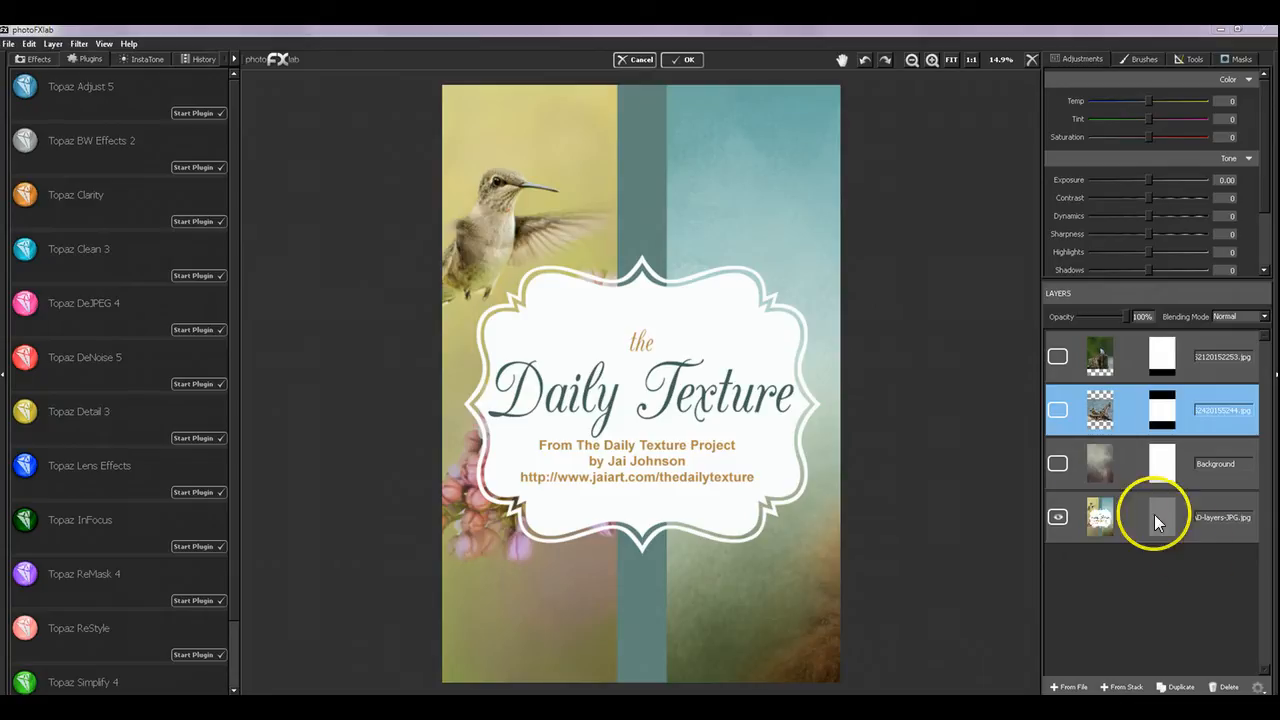
# Make the Background texture, driftwood and bird photo layers visible.
pyautogui.click(1057, 463)
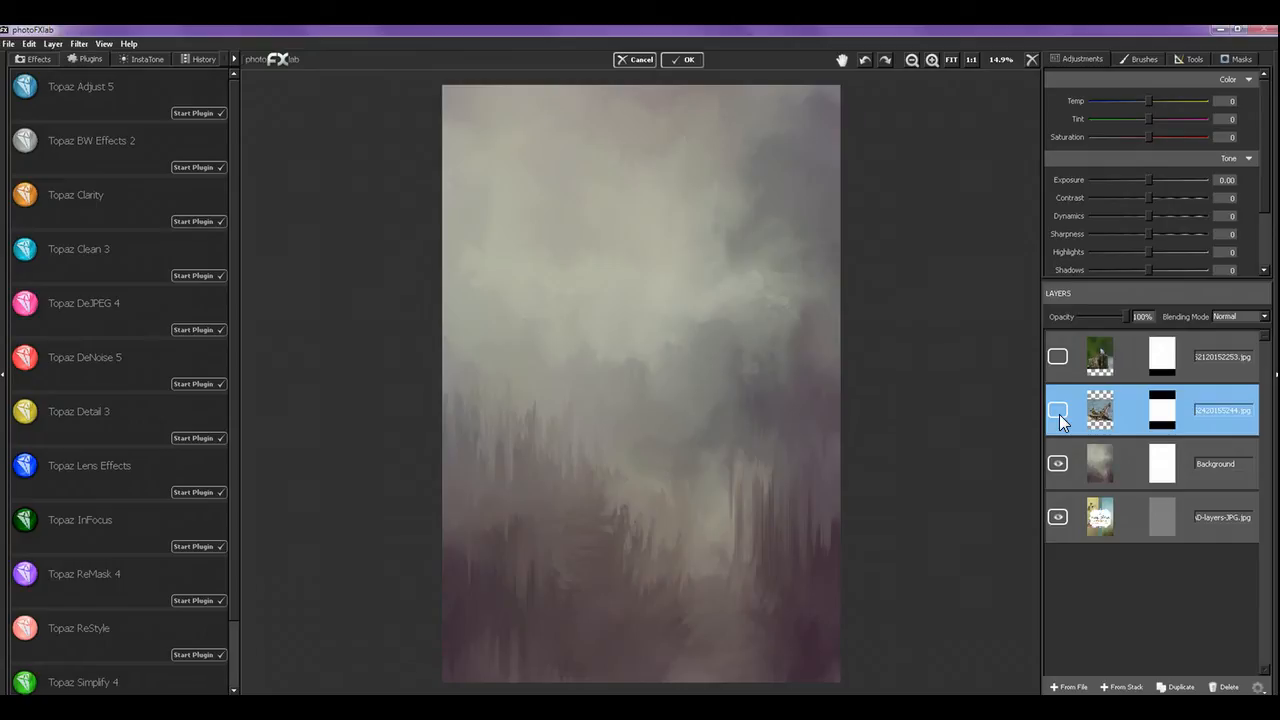
pyautogui.moveTo(1059, 414)
pyautogui.mouseDown()
pyautogui.moveTo(1060, 377)
pyautogui.moveTo(1063, 412)
pyautogui.mouseUp()
pyautogui.click(1063, 412)
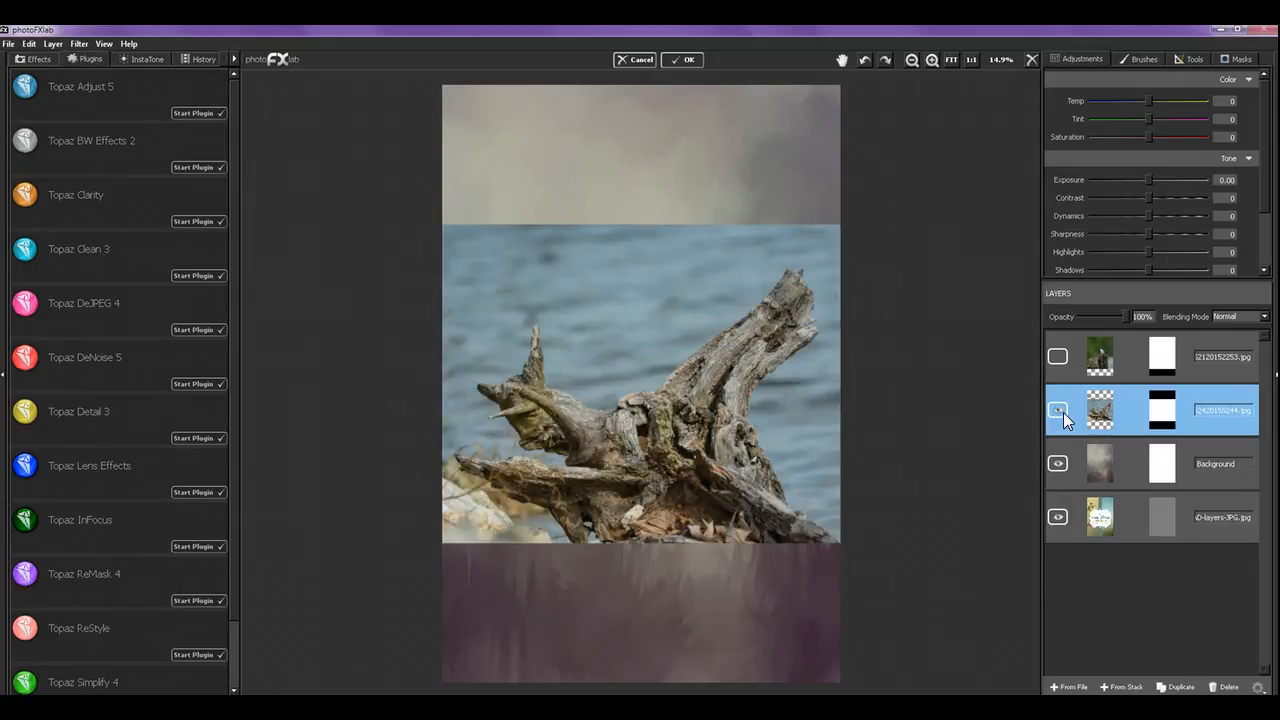
pyautogui.click(1058, 358)
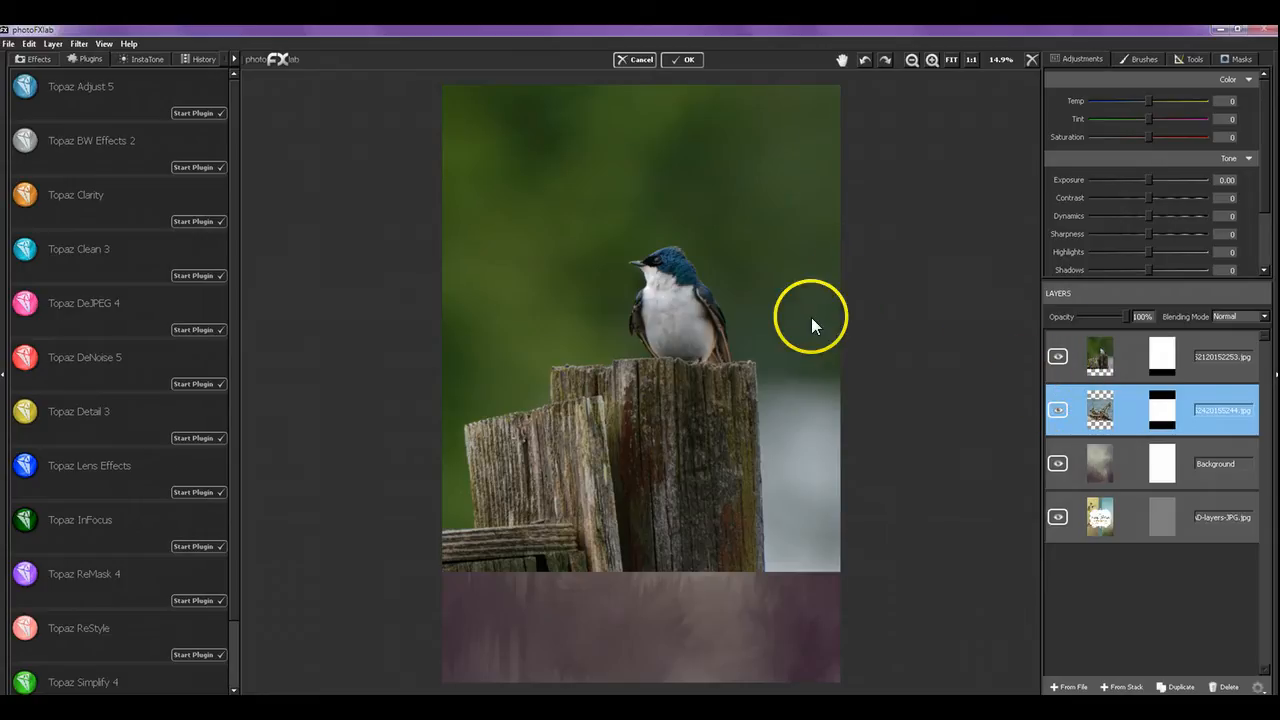
# Select the bird photo layer and move it up to uncover more of the texture below it.
pyautogui.click(1153, 59)
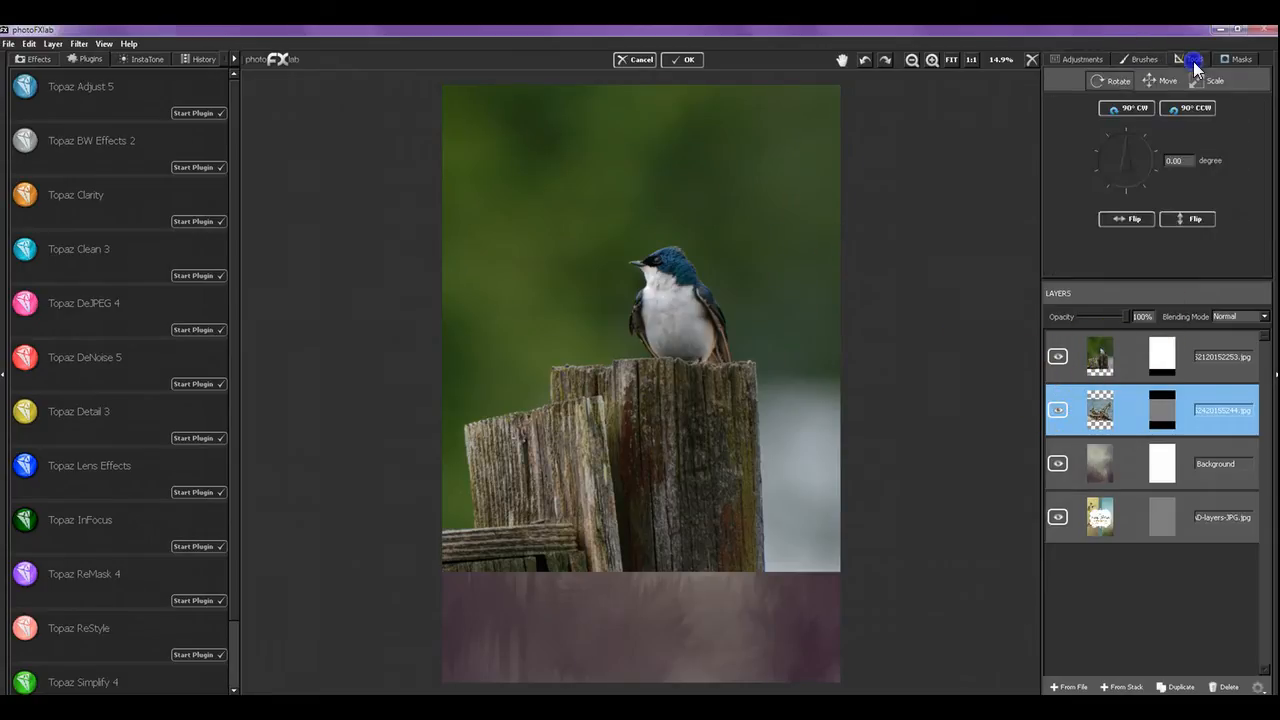
pyautogui.click(1193, 60)
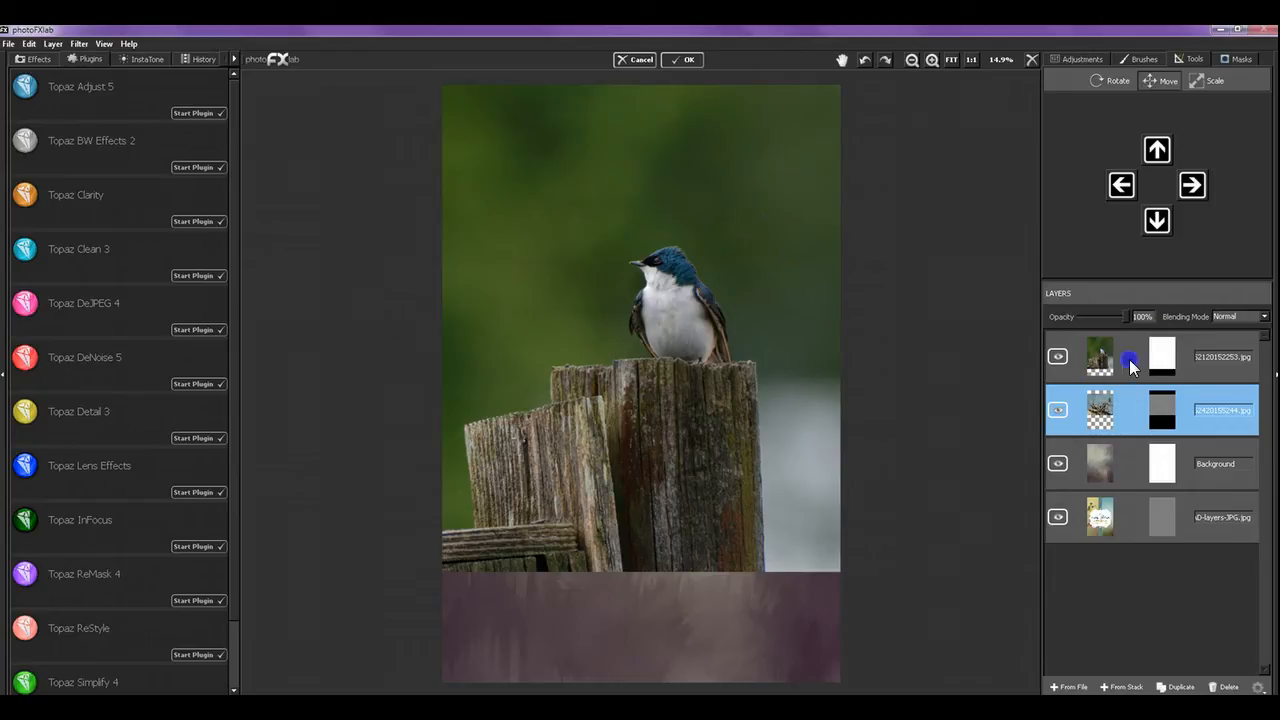
pyautogui.click(1122, 366)
pyautogui.click(1190, 60)
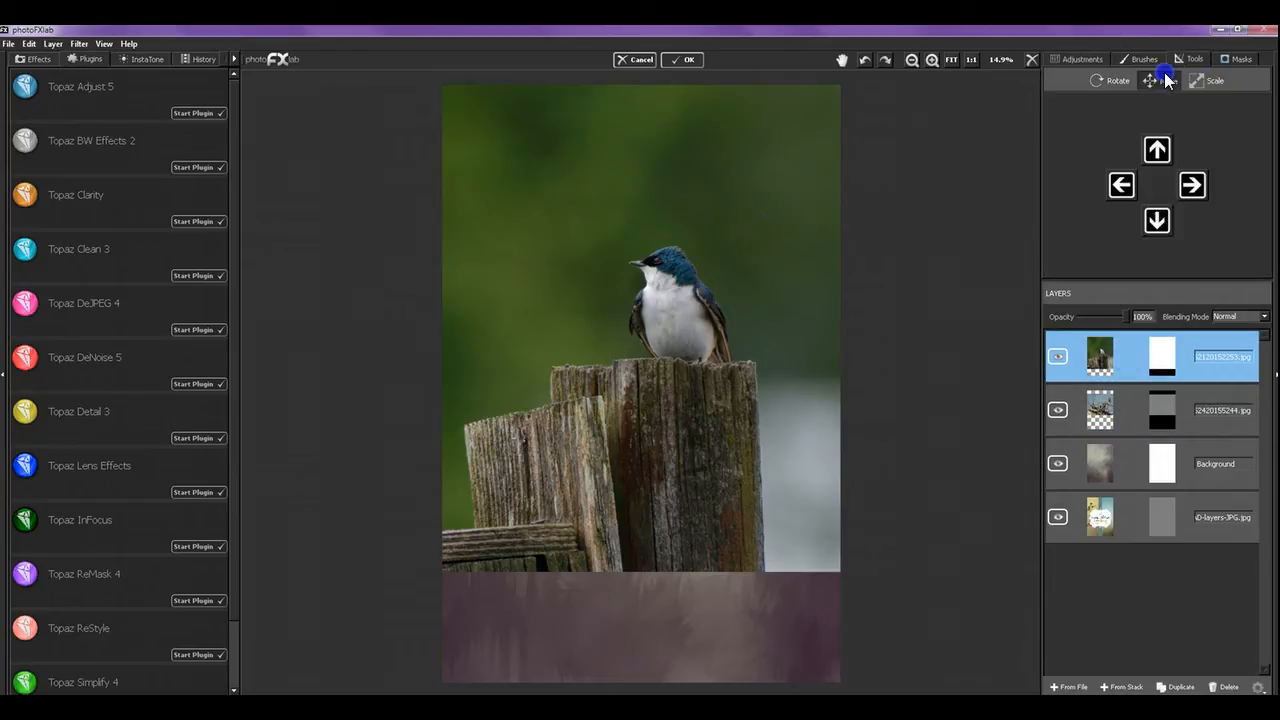
pyautogui.moveTo(707, 265); pyautogui.dragTo(694, 191)
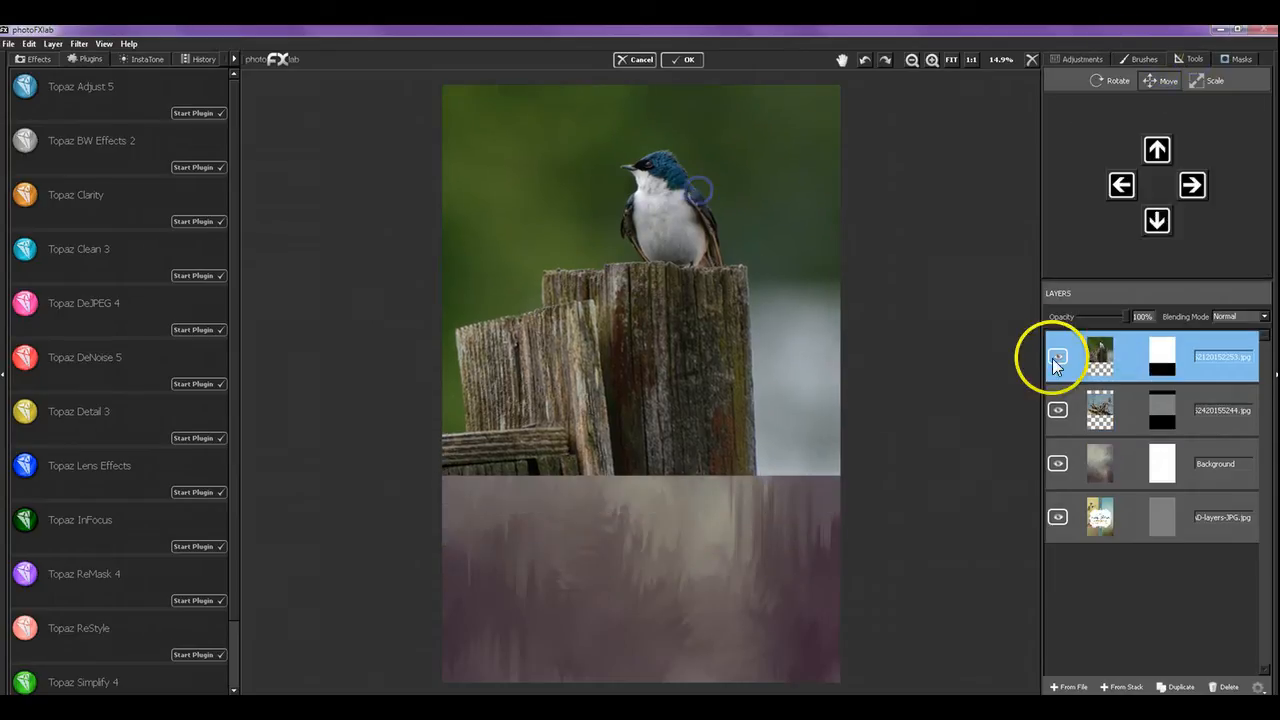
# Select the driftwood layer and move it down so its branches show beneath the bird photo.
pyautogui.click(1118, 405)
pyautogui.click(1183, 60)
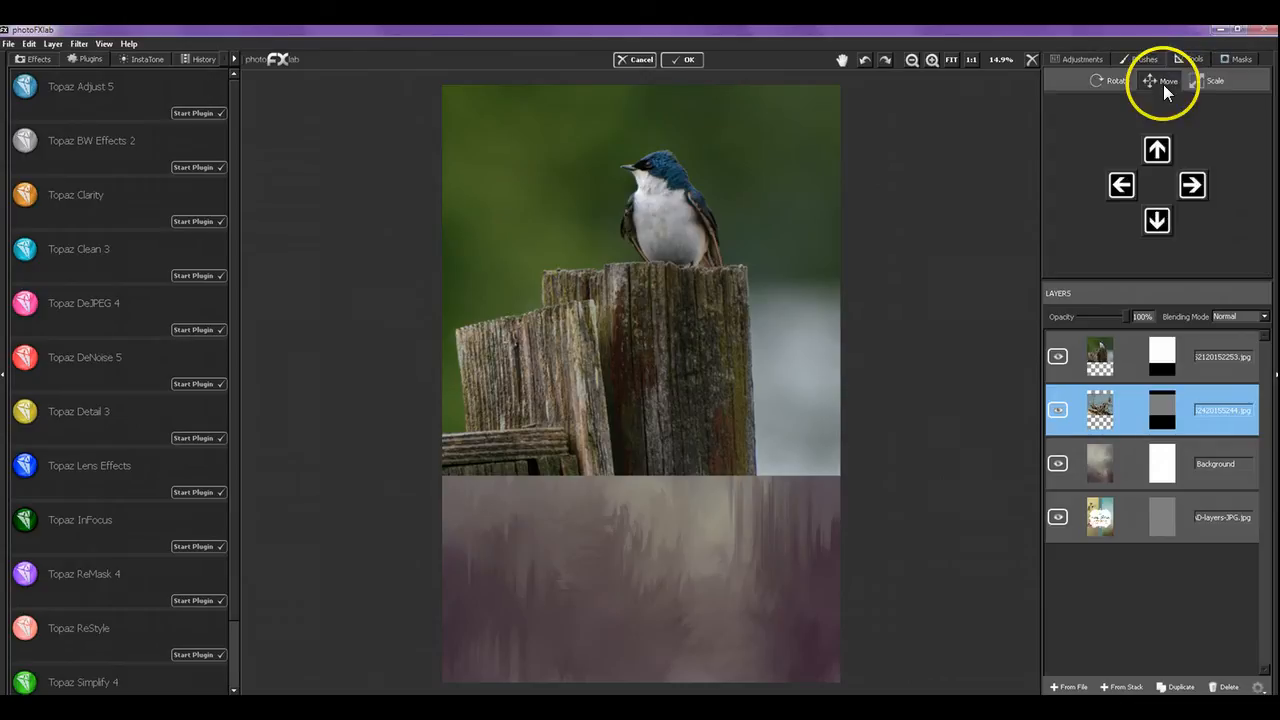
pyautogui.click(1163, 84)
pyautogui.moveTo(686, 503); pyautogui.dragTo(696, 686)
pyautogui.moveTo(757, 560); pyautogui.dragTo(741, 688)
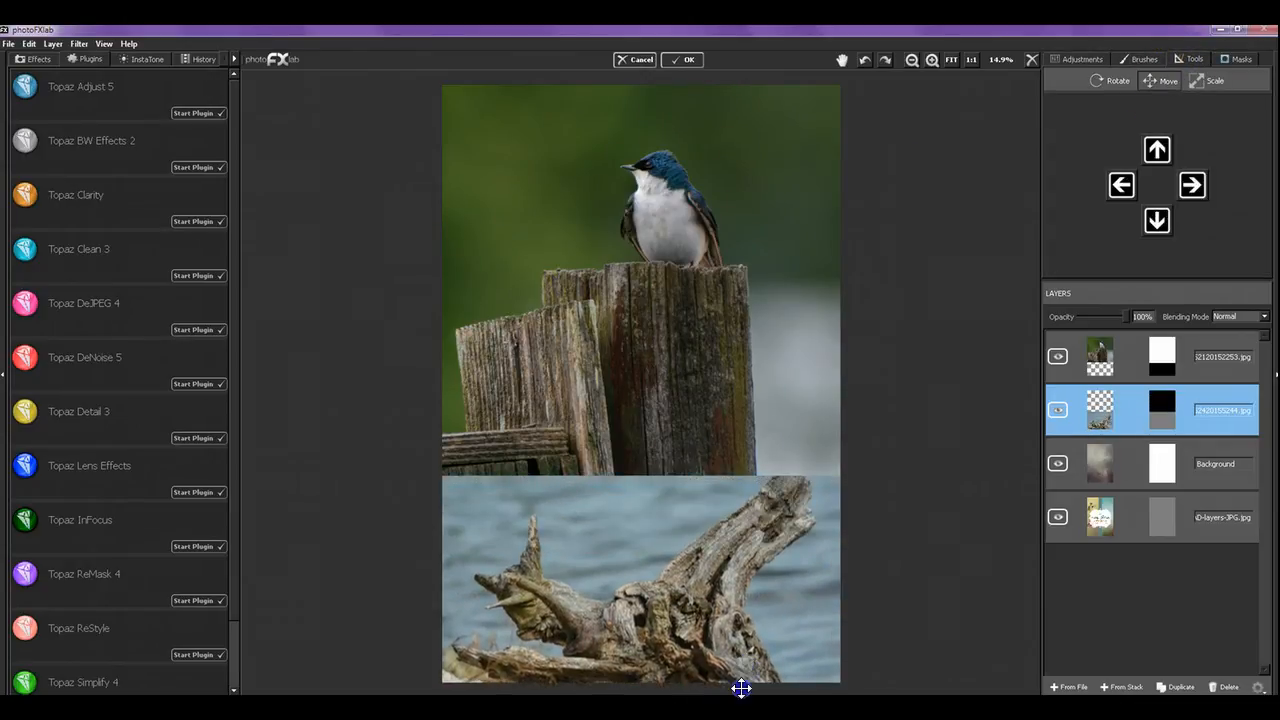
pyautogui.moveTo(786, 594); pyautogui.dragTo(788, 620)
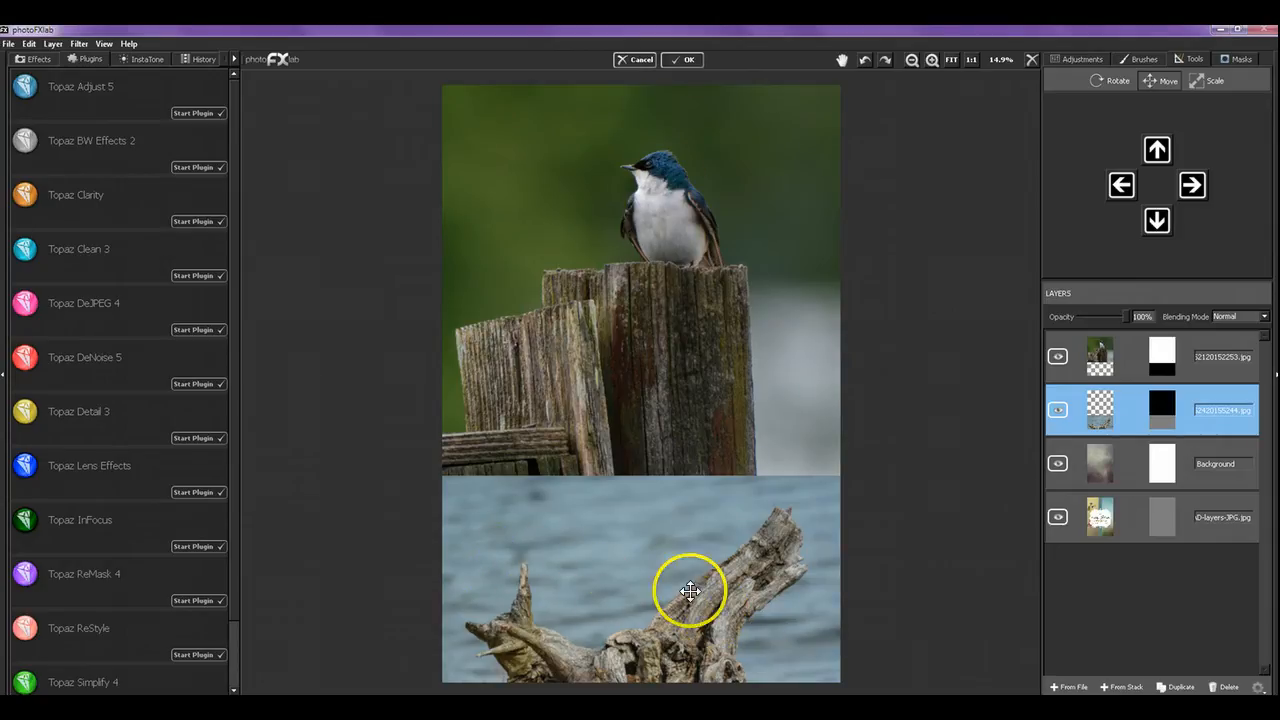
# Hide the bird layer, try flipping the driftwood layer horizontally, and flip it back.
pyautogui.click(1057, 356)
pyautogui.click(1059, 409)
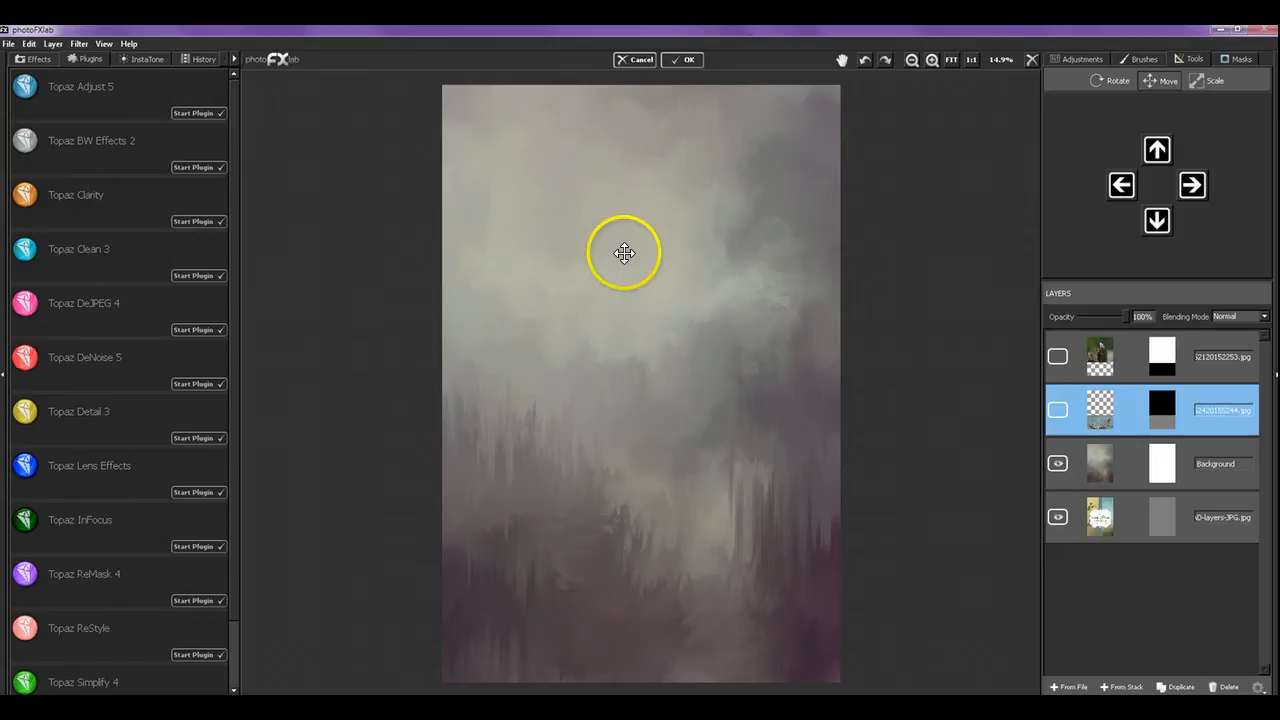
pyautogui.click(1058, 411)
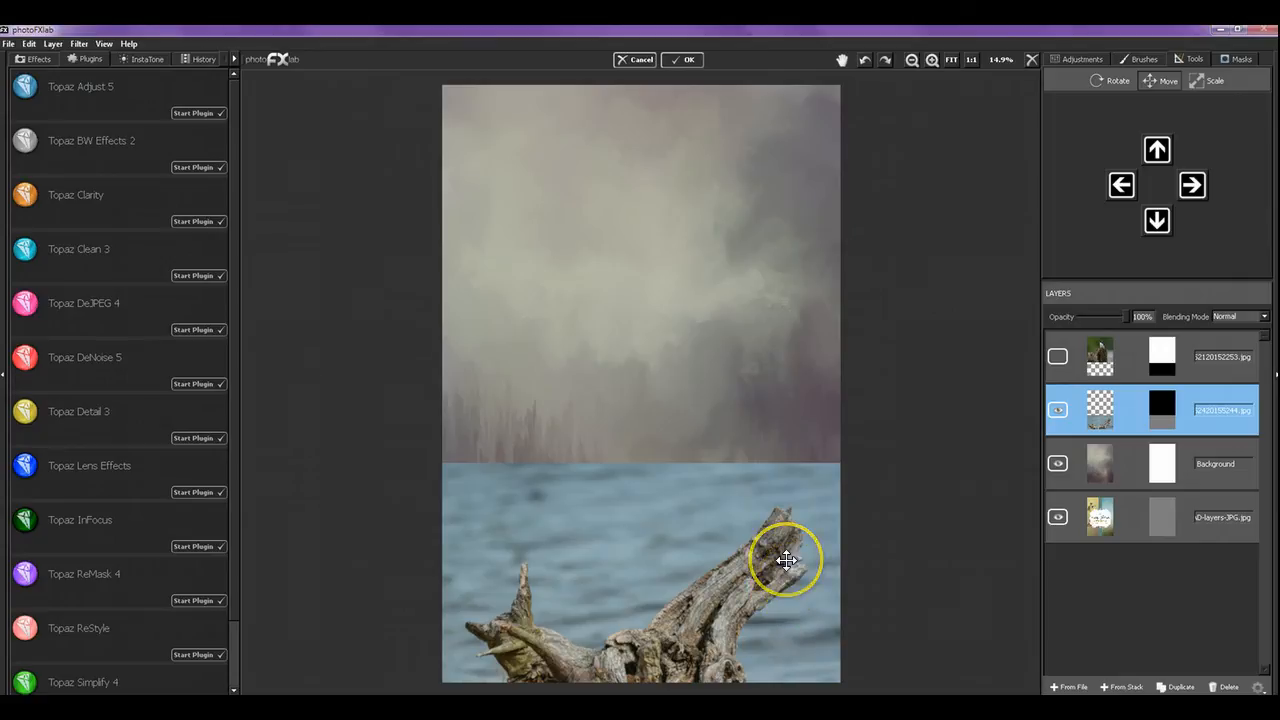
pyautogui.click(1118, 80)
pyautogui.click(1136, 217)
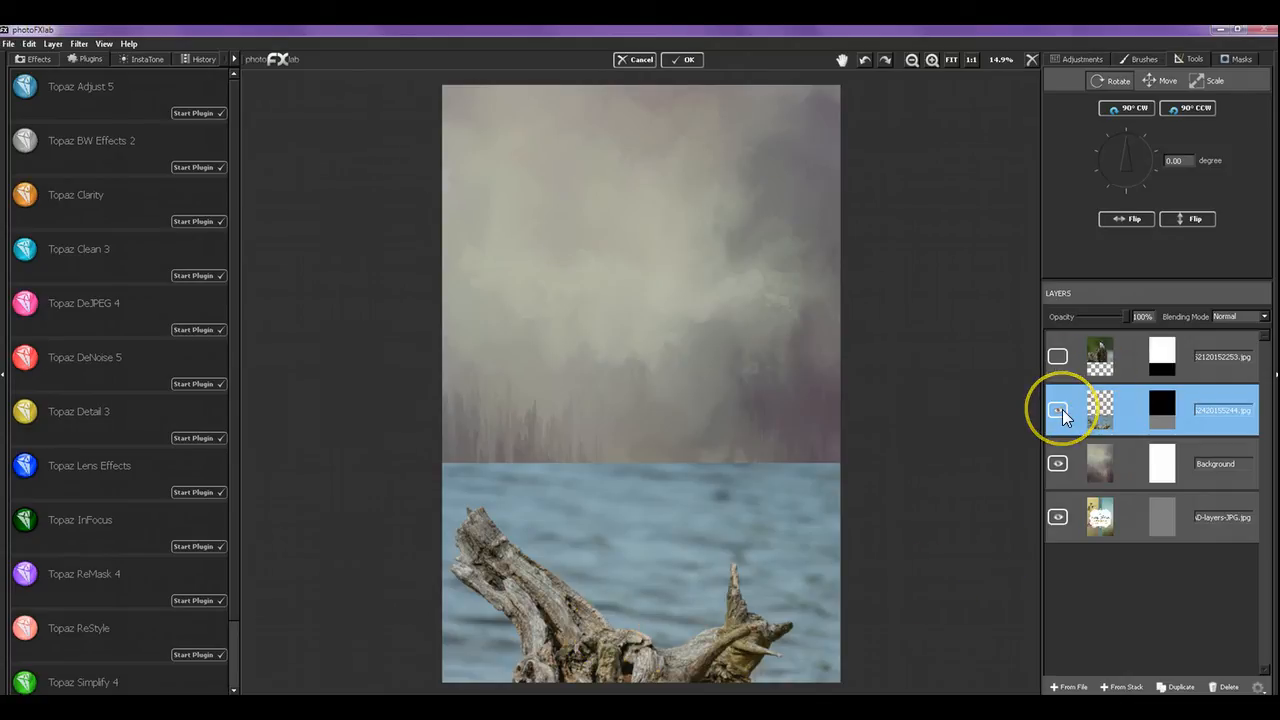
pyautogui.click(1128, 219)
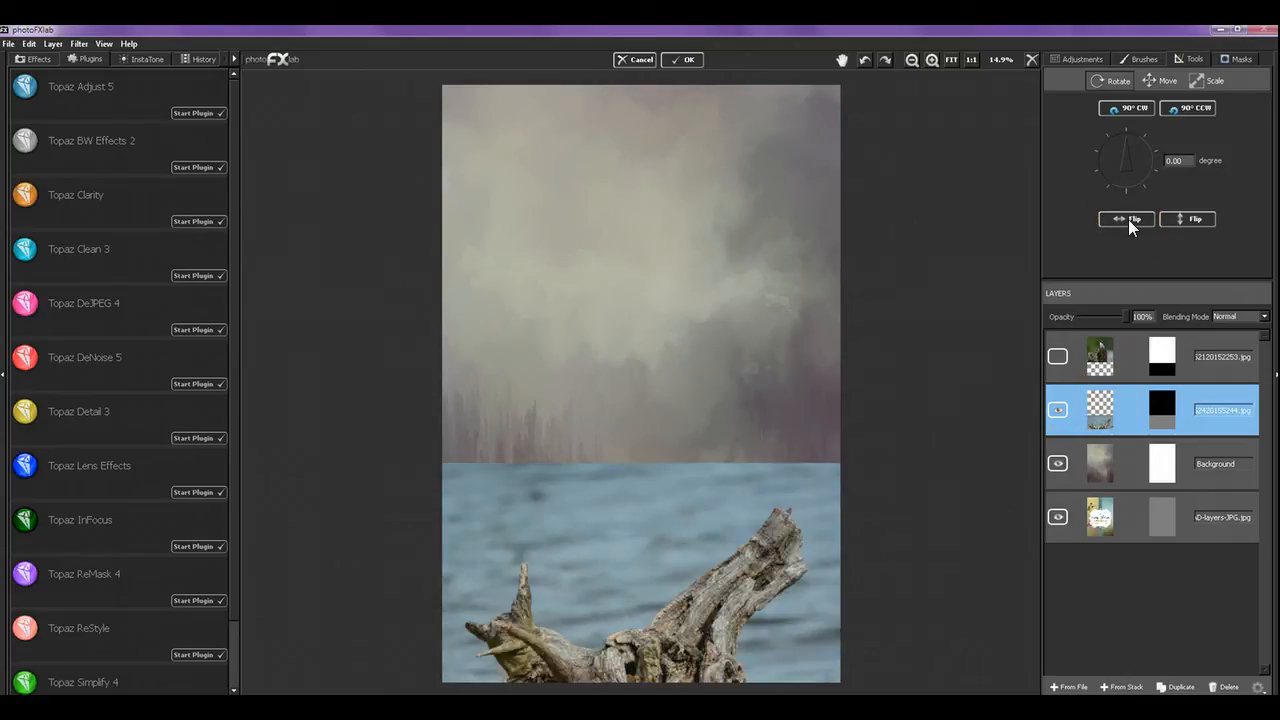
# Show the bird layer with the driftwood layer hidden, and move the bird photo down the canvas.
pyautogui.click(1058, 410)
pyautogui.click(1058, 357)
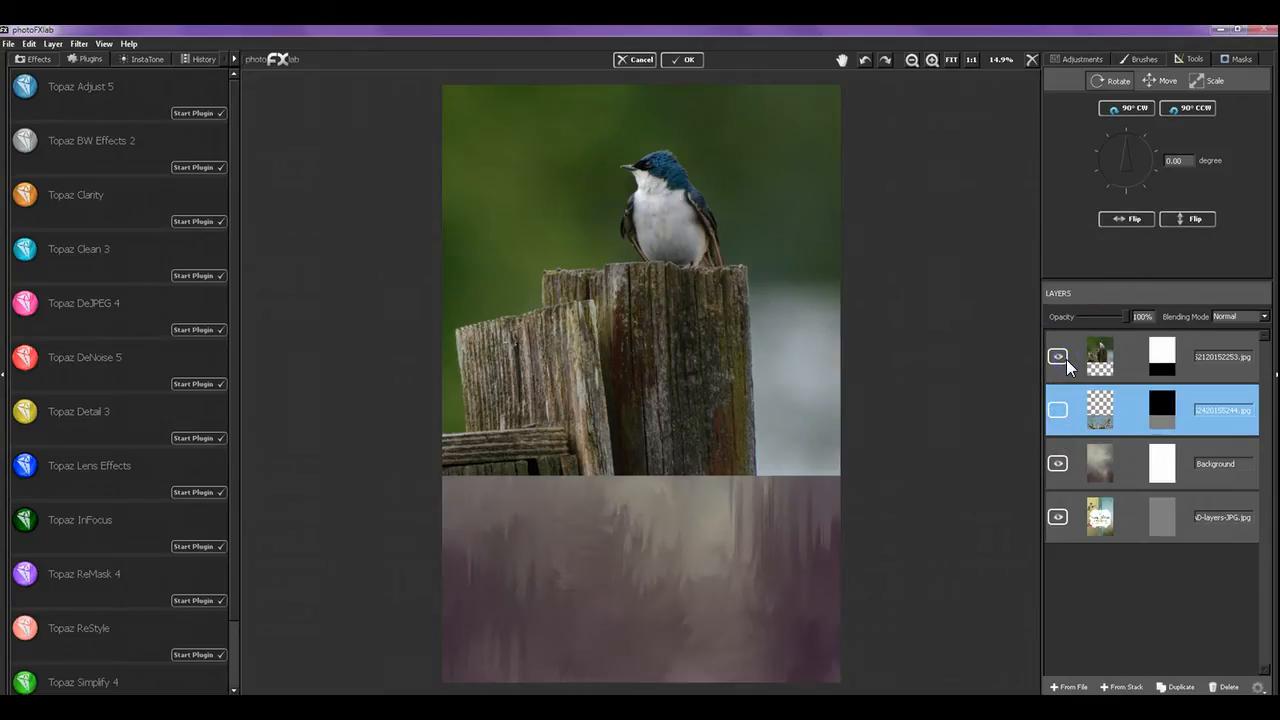
pyautogui.click(1162, 80)
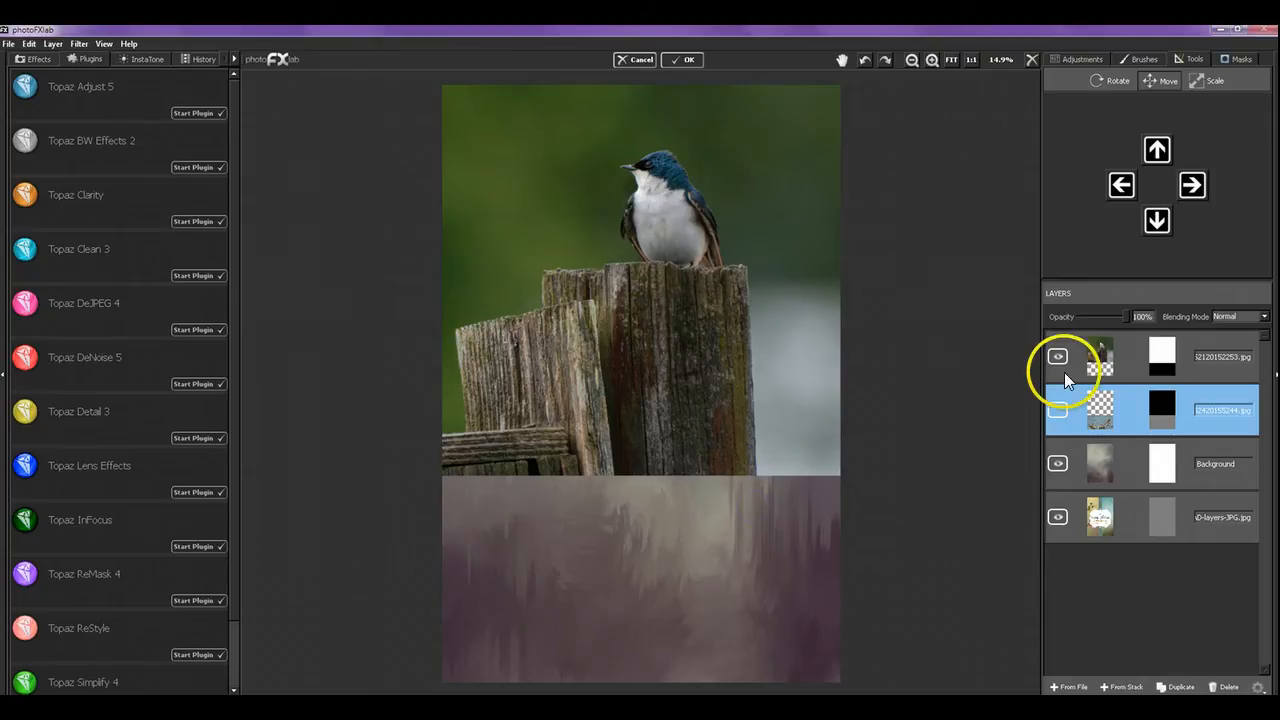
pyautogui.click(1180, 352)
pyautogui.click(1196, 58)
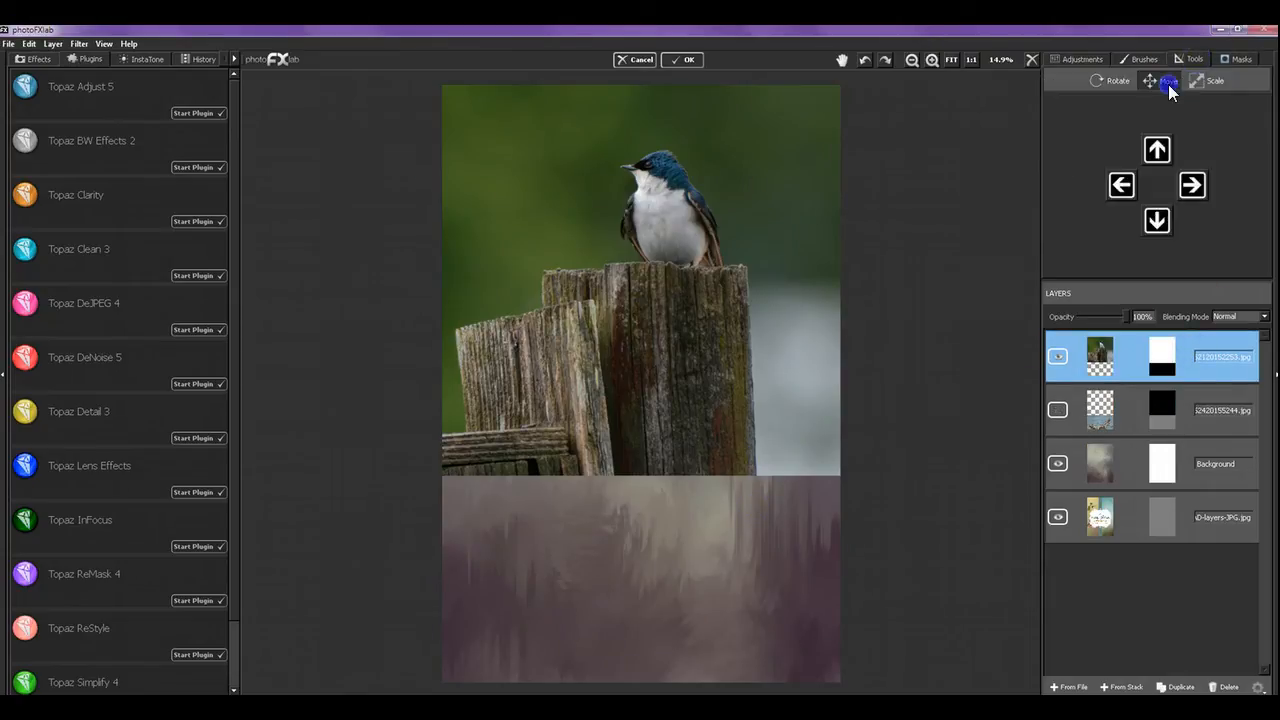
pyautogui.moveTo(691, 274); pyautogui.dragTo(709, 451)
pyautogui.moveTo(773, 353); pyautogui.dragTo(780, 351)
# Scale the bird photo layer down to 86%.
pyautogui.click(1202, 82)
pyautogui.moveTo(760, 256); pyautogui.dragTo(490, 408)
pyautogui.moveTo(789, 280); pyautogui.dragTo(720, 357)
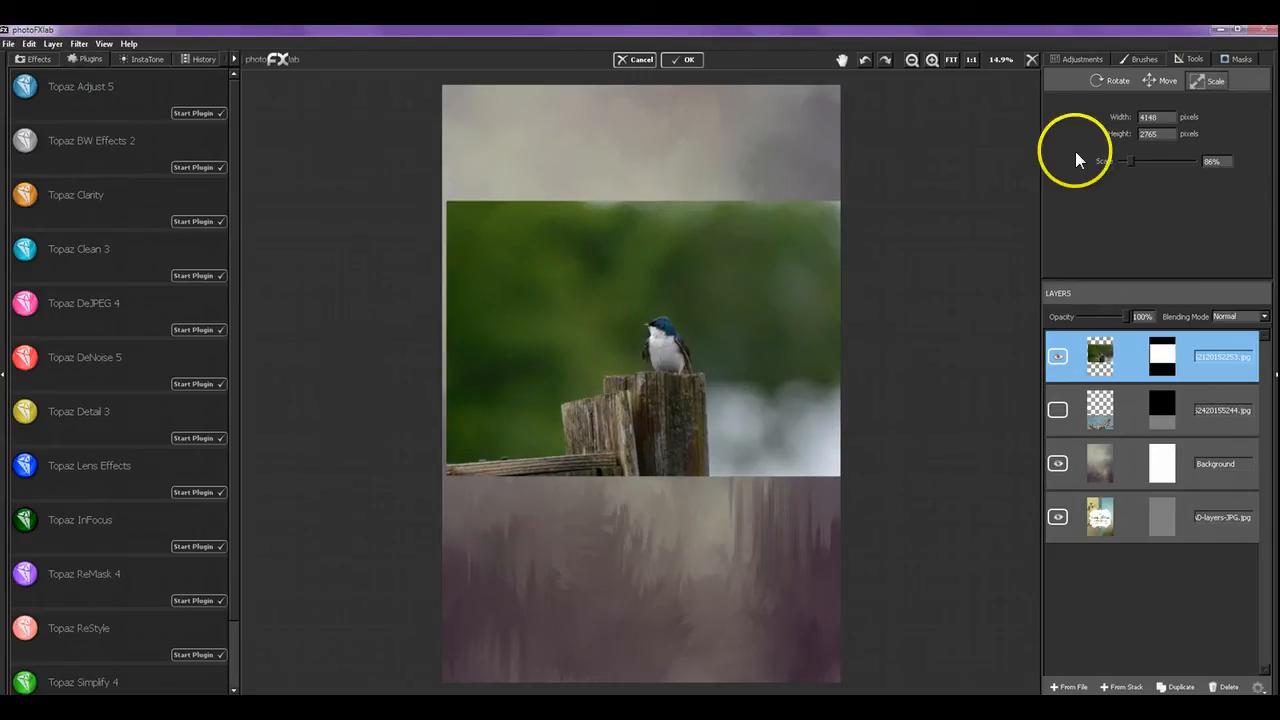
# Flip the bird photo layer horizontally and move it down and to the left on the canvas.
pyautogui.click(1160, 82)
pyautogui.click(1125, 82)
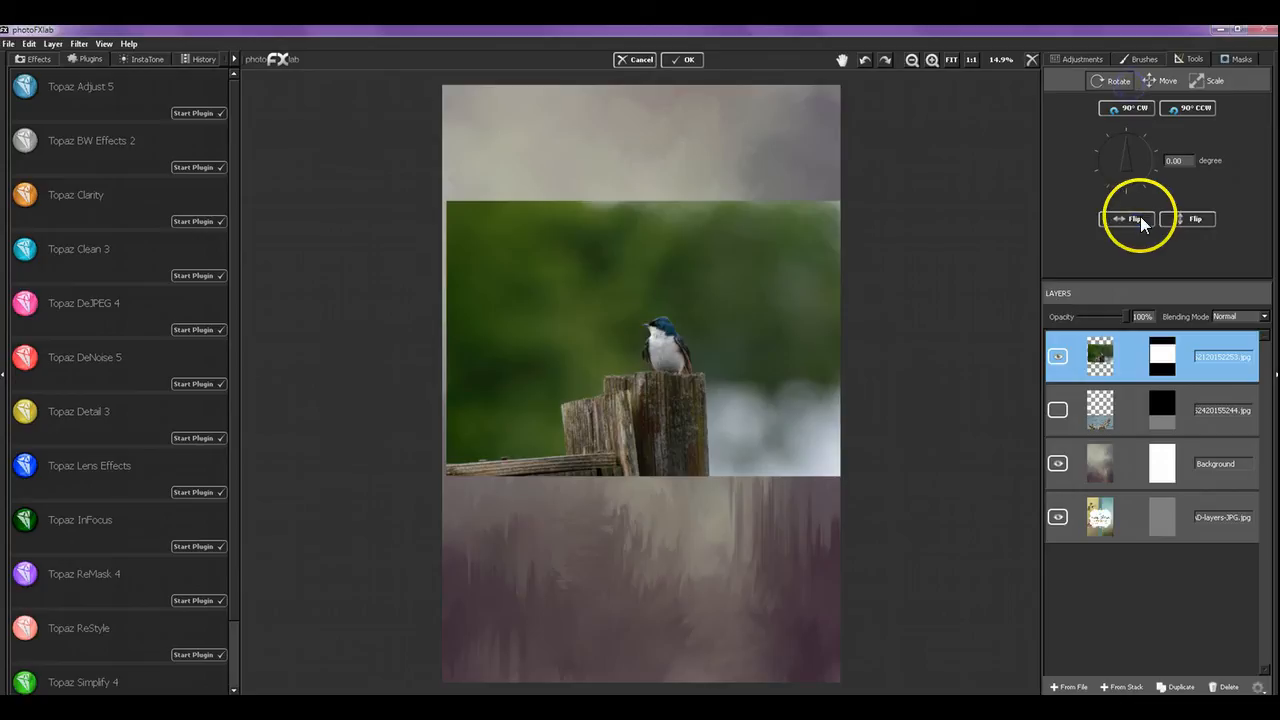
pyautogui.click(1127, 219)
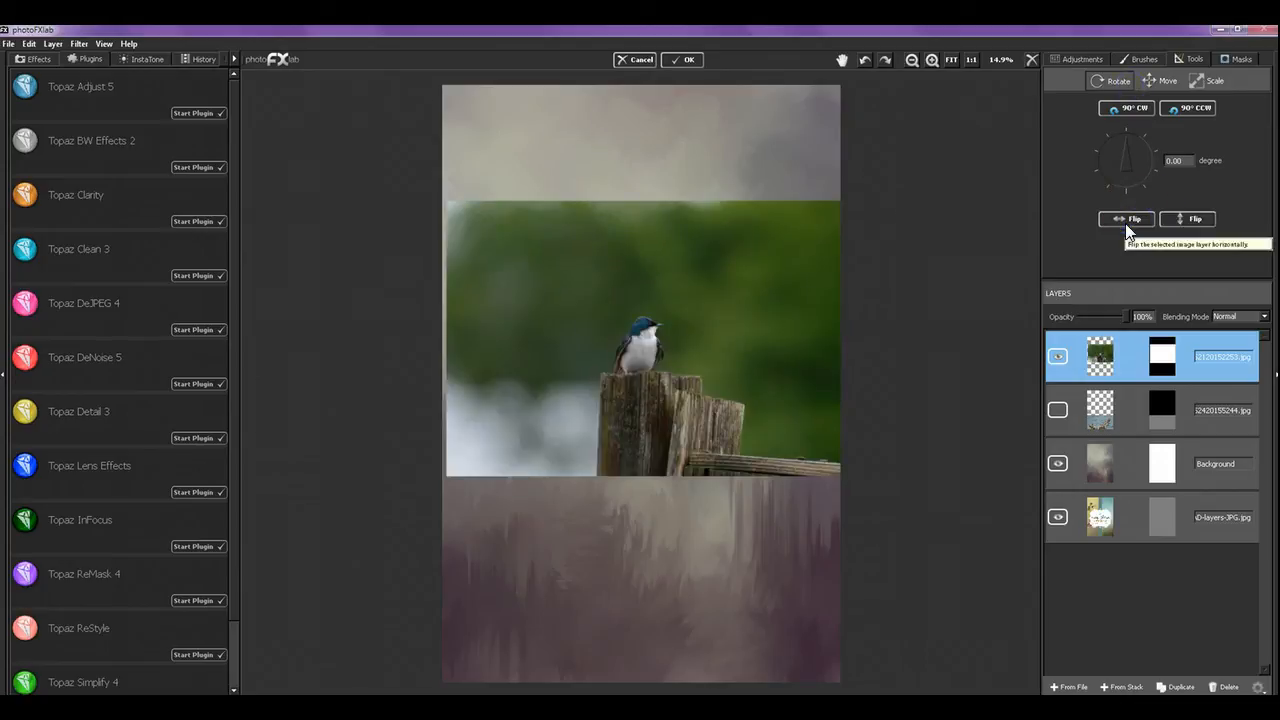
pyautogui.click(1168, 82)
pyautogui.moveTo(557, 328); pyautogui.dragTo(594, 357)
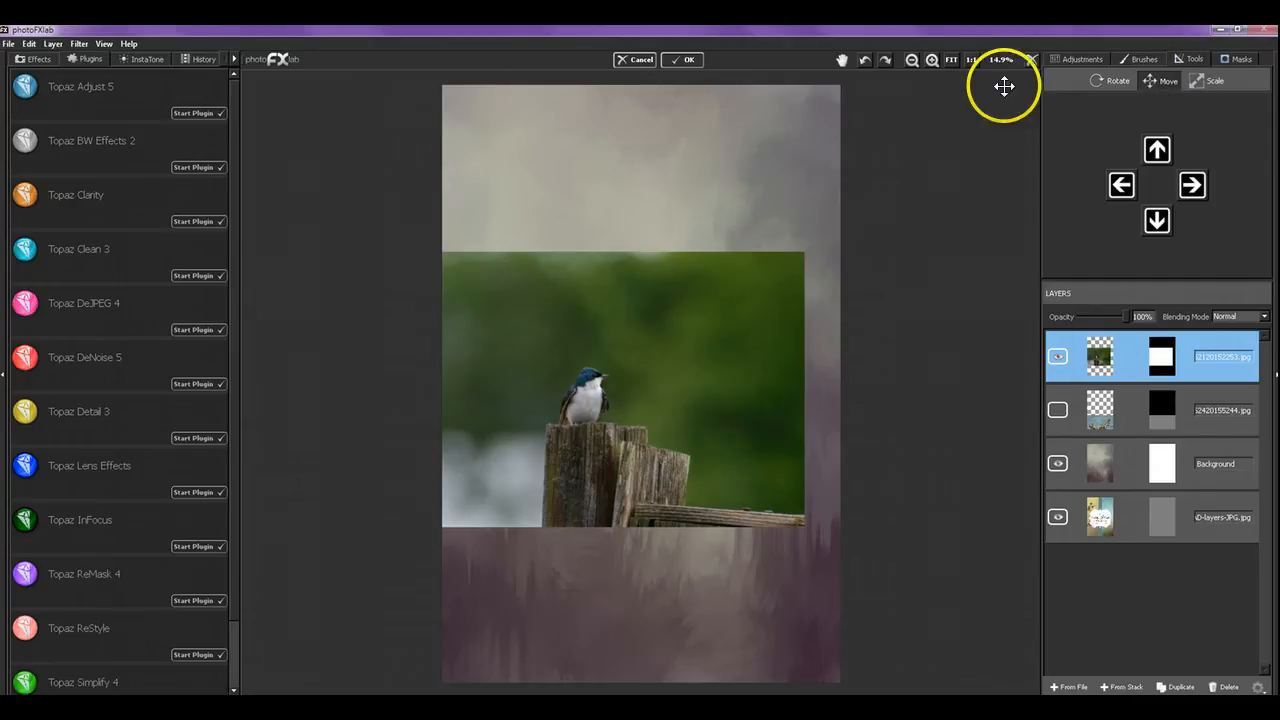
# Undo the bird layer's last move, its horizontal flip and its scaling.
pyautogui.click(30, 44)
pyautogui.click(37, 60)
pyautogui.click(30, 44)
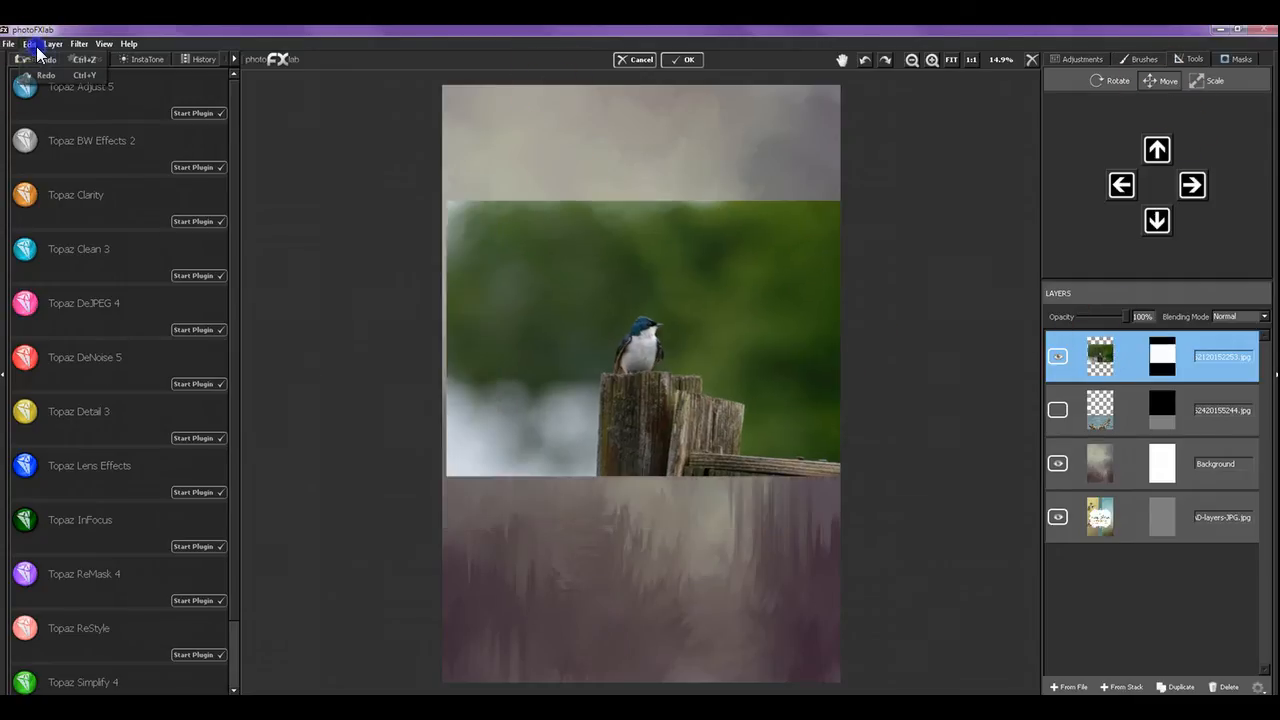
pyautogui.click(38, 57)
pyautogui.click(30, 44)
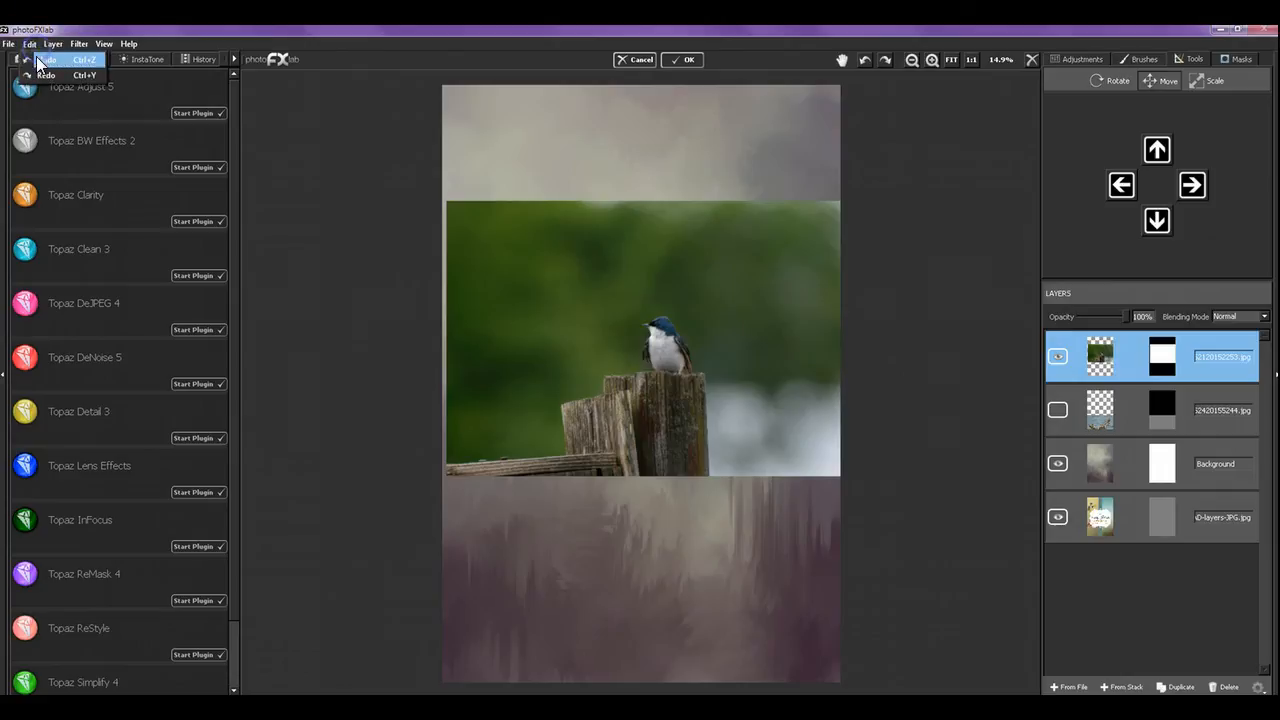
pyautogui.click(37, 60)
# Show the driftwood layer again and move the bird photo layer up.
pyautogui.click(1057, 410)
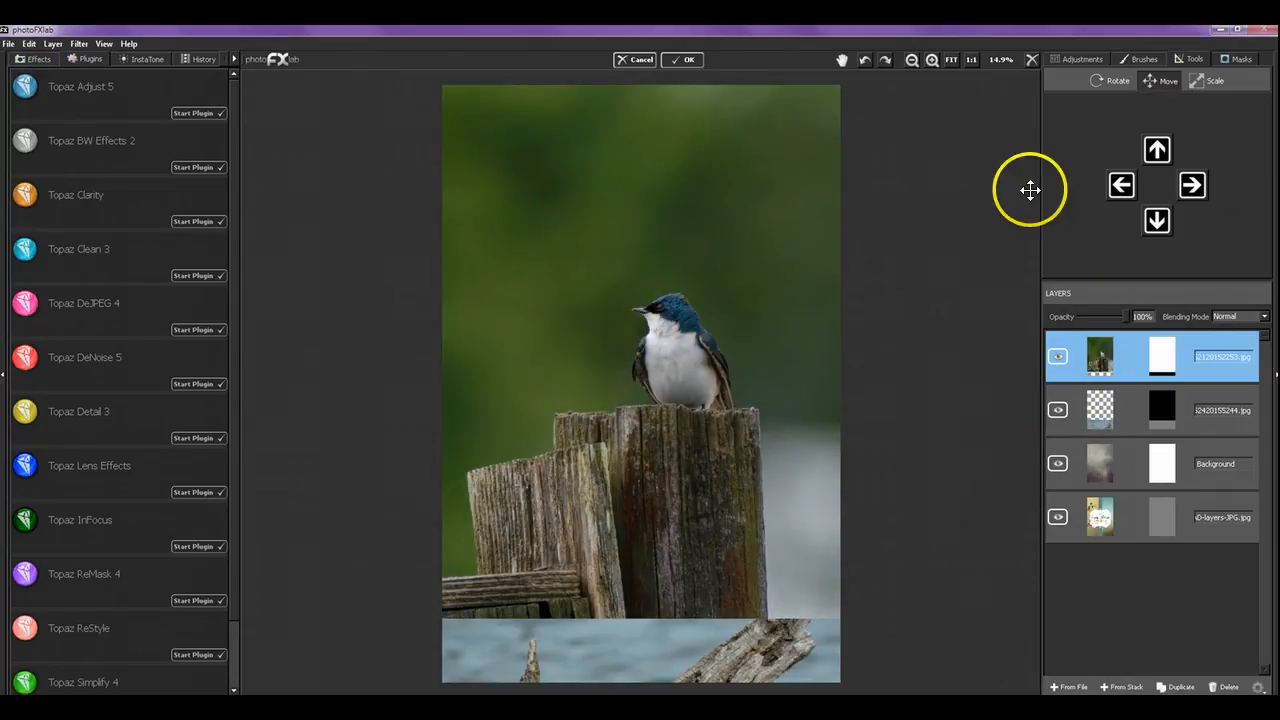
pyautogui.moveTo(710, 392); pyautogui.dragTo(690, 264)
pyautogui.click(732, 615)
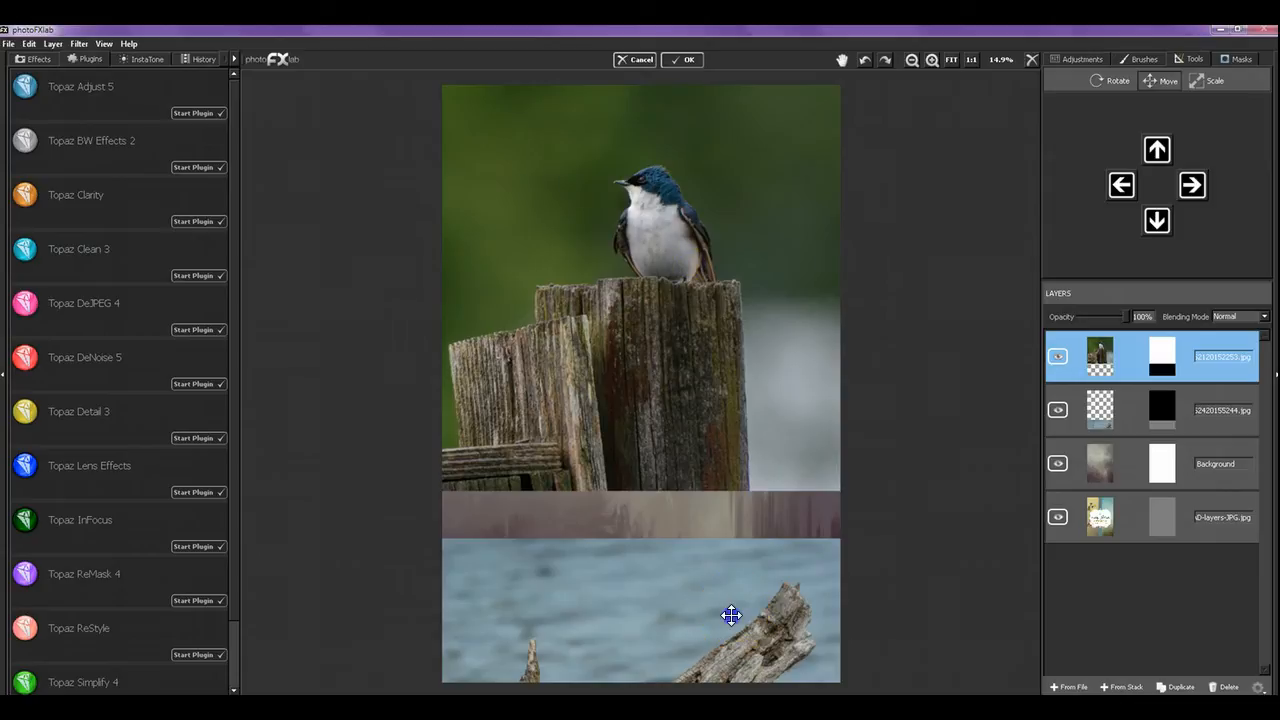
# Select the driftwood layer and move it up and slightly left to close the gap beneath the bird photo.
pyautogui.click(1126, 405)
pyautogui.click(717, 621)
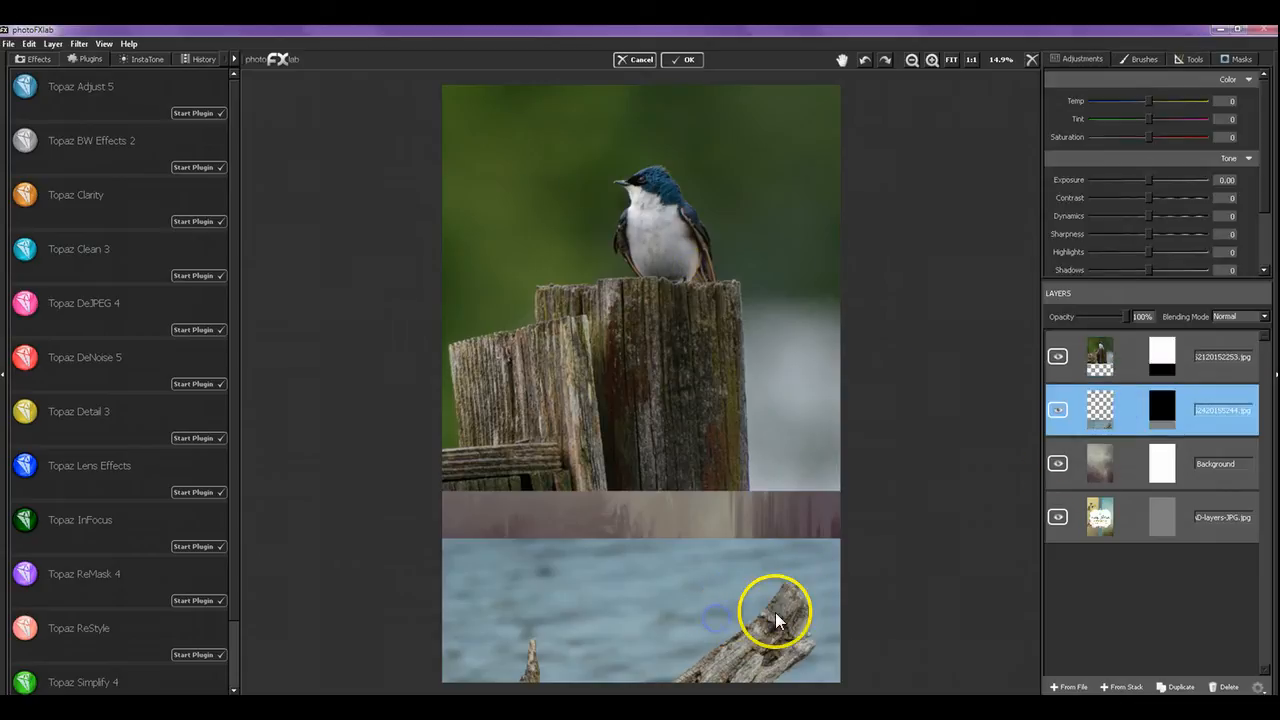
pyautogui.click(1194, 58)
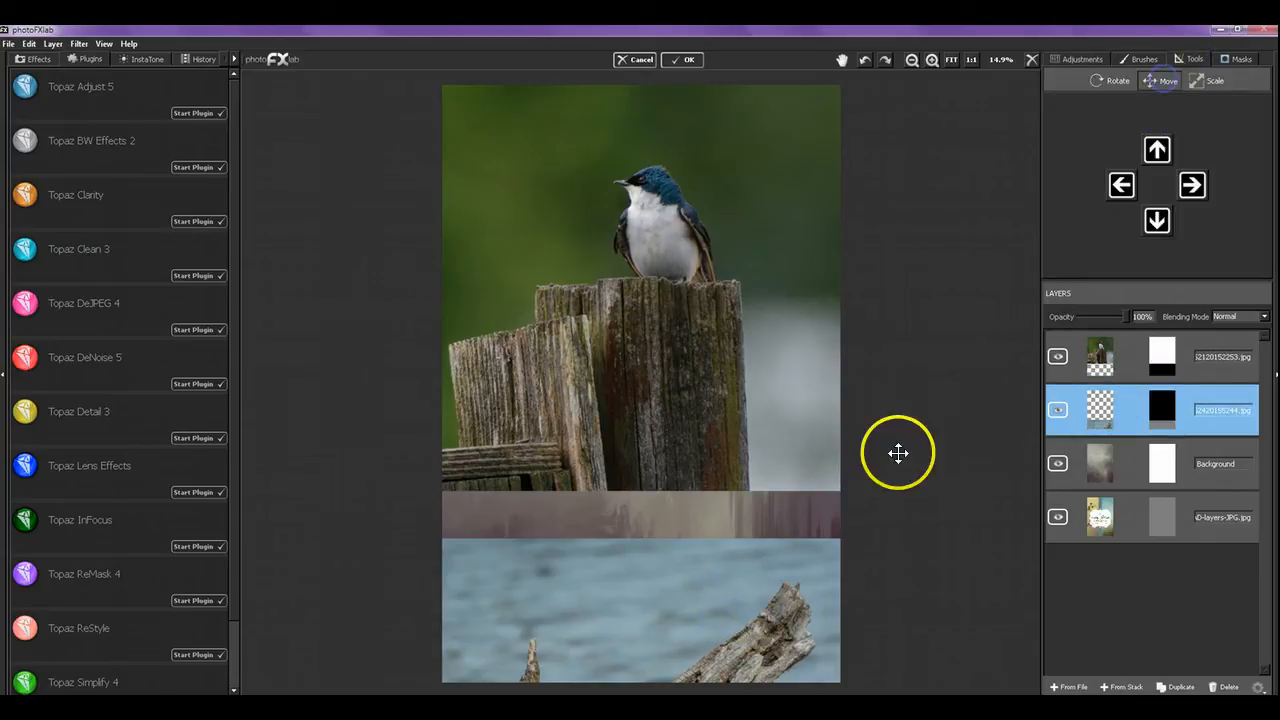
pyautogui.moveTo(726, 577); pyautogui.dragTo(693, 538)
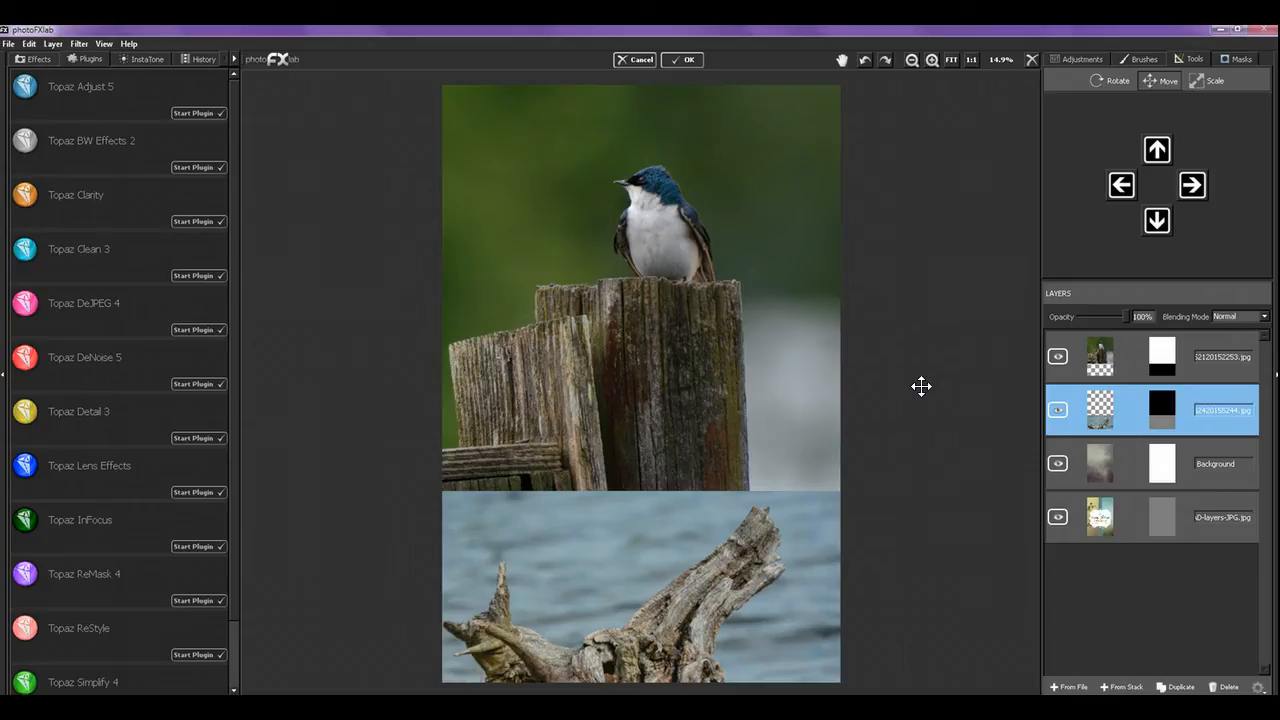
pyautogui.moveTo(893, 550); pyautogui.dragTo(644, 228)
# Hide the bird layer and move the driftwood layer up until nearly the whole stump is on the canvas.
pyautogui.click(1058, 357)
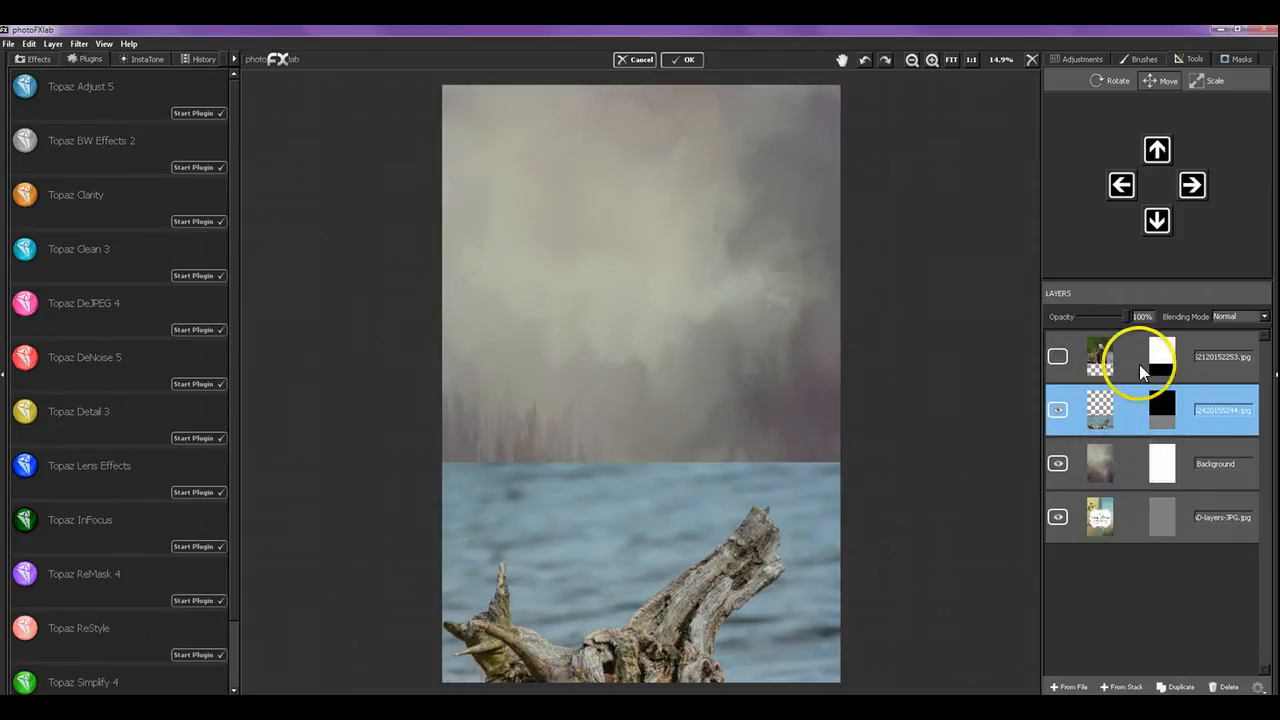
pyautogui.click(1167, 80)
pyautogui.moveTo(780, 508); pyautogui.dragTo(759, 382)
# Enlarge the driftwood layer beyond the canvas width and rotate it to -45 degrees so the branch stands upright.
pyautogui.click(1205, 80)
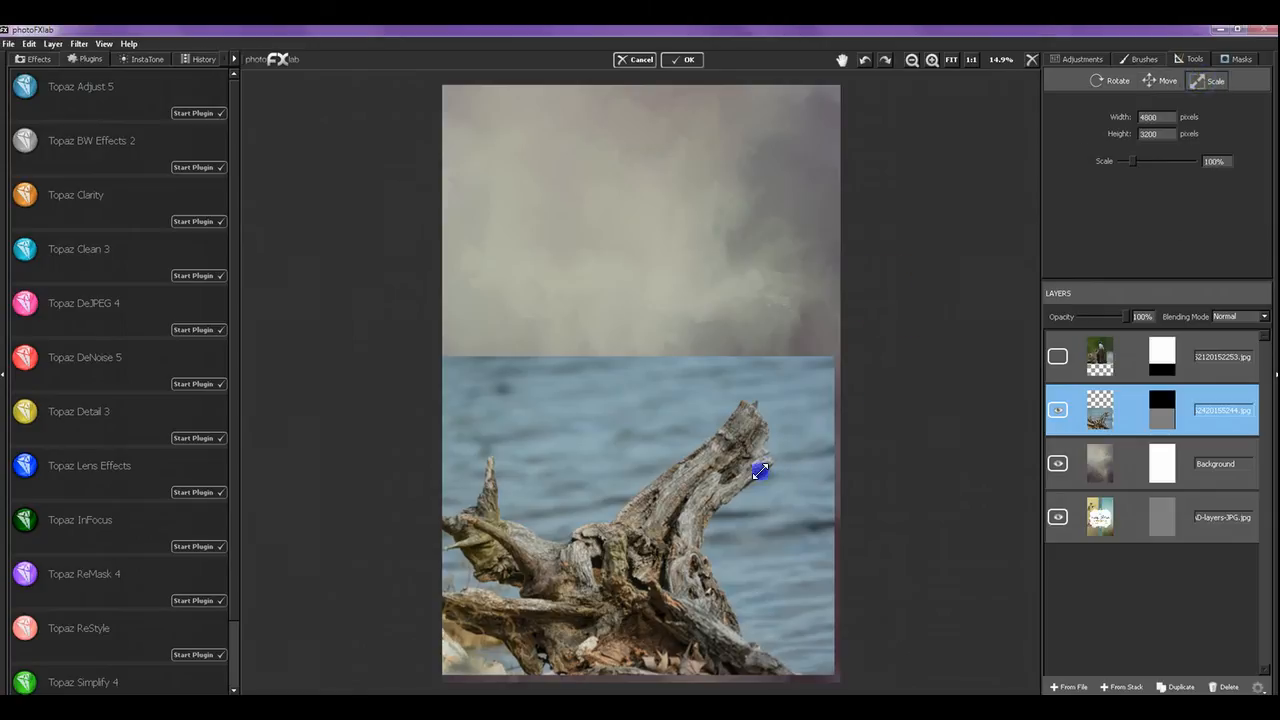
pyautogui.moveTo(760, 466); pyautogui.dragTo(1068, 324)
pyautogui.moveTo(810, 399); pyautogui.dragTo(840, 378)
pyautogui.click(1112, 80)
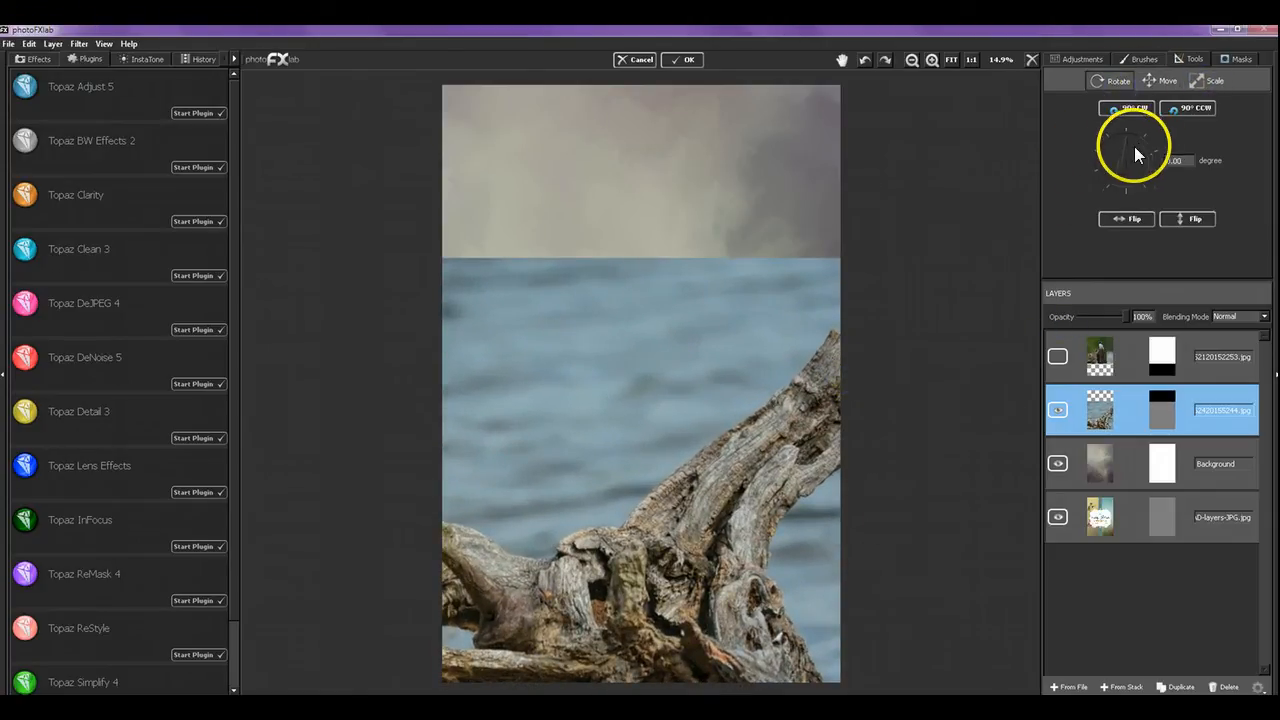
pyautogui.moveTo(1127, 150); pyautogui.dragTo(1117, 153)
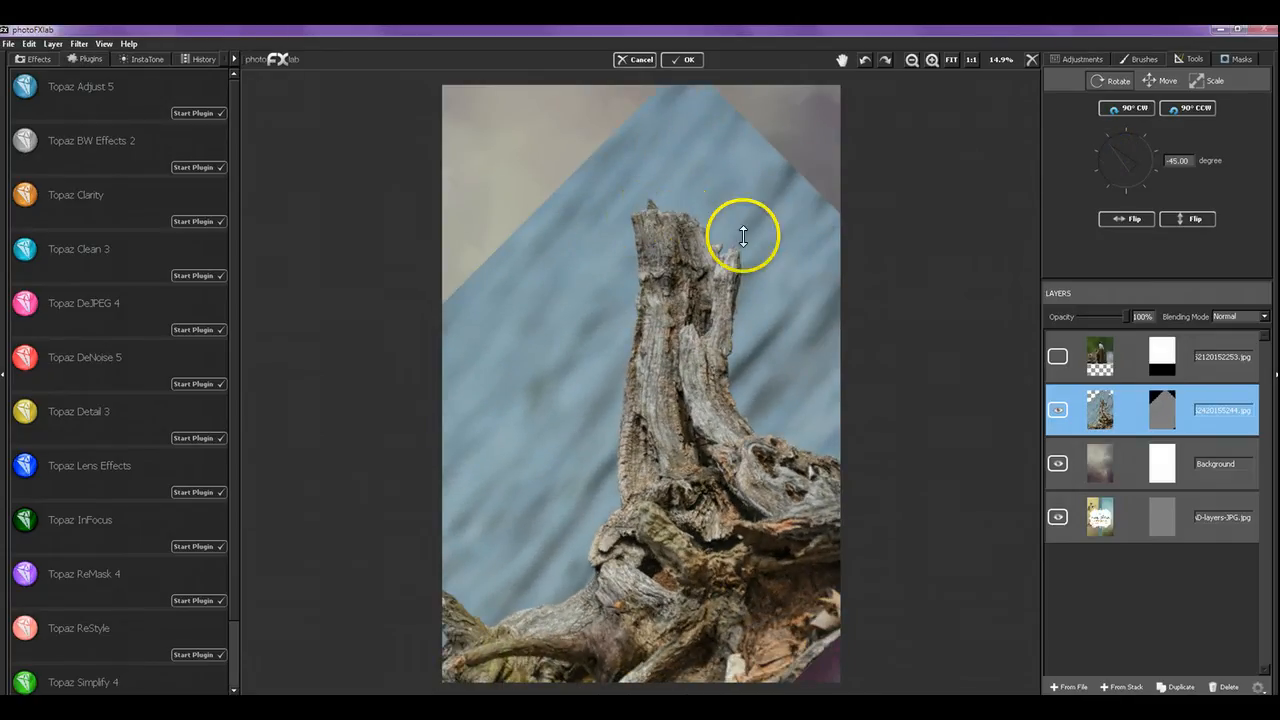
# Move the rotated driftwood down so the top of the branch sits near the middle of the canvas.
pyautogui.click(1057, 357)
pyautogui.click(1160, 82)
pyautogui.moveTo(777, 380); pyautogui.dragTo(792, 518)
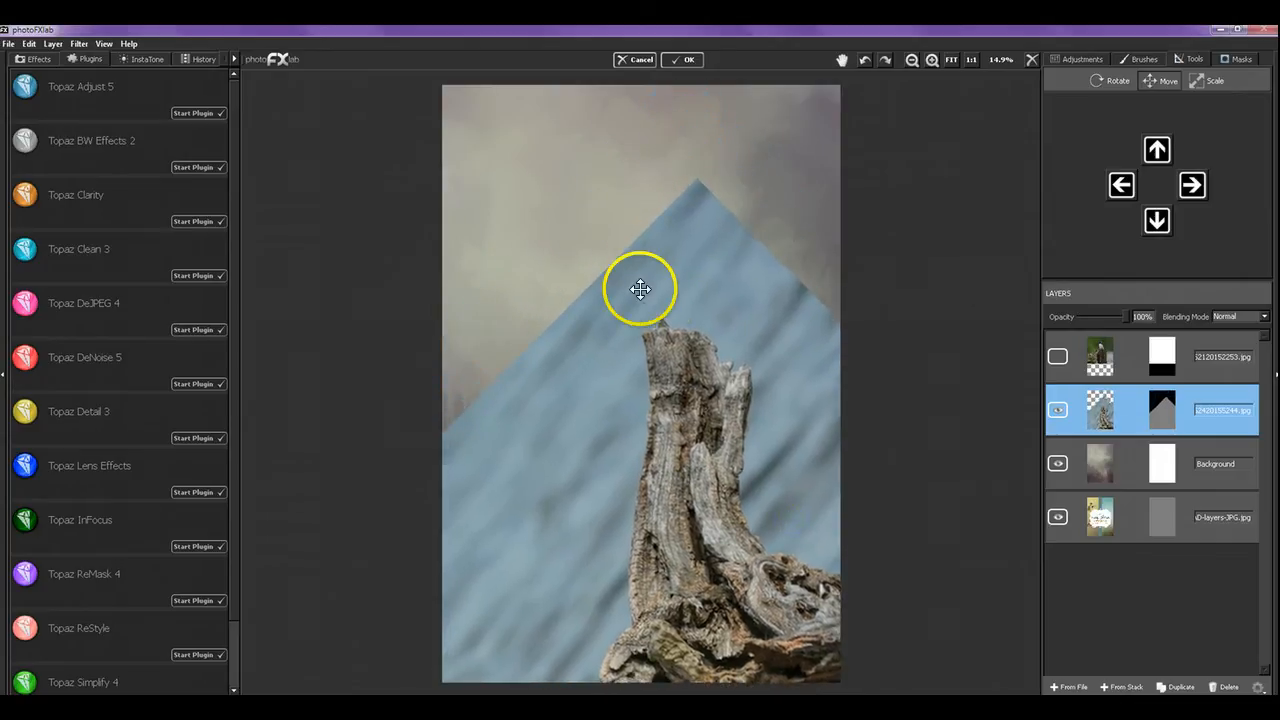
pyautogui.moveTo(740, 470); pyautogui.dragTo(739, 467)
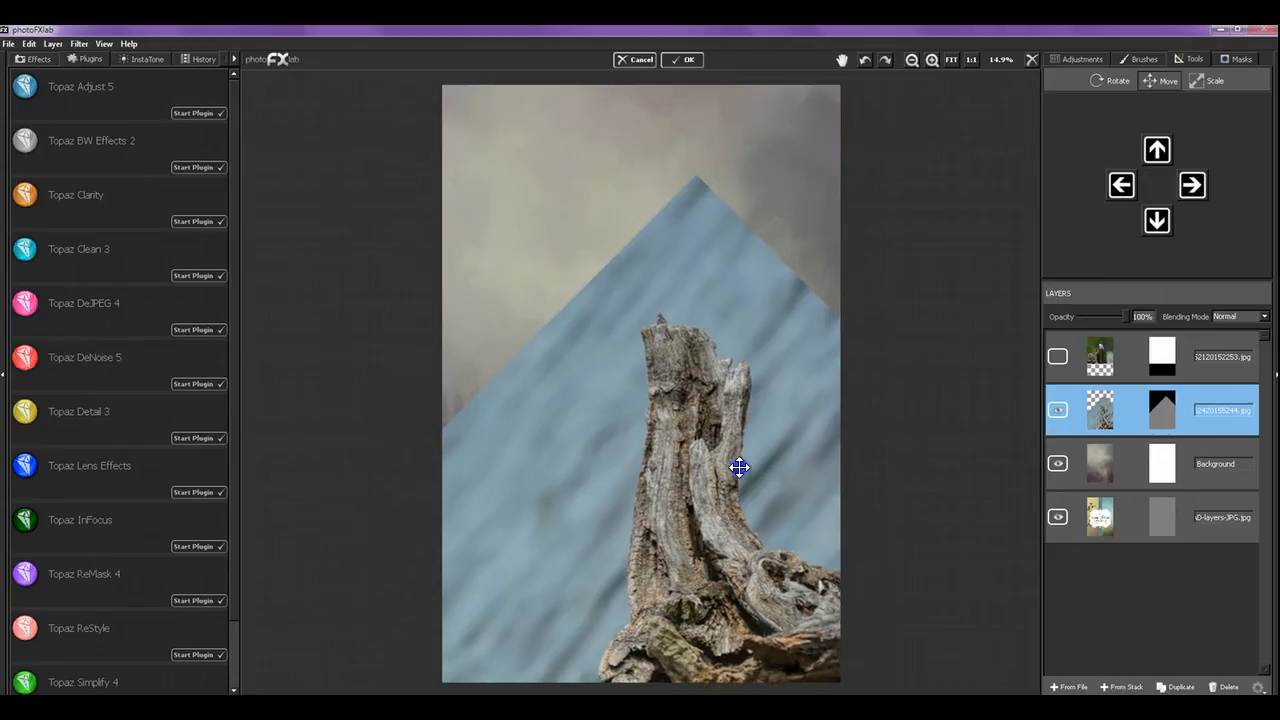
# Show the bird layer again, select it and lower its opacity to 28% so the driftwood shows through.
pyautogui.click(1057, 356)
pyautogui.click(1124, 356)
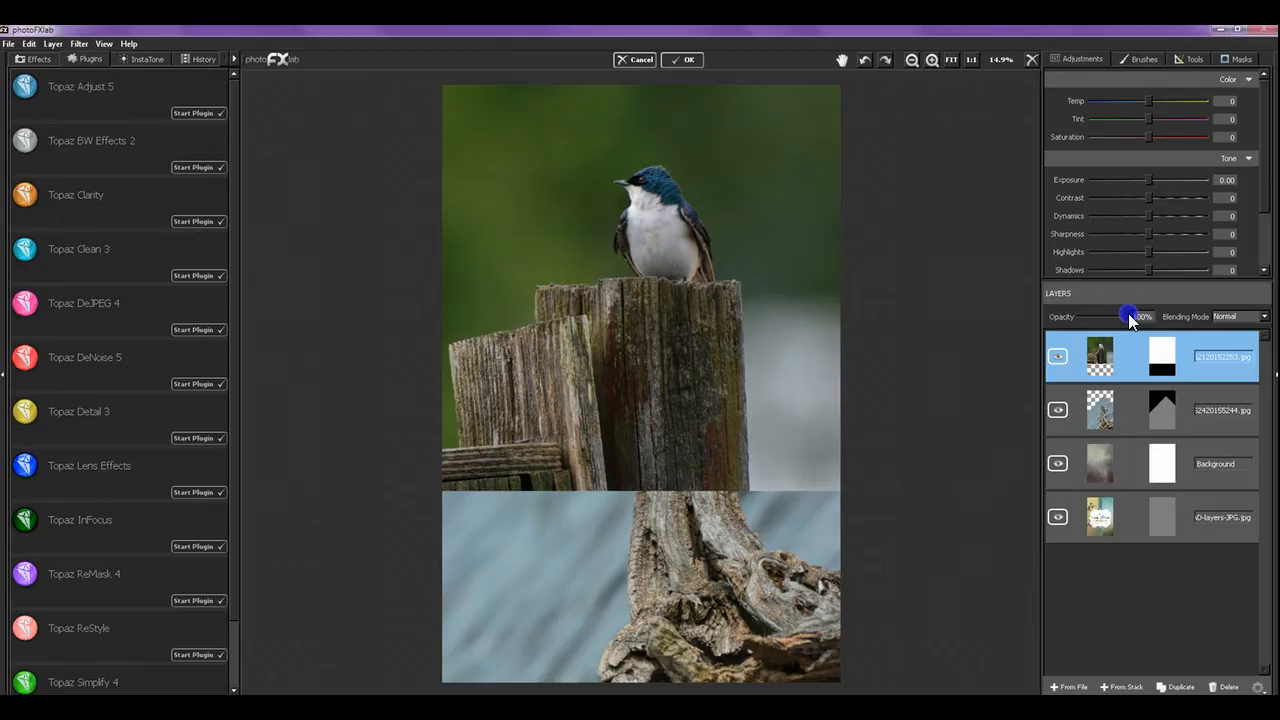
pyautogui.moveTo(1128, 317); pyautogui.dragTo(1097, 319)
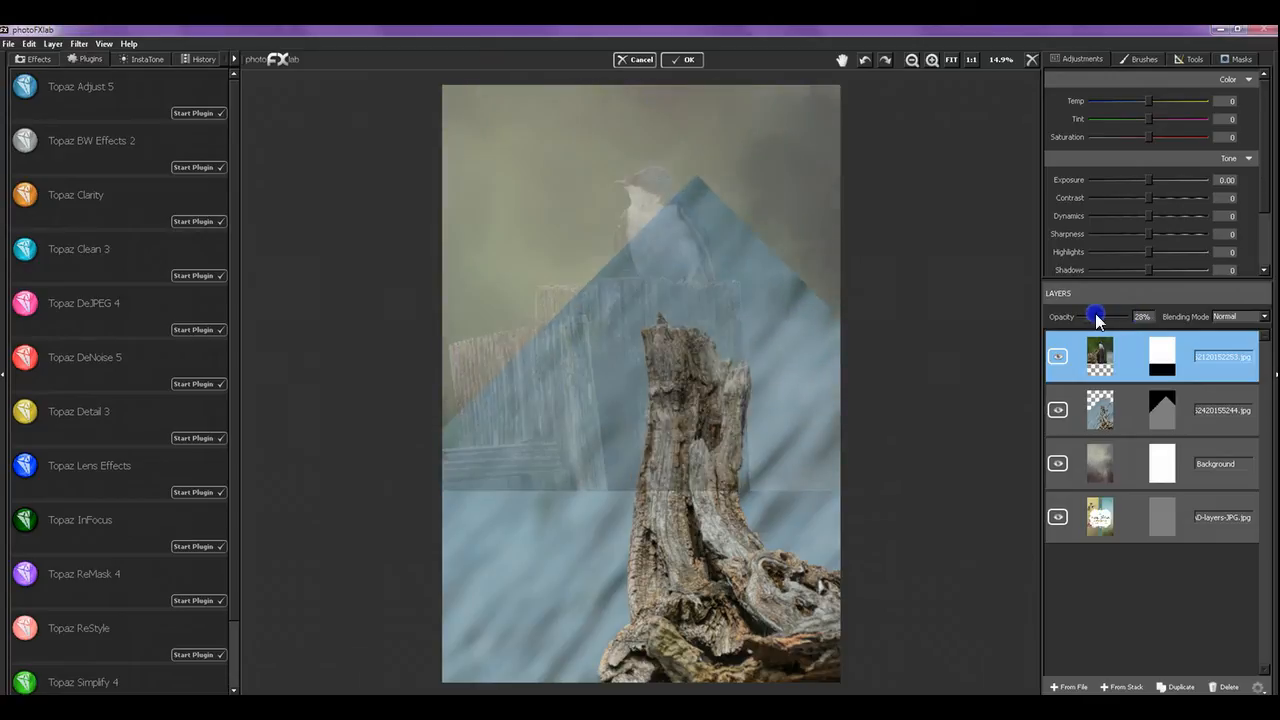
# Move the bird layer down and slightly right so the bird sits on top of the driftwood stump, and hide the layer.
pyautogui.click(1190, 60)
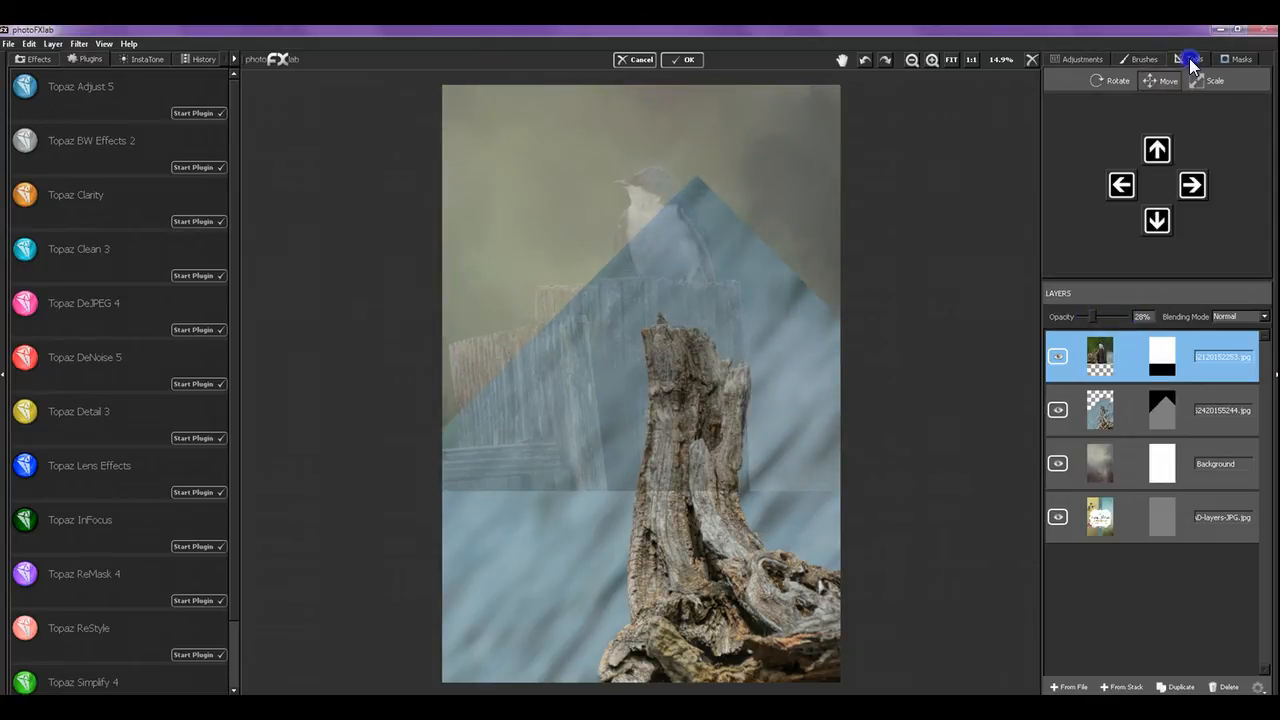
pyautogui.moveTo(674, 263); pyautogui.dragTo(684, 303)
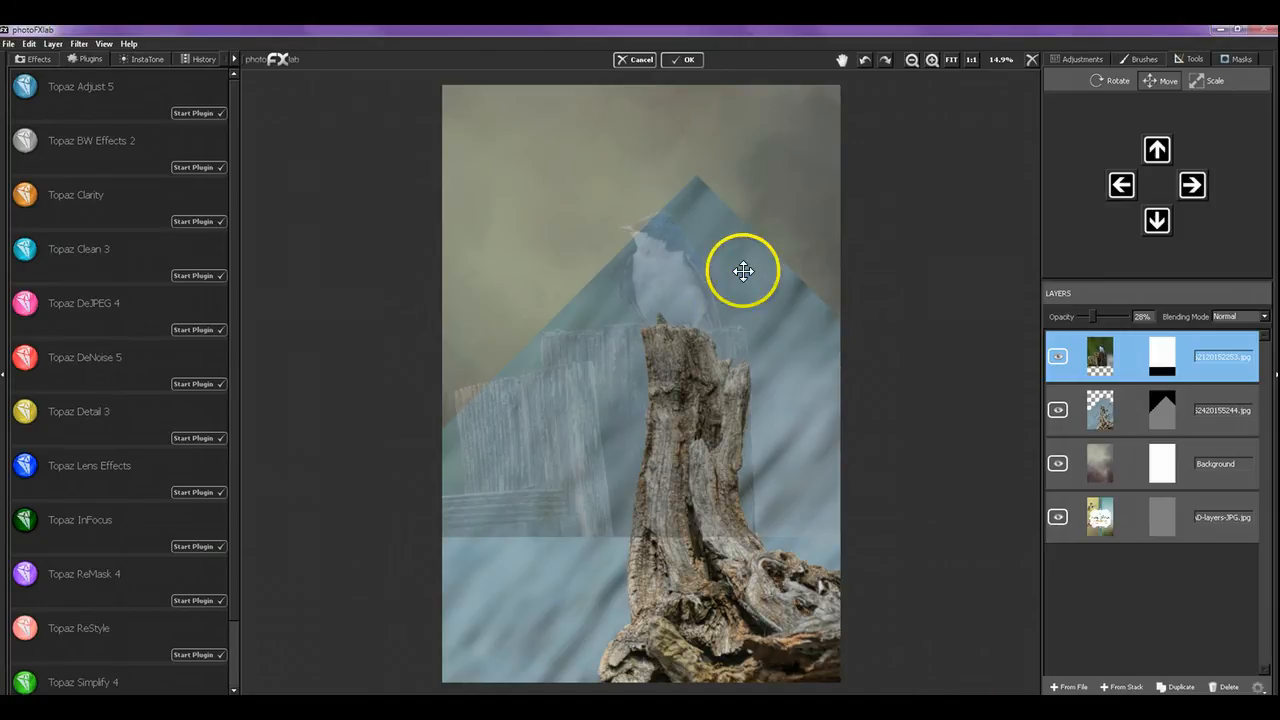
pyautogui.click(1057, 358)
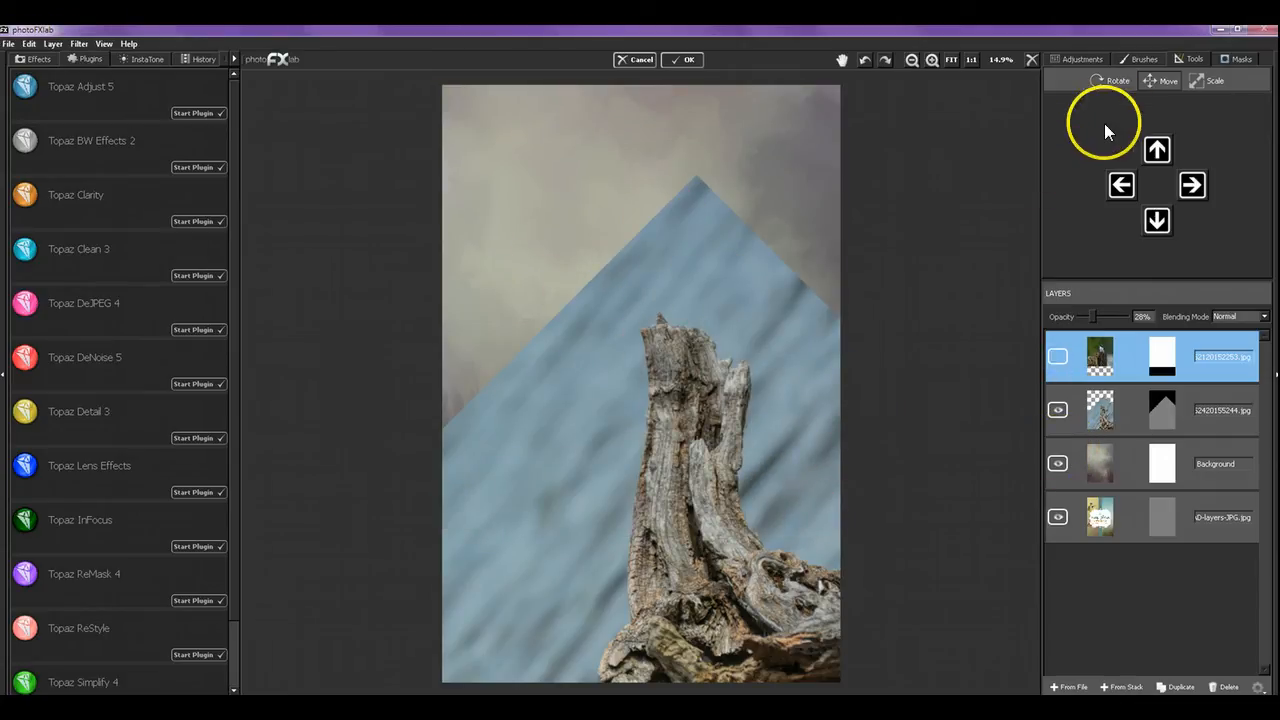
pyautogui.click(1230, 63)
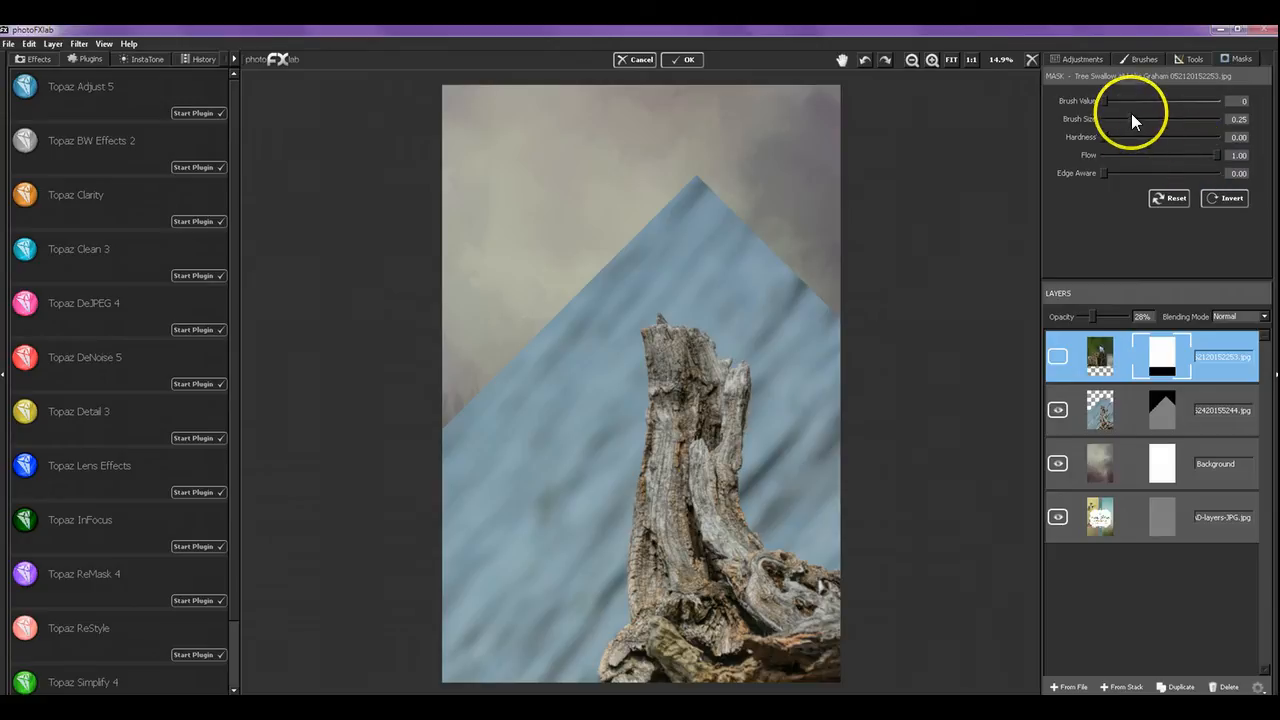
pyautogui.moveTo(1107, 101); pyautogui.dragTo(1093, 106)
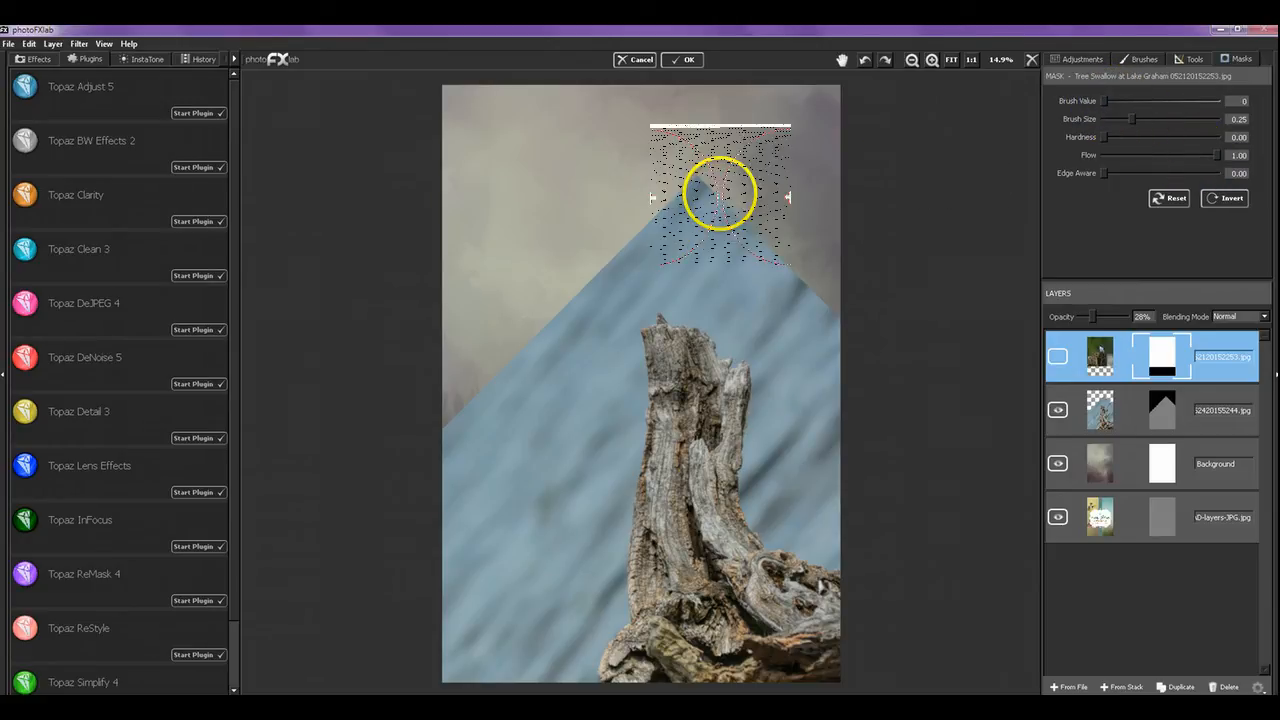
pyautogui.moveTo(715, 193); pyautogui.dragTo(660, 203)
pyautogui.click(710, 196)
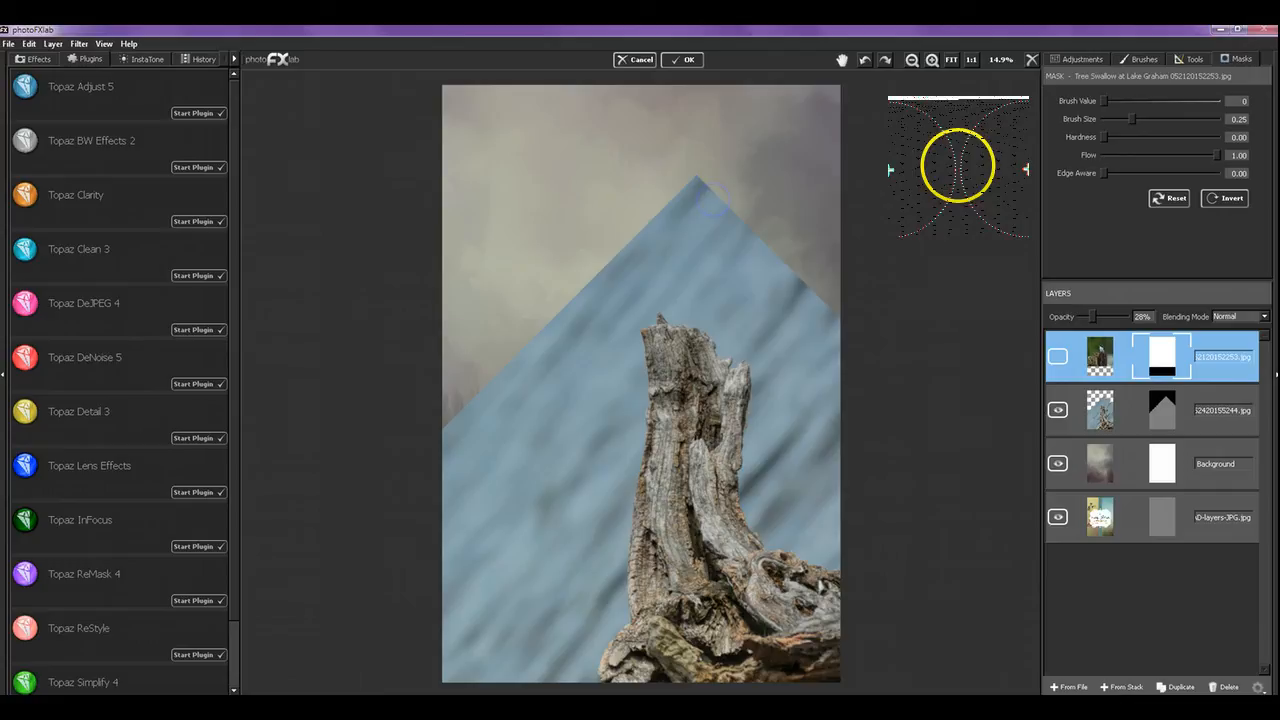
pyautogui.click(1219, 452)
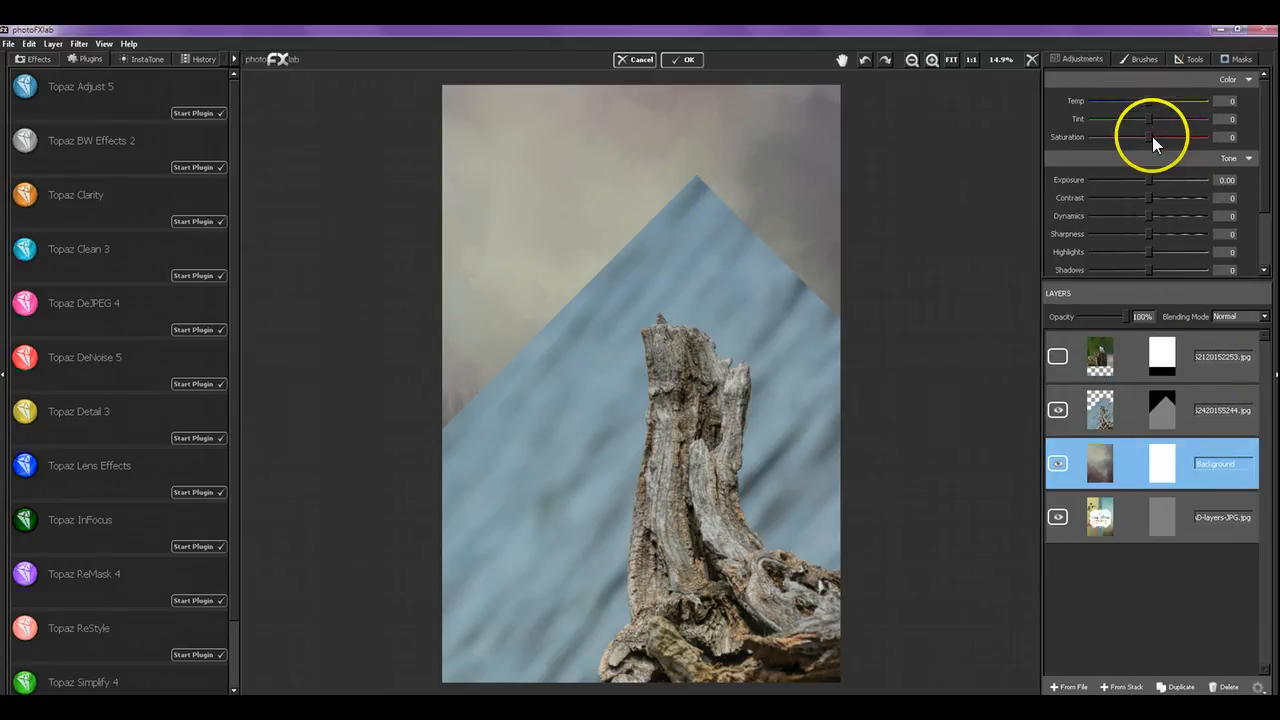
pyautogui.click(1230, 60)
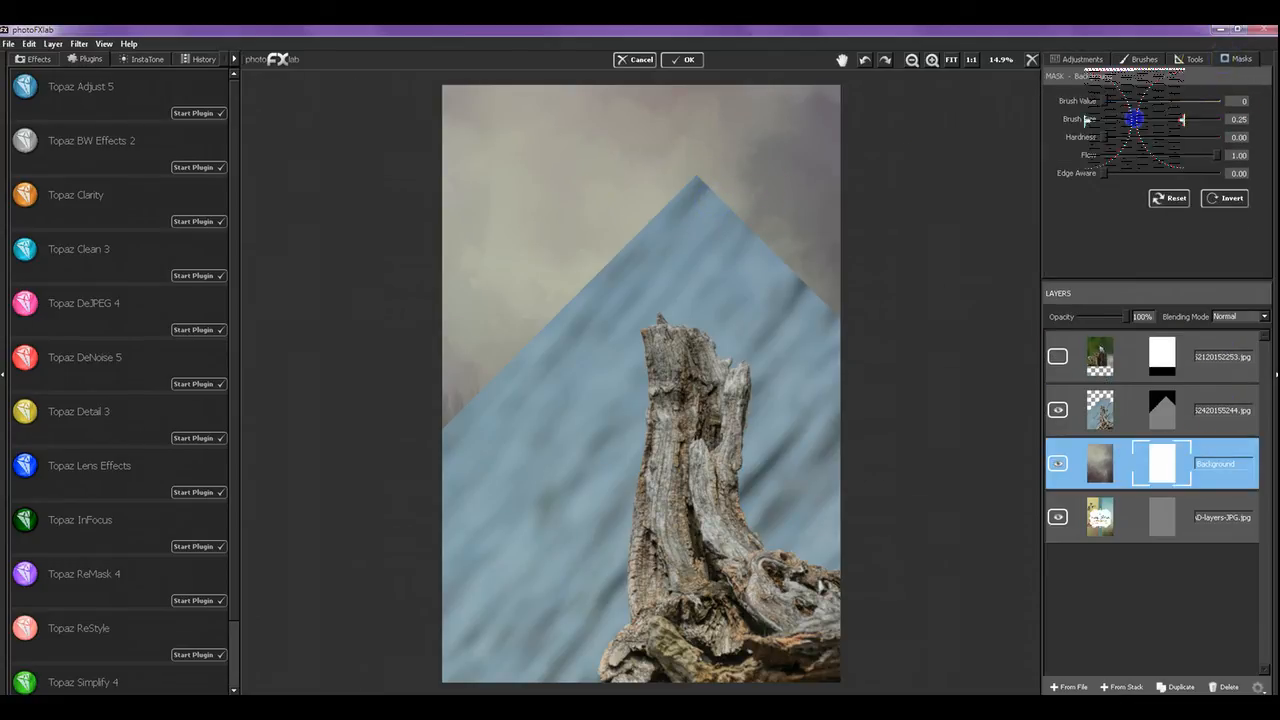
pyautogui.moveTo(1133, 119); pyautogui.dragTo(1150, 119)
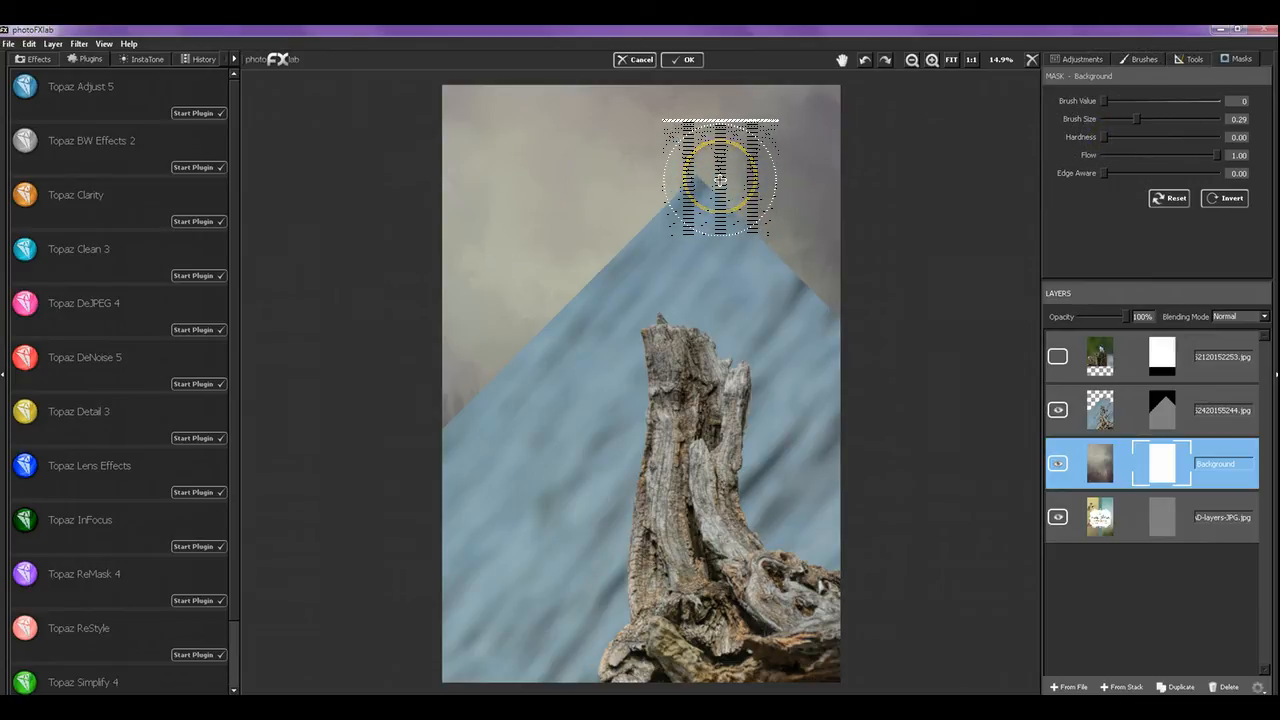
pyautogui.moveTo(1137, 119); pyautogui.dragTo(1155, 119)
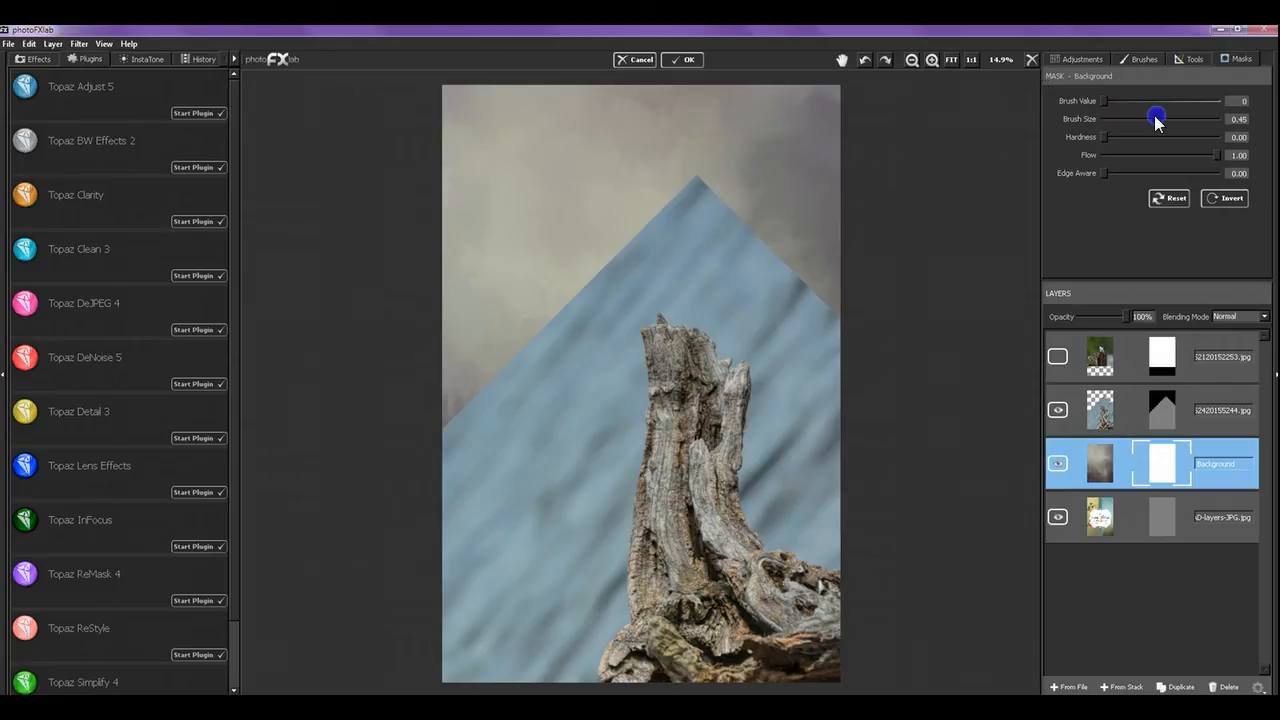
pyautogui.moveTo(704, 182)
pyautogui.mouseDown()
pyautogui.moveTo(708, 233)
pyautogui.moveTo(732, 203)
pyautogui.moveTo(723, 188)
pyautogui.moveTo(770, 188)
pyautogui.mouseUp()
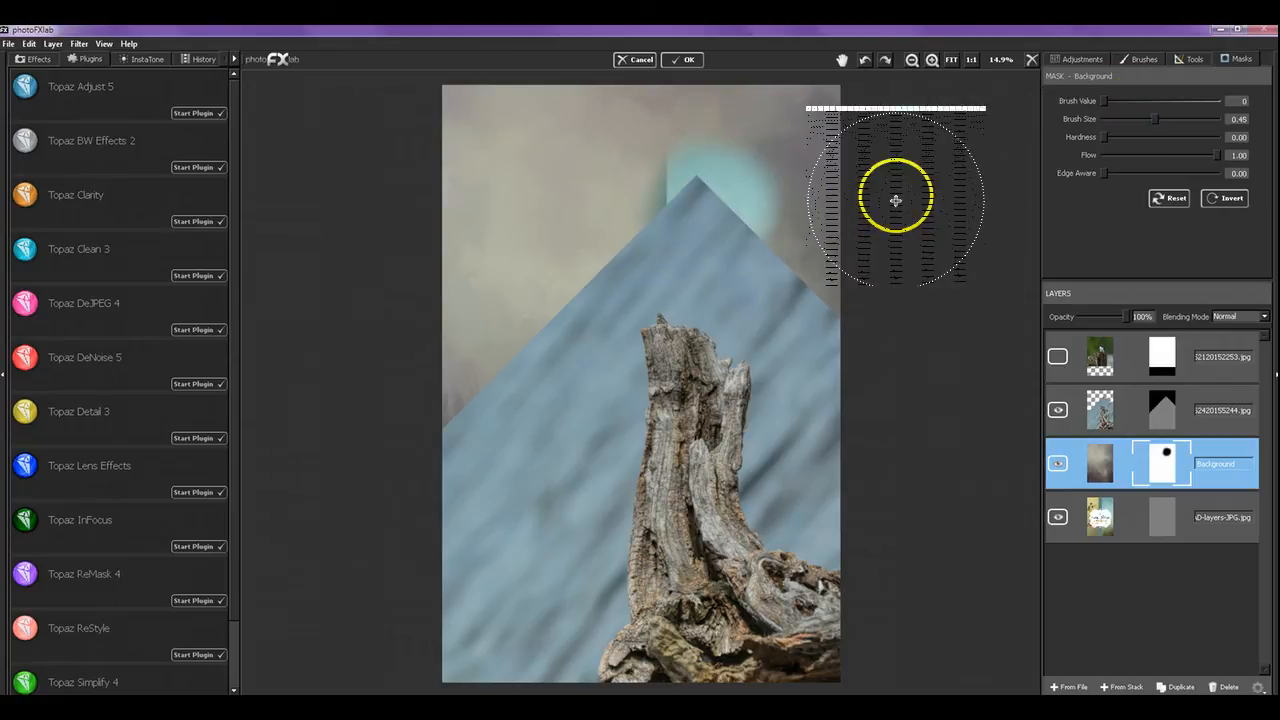
pyautogui.hotkey('ctrl', 'z')
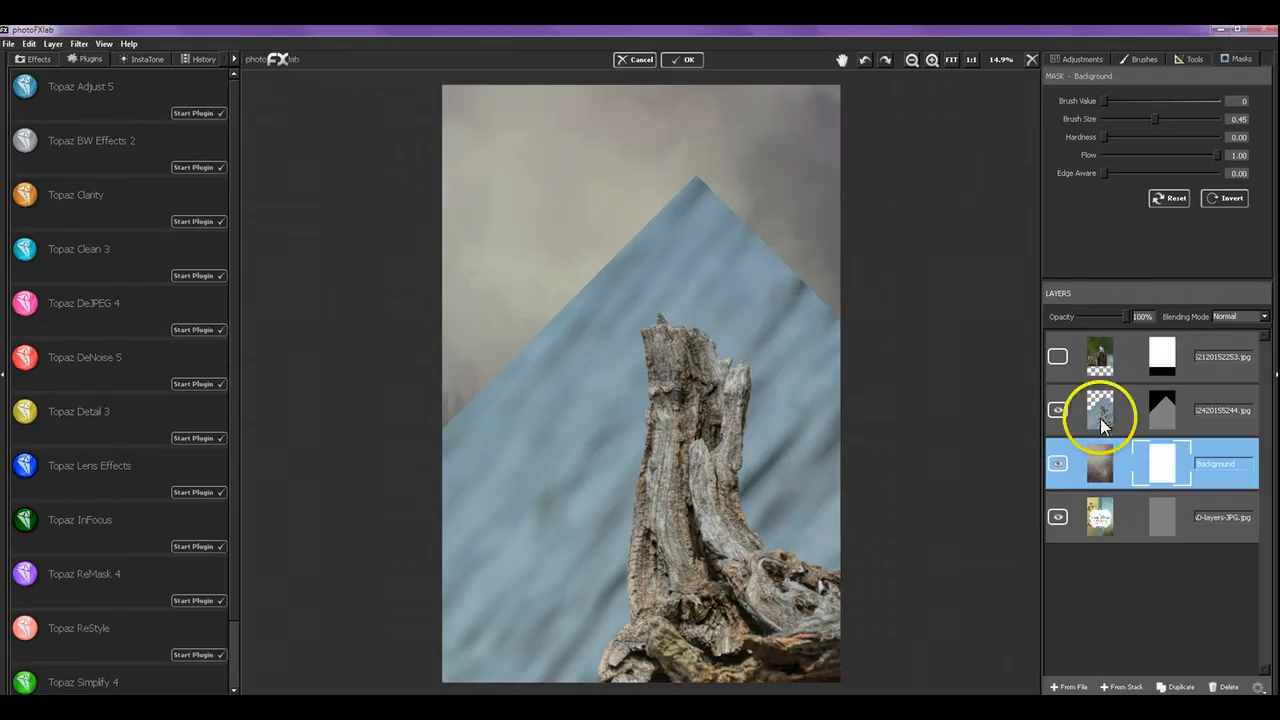
# Select the driftwood layer's mask and paint out the blue background around the stump with brush value 0.
pyautogui.click(1130, 414)
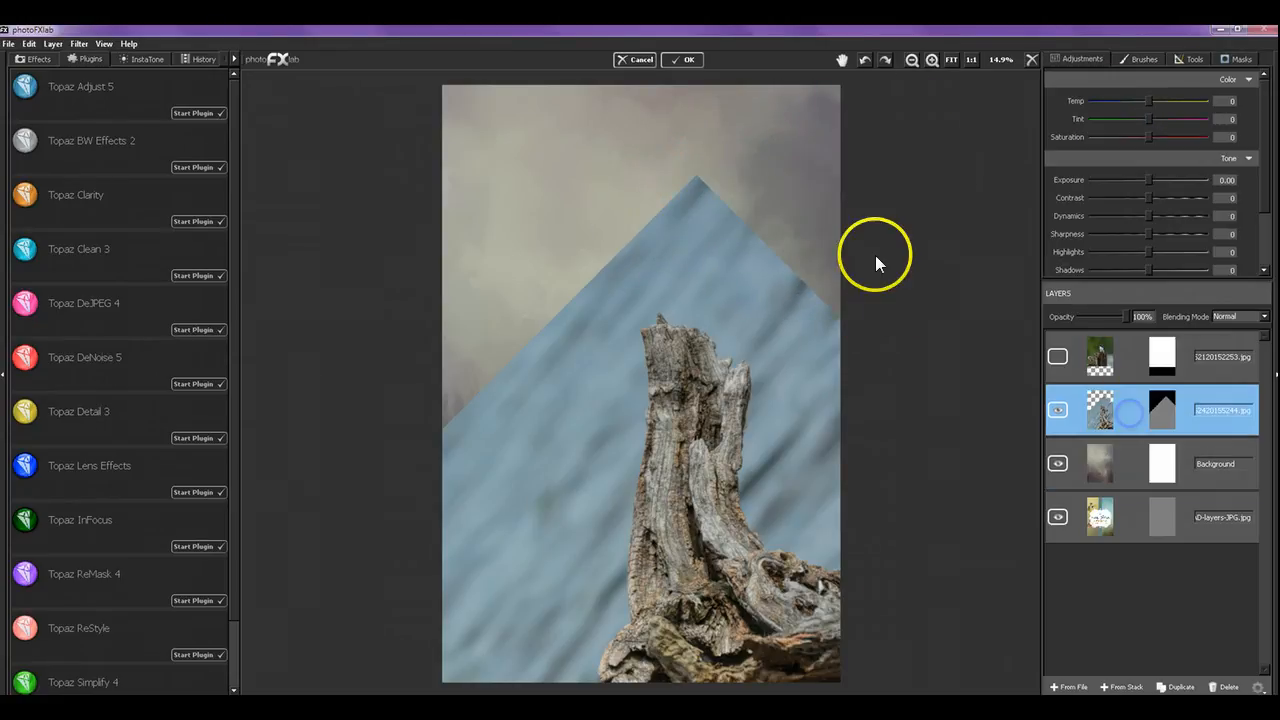
pyautogui.click(1231, 61)
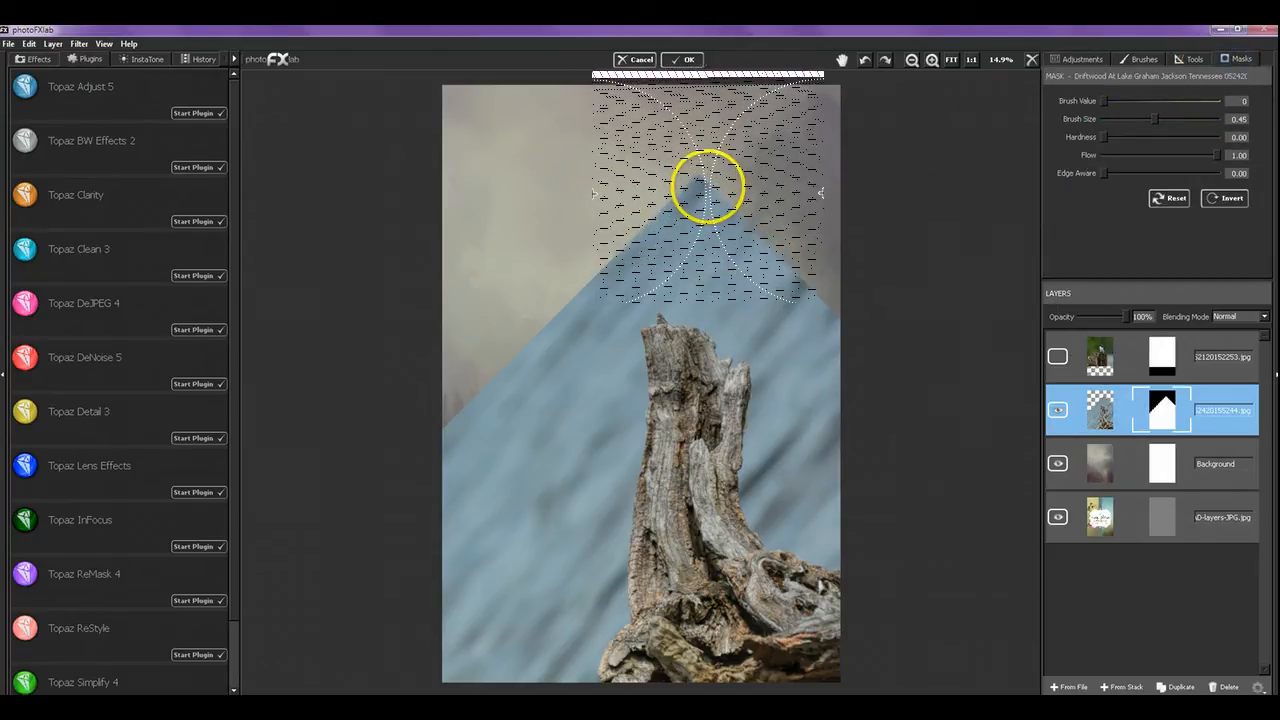
pyautogui.moveTo(714, 211)
pyautogui.mouseDown()
pyautogui.moveTo(678, 207)
pyautogui.moveTo(692, 187)
pyautogui.moveTo(606, 223)
pyautogui.moveTo(669, 211)
pyautogui.moveTo(682, 238)
pyautogui.moveTo(758, 241)
pyautogui.moveTo(809, 284)
pyautogui.moveTo(854, 360)
pyautogui.moveTo(854, 346)
pyautogui.moveTo(635, 213)
pyautogui.moveTo(555, 282)
pyautogui.moveTo(540, 348)
pyautogui.moveTo(613, 244)
pyautogui.moveTo(547, 310)
pyautogui.moveTo(432, 567)
pyautogui.moveTo(480, 552)
pyautogui.moveTo(486, 657)
pyautogui.moveTo(562, 606)
pyautogui.moveTo(556, 523)
pyautogui.moveTo(521, 567)
pyautogui.moveTo(580, 374)
pyautogui.moveTo(589, 438)
pyautogui.moveTo(542, 676)
pyautogui.moveTo(526, 609)
pyautogui.moveTo(566, 423)
pyautogui.moveTo(560, 384)
pyautogui.moveTo(811, 429)
pyautogui.moveTo(819, 485)
pyautogui.moveTo(839, 483)
pyautogui.moveTo(822, 469)
pyautogui.moveTo(809, 477)
pyautogui.moveTo(823, 514)
pyautogui.mouseUp()
# Reduce the mask brush size to 0.12 and paint away the remaining blue close along the stump's sides and upper left edge.
pyautogui.moveTo(1126, 123); pyautogui.dragTo(1118, 122)
pyautogui.moveTo(677, 315)
pyautogui.mouseDown()
pyautogui.moveTo(727, 334)
pyautogui.moveTo(697, 282)
pyautogui.moveTo(672, 284)
pyautogui.moveTo(708, 298)
pyautogui.moveTo(673, 288)
pyautogui.moveTo(739, 287)
pyautogui.moveTo(761, 339)
pyautogui.moveTo(725, 335)
pyautogui.moveTo(768, 343)
pyautogui.moveTo(784, 327)
pyautogui.moveTo(764, 389)
pyautogui.moveTo(765, 372)
pyautogui.moveTo(759, 497)
pyautogui.moveTo(759, 462)
pyautogui.moveTo(748, 484)
pyautogui.moveTo(761, 528)
pyautogui.moveTo(851, 555)
pyautogui.moveTo(773, 540)
pyautogui.moveTo(841, 562)
pyautogui.mouseUp()
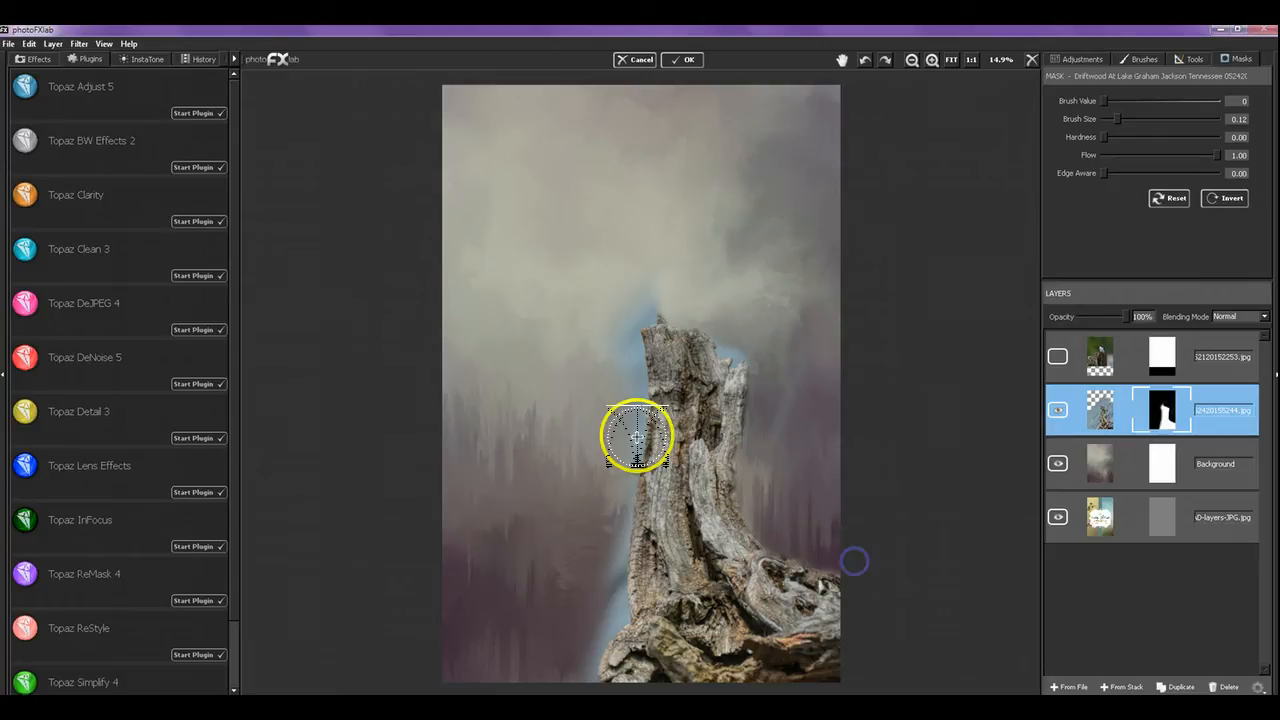
pyautogui.moveTo(637, 434)
pyautogui.mouseDown()
pyautogui.moveTo(620, 614)
pyautogui.moveTo(587, 667)
pyautogui.mouseUp()
pyautogui.moveTo(617, 580); pyautogui.dragTo(606, 578)
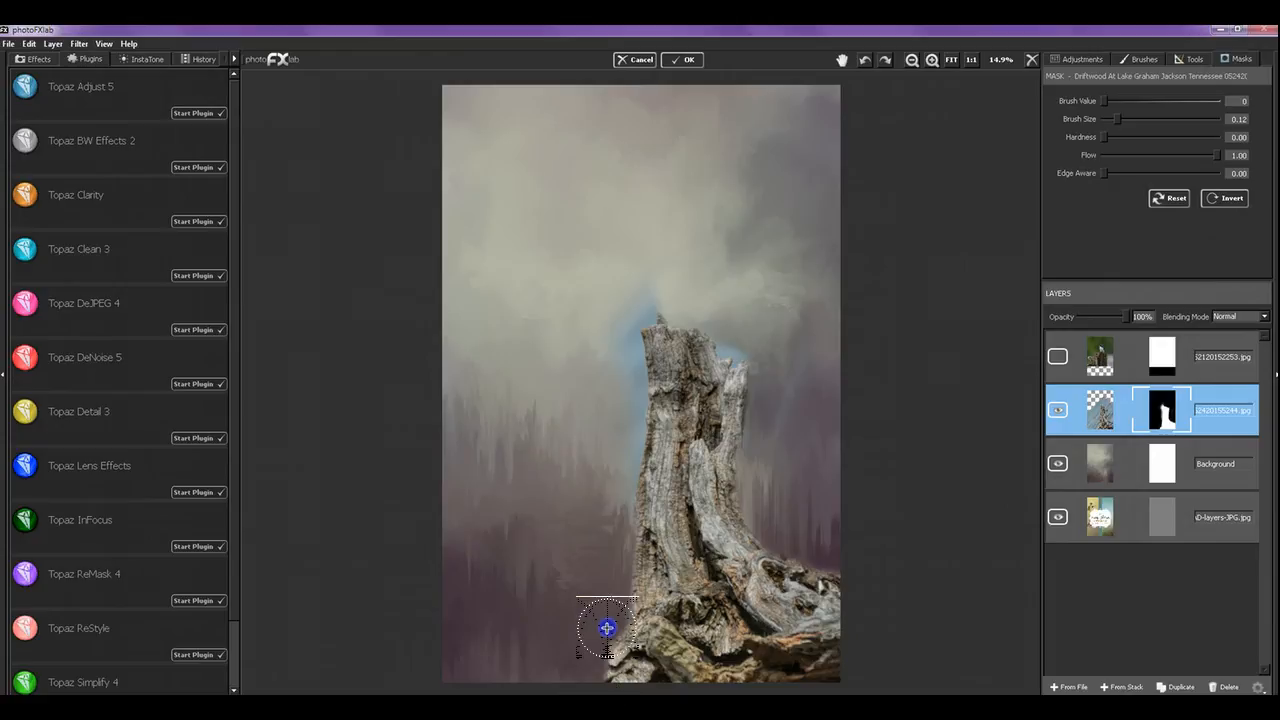
pyautogui.moveTo(623, 391)
pyautogui.mouseDown()
pyautogui.moveTo(612, 325)
pyautogui.moveTo(631, 343)
pyautogui.moveTo(629, 468)
pyautogui.moveTo(638, 384)
pyautogui.moveTo(634, 360)
pyautogui.moveTo(628, 485)
pyautogui.moveTo(622, 323)
pyautogui.moveTo(649, 300)
pyautogui.mouseUp()
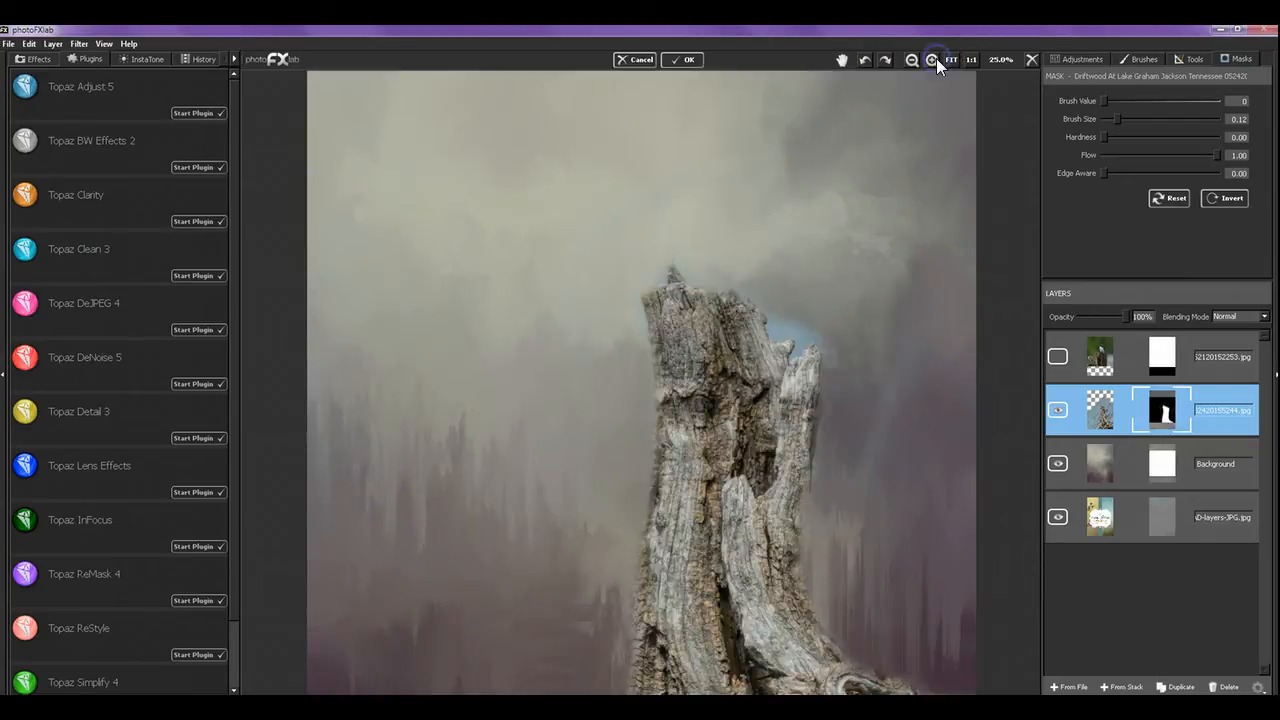
# Reduce the mask brush size to 0.03 and erase the blue fringe around the stump's top spike and upper left edge.
pyautogui.click(932, 59)
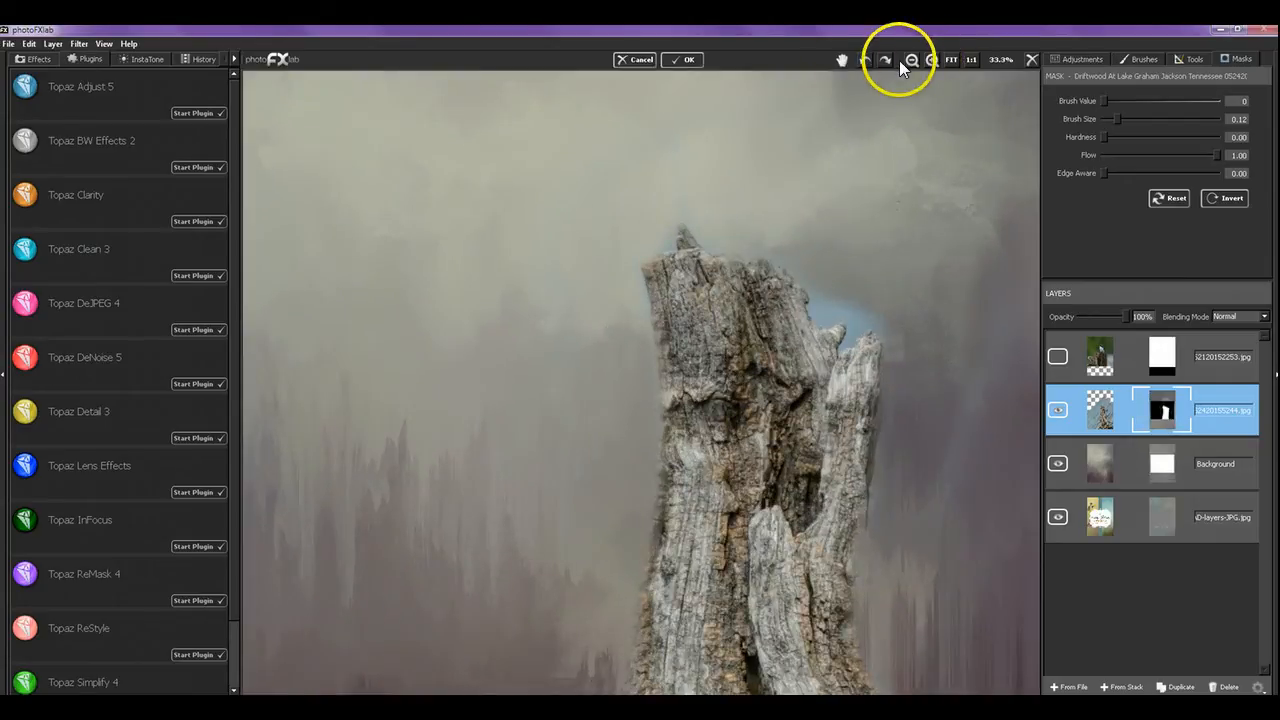
pyautogui.click(841, 60)
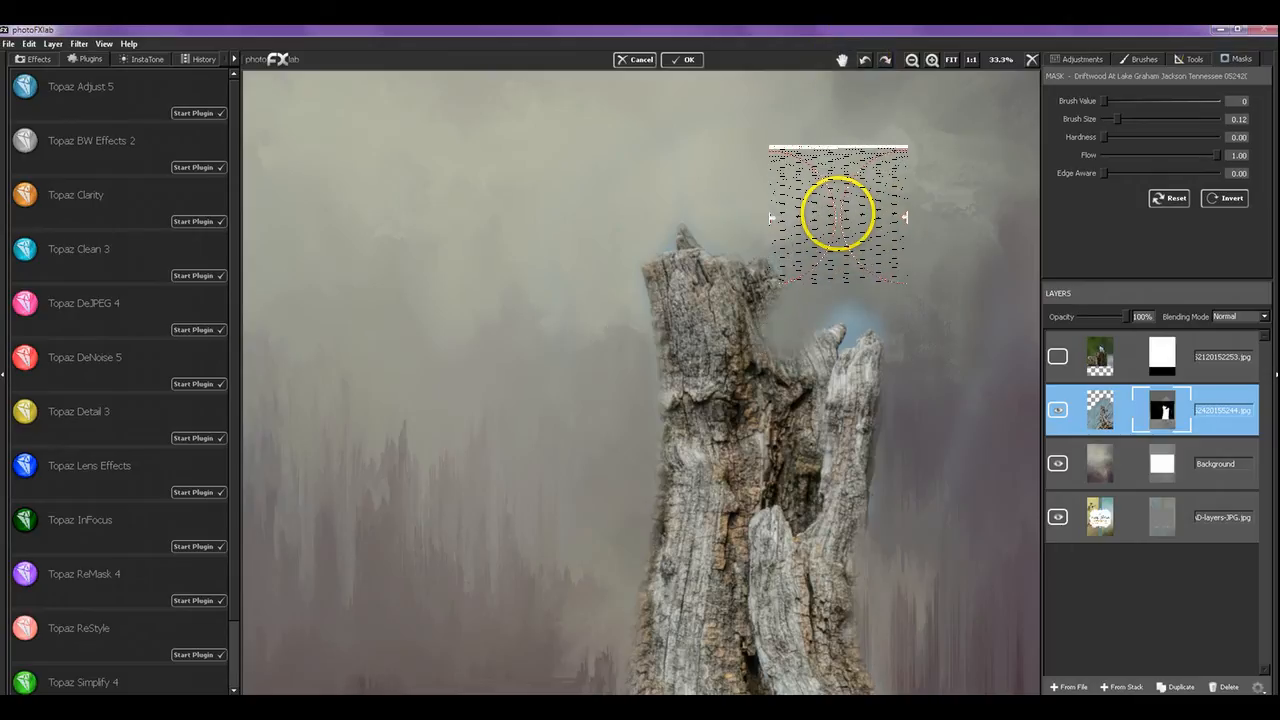
pyautogui.hotkey('ctrl', 'z')
pyautogui.click(843, 62)
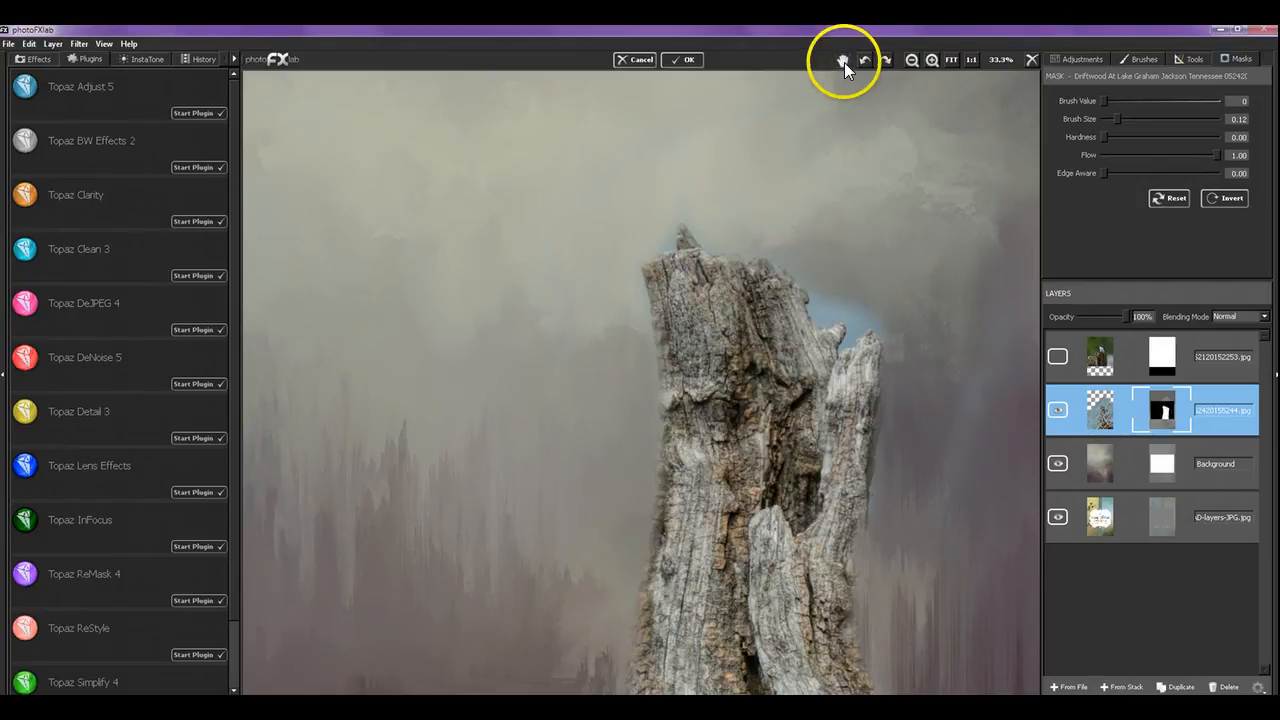
pyautogui.moveTo(856, 261); pyautogui.dragTo(732, 388)
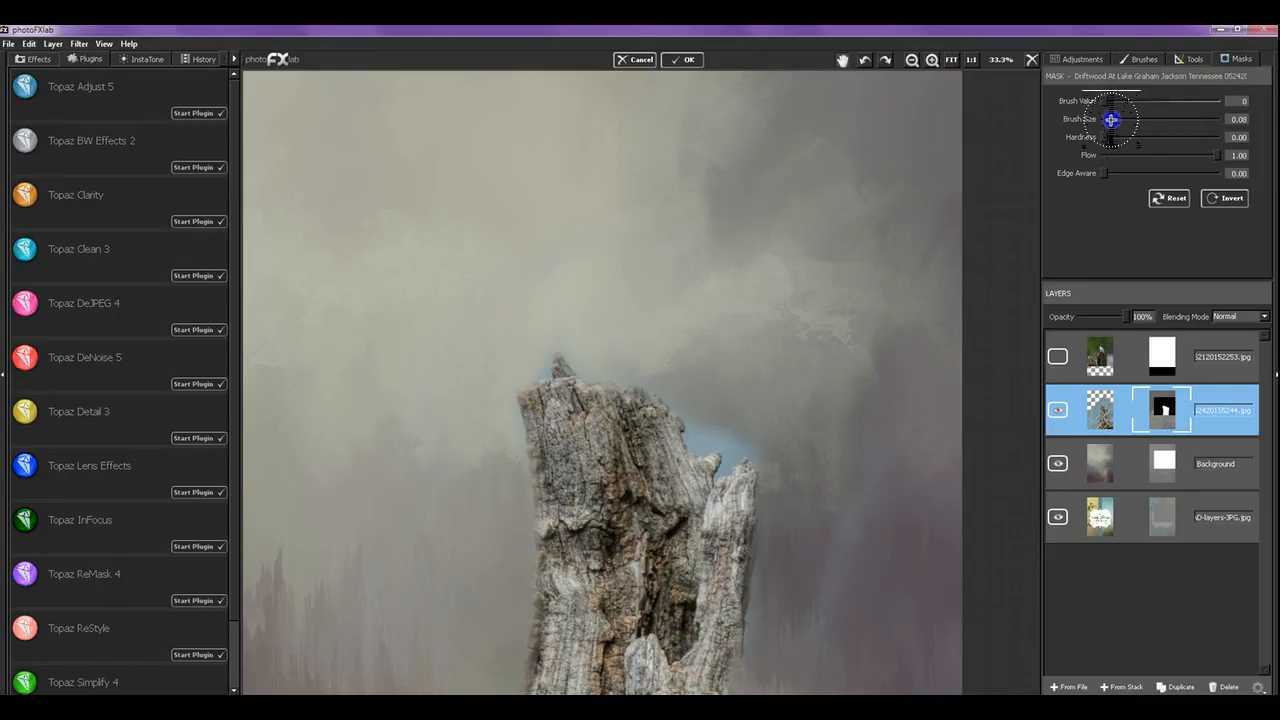
pyautogui.moveTo(542, 364); pyautogui.dragTo(546, 357)
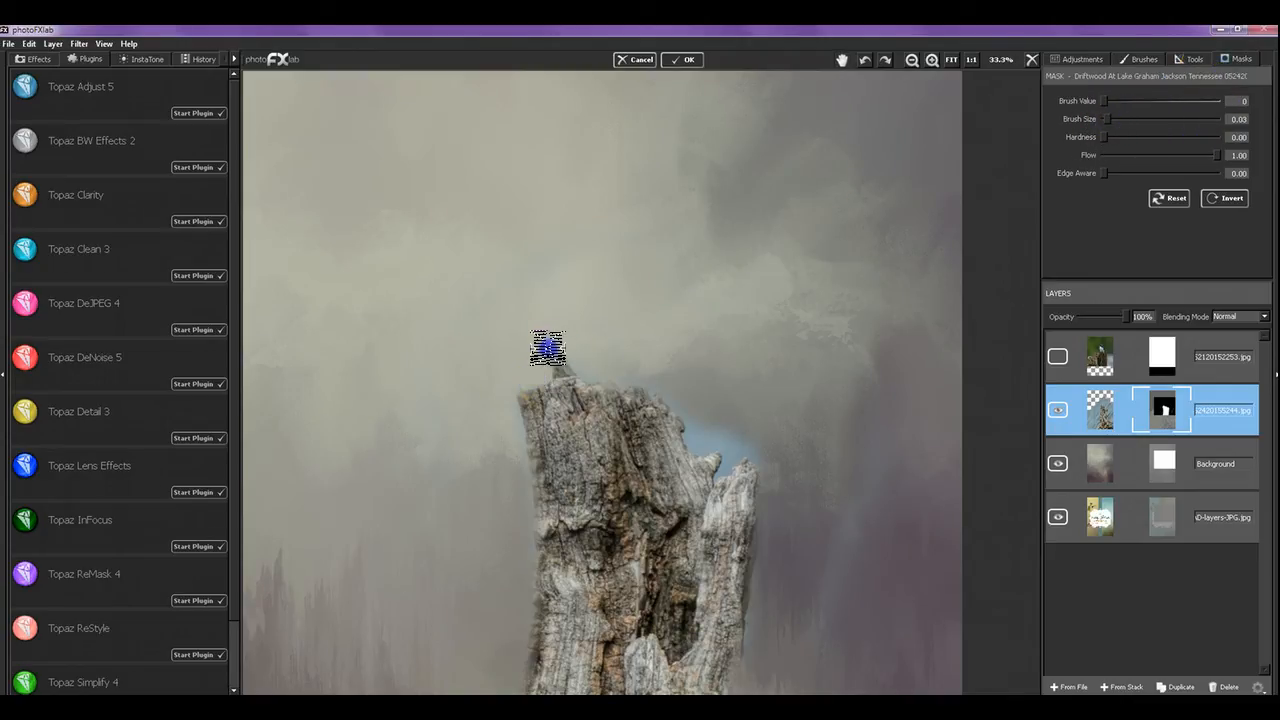
pyautogui.moveTo(575, 357)
pyautogui.mouseDown()
pyautogui.moveTo(590, 375)
pyautogui.moveTo(620, 373)
pyautogui.mouseUp()
pyautogui.moveTo(519, 382)
pyautogui.mouseDown()
pyautogui.moveTo(519, 455)
pyautogui.moveTo(516, 442)
pyautogui.mouseUp()
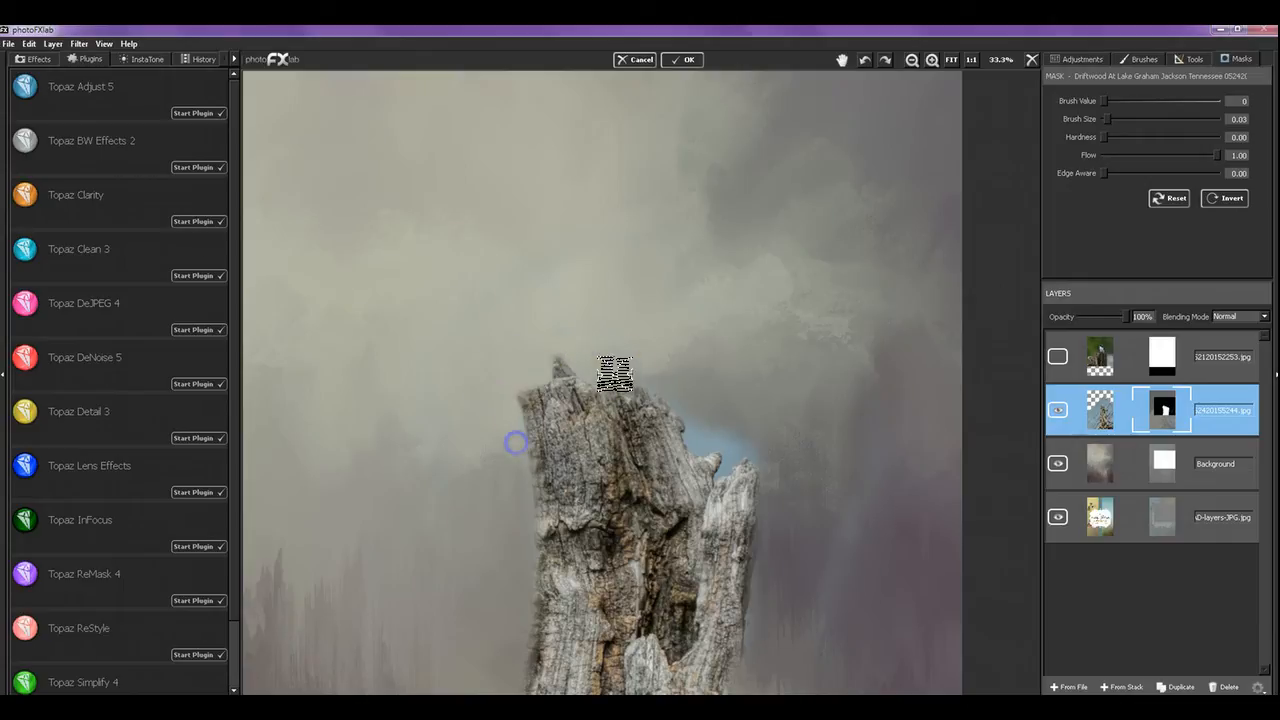
# Mask out the blue along the stump's sloping upper right side and around the tip of the right prong.
pyautogui.moveTo(615, 373); pyautogui.dragTo(629, 380)
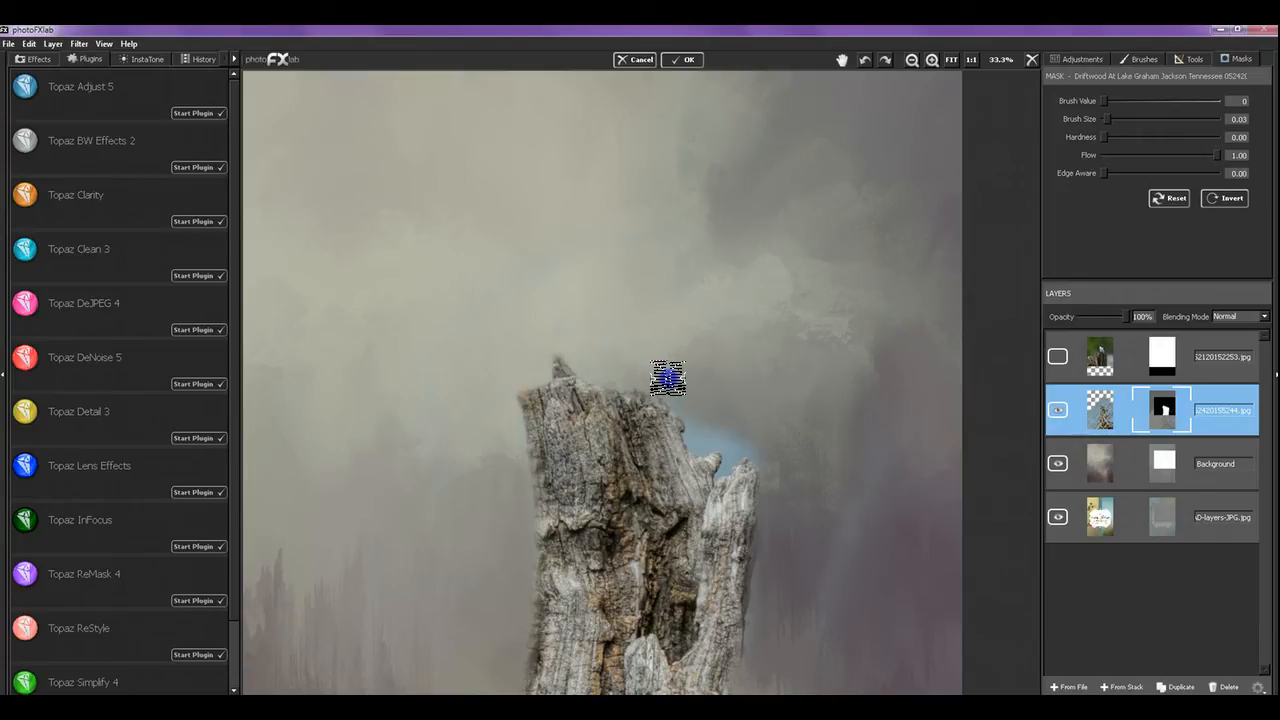
pyautogui.moveTo(676, 404); pyautogui.dragTo(699, 434)
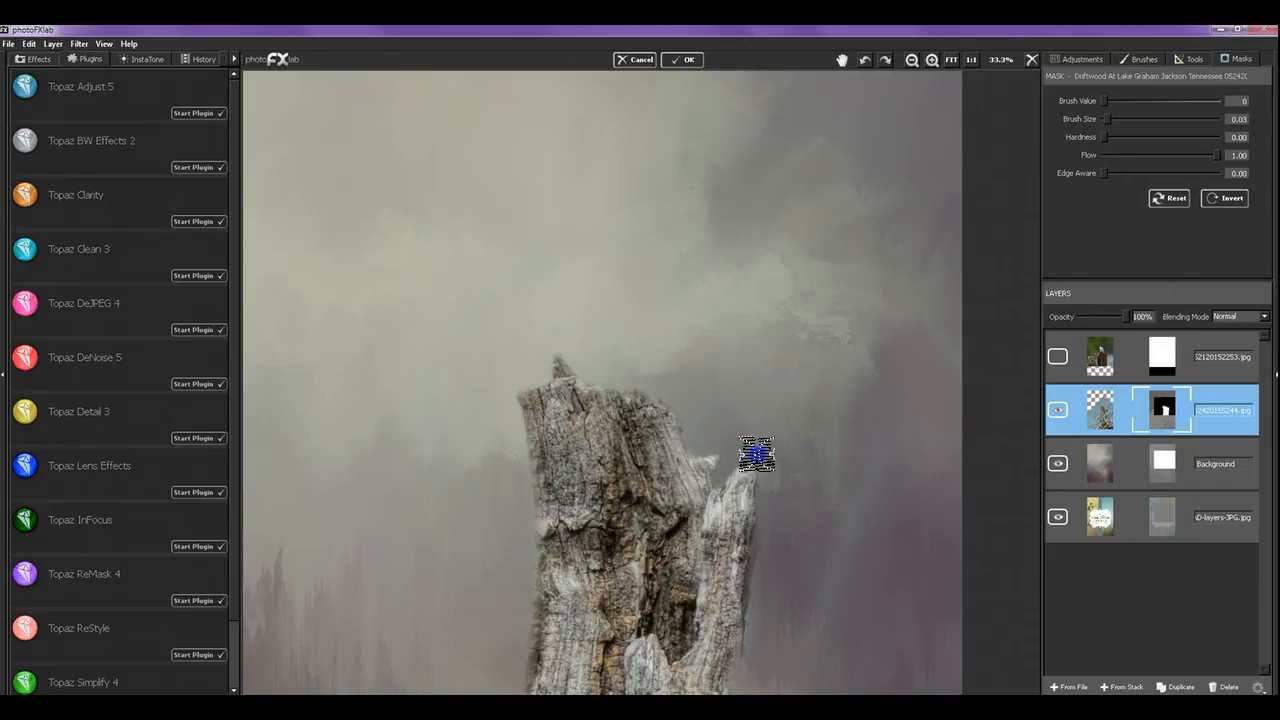
pyautogui.moveTo(756, 455)
pyautogui.mouseDown()
pyautogui.moveTo(739, 401)
pyautogui.moveTo(720, 405)
pyautogui.moveTo(646, 353)
pyautogui.moveTo(573, 331)
pyautogui.moveTo(583, 352)
pyautogui.moveTo(532, 361)
pyautogui.moveTo(501, 387)
pyautogui.moveTo(525, 500)
pyautogui.mouseUp()
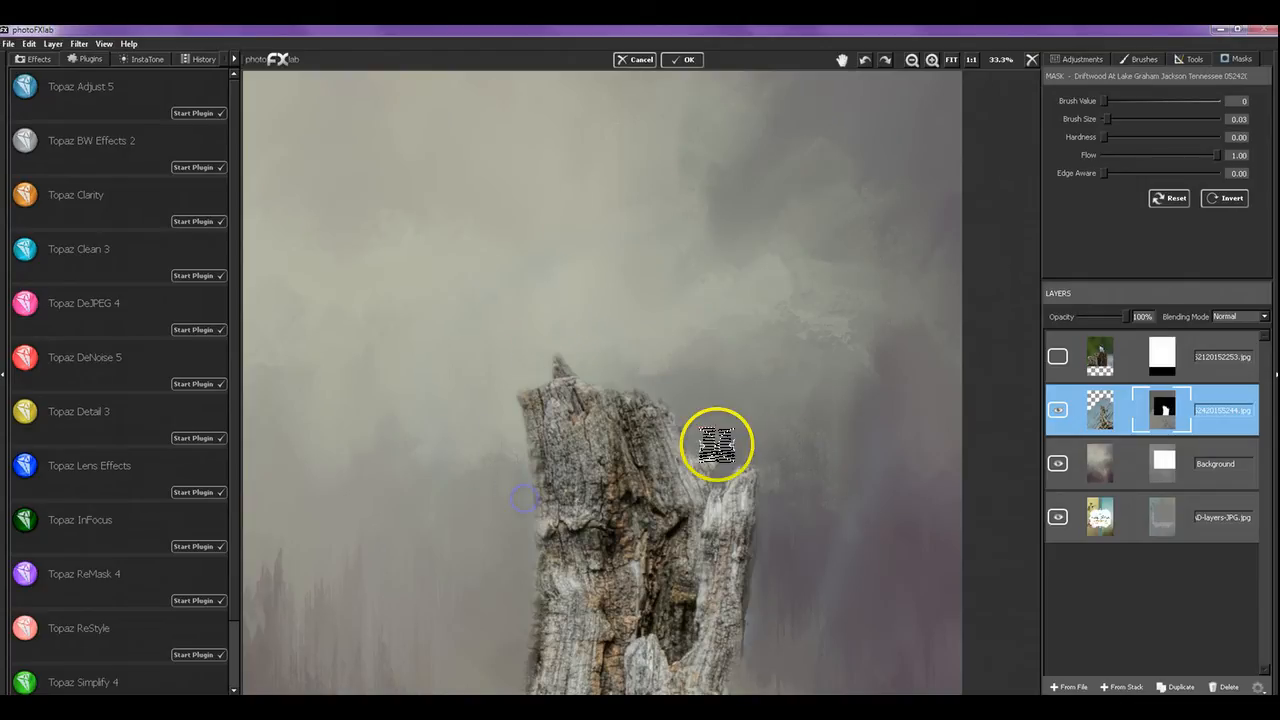
# Clean the fringe along the driftwood's lower right root and lower left edge with the small mask brush.
pyautogui.click(842, 60)
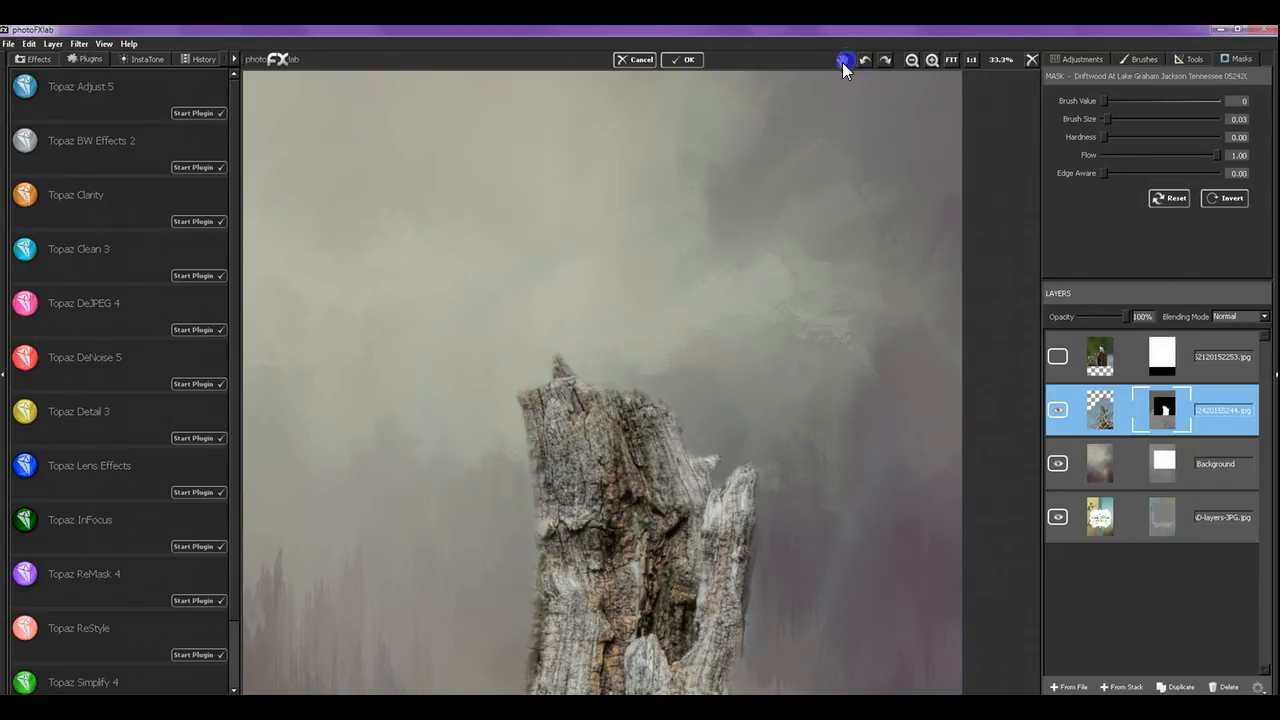
pyautogui.moveTo(646, 524); pyautogui.dragTo(643, 516)
pyautogui.moveTo(652, 276); pyautogui.dragTo(654, 281)
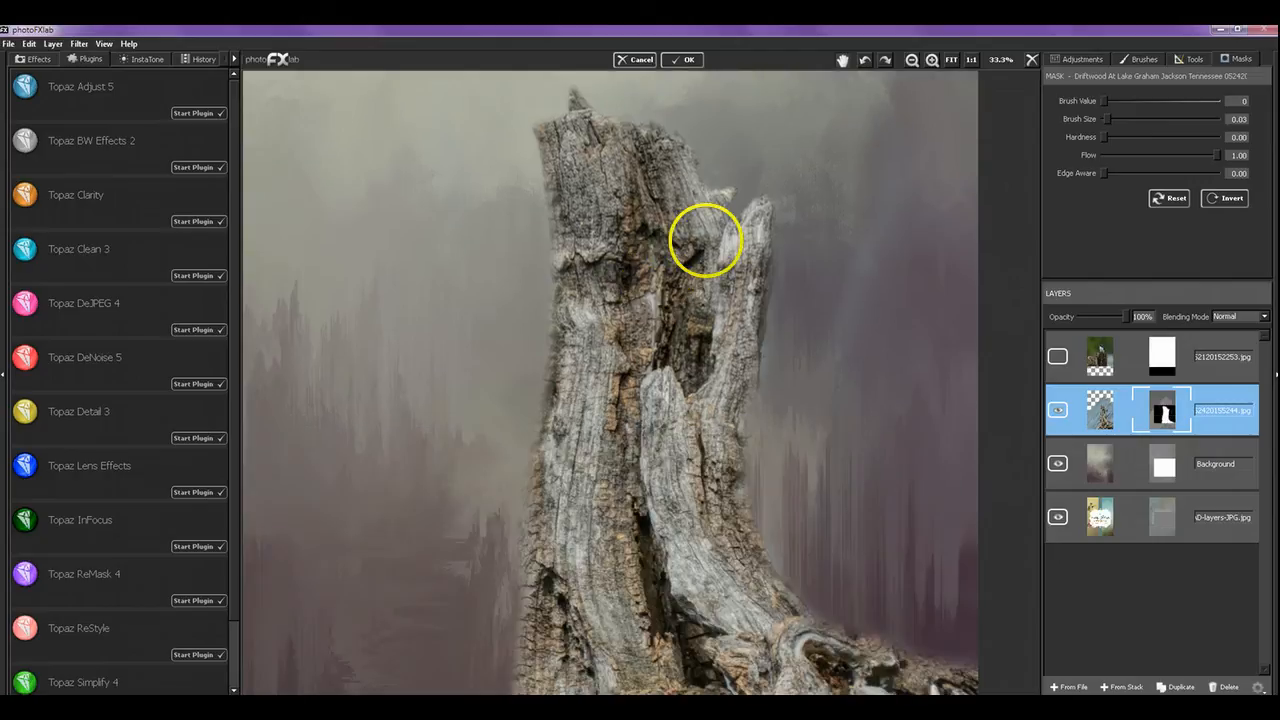
pyautogui.click(1109, 121)
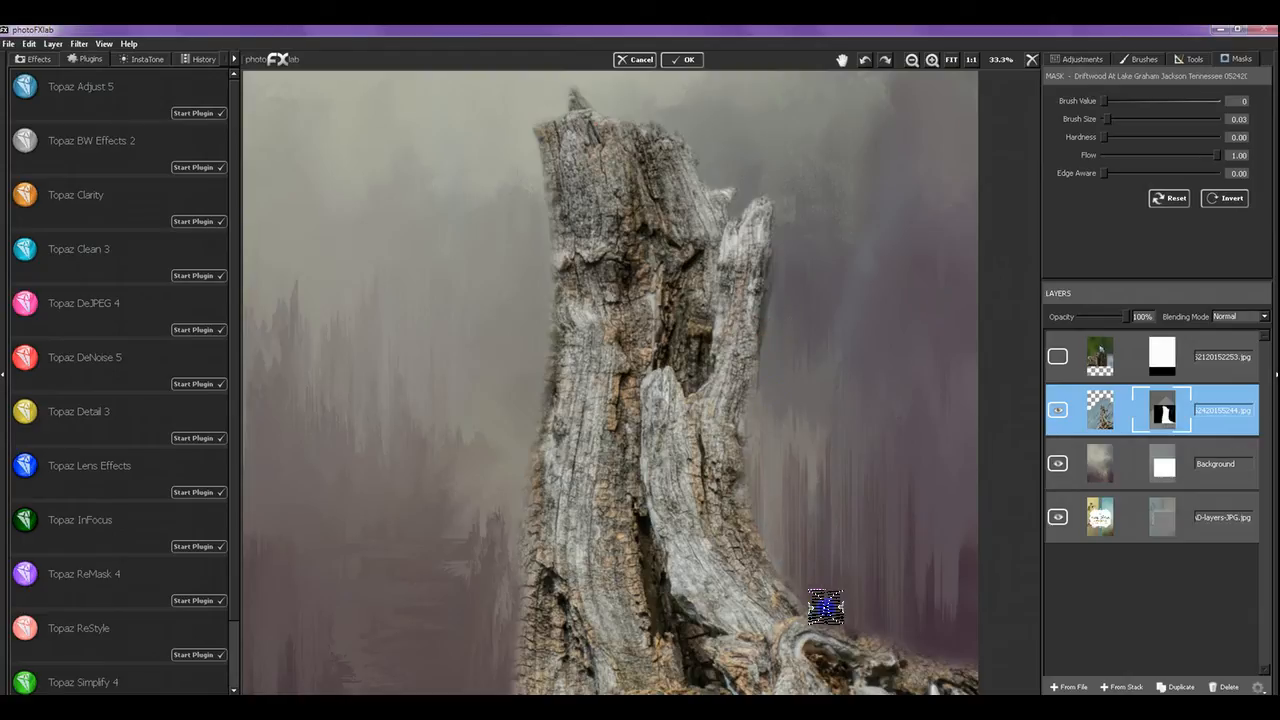
pyautogui.moveTo(826, 607); pyautogui.dragTo(967, 650)
pyautogui.moveTo(502, 616); pyautogui.dragTo(496, 660)
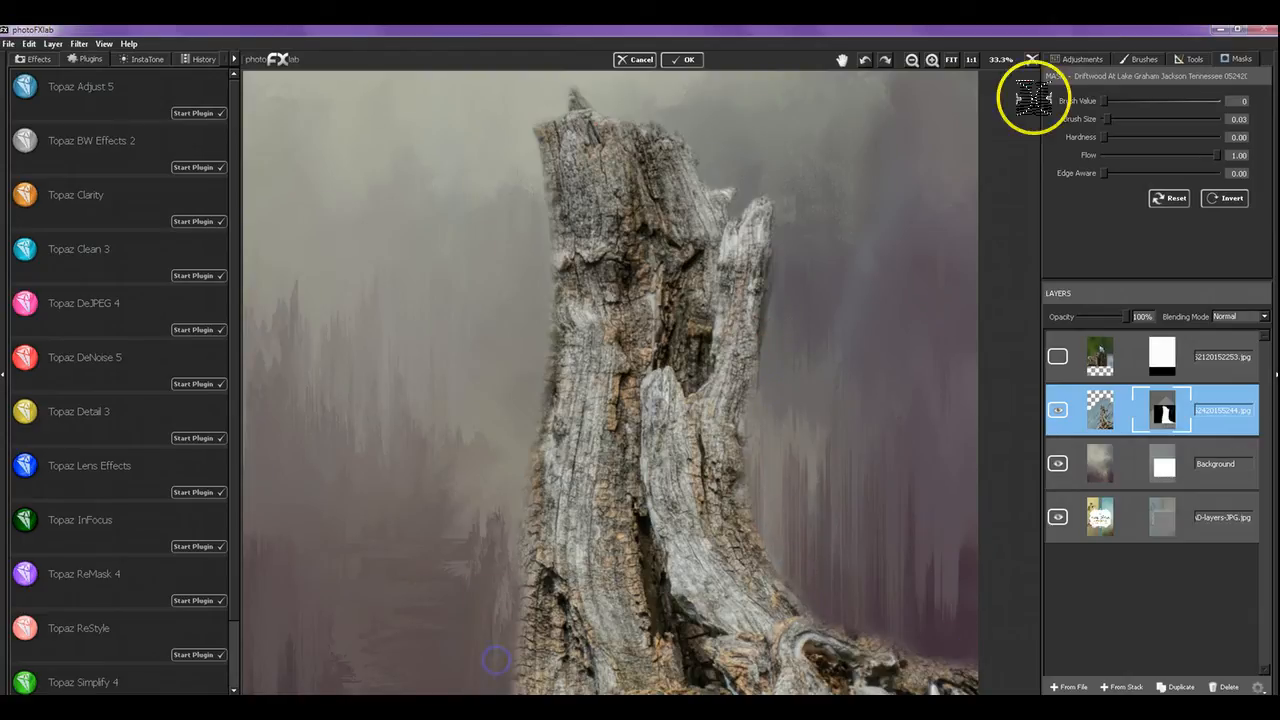
# Set the mask brush to size 0.33 and flow 0.09 and softly fade the driftwood's roots and lower sides into the background.
pyautogui.click(951, 60)
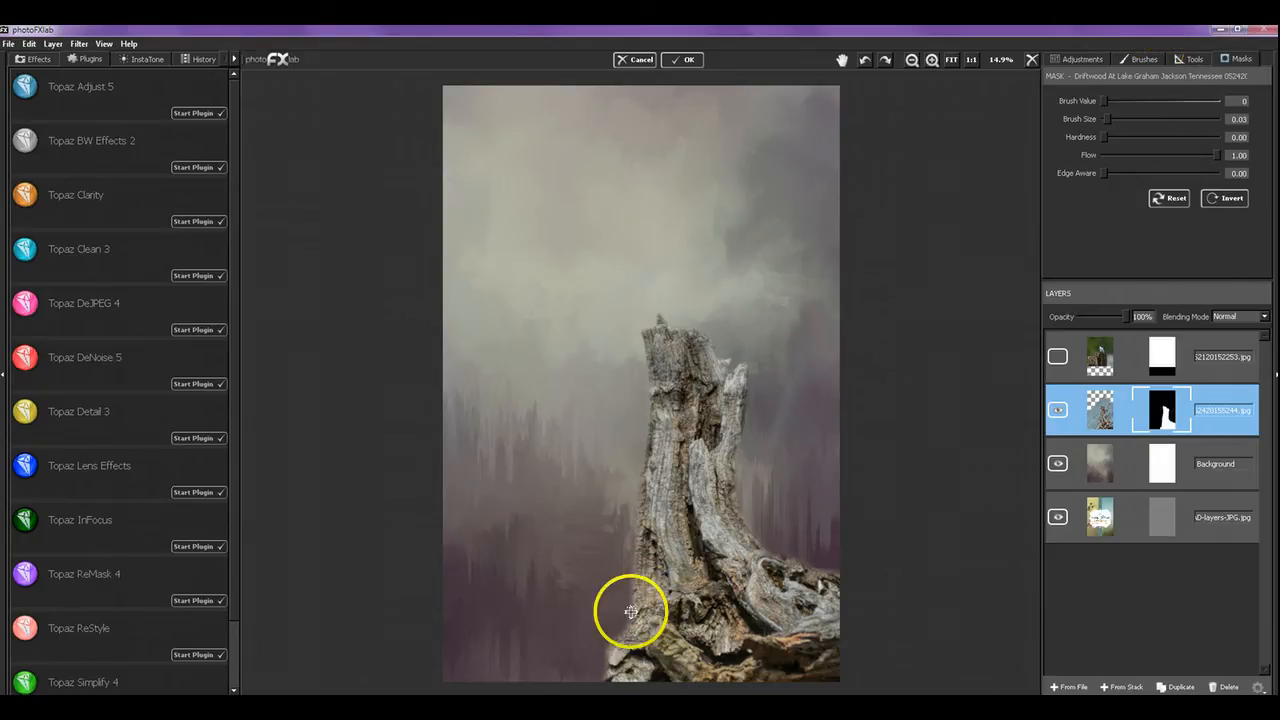
pyautogui.moveTo(1108, 119); pyautogui.dragTo(1143, 119)
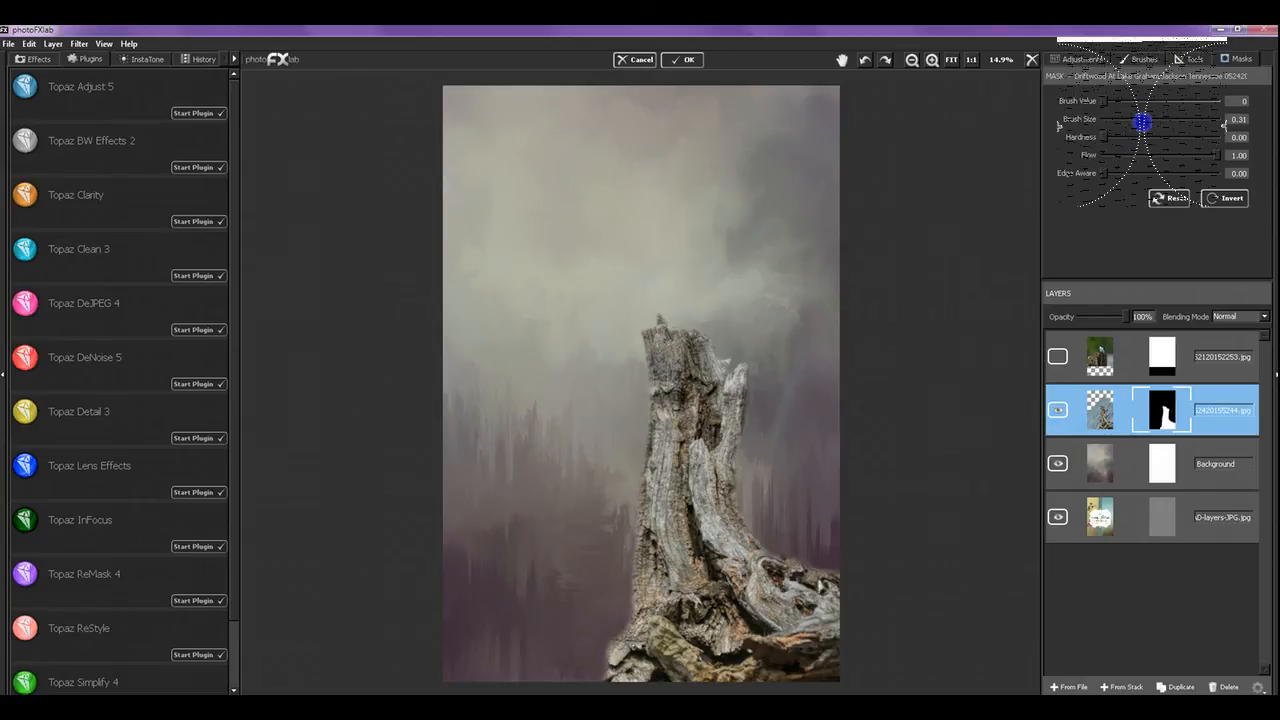
pyautogui.click(1118, 155)
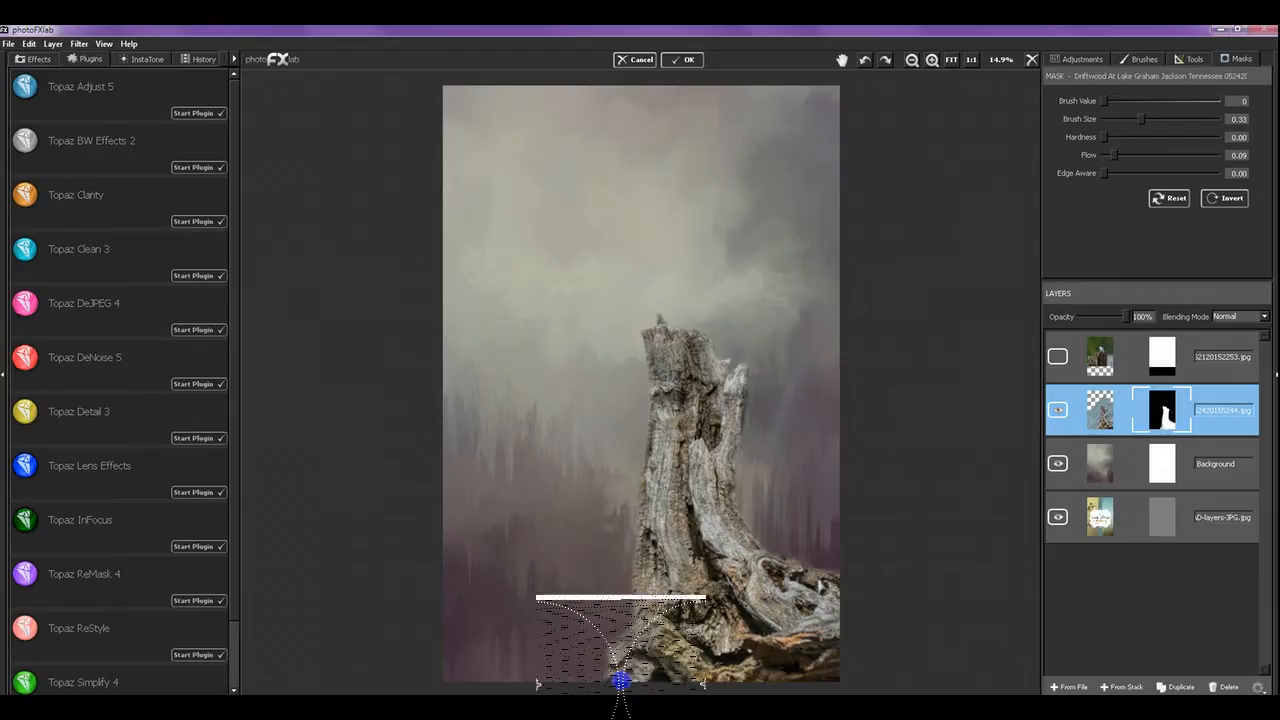
pyautogui.moveTo(632, 641)
pyautogui.mouseDown()
pyautogui.moveTo(638, 514)
pyautogui.moveTo(646, 606)
pyautogui.moveTo(648, 457)
pyautogui.moveTo(641, 552)
pyautogui.mouseUp()
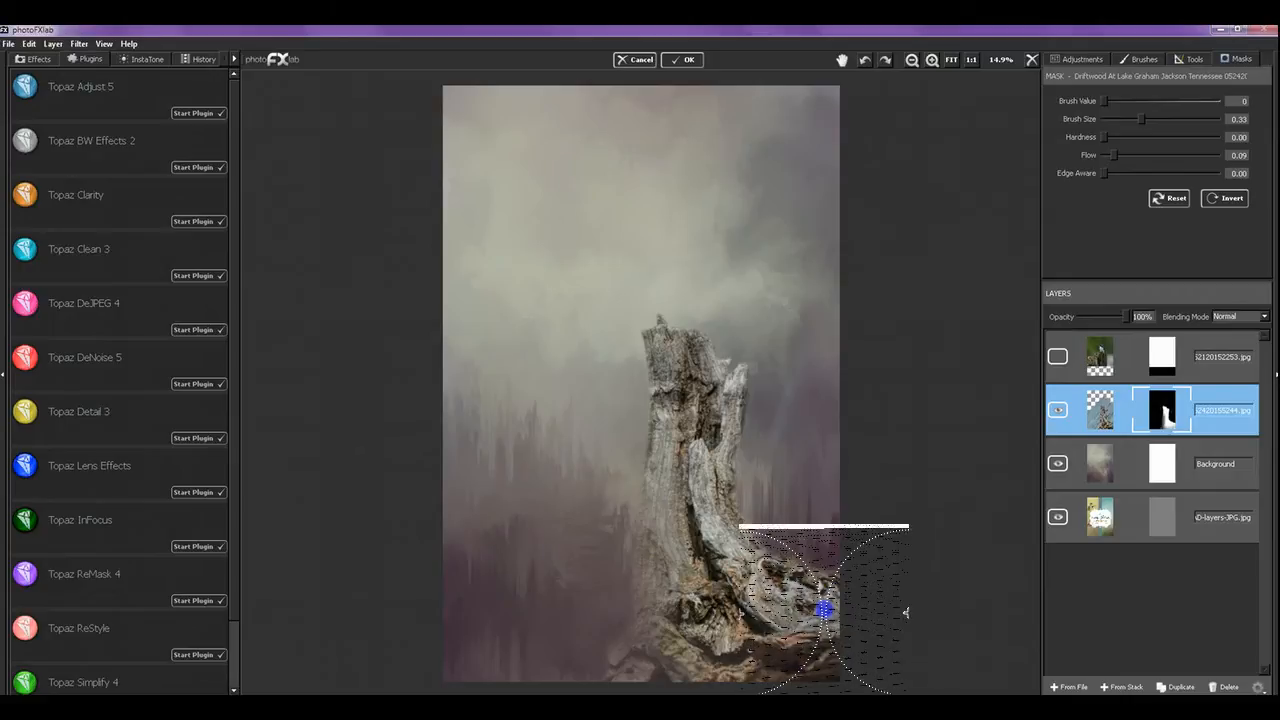
pyautogui.click(804, 558)
pyautogui.click(800, 566)
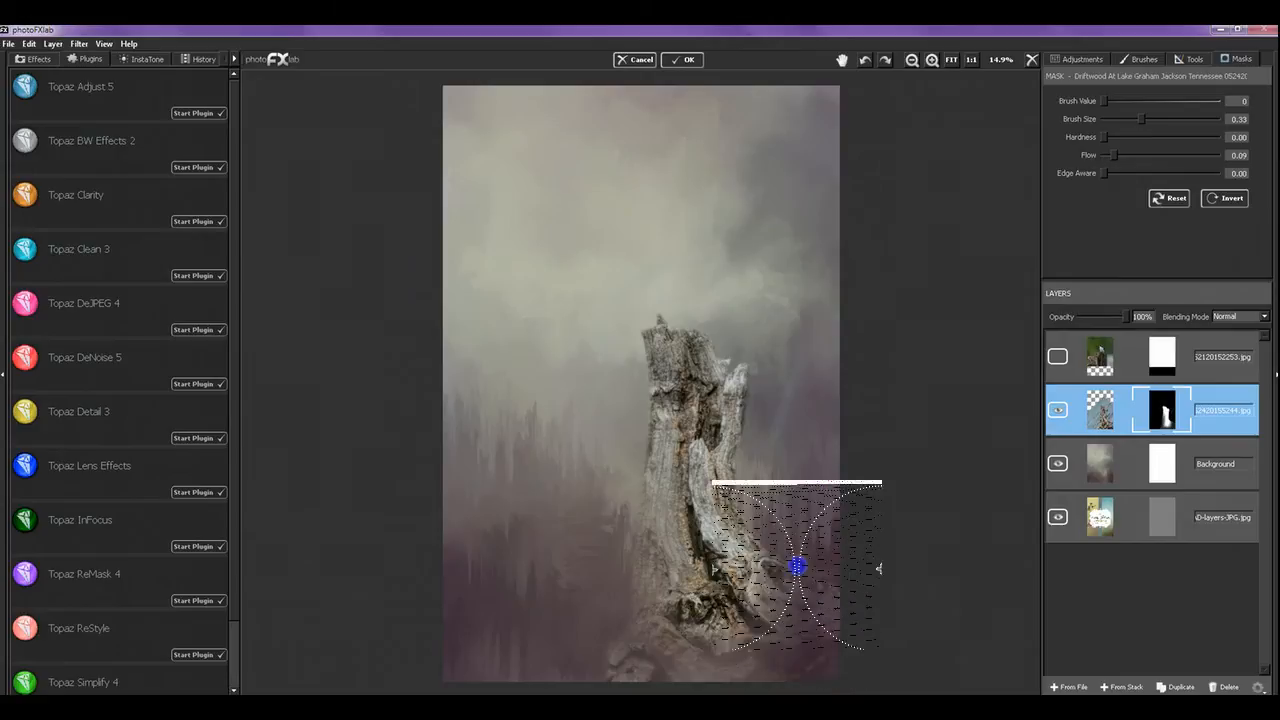
pyautogui.moveTo(806, 605)
pyautogui.mouseDown()
pyautogui.moveTo(787, 552)
pyautogui.moveTo(769, 577)
pyautogui.moveTo(755, 538)
pyautogui.moveTo(753, 377)
pyautogui.moveTo(745, 478)
pyautogui.moveTo(765, 589)
pyautogui.moveTo(804, 564)
pyautogui.moveTo(788, 648)
pyautogui.moveTo(792, 591)
pyautogui.moveTo(617, 655)
pyautogui.mouseUp()
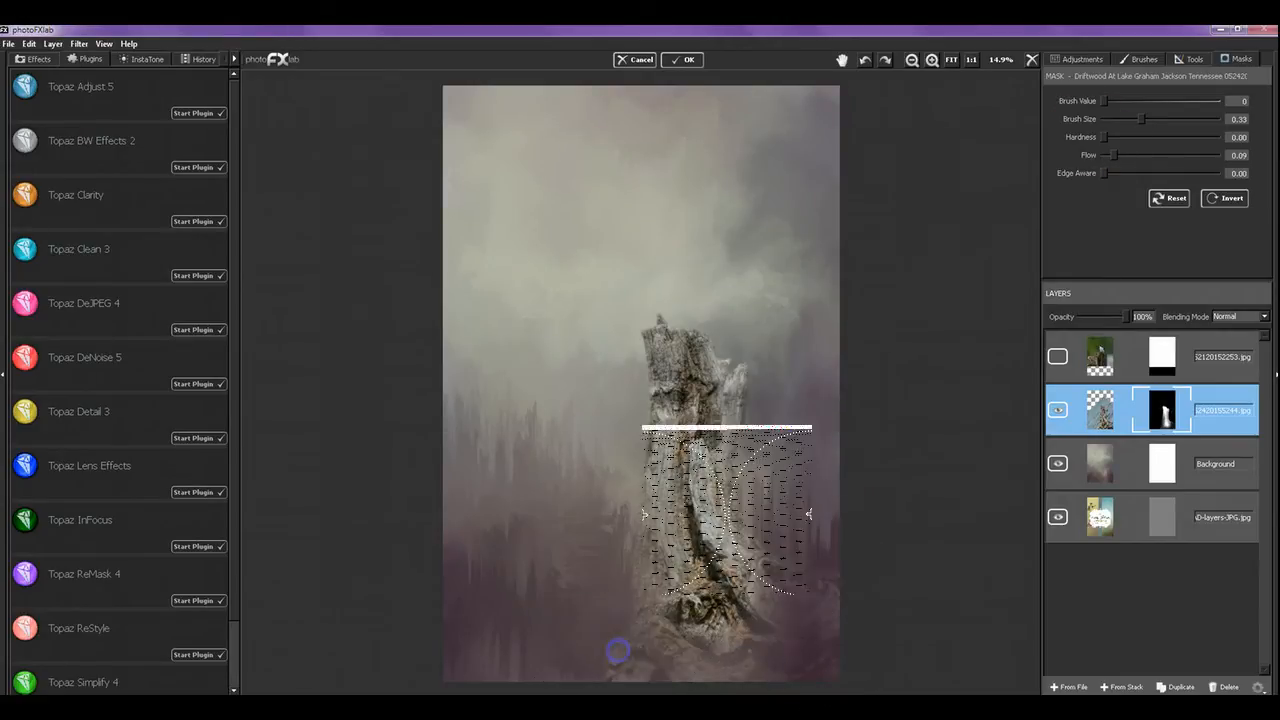
pyautogui.moveTo(666, 569)
pyautogui.mouseDown()
pyautogui.moveTo(623, 607)
pyautogui.moveTo(654, 578)
pyautogui.moveTo(714, 677)
pyautogui.moveTo(811, 634)
pyautogui.moveTo(822, 550)
pyautogui.moveTo(860, 569)
pyautogui.moveTo(804, 560)
pyautogui.moveTo(814, 600)
pyautogui.moveTo(751, 543)
pyautogui.moveTo(637, 643)
pyautogui.mouseUp()
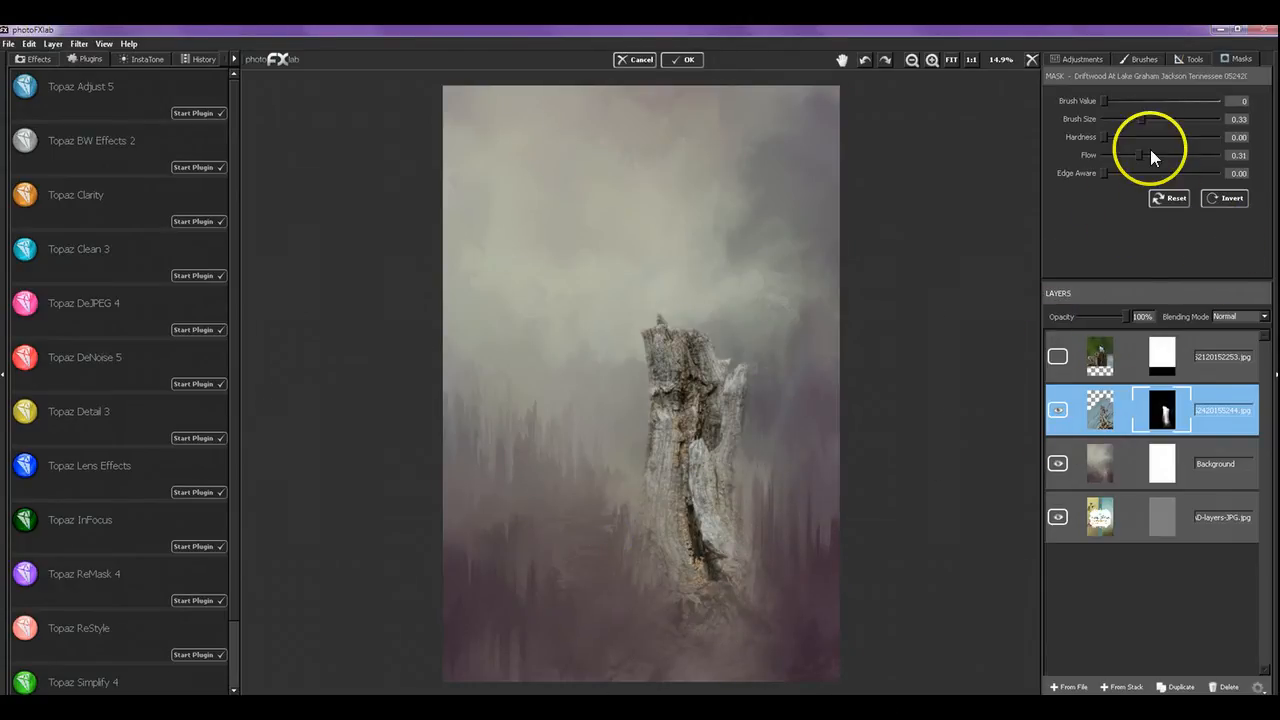
# Set the mask brush to value 255, size 0.22 and flow 0.17, and paint back part of the driftwood's roots.
pyautogui.moveTo(1139, 155); pyautogui.dragTo(1124, 154)
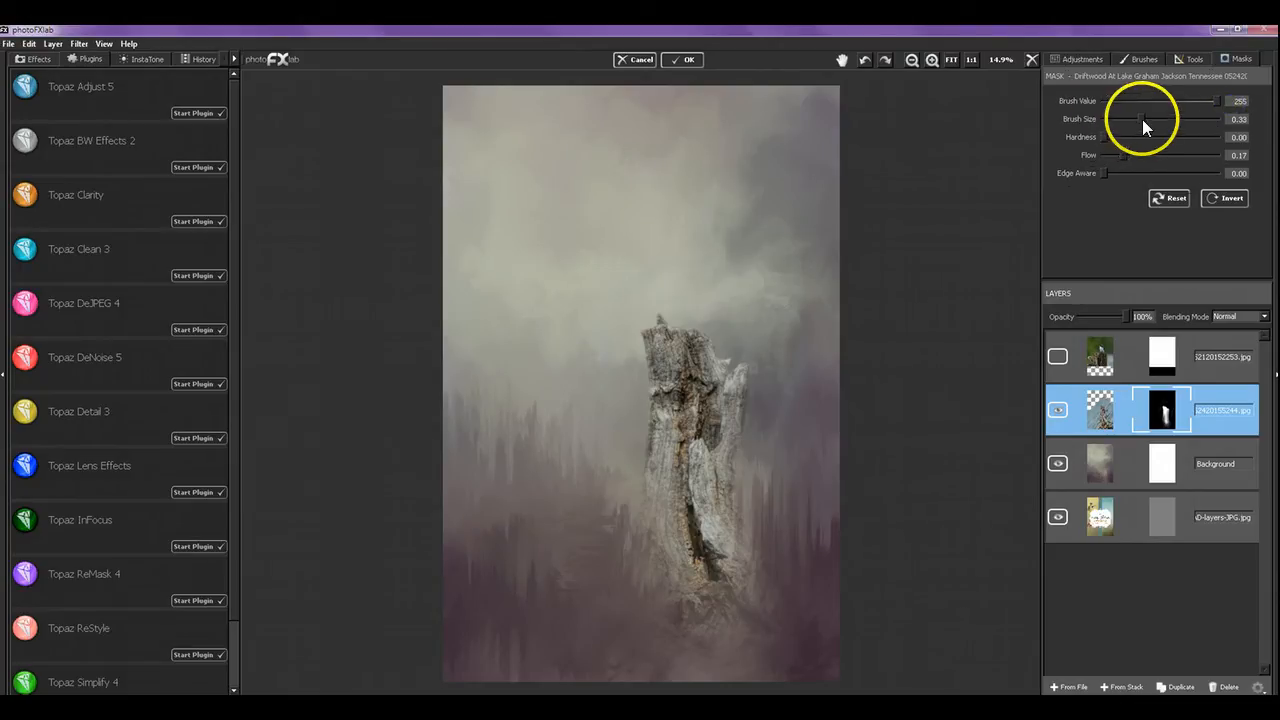
pyautogui.moveTo(1142, 119); pyautogui.dragTo(1132, 120)
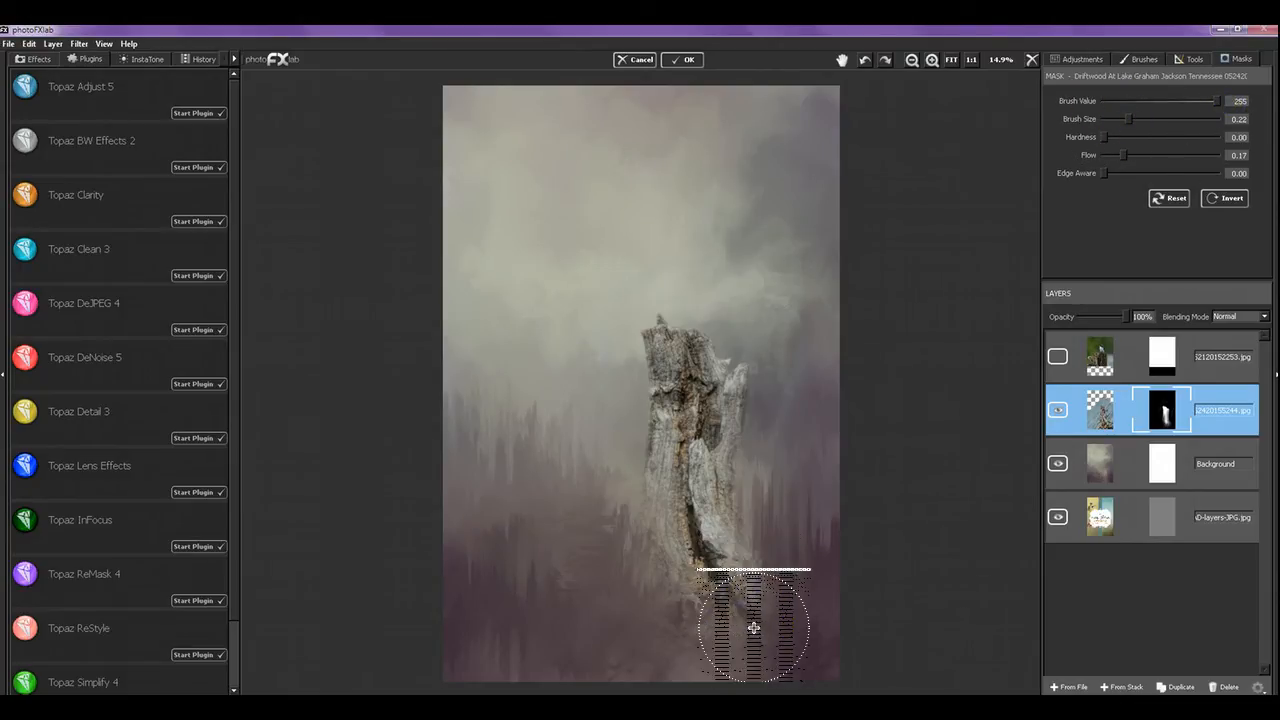
pyautogui.moveTo(780, 657)
pyautogui.mouseDown()
pyautogui.moveTo(761, 617)
pyautogui.moveTo(720, 588)
pyautogui.moveTo(712, 620)
pyautogui.moveTo(689, 584)
pyautogui.moveTo(683, 611)
pyautogui.moveTo(669, 567)
pyautogui.moveTo(679, 621)
pyautogui.moveTo(667, 618)
pyautogui.moveTo(665, 642)
pyautogui.moveTo(684, 671)
pyautogui.moveTo(718, 641)
pyautogui.moveTo(791, 651)
pyautogui.moveTo(801, 638)
pyautogui.moveTo(777, 613)
pyautogui.moveTo(785, 604)
pyautogui.moveTo(796, 637)
pyautogui.moveTo(824, 633)
pyautogui.moveTo(818, 652)
pyautogui.moveTo(785, 670)
pyautogui.moveTo(666, 641)
pyautogui.moveTo(635, 671)
pyautogui.moveTo(795, 553)
pyautogui.moveTo(822, 489)
pyautogui.moveTo(770, 664)
pyautogui.moveTo(712, 630)
pyautogui.moveTo(696, 653)
pyautogui.moveTo(732, 648)
pyautogui.moveTo(723, 580)
pyautogui.moveTo(741, 591)
pyautogui.moveTo(688, 581)
pyautogui.moveTo(683, 594)
pyautogui.moveTo(671, 565)
pyautogui.moveTo(670, 583)
pyautogui.moveTo(832, 629)
pyautogui.moveTo(724, 670)
pyautogui.mouseUp()
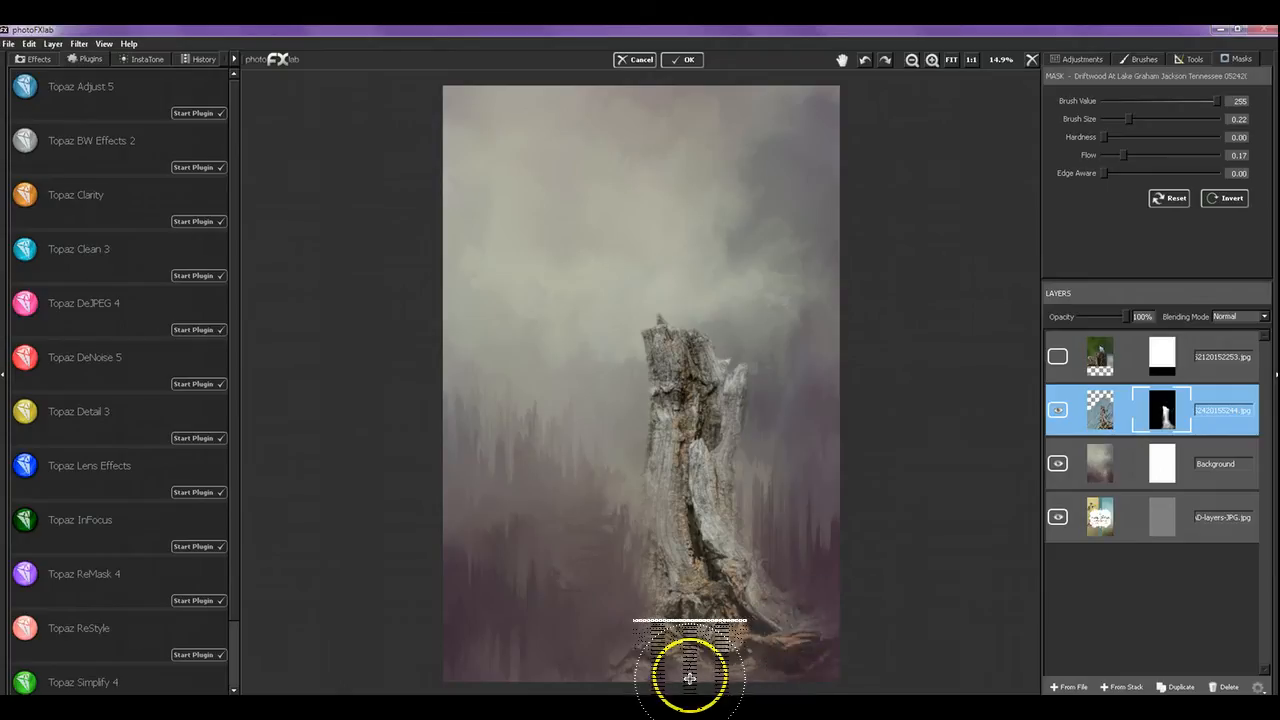
pyautogui.moveTo(831, 639); pyautogui.dragTo(710, 677)
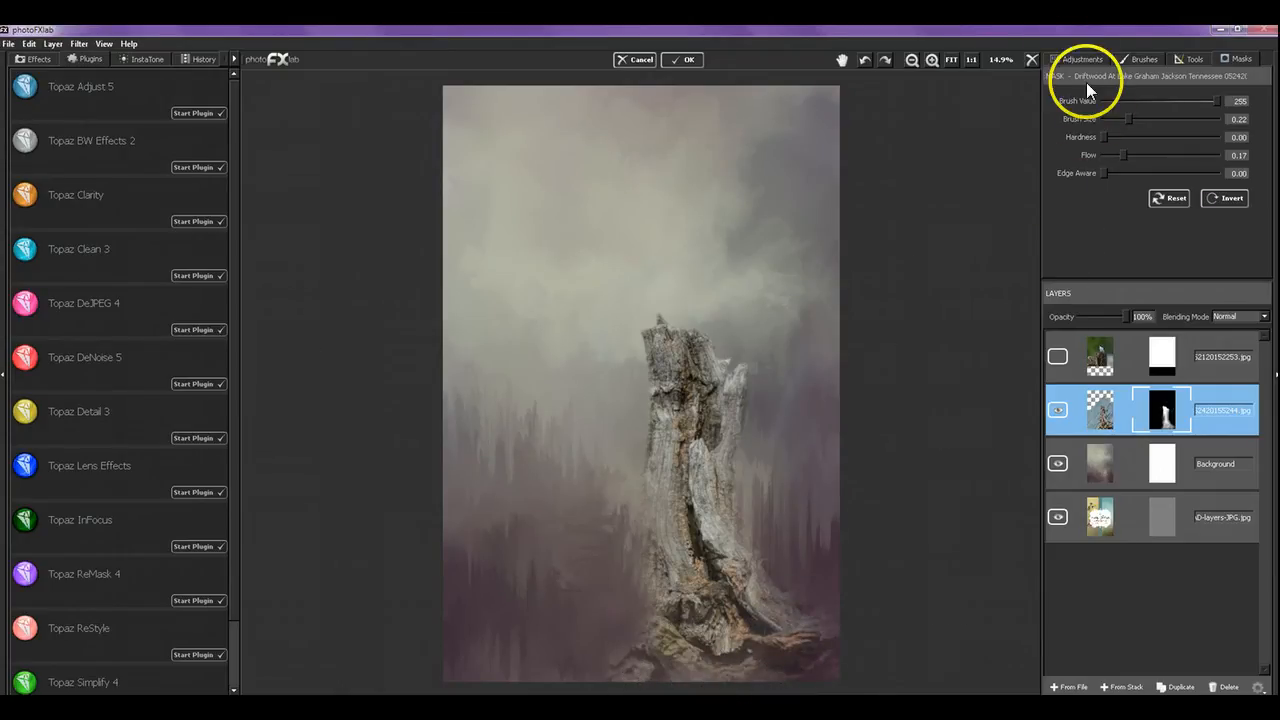
# Set the brush value to 0 and lightly fade the outer roots and the stump's left edge.
pyautogui.click(1103, 103)
pyautogui.moveTo(712, 645)
pyautogui.mouseDown()
pyautogui.moveTo(666, 653)
pyautogui.moveTo(630, 665)
pyautogui.mouseUp()
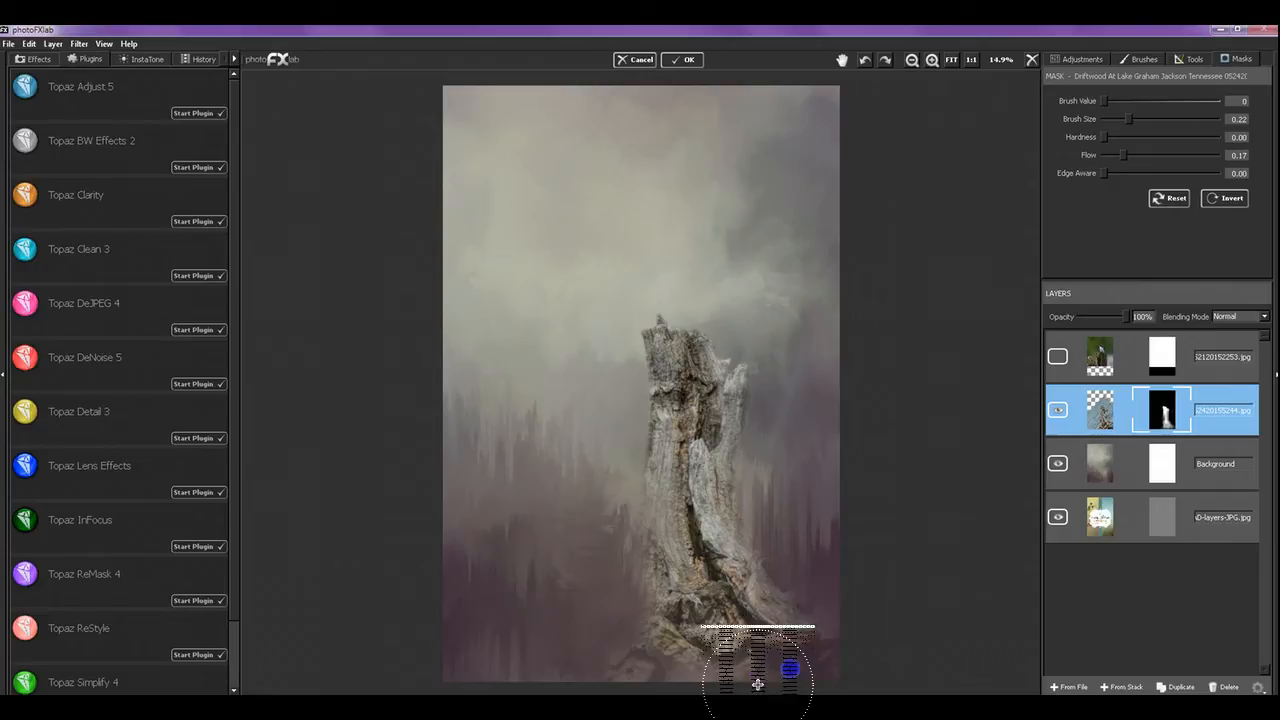
pyautogui.moveTo(731, 674); pyautogui.dragTo(731, 674)
pyautogui.moveTo(822, 634)
pyautogui.mouseDown()
pyautogui.moveTo(814, 682)
pyautogui.moveTo(779, 688)
pyautogui.moveTo(813, 655)
pyautogui.moveTo(725, 676)
pyautogui.moveTo(625, 673)
pyautogui.moveTo(823, 631)
pyautogui.moveTo(827, 604)
pyautogui.moveTo(759, 476)
pyautogui.moveTo(755, 507)
pyautogui.moveTo(786, 511)
pyautogui.moveTo(830, 452)
pyautogui.moveTo(974, 392)
pyautogui.moveTo(740, 307)
pyautogui.moveTo(688, 315)
pyautogui.moveTo(721, 347)
pyautogui.moveTo(767, 338)
pyautogui.moveTo(768, 373)
pyautogui.moveTo(614, 334)
pyautogui.moveTo(649, 391)
pyautogui.mouseUp()
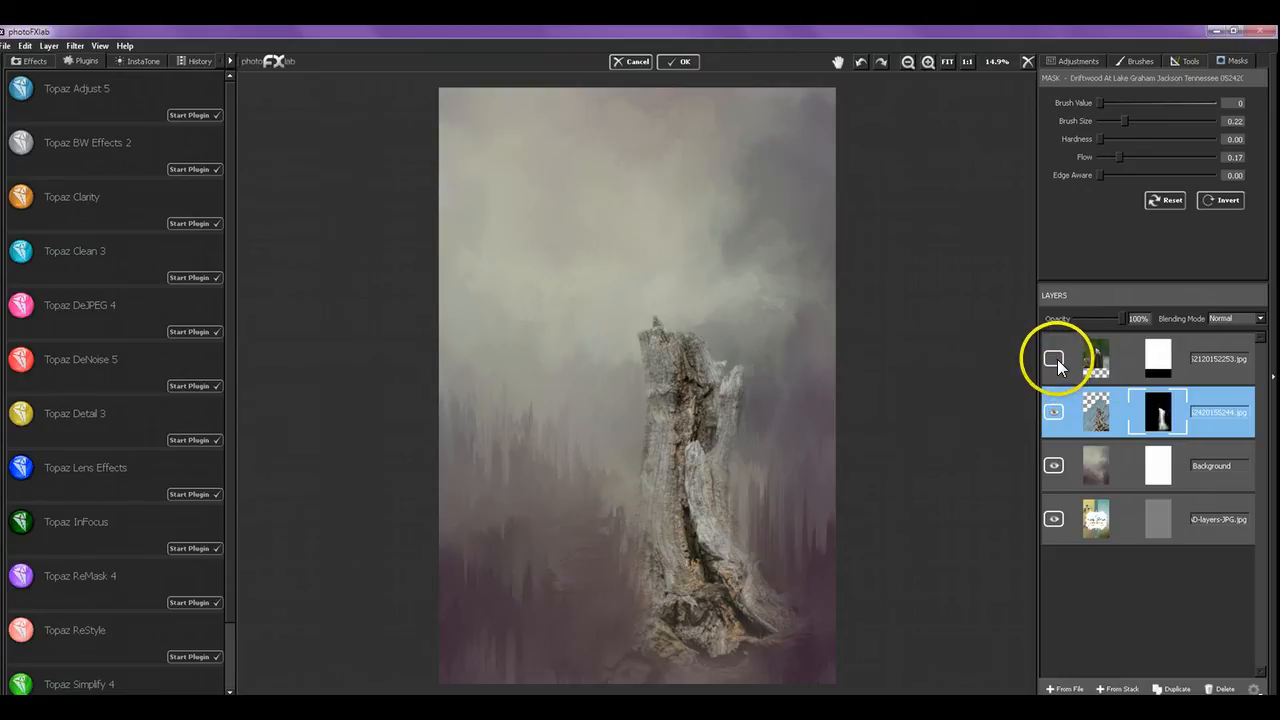
# Show the tree swallow layer, raise its opacity to 100%, and reset its mask.
pyautogui.click(1123, 364)
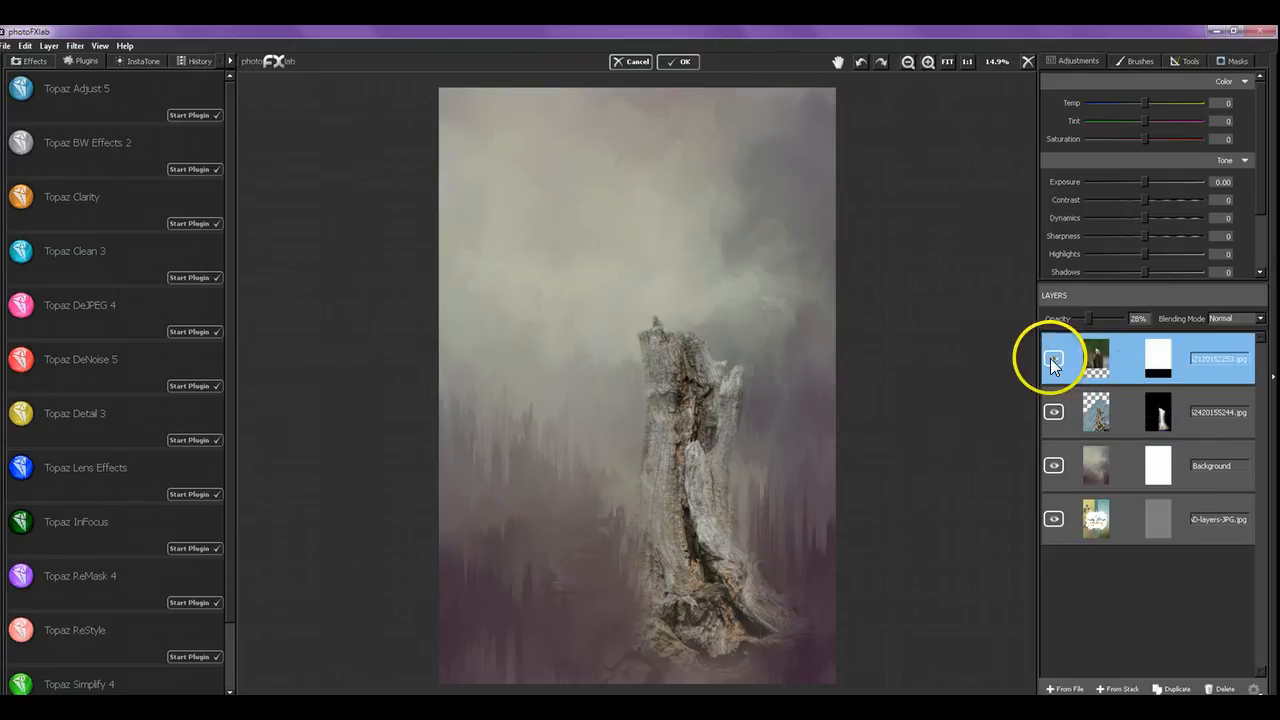
pyautogui.click(1052, 358)
pyautogui.moveTo(1090, 322); pyautogui.dragTo(1136, 316)
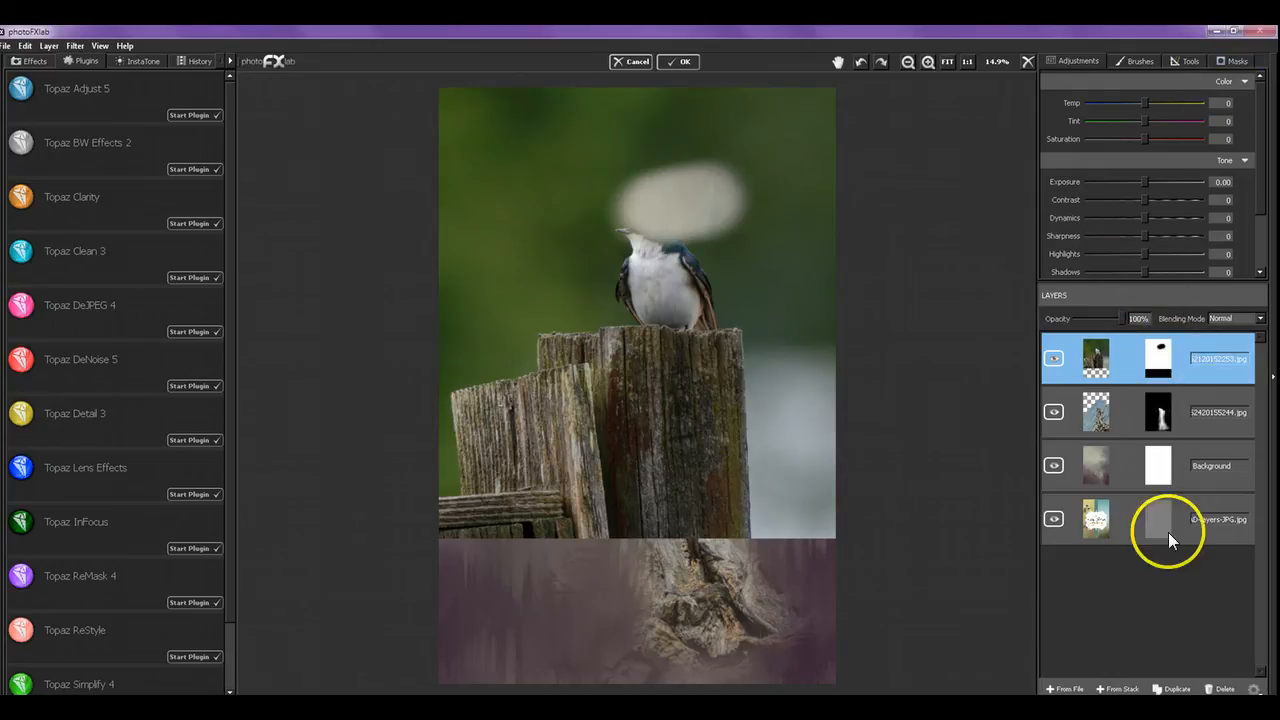
pyautogui.click(1234, 61)
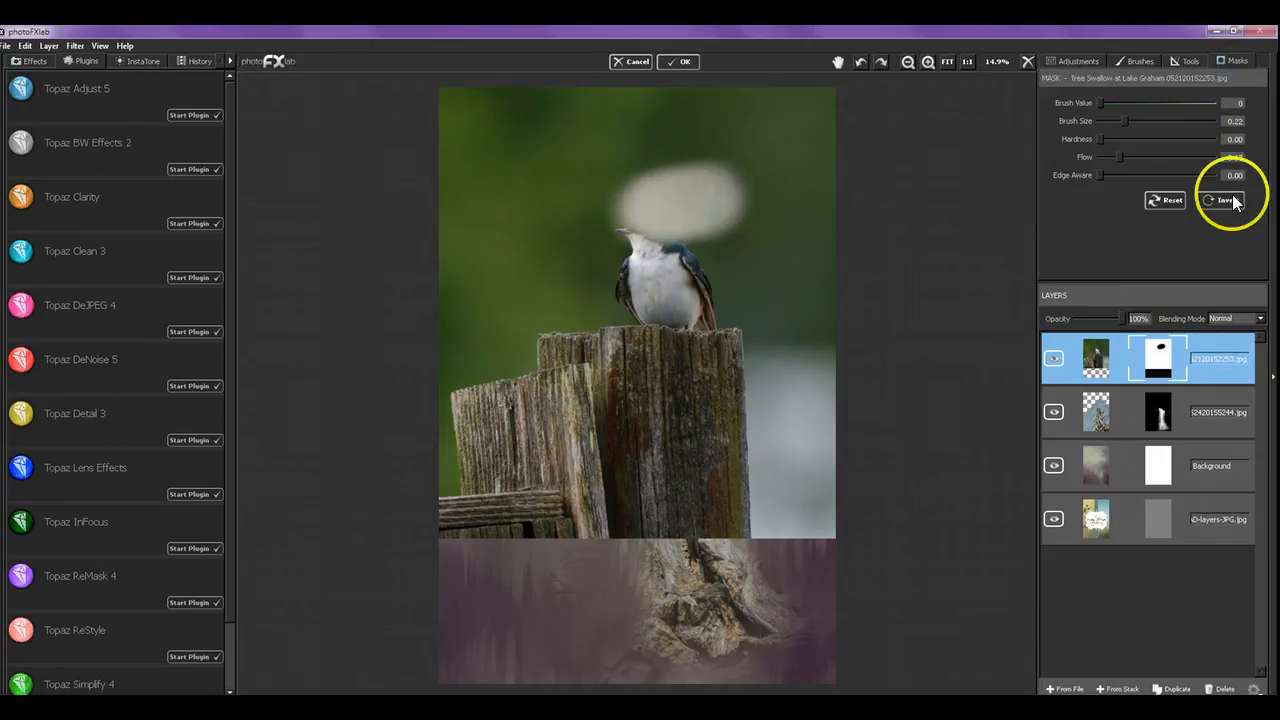
pyautogui.click(1164, 200)
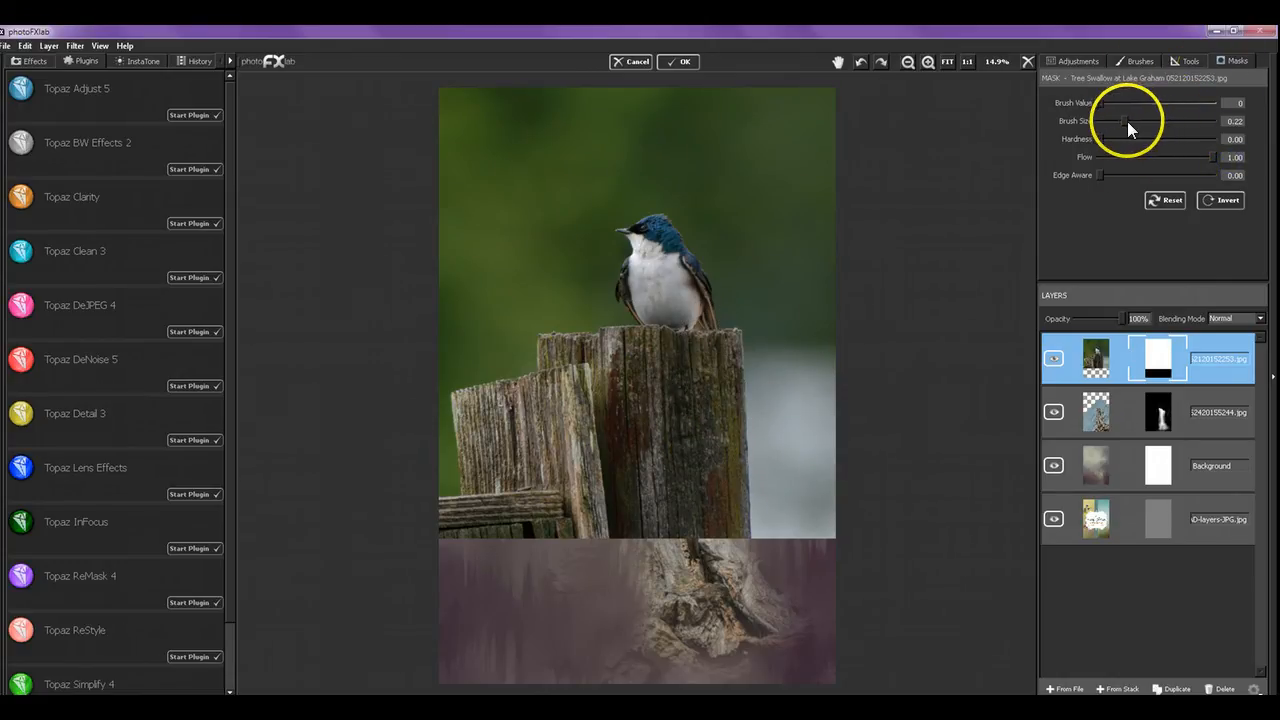
# Mask out the green background and wooden fence around the swallow at flow 1.00, reducing the brush size to 0.11 close to the bird.
pyautogui.moveTo(1127, 121); pyautogui.dragTo(1150, 121)
pyautogui.moveTo(900, 153)
pyautogui.mouseDown()
pyautogui.moveTo(791, 106)
pyautogui.moveTo(820, 114)
pyautogui.moveTo(838, 355)
pyautogui.moveTo(814, 460)
pyautogui.moveTo(809, 449)
pyautogui.moveTo(729, 480)
pyautogui.moveTo(750, 402)
pyautogui.moveTo(780, 394)
pyautogui.moveTo(823, 523)
pyautogui.moveTo(643, 551)
pyautogui.moveTo(681, 446)
pyautogui.moveTo(569, 514)
pyautogui.moveTo(529, 429)
pyautogui.moveTo(460, 529)
pyautogui.moveTo(497, 379)
pyautogui.moveTo(557, 400)
pyautogui.moveTo(497, 346)
pyautogui.moveTo(471, 189)
pyautogui.moveTo(571, 130)
pyautogui.moveTo(510, 118)
pyautogui.moveTo(531, 155)
pyautogui.moveTo(531, 265)
pyautogui.moveTo(571, 380)
pyautogui.moveTo(717, 429)
pyautogui.moveTo(654, 420)
pyautogui.moveTo(758, 179)
pyautogui.moveTo(723, 146)
pyautogui.moveTo(800, 200)
pyautogui.moveTo(686, 137)
pyautogui.moveTo(806, 208)
pyautogui.moveTo(577, 171)
pyautogui.moveTo(489, 240)
pyautogui.mouseUp()
pyautogui.moveTo(700, 157)
pyautogui.mouseDown()
pyautogui.moveTo(629, 207)
pyautogui.moveTo(693, 178)
pyautogui.moveTo(589, 207)
pyautogui.moveTo(631, 189)
pyautogui.moveTo(684, 192)
pyautogui.moveTo(669, 184)
pyautogui.moveTo(704, 236)
pyautogui.moveTo(710, 219)
pyautogui.moveTo(693, 217)
pyautogui.moveTo(728, 277)
pyautogui.moveTo(719, 236)
pyautogui.moveTo(722, 274)
pyautogui.moveTo(700, 235)
pyautogui.moveTo(729, 288)
pyautogui.moveTo(737, 348)
pyautogui.moveTo(736, 371)
pyautogui.moveTo(708, 388)
pyautogui.moveTo(631, 347)
pyautogui.moveTo(737, 353)
pyautogui.moveTo(702, 367)
pyautogui.moveTo(620, 365)
pyautogui.moveTo(599, 346)
pyautogui.moveTo(626, 340)
pyautogui.moveTo(597, 303)
pyautogui.moveTo(609, 252)
pyautogui.moveTo(600, 273)
pyautogui.moveTo(595, 255)
pyautogui.moveTo(582, 307)
pyautogui.moveTo(577, 293)
pyautogui.moveTo(583, 224)
pyautogui.moveTo(593, 247)
pyautogui.moveTo(613, 246)
pyautogui.moveTo(590, 271)
pyautogui.moveTo(625, 201)
pyautogui.moveTo(612, 207)
pyautogui.moveTo(664, 185)
pyautogui.mouseUp()
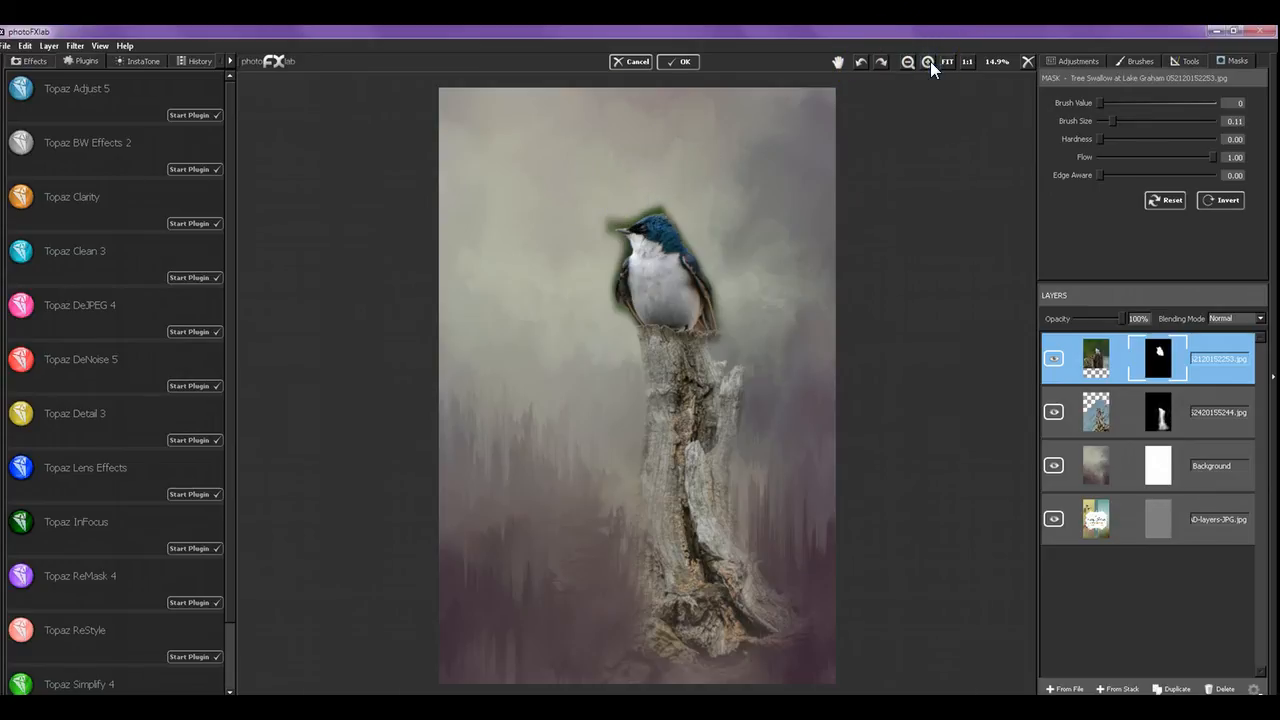
# Reduce the mask brush size to 0.03 and erase the green fringe above the swallow's beak and around its head.
pyautogui.click(928, 62)
pyautogui.click(928, 62)
pyautogui.click(840, 62)
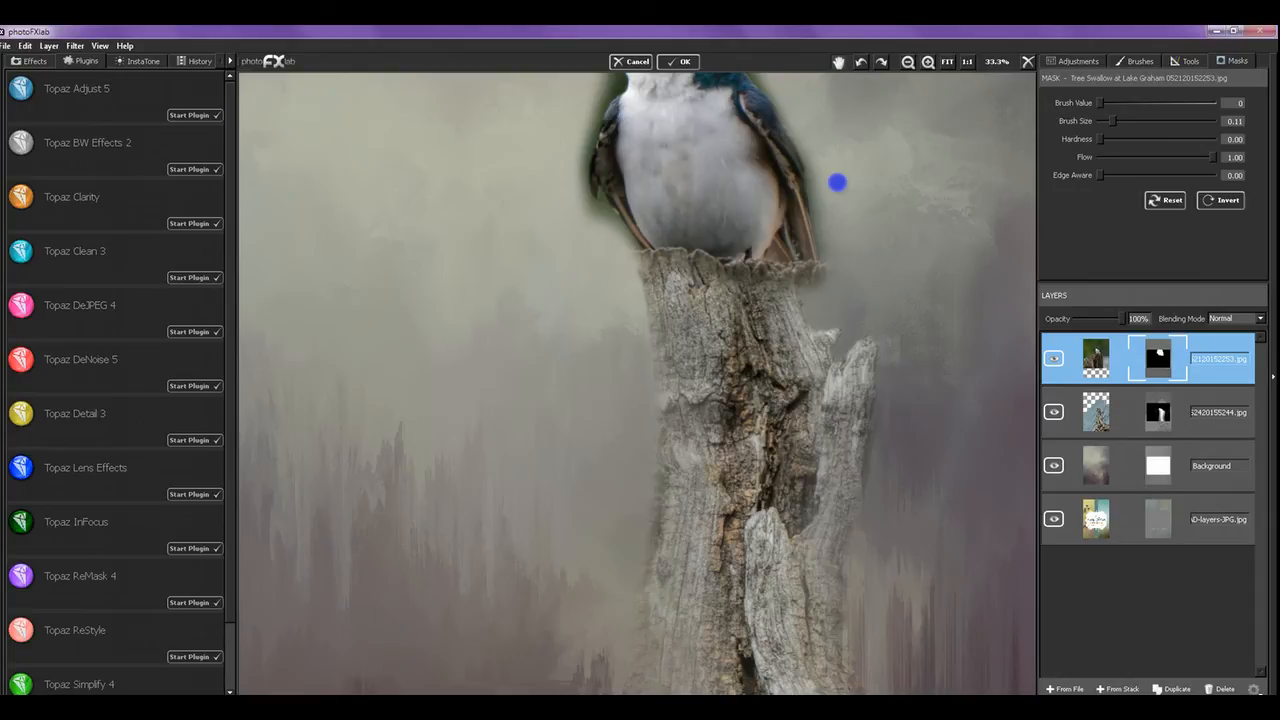
pyautogui.moveTo(838, 76); pyautogui.dragTo(791, 223)
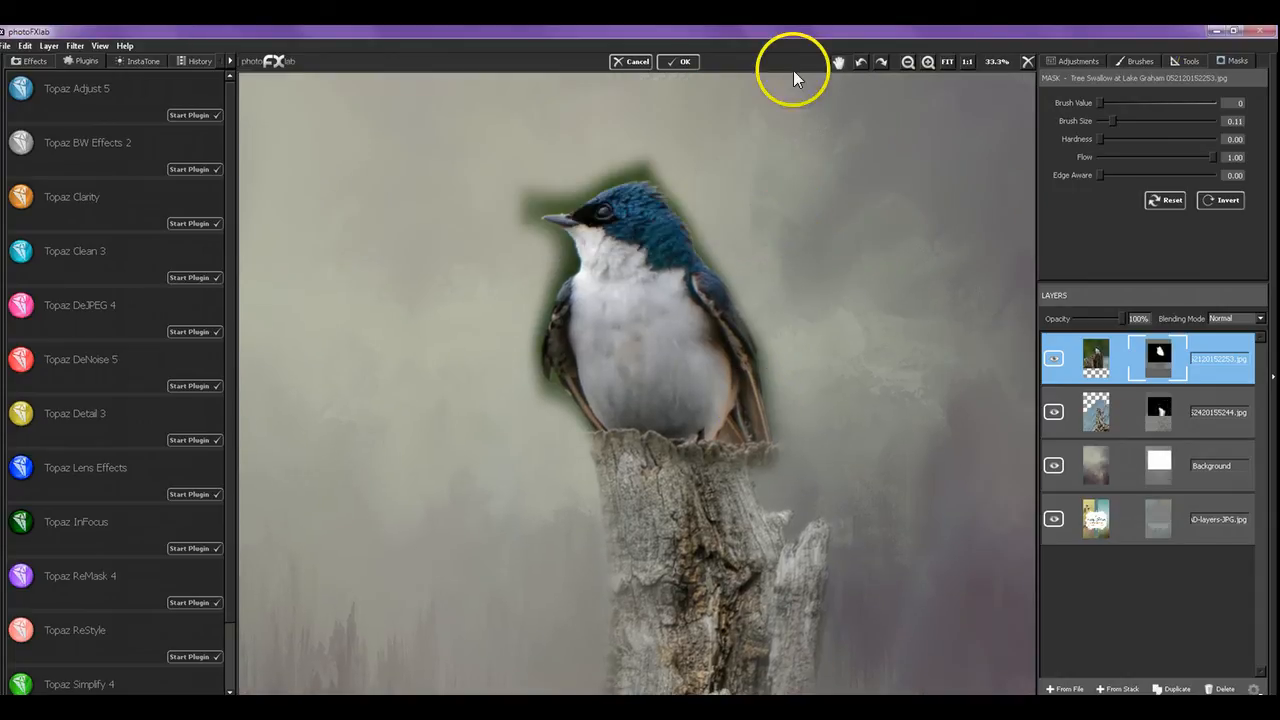
pyautogui.moveTo(1109, 122); pyautogui.dragTo(1106, 121)
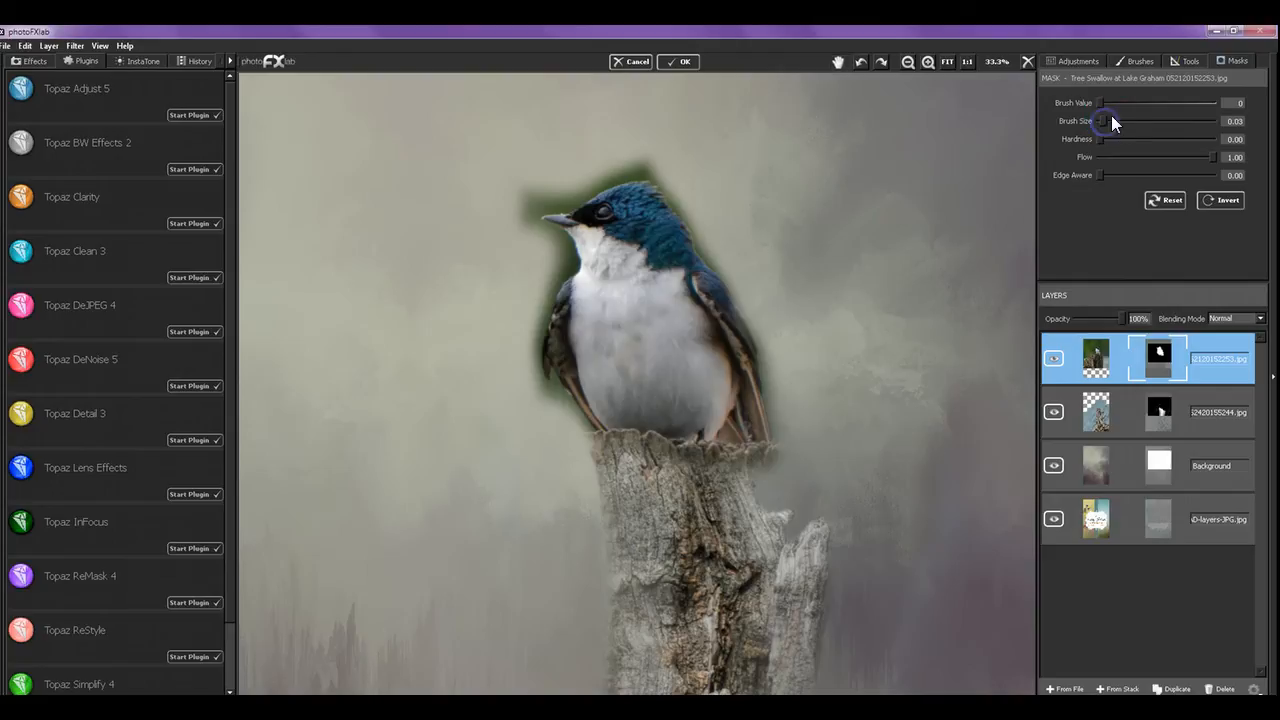
pyautogui.moveTo(535, 193)
pyautogui.mouseDown()
pyautogui.moveTo(581, 172)
pyautogui.moveTo(518, 184)
pyautogui.moveTo(536, 155)
pyautogui.moveTo(524, 178)
pyautogui.moveTo(581, 158)
pyautogui.moveTo(558, 200)
pyautogui.mouseUp()
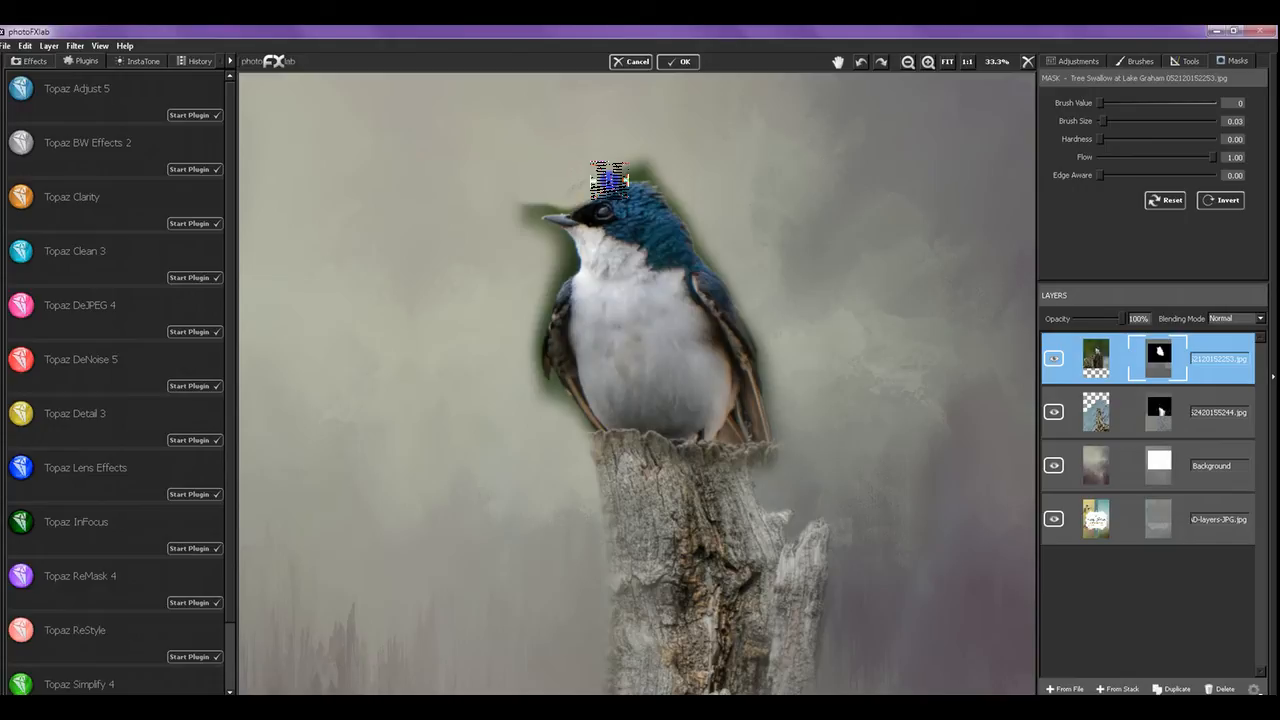
pyautogui.moveTo(637, 173)
pyautogui.mouseDown()
pyautogui.moveTo(587, 188)
pyautogui.moveTo(664, 167)
pyautogui.moveTo(643, 165)
pyautogui.mouseUp()
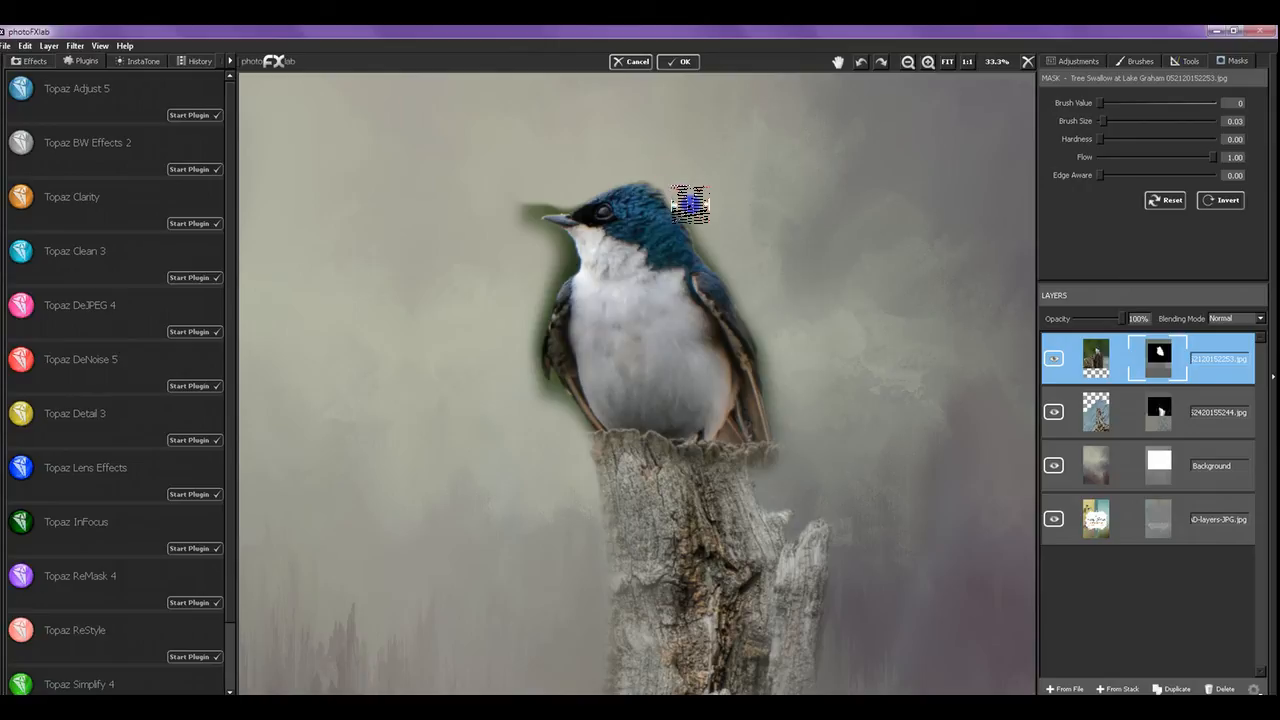
pyautogui.moveTo(690, 204)
pyautogui.mouseDown()
pyautogui.moveTo(637, 172)
pyautogui.moveTo(580, 195)
pyautogui.mouseUp()
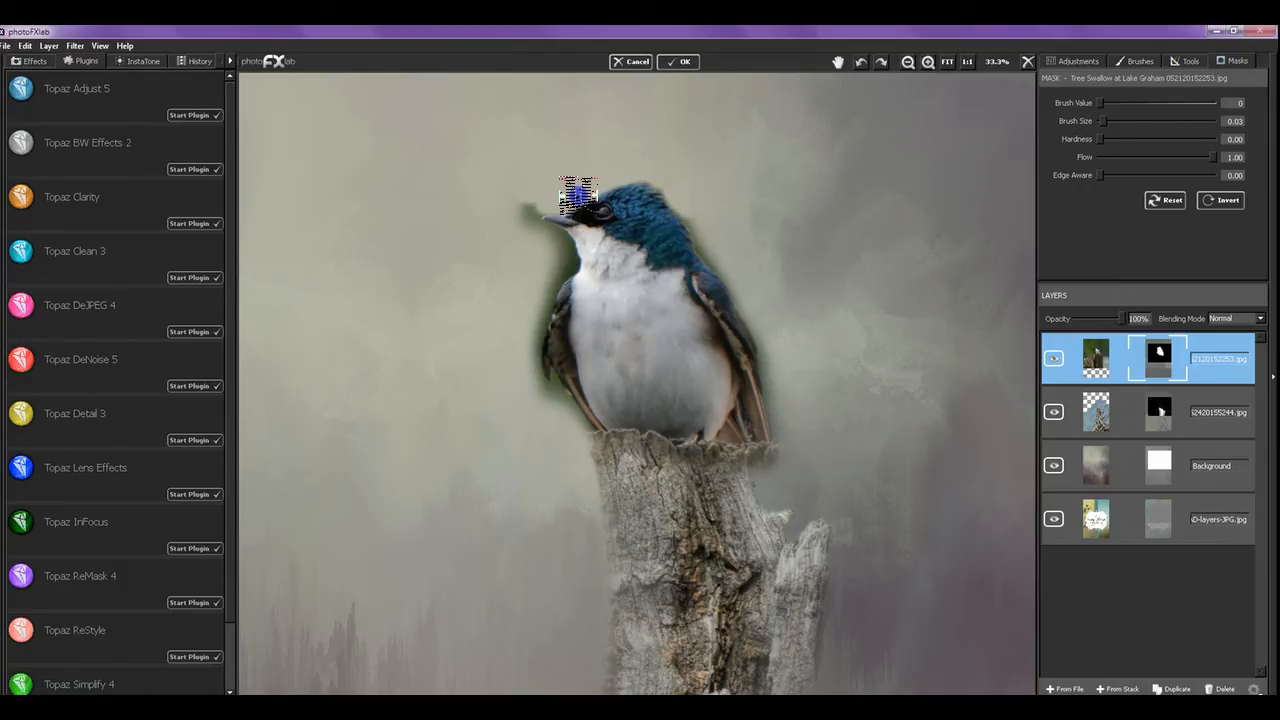
# Erase the green fringe around the swallow's beak, breast, both wings and tail with the small mask brush.
pyautogui.moveTo(569, 203); pyautogui.dragTo(526, 189)
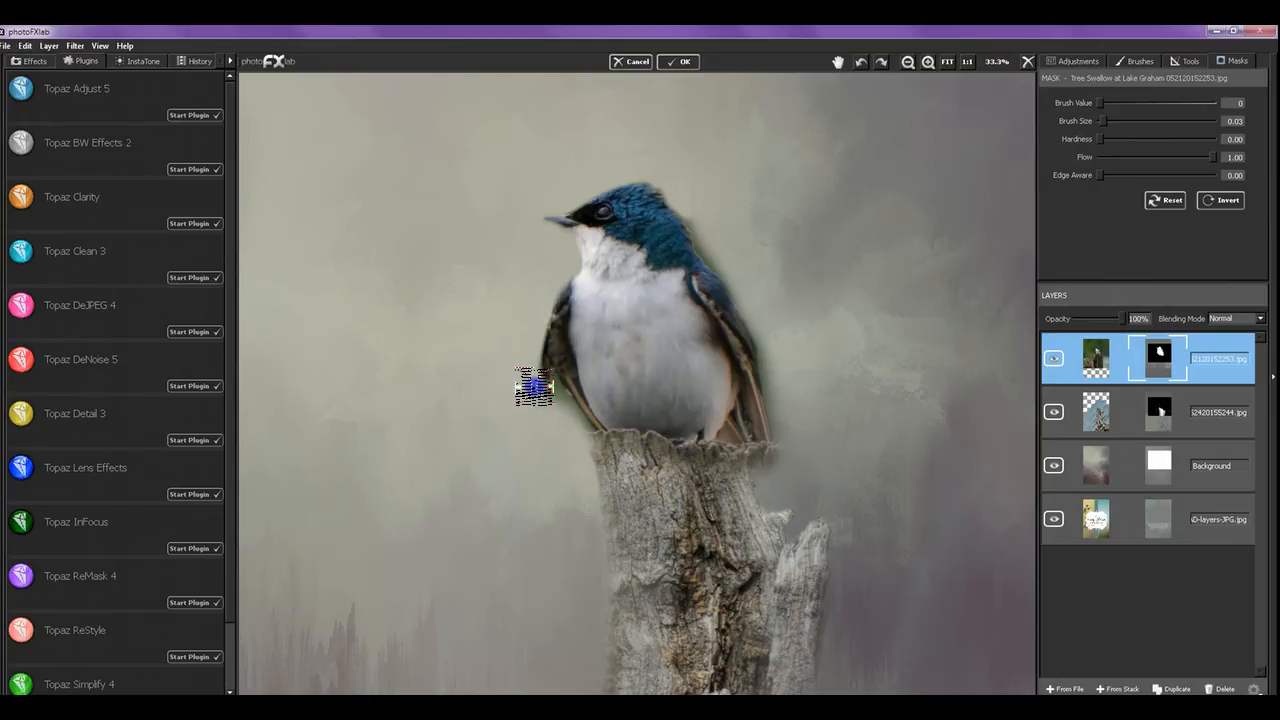
pyautogui.moveTo(549, 393); pyautogui.dragTo(553, 400)
pyautogui.moveTo(679, 184)
pyautogui.mouseDown()
pyautogui.moveTo(703, 243)
pyautogui.moveTo(723, 266)
pyautogui.moveTo(674, 189)
pyautogui.moveTo(751, 294)
pyautogui.moveTo(729, 264)
pyautogui.moveTo(770, 353)
pyautogui.moveTo(783, 271)
pyautogui.moveTo(766, 363)
pyautogui.moveTo(780, 443)
pyautogui.moveTo(786, 429)
pyautogui.moveTo(773, 470)
pyautogui.moveTo(751, 463)
pyautogui.moveTo(766, 449)
pyautogui.moveTo(735, 461)
pyautogui.moveTo(600, 443)
pyautogui.moveTo(551, 391)
pyautogui.moveTo(582, 450)
pyautogui.mouseUp()
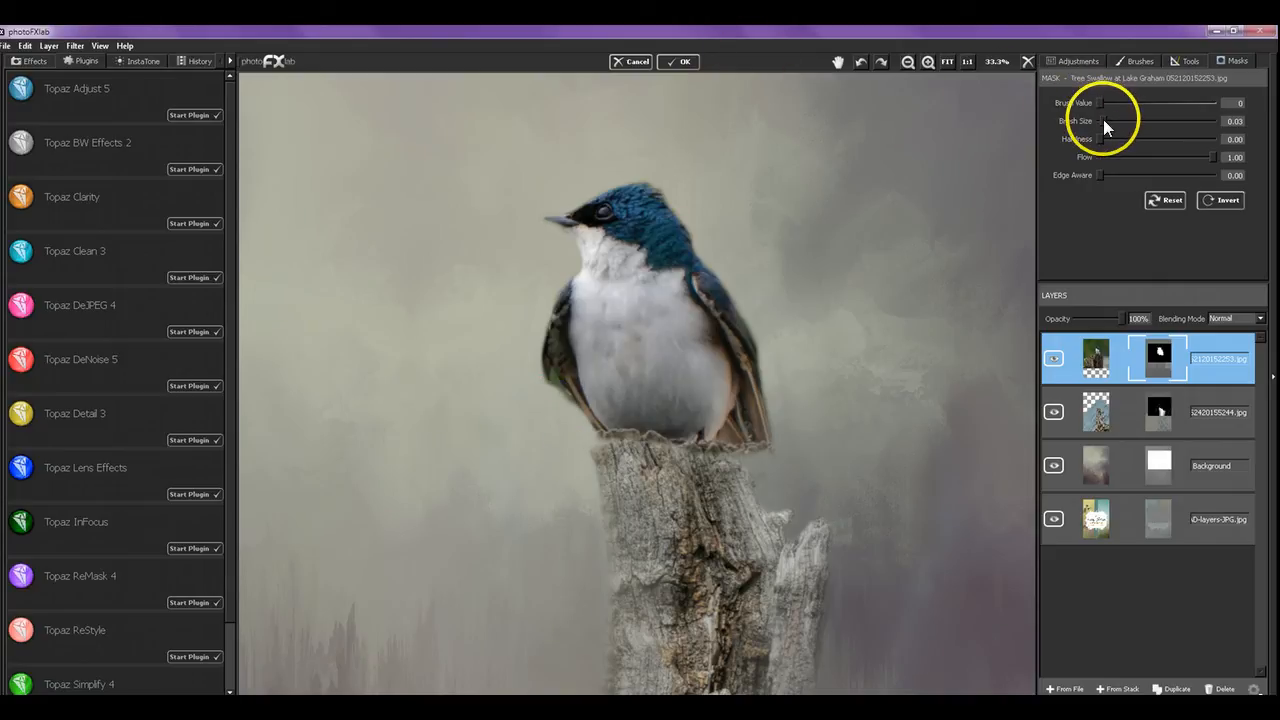
# Set the mask brush size to 0.01 and clean the leftover fringe around the stump's top, the swallow's head, beak and wing edges.
pyautogui.moveTo(1103, 121); pyautogui.dragTo(1089, 125)
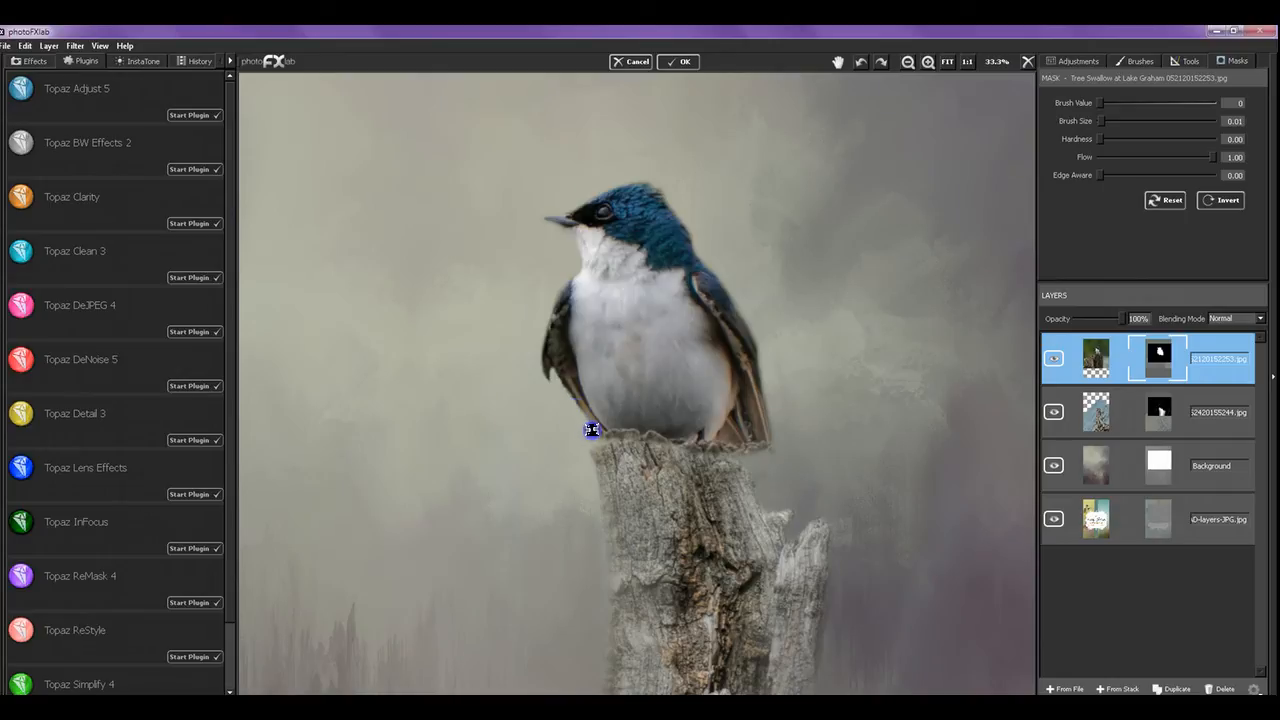
pyautogui.moveTo(595, 442); pyautogui.dragTo(598, 443)
pyautogui.moveTo(737, 472); pyautogui.dragTo(753, 472)
pyautogui.moveTo(722, 461); pyautogui.dragTo(724, 460)
pyautogui.moveTo(659, 178); pyautogui.dragTo(657, 180)
pyautogui.moveTo(552, 207); pyautogui.dragTo(553, 210)
pyautogui.moveTo(555, 225); pyautogui.dragTo(543, 296)
pyautogui.click(708, 248)
pyautogui.click(948, 62)
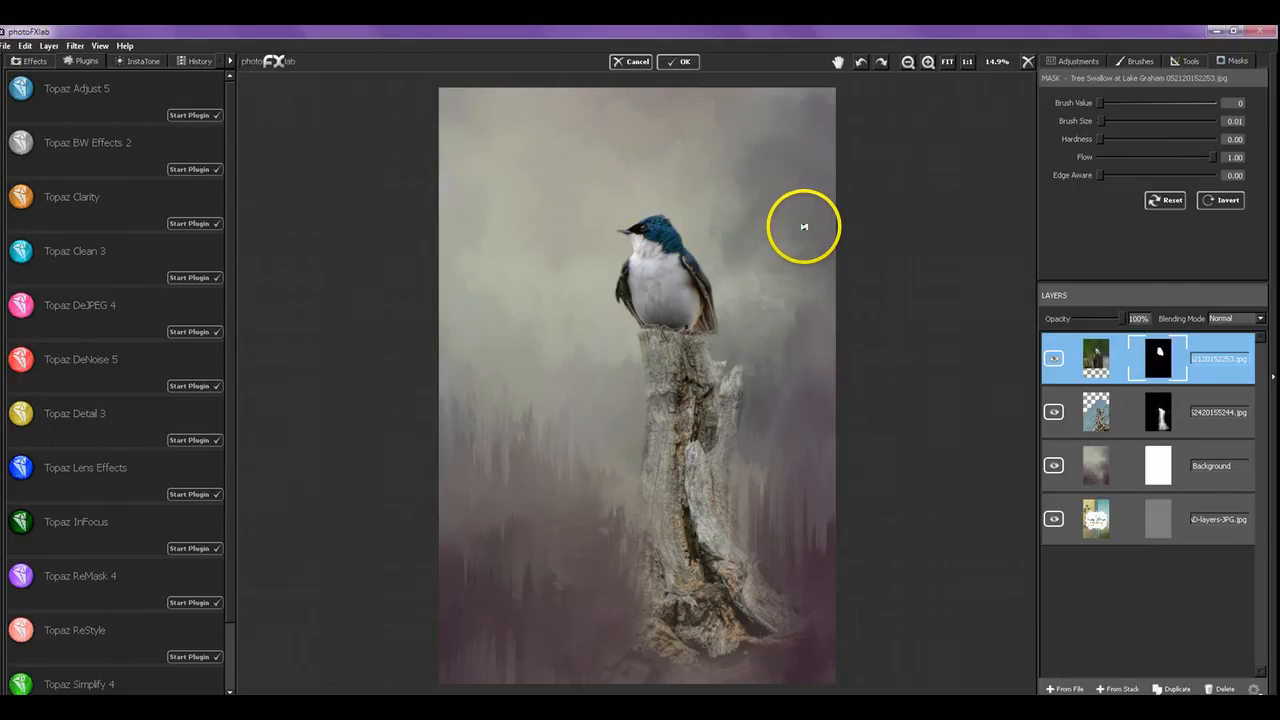
# Scale the driftwood layer to 176% and move its top back beneath the swallow.
pyautogui.click(1122, 422)
pyautogui.click(1196, 64)
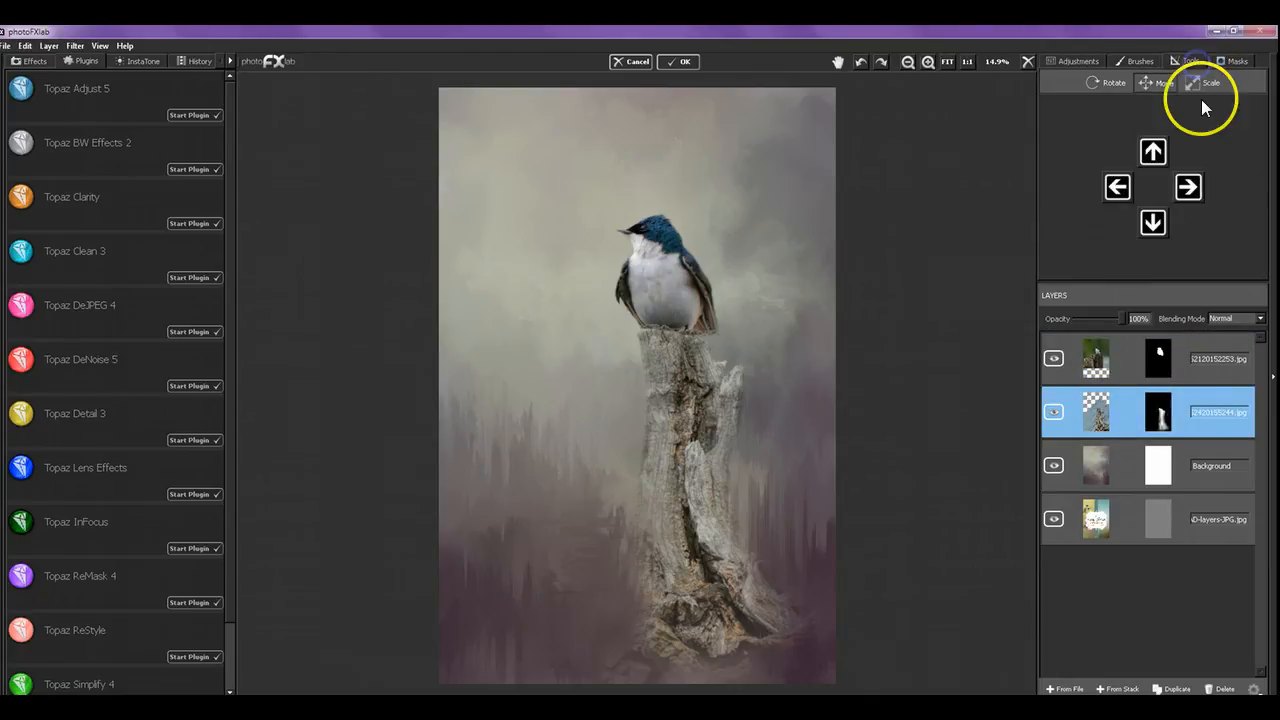
pyautogui.click(1202, 87)
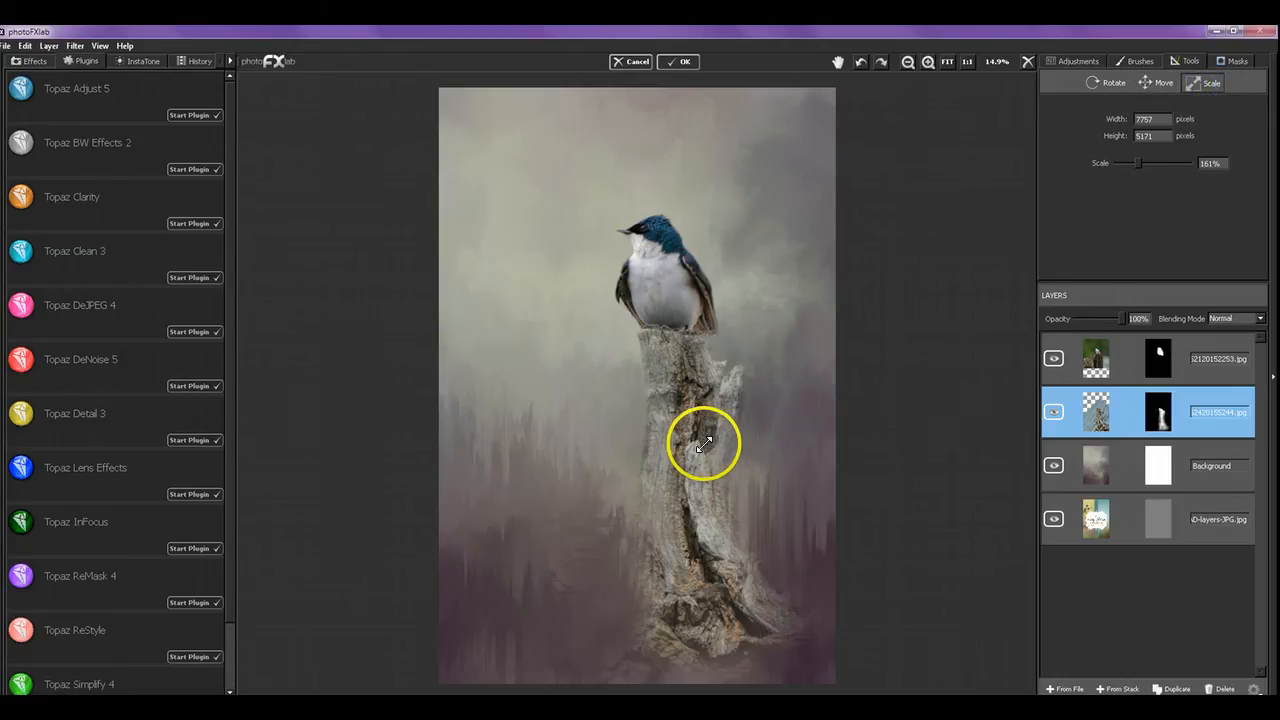
pyautogui.moveTo(696, 443); pyautogui.dragTo(696, 443)
pyautogui.moveTo(766, 415); pyautogui.dragTo(783, 407)
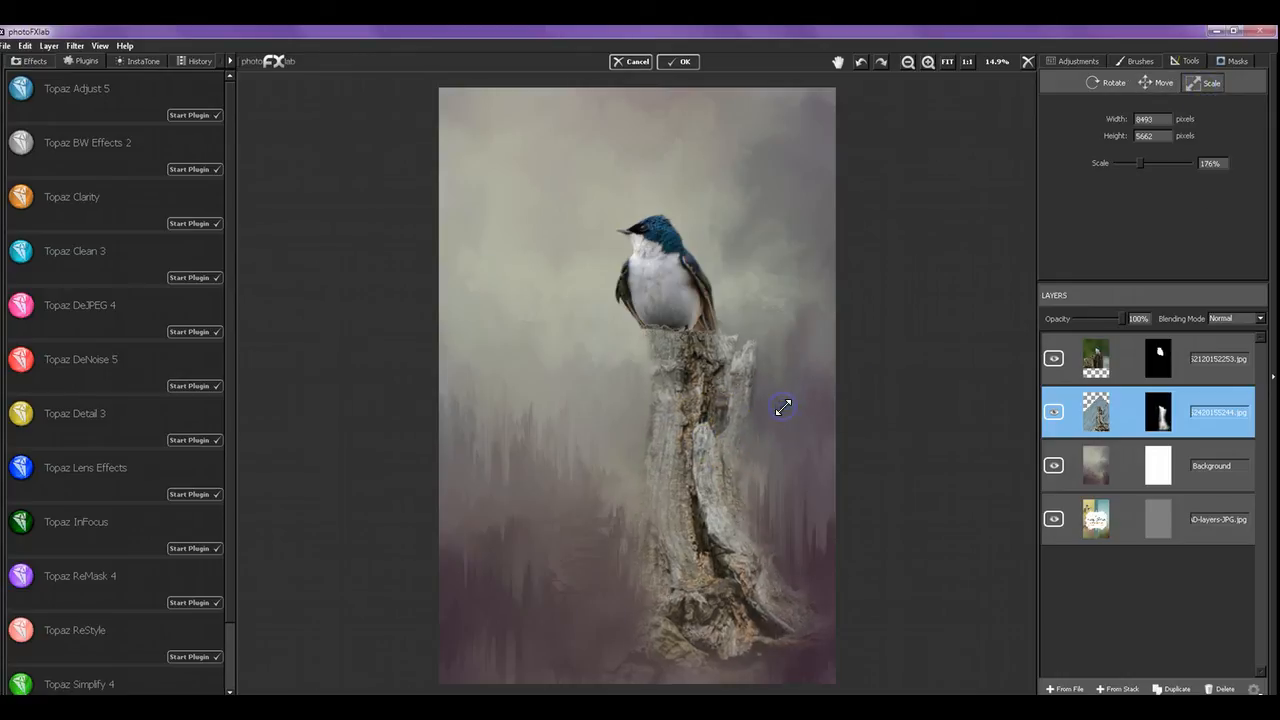
pyautogui.click(1157, 83)
pyautogui.moveTo(700, 421)
pyautogui.mouseDown()
pyautogui.moveTo(686, 490)
pyautogui.moveTo(695, 431)
pyautogui.mouseUp()
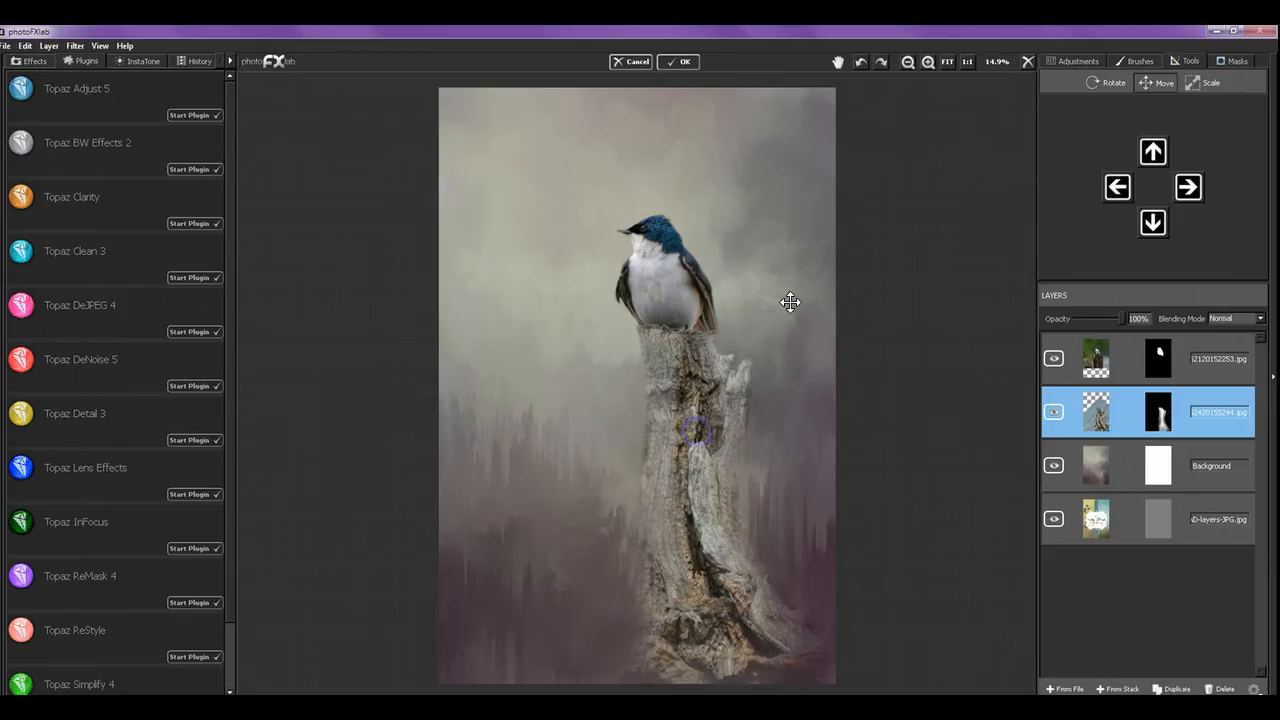
# Enlarge the driftwood layer to 194% and shift it down so the swallow sits on its top.
pyautogui.click(1206, 83)
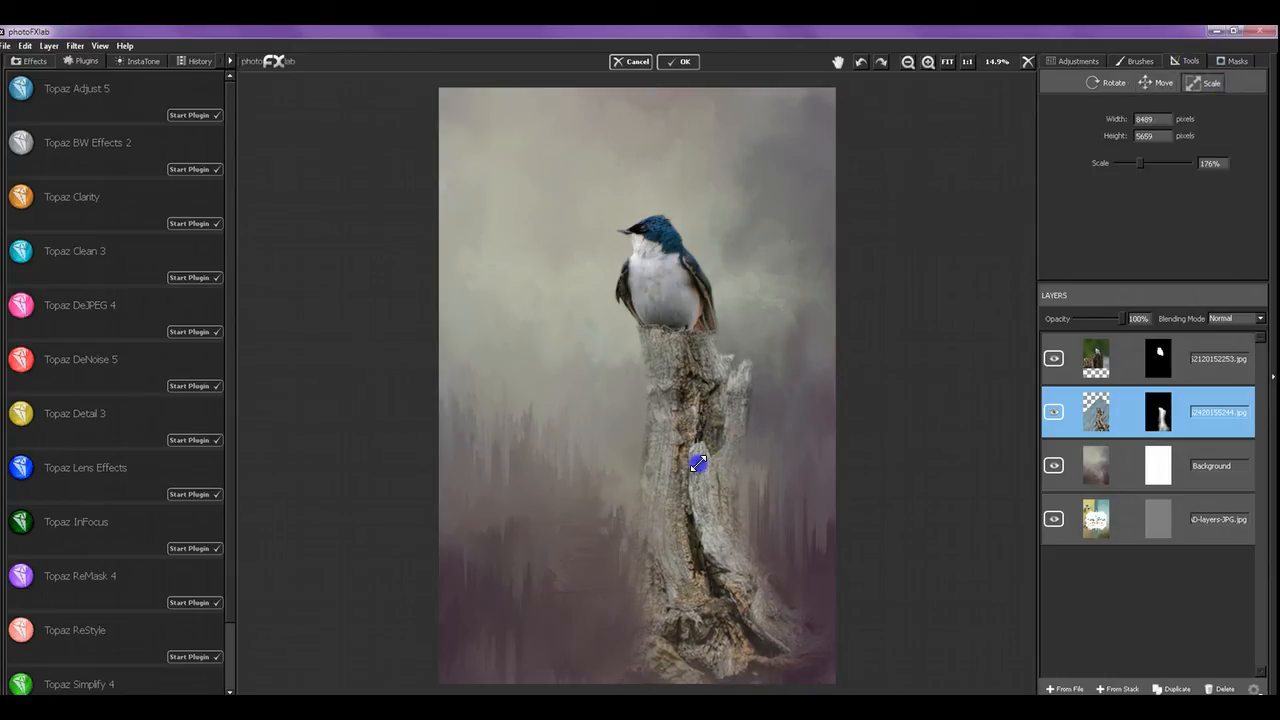
pyautogui.moveTo(789, 409); pyautogui.dragTo(786, 400)
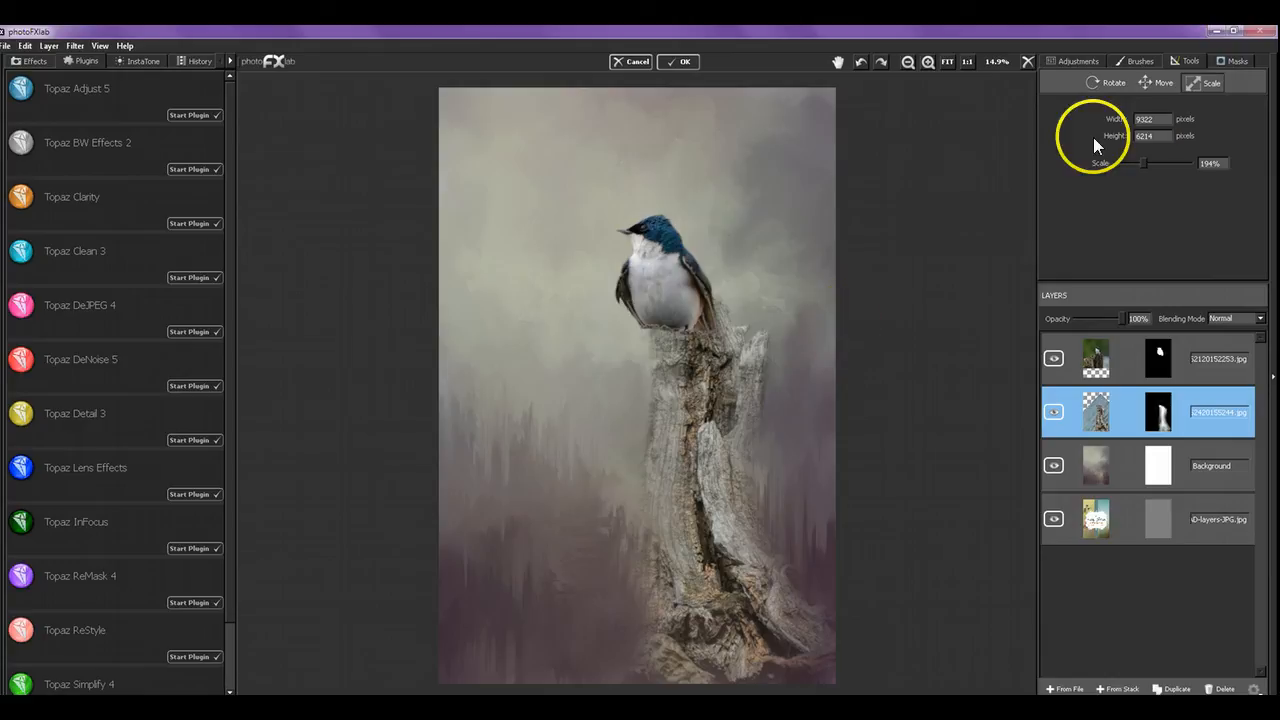
pyautogui.click(1158, 83)
pyautogui.moveTo(708, 396)
pyautogui.mouseDown()
pyautogui.moveTo(703, 457)
pyautogui.moveTo(704, 398)
pyautogui.mouseUp()
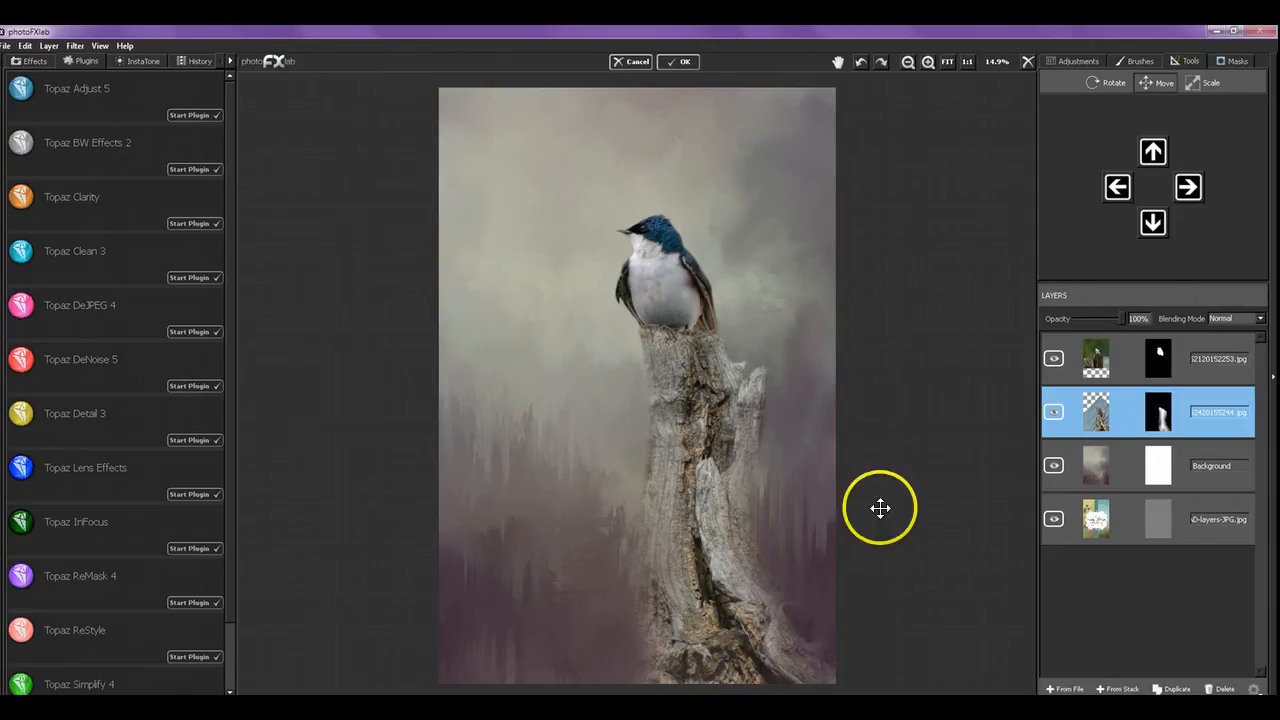
# Fade the driftwood's base and lower side edge into the background with a mask brush at value 0, size 0.25 and flow 0.18.
pyautogui.click(1237, 62)
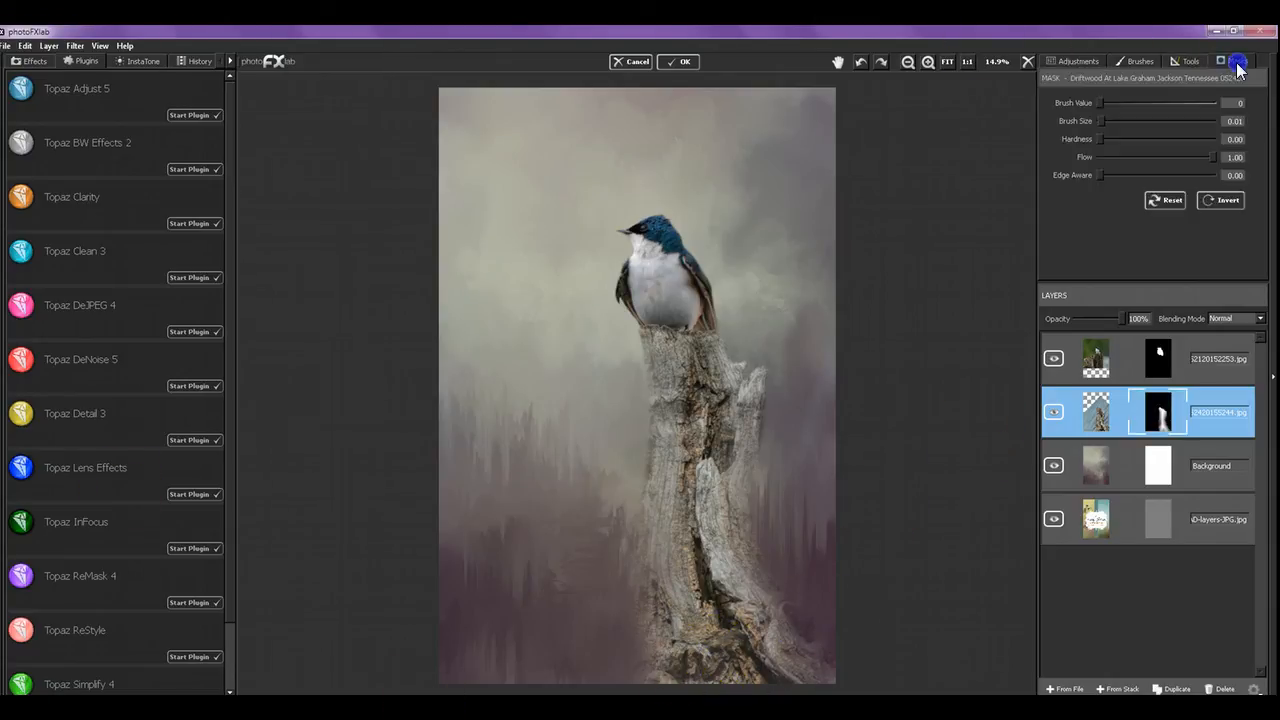
pyautogui.moveTo(1109, 122); pyautogui.dragTo(1128, 121)
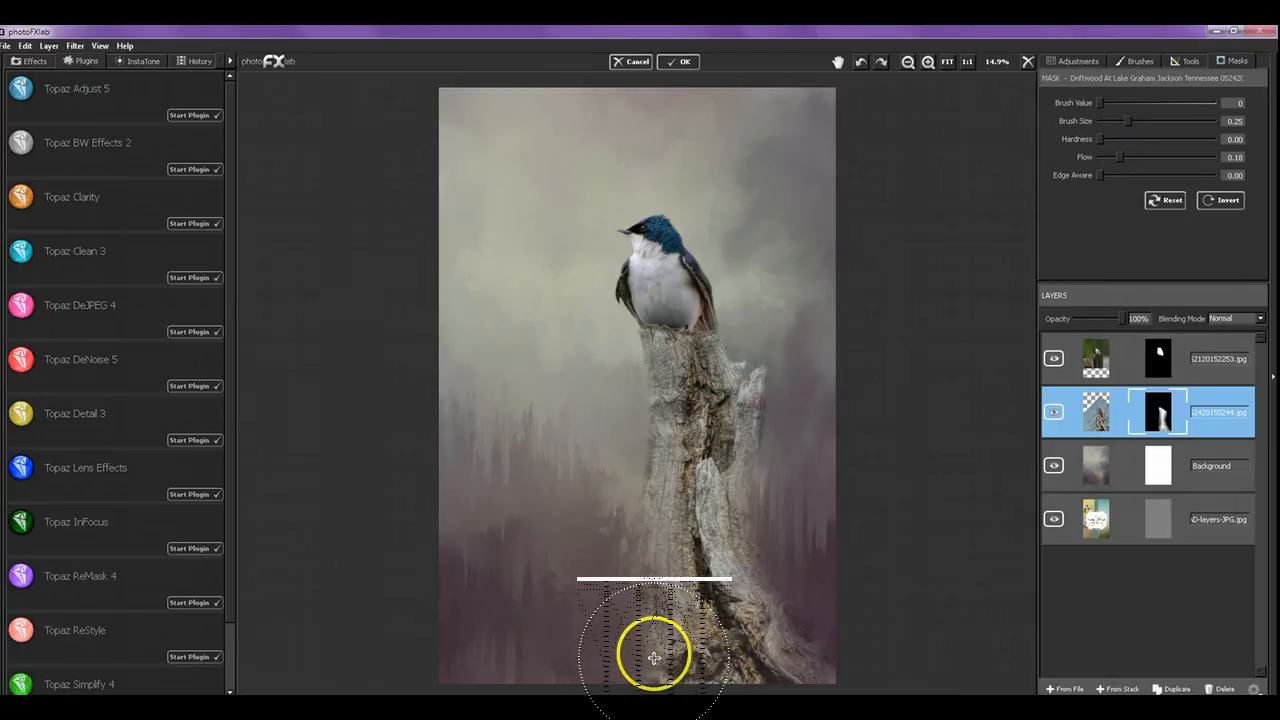
pyautogui.moveTo(651, 651)
pyautogui.mouseDown()
pyautogui.moveTo(687, 681)
pyautogui.moveTo(676, 659)
pyautogui.moveTo(753, 673)
pyautogui.moveTo(712, 692)
pyautogui.moveTo(779, 670)
pyautogui.moveTo(788, 683)
pyautogui.moveTo(818, 674)
pyautogui.moveTo(804, 625)
pyautogui.moveTo(767, 631)
pyautogui.moveTo(725, 688)
pyautogui.moveTo(786, 673)
pyautogui.moveTo(836, 696)
pyautogui.moveTo(830, 672)
pyautogui.moveTo(797, 689)
pyautogui.mouseUp()
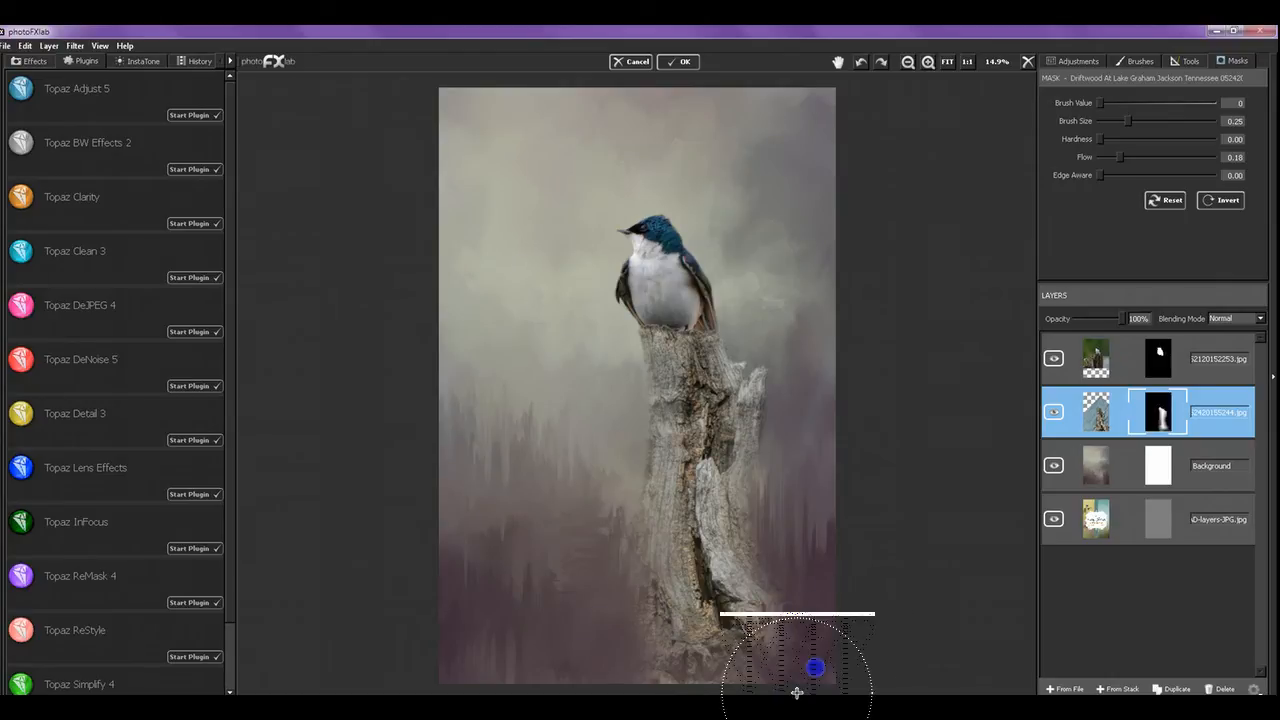
pyautogui.moveTo(802, 542); pyautogui.dragTo(794, 477)
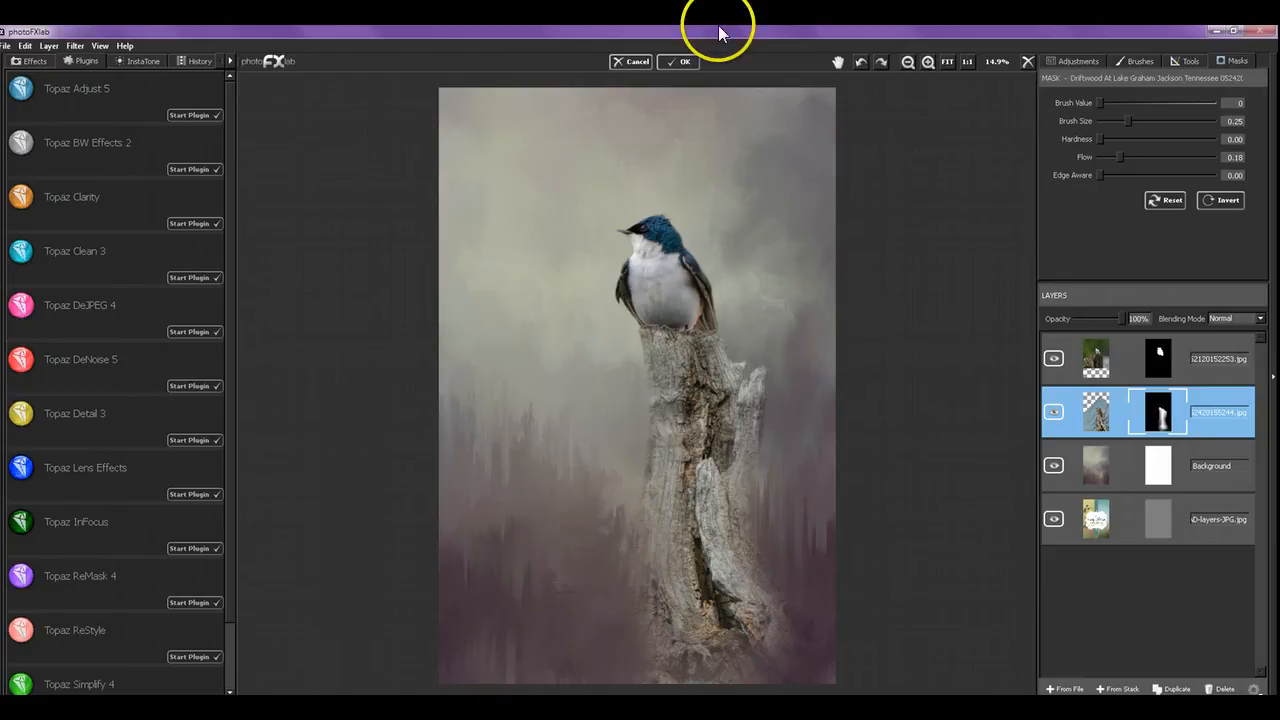
# On the swallow layer's mask, erase leftovers along the stump's top and beside the tail at brush value 0, size 0.02 and flow 1.00.
pyautogui.click(929, 62)
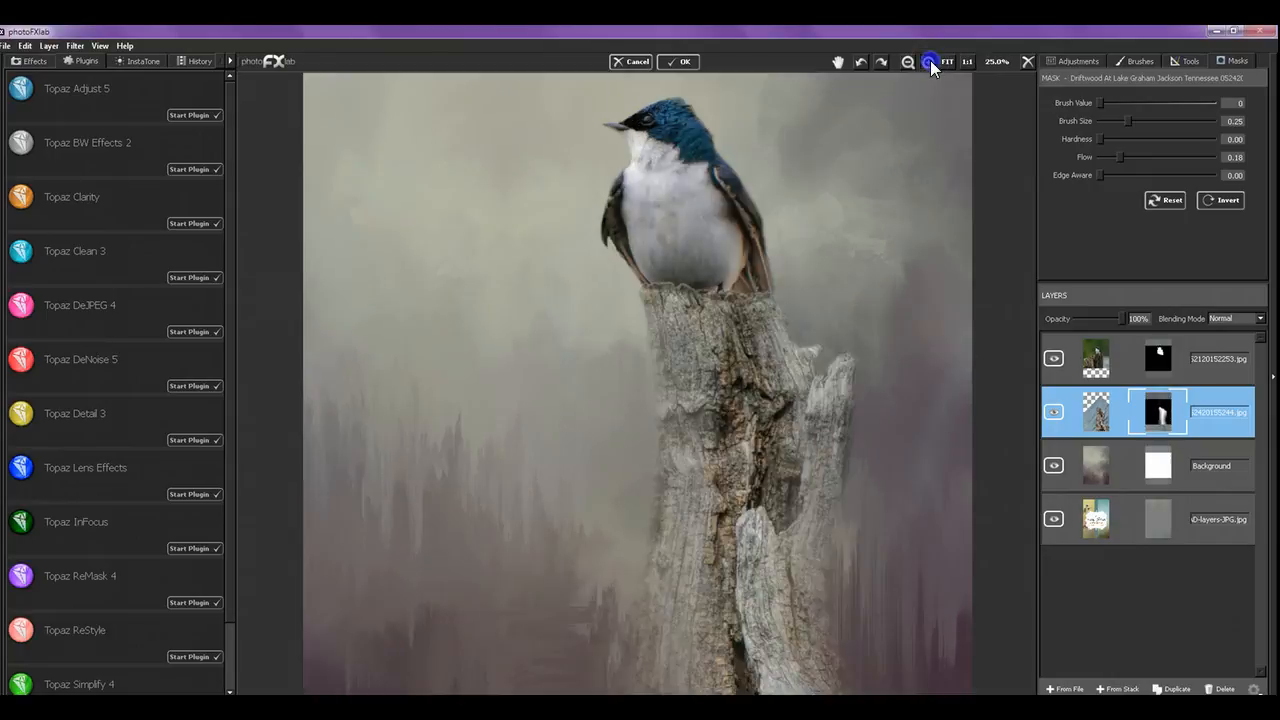
pyautogui.click(929, 62)
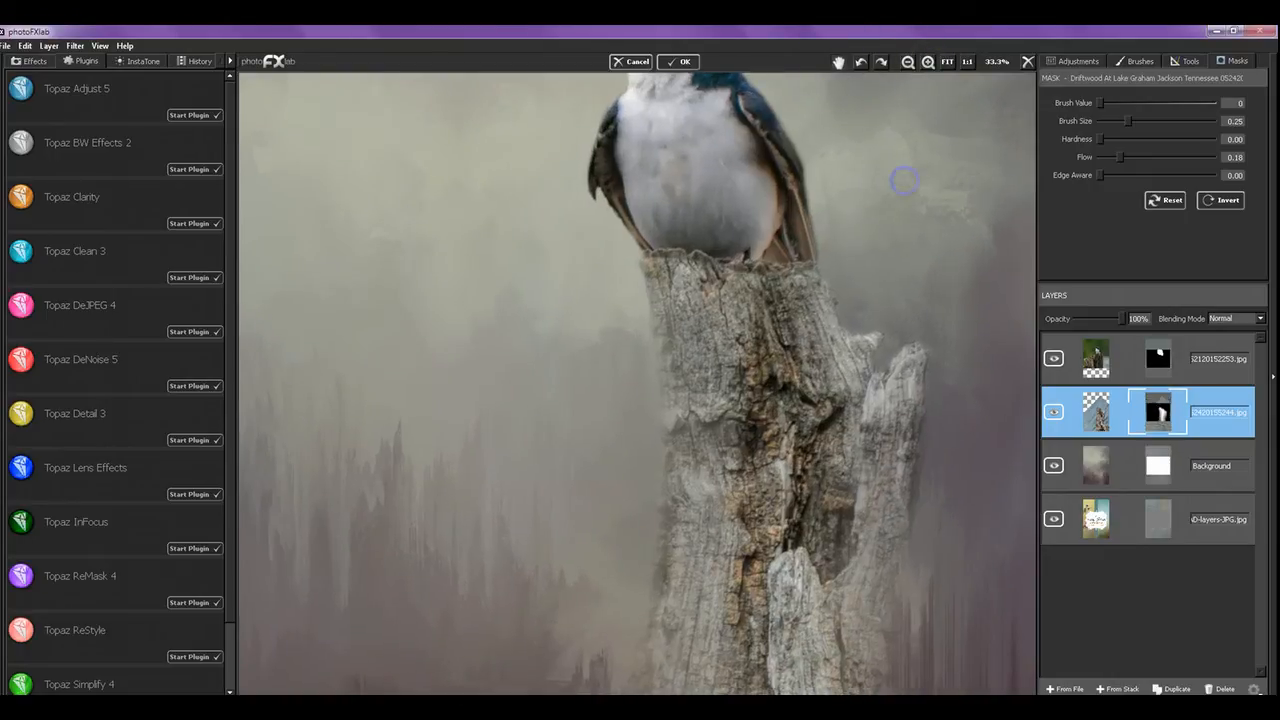
pyautogui.moveTo(895, 102); pyautogui.dragTo(840, 277)
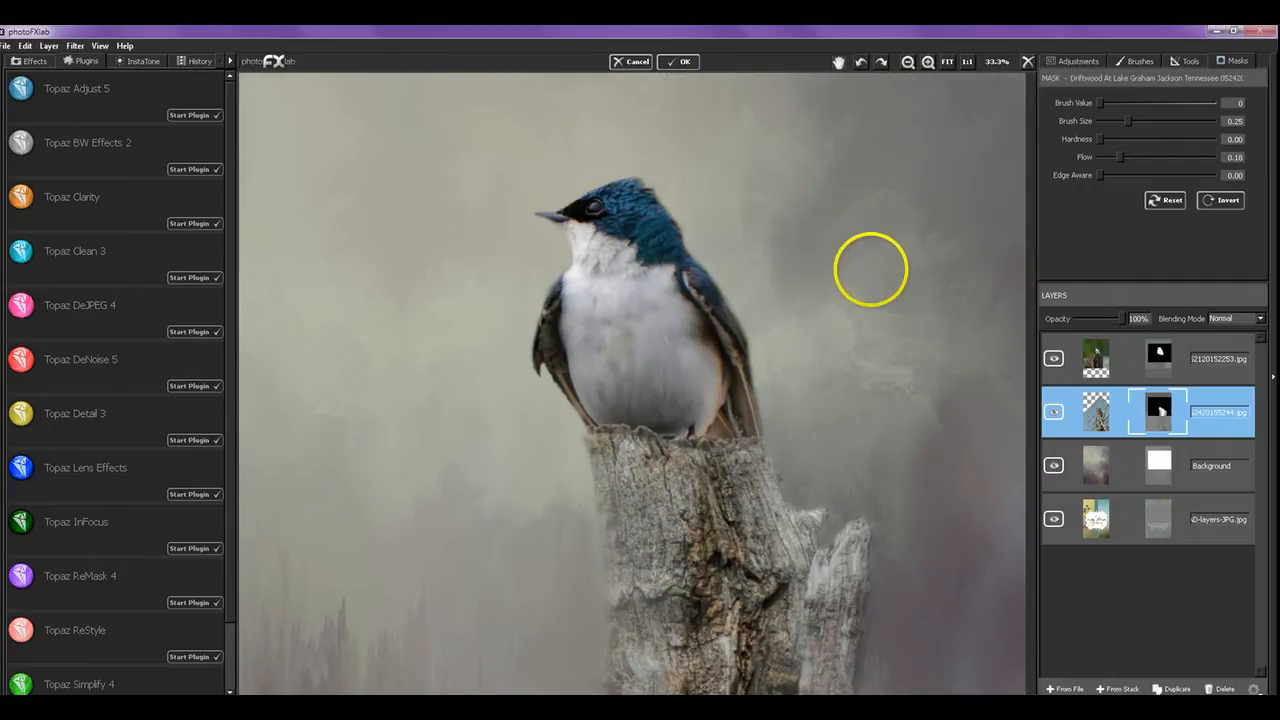
pyautogui.click(1130, 364)
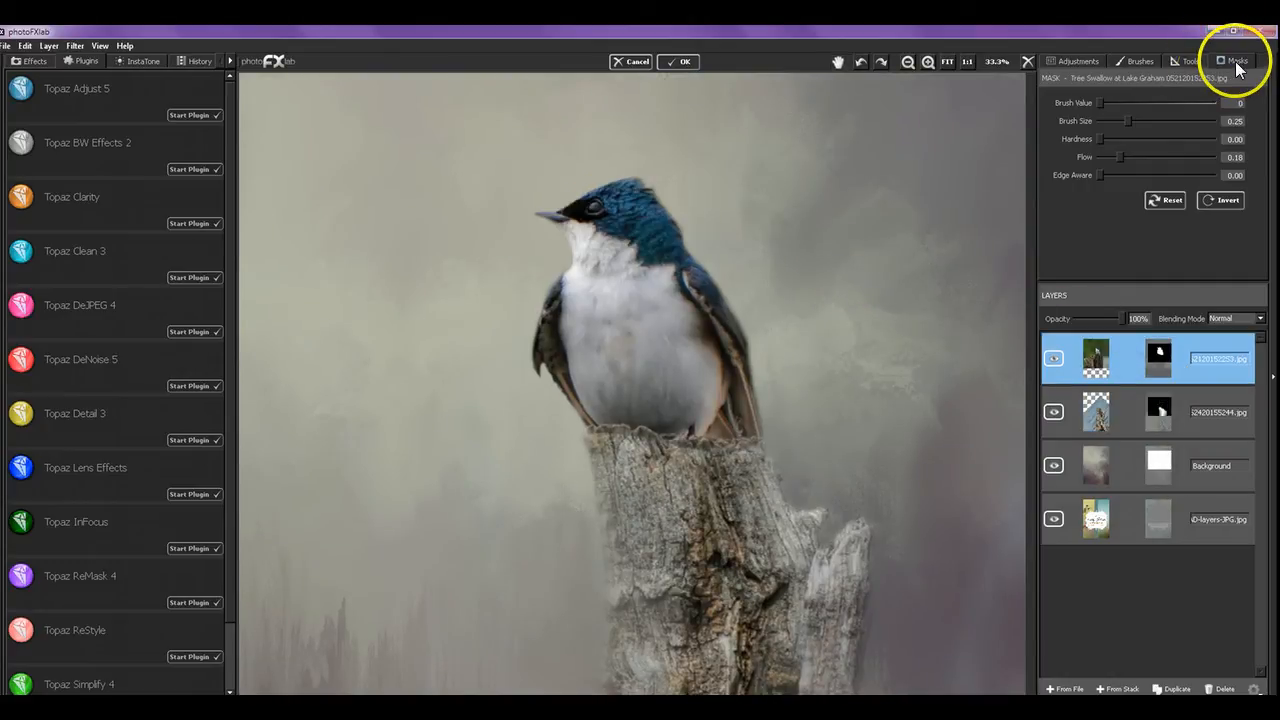
pyautogui.click(1114, 119)
pyautogui.moveTo(1114, 119)
pyautogui.mouseDown()
pyautogui.moveTo(1168, 157)
pyautogui.moveTo(1219, 162)
pyautogui.mouseUp()
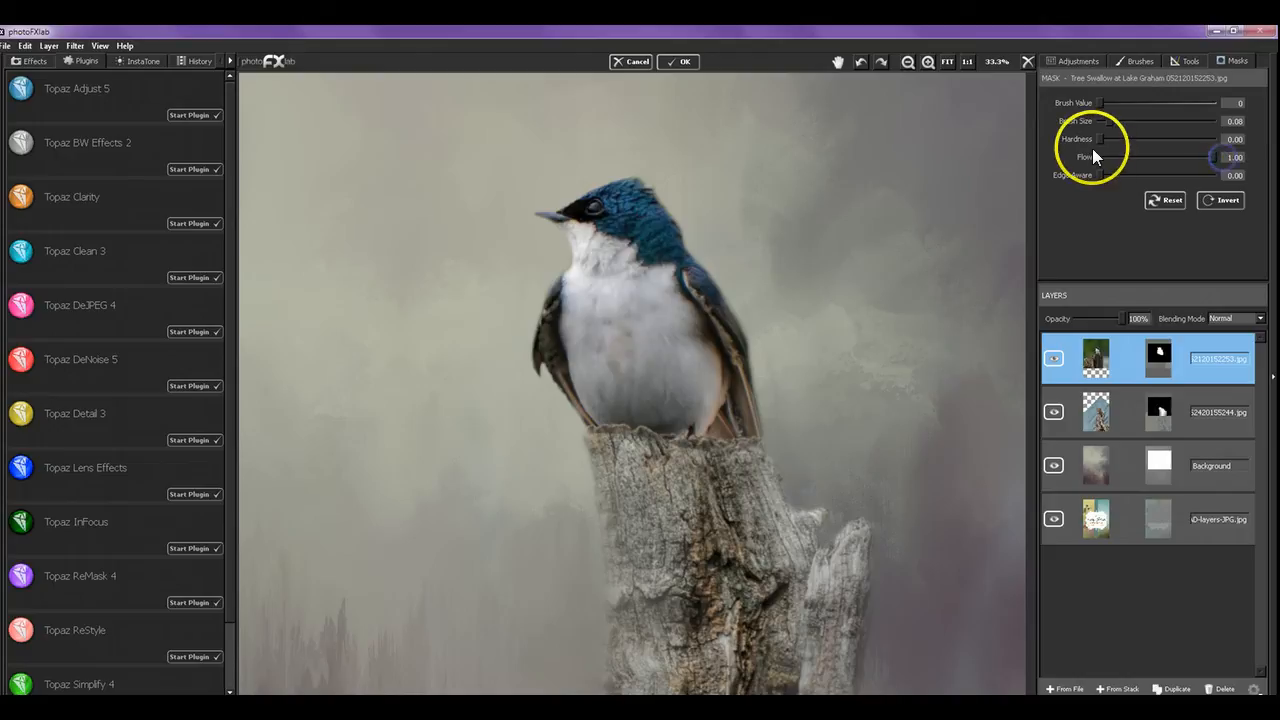
pyautogui.moveTo(1109, 121); pyautogui.dragTo(1104, 122)
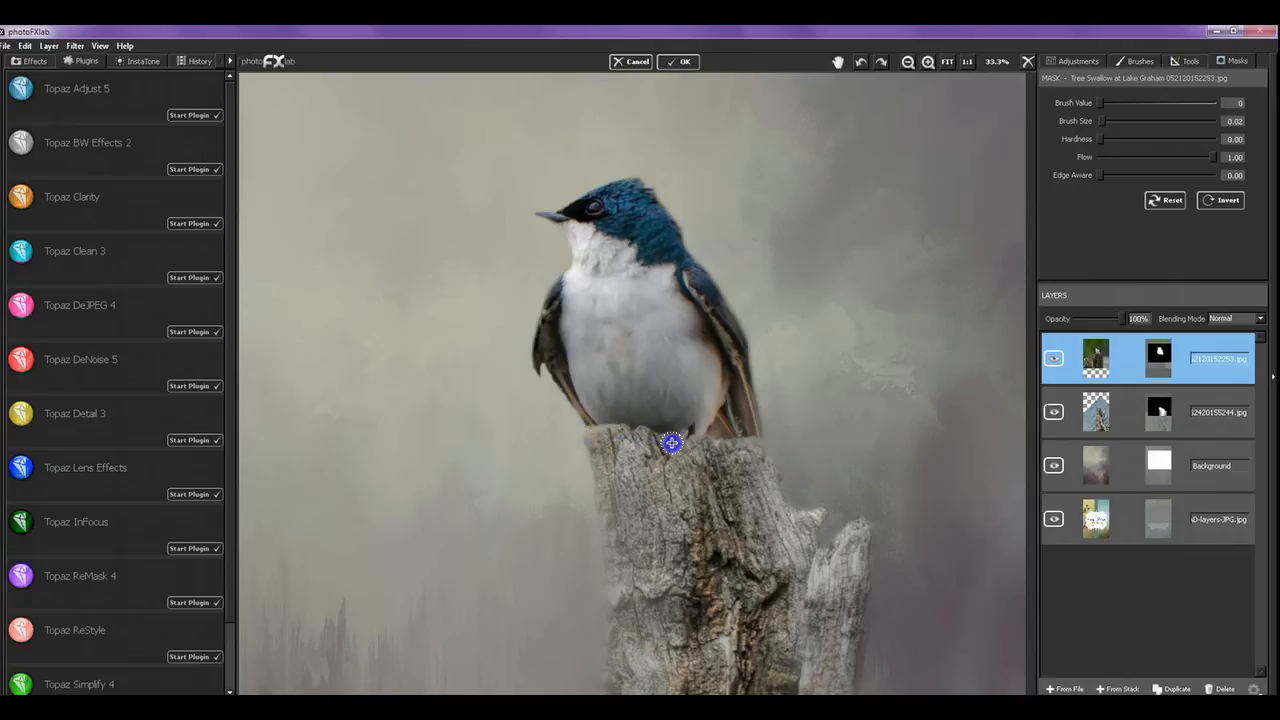
pyautogui.moveTo(759, 445); pyautogui.dragTo(779, 501)
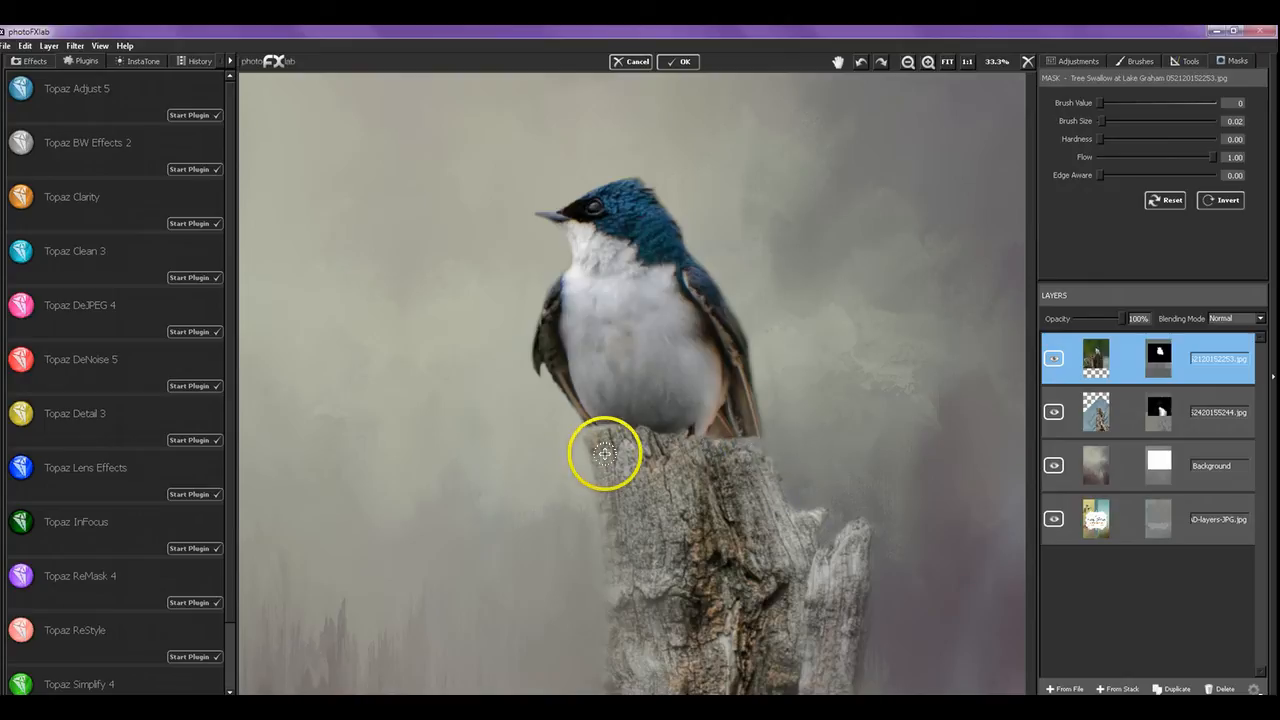
pyautogui.moveTo(593, 441); pyautogui.dragTo(591, 437)
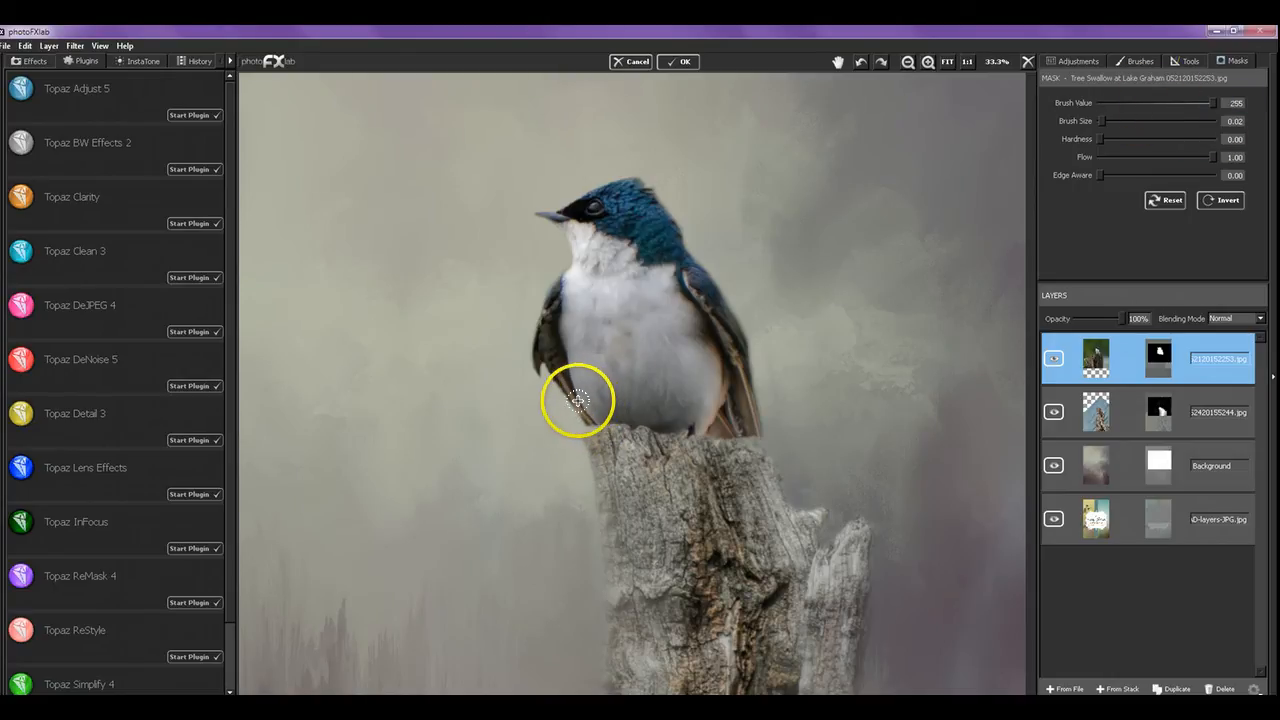
# Refine both of the swallow's wing edges, restoring with brush value 255 and erasing with 0, using sizes 0.02 and 0.01.
pyautogui.moveTo(574, 401); pyautogui.dragTo(582, 407)
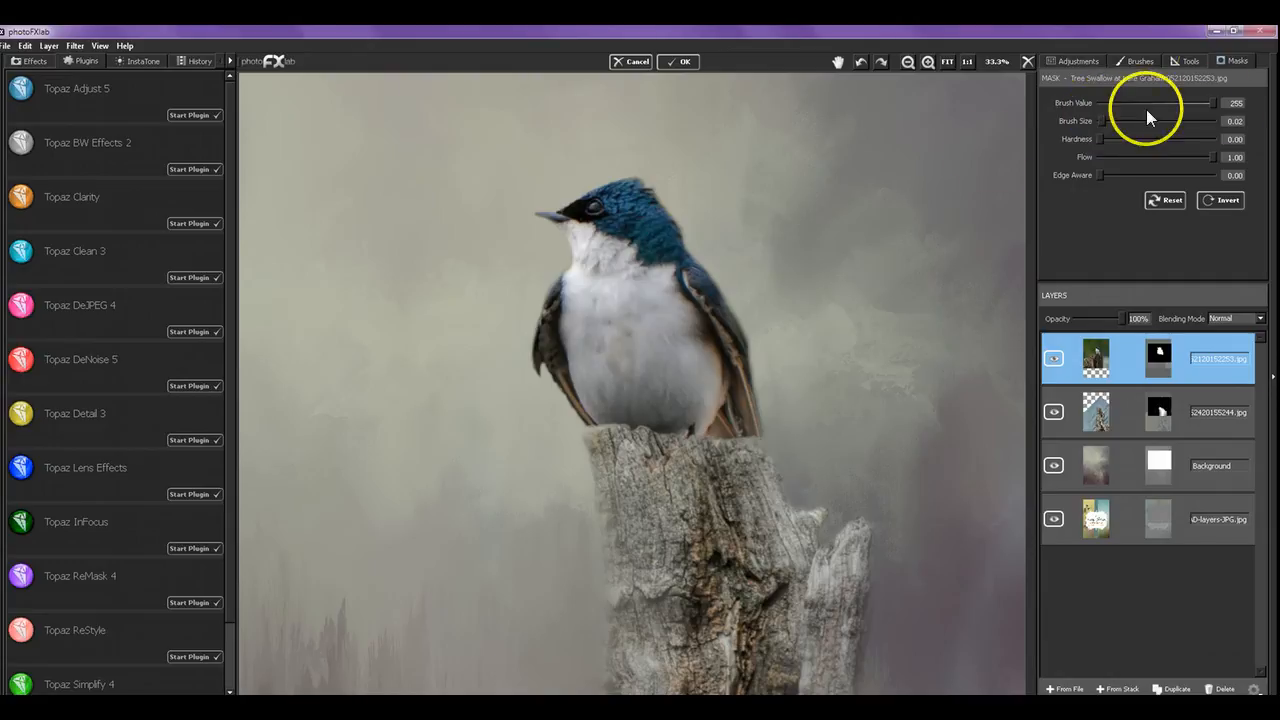
pyautogui.moveTo(557, 340)
pyautogui.mouseDown()
pyautogui.moveTo(583, 396)
pyautogui.moveTo(565, 376)
pyautogui.moveTo(579, 403)
pyautogui.mouseUp()
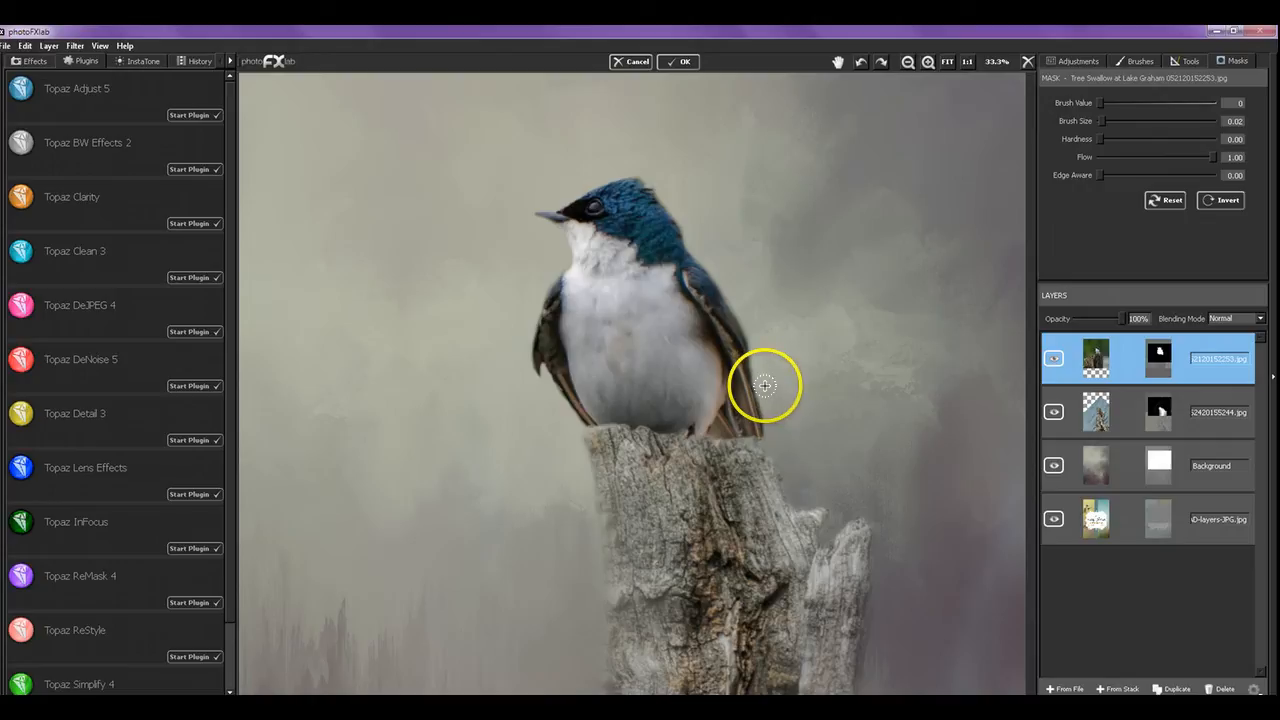
pyautogui.click(760, 394)
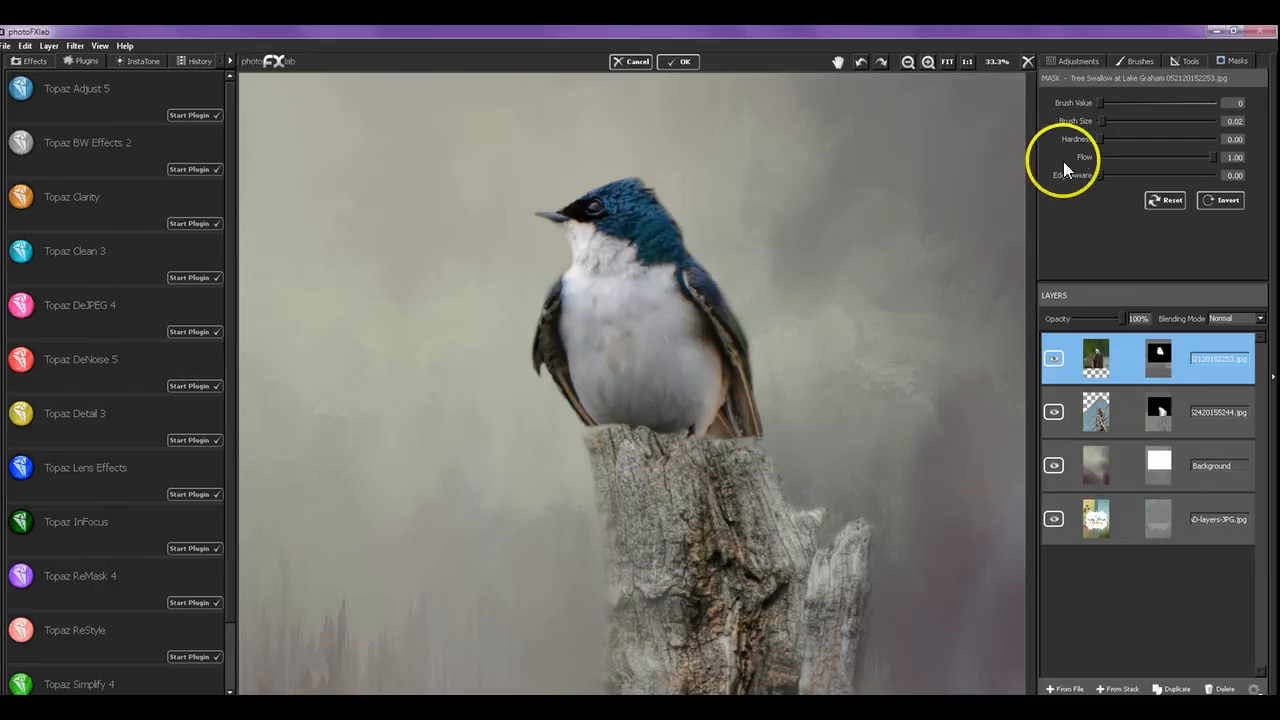
pyautogui.click(705, 283)
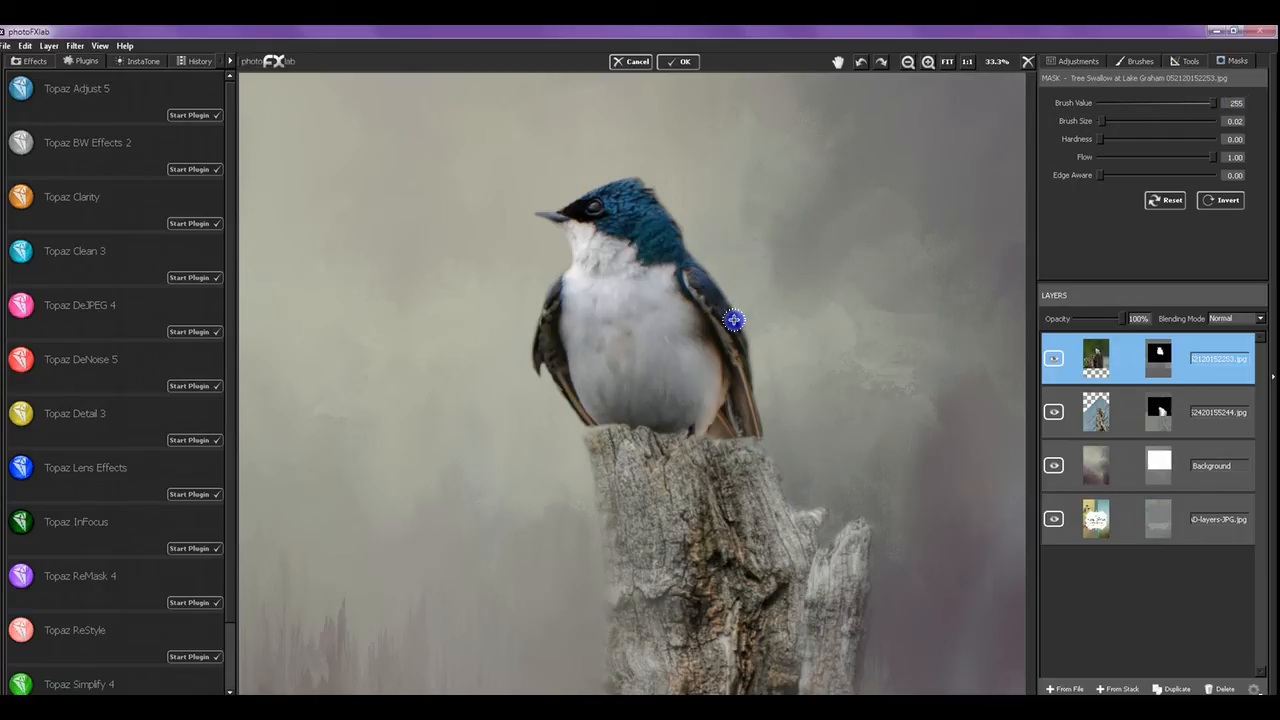
pyautogui.click(716, 297)
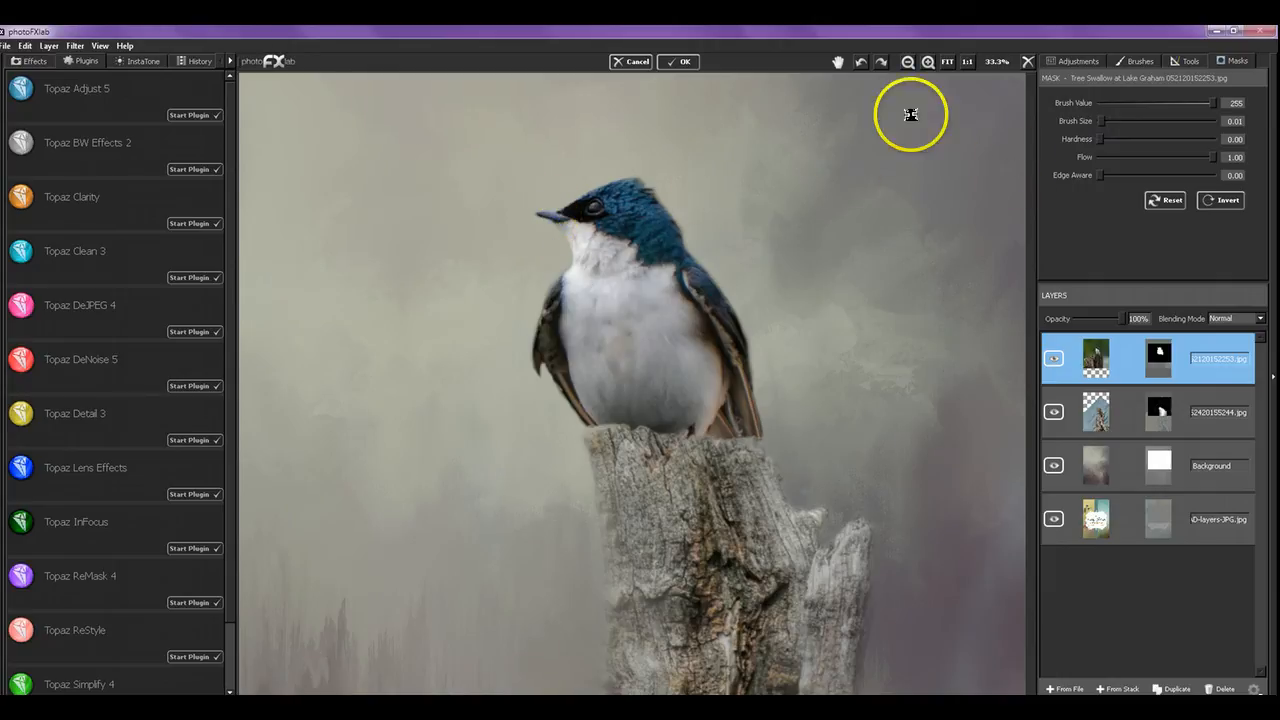
pyautogui.click(1099, 103)
pyautogui.moveTo(728, 250)
pyautogui.mouseDown()
pyautogui.moveTo(751, 329)
pyautogui.moveTo(734, 289)
pyautogui.moveTo(742, 313)
pyautogui.mouseUp()
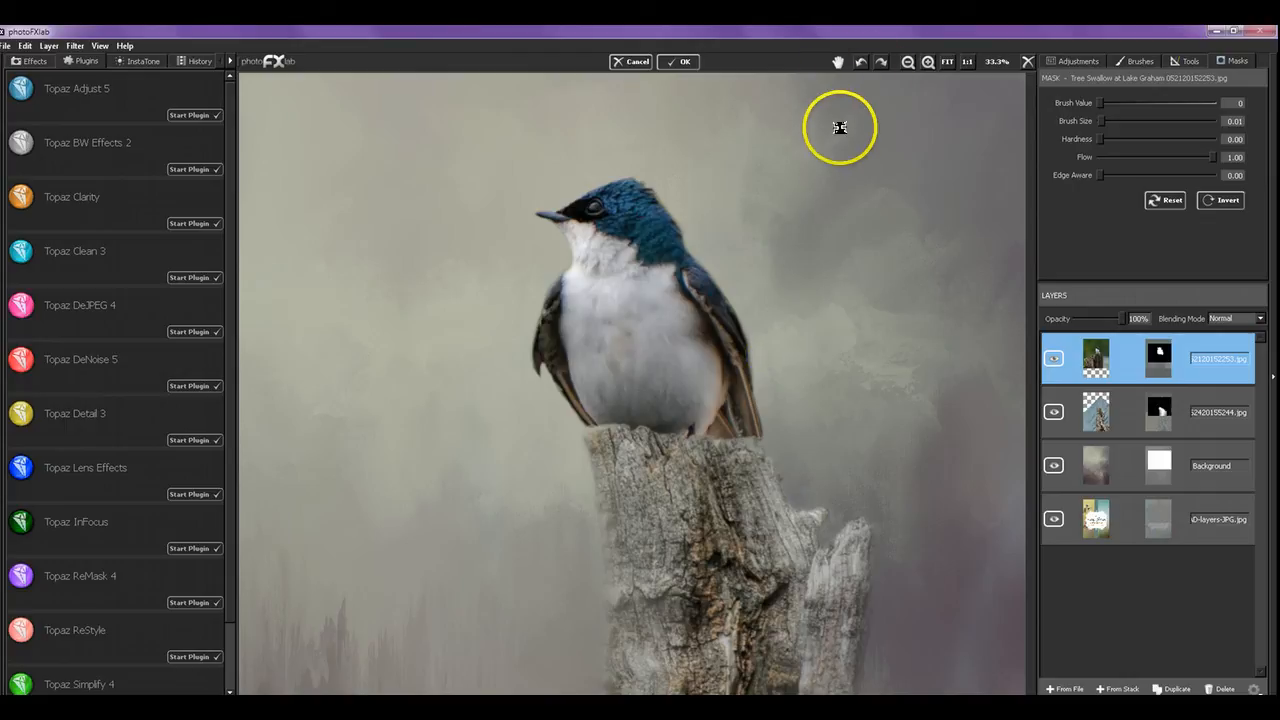
# Soften the swallow's throat, both wings and tail edges with the mask brush at value 0, size 0.07 and flow 0.08.
pyautogui.click(1113, 158)
pyautogui.moveTo(1103, 122)
pyautogui.mouseDown()
pyautogui.moveTo(1119, 125)
pyautogui.moveTo(1107, 122)
pyautogui.mouseUp()
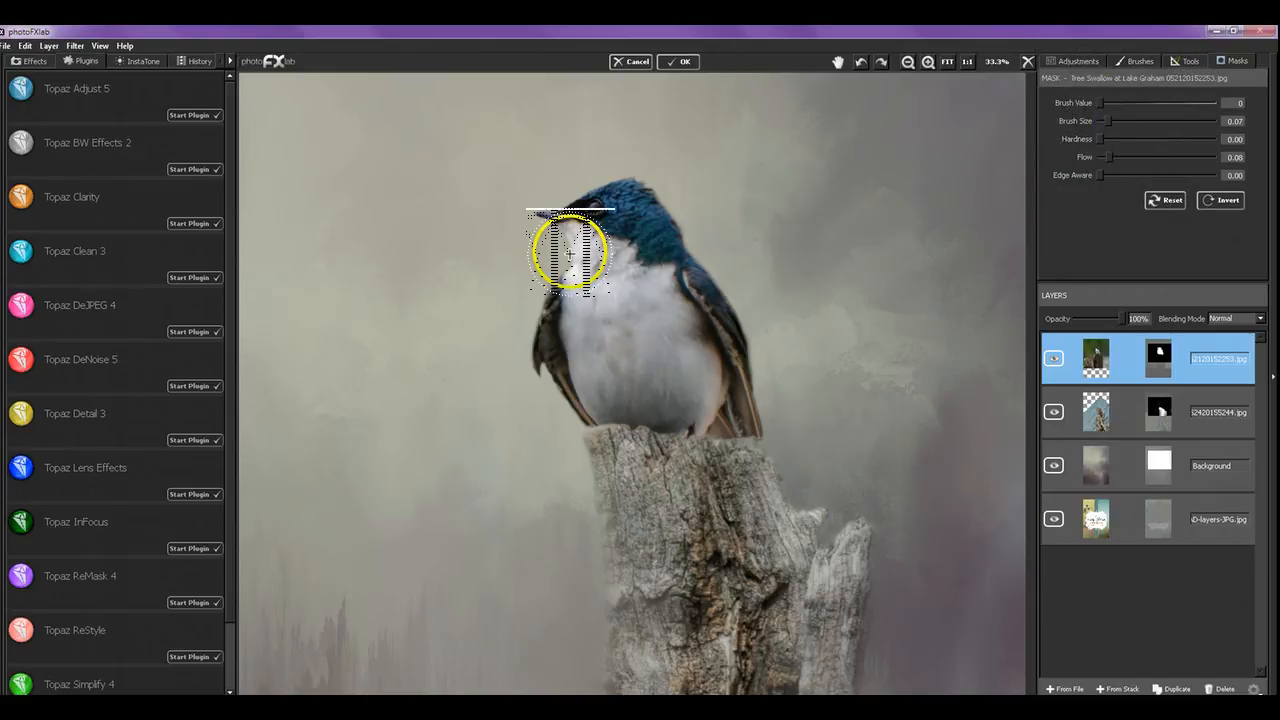
pyautogui.moveTo(566, 251)
pyautogui.mouseDown()
pyautogui.moveTo(558, 270)
pyautogui.moveTo(572, 250)
pyautogui.moveTo(566, 271)
pyautogui.moveTo(555, 233)
pyautogui.moveTo(568, 251)
pyautogui.moveTo(528, 369)
pyautogui.moveTo(549, 423)
pyautogui.moveTo(560, 400)
pyautogui.moveTo(580, 449)
pyautogui.mouseUp()
pyautogui.moveTo(764, 405)
pyautogui.mouseDown()
pyautogui.moveTo(767, 455)
pyautogui.moveTo(766, 329)
pyautogui.moveTo(766, 346)
pyautogui.moveTo(741, 285)
pyautogui.moveTo(766, 371)
pyautogui.mouseUp()
pyautogui.moveTo(724, 270)
pyautogui.mouseDown()
pyautogui.moveTo(682, 208)
pyautogui.moveTo(687, 222)
pyautogui.moveTo(652, 192)
pyautogui.moveTo(766, 345)
pyautogui.moveTo(766, 437)
pyautogui.moveTo(766, 425)
pyautogui.mouseUp()
# Reduce the mask brush size to 0.04 and soften the edges of the swallow's tail, nape and crown.
pyautogui.moveTo(1109, 123); pyautogui.dragTo(1104, 121)
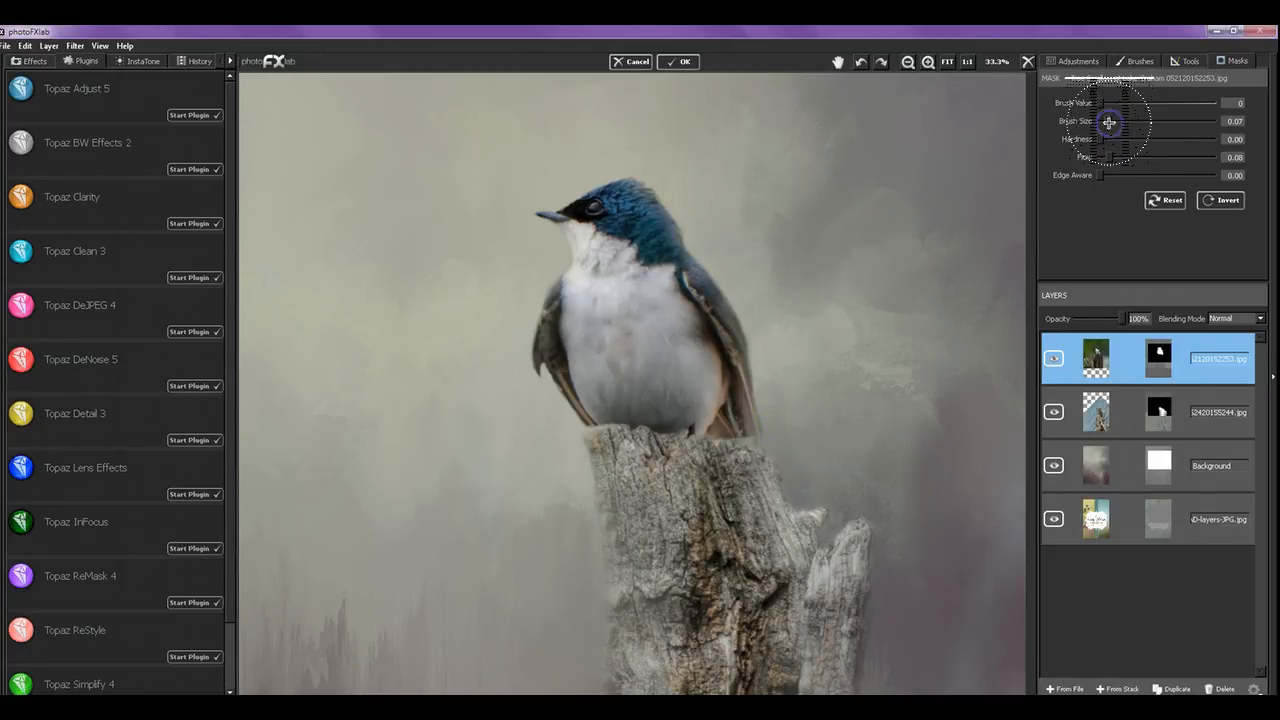
pyautogui.moveTo(783, 423)
pyautogui.mouseDown()
pyautogui.moveTo(767, 430)
pyautogui.moveTo(766, 409)
pyautogui.moveTo(766, 428)
pyautogui.mouseUp()
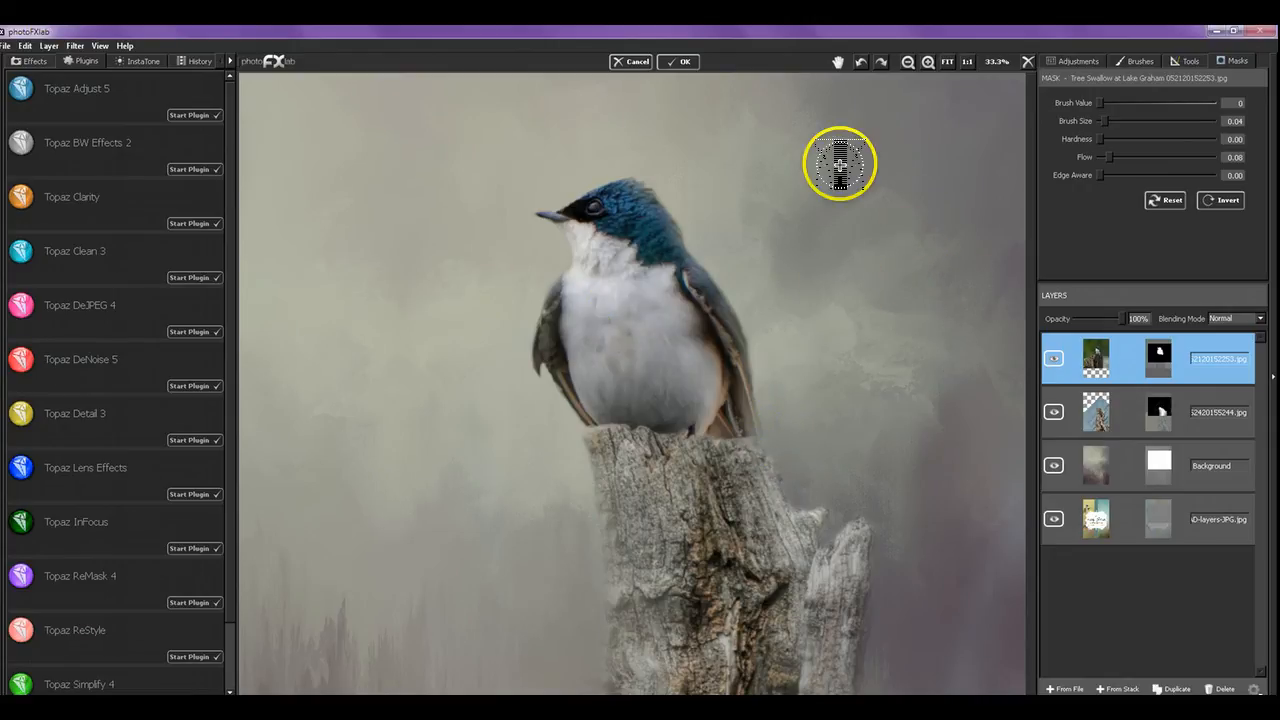
pyautogui.moveTo(645, 178)
pyautogui.mouseDown()
pyautogui.moveTo(694, 252)
pyautogui.moveTo(696, 254)
pyautogui.mouseUp()
pyautogui.moveTo(590, 186); pyautogui.dragTo(613, 184)
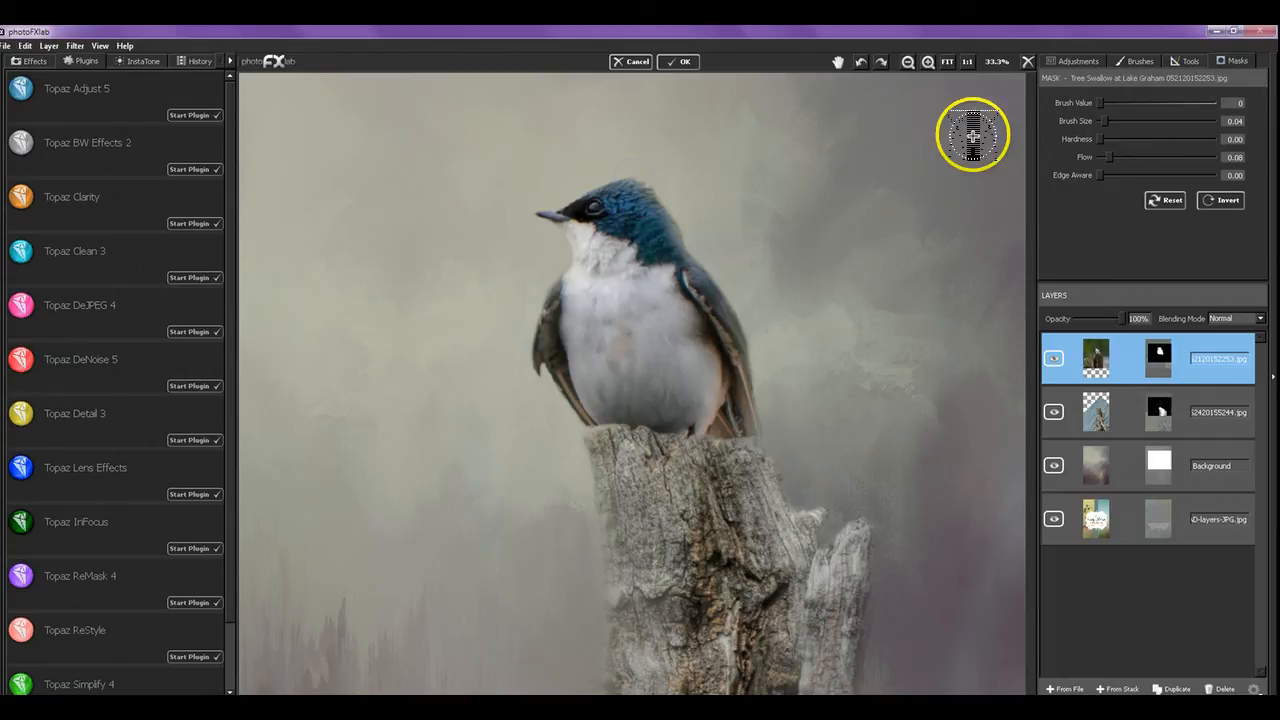
# Partly restore the swallow's crown, nape and back edge with the mask brush at value 255, size 0.03 and flow 0.17.
pyautogui.moveTo(1102, 103); pyautogui.dragTo(1180, 109)
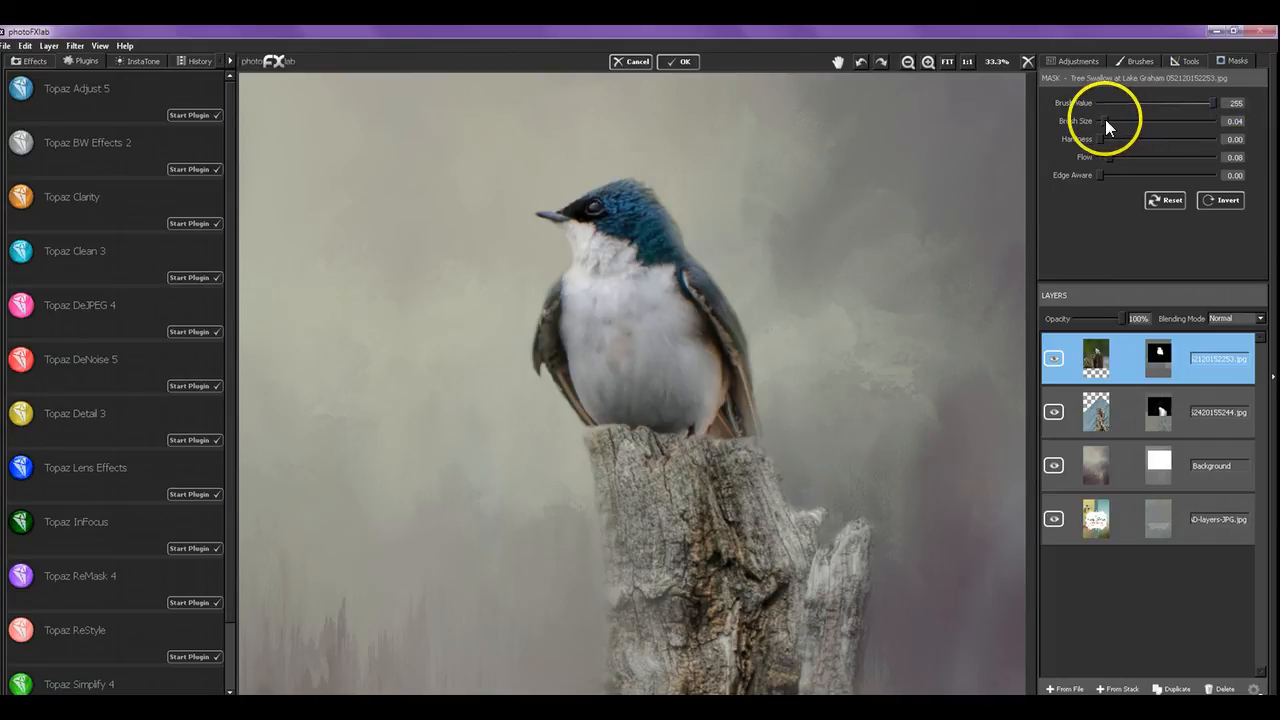
pyautogui.moveTo(1107, 121); pyautogui.dragTo(1105, 122)
pyautogui.moveTo(1126, 157); pyautogui.dragTo(1120, 158)
pyautogui.click(625, 190)
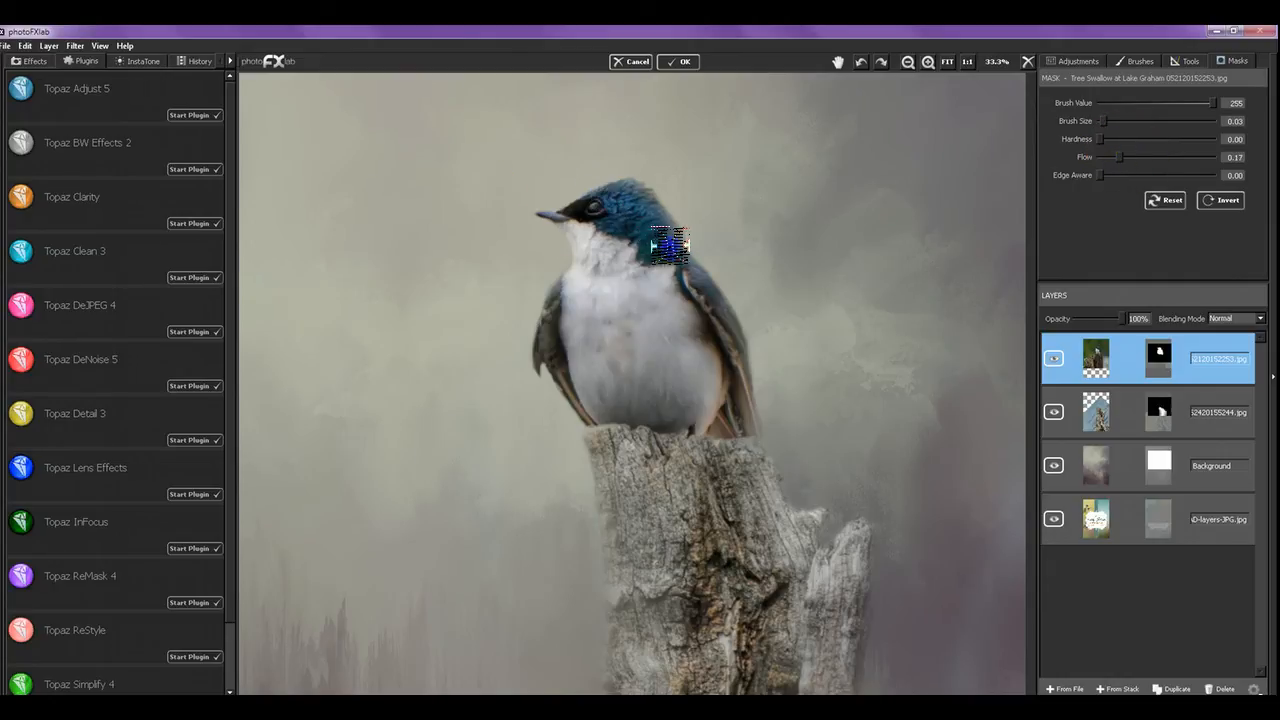
pyautogui.moveTo(672, 240)
pyautogui.mouseDown()
pyautogui.moveTo(658, 211)
pyautogui.moveTo(676, 270)
pyautogui.moveTo(724, 337)
pyautogui.moveTo(705, 290)
pyautogui.moveTo(729, 318)
pyautogui.mouseUp()
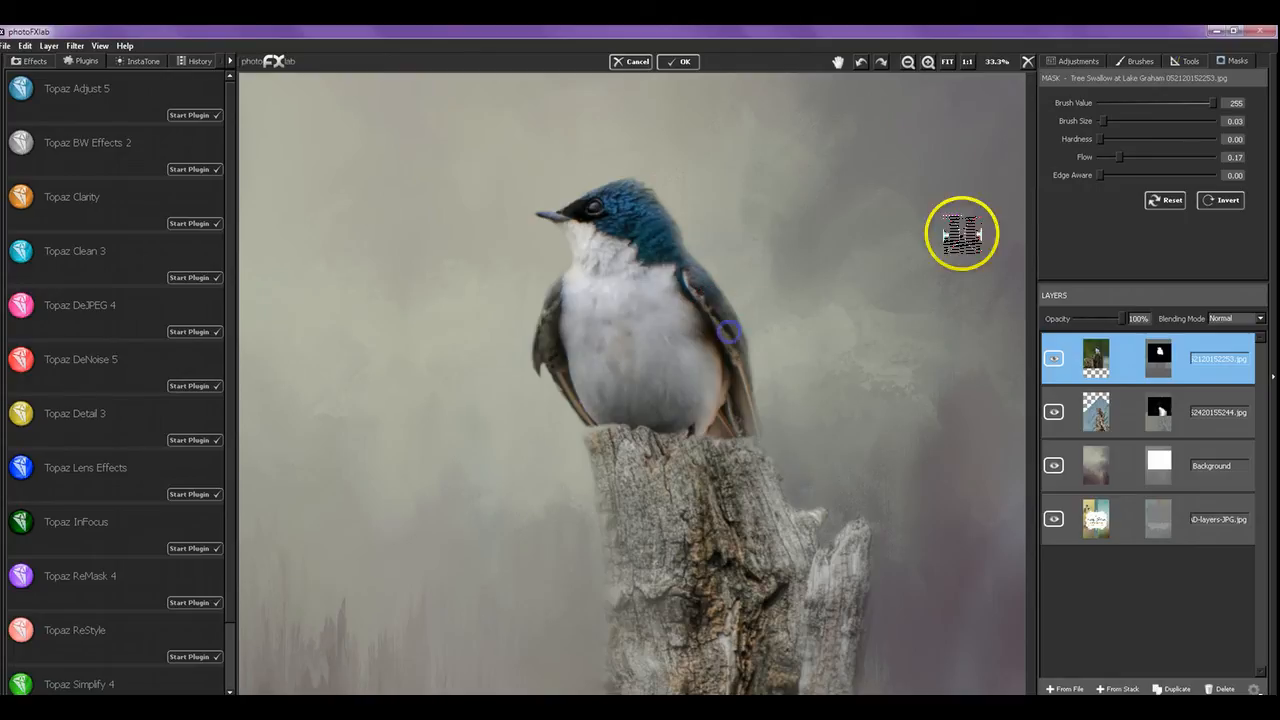
# Restore the swallow's head, back and wings at flow 0.50, and clean where its belly meets the stump with brush value 0.
pyautogui.click(1157, 158)
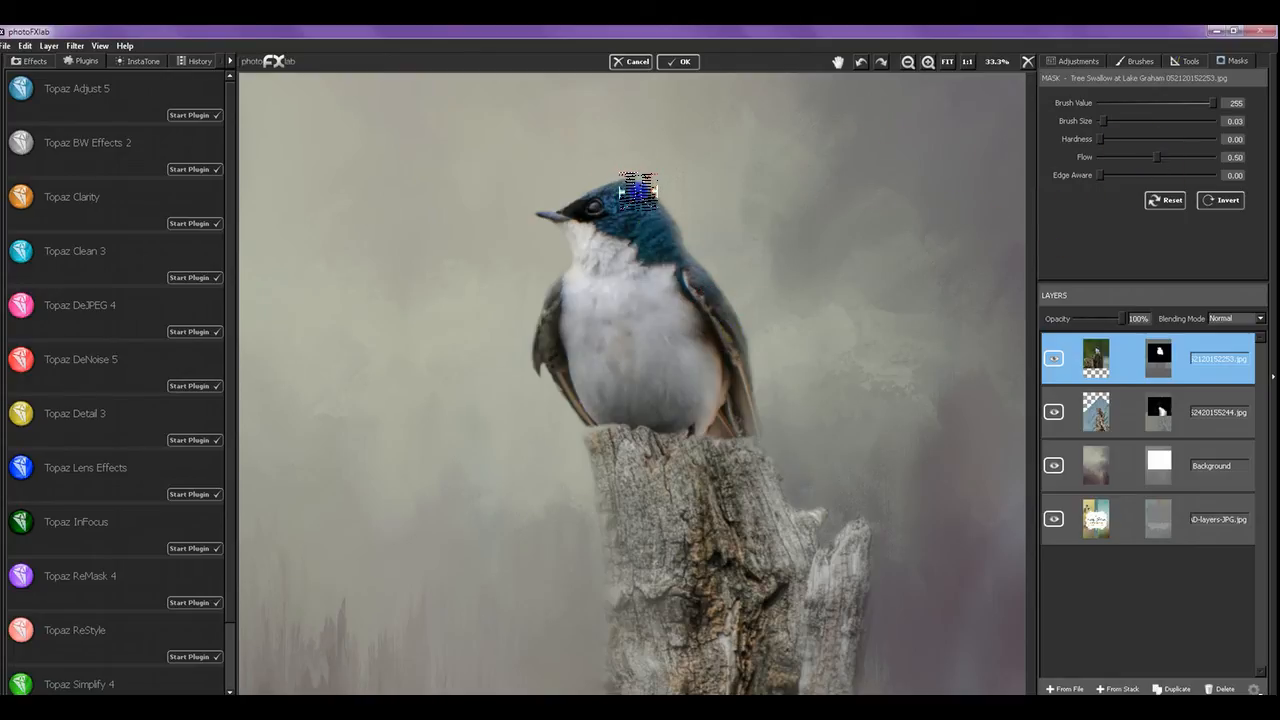
pyautogui.moveTo(640, 191)
pyautogui.mouseDown()
pyautogui.moveTo(696, 285)
pyautogui.moveTo(680, 268)
pyautogui.moveTo(666, 220)
pyautogui.moveTo(677, 260)
pyautogui.moveTo(709, 286)
pyautogui.moveTo(734, 351)
pyautogui.moveTo(718, 300)
pyautogui.moveTo(743, 435)
pyautogui.mouseUp()
pyautogui.click(724, 384)
pyautogui.click(543, 305)
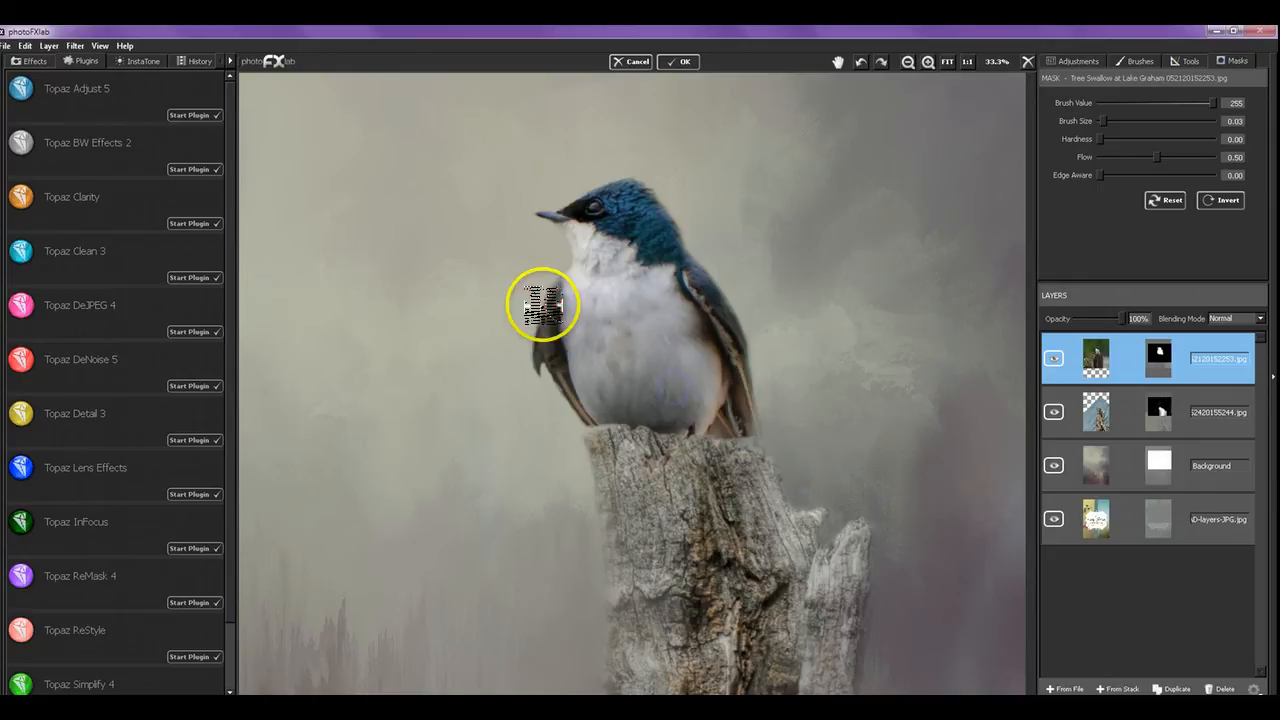
pyautogui.moveTo(543, 305)
pyautogui.mouseDown()
pyautogui.moveTo(571, 277)
pyautogui.moveTo(620, 286)
pyautogui.moveTo(620, 328)
pyautogui.moveTo(563, 294)
pyautogui.moveTo(557, 350)
pyautogui.moveTo(543, 356)
pyautogui.moveTo(554, 345)
pyautogui.moveTo(573, 393)
pyautogui.moveTo(597, 366)
pyautogui.moveTo(623, 414)
pyautogui.moveTo(700, 430)
pyautogui.moveTo(717, 371)
pyautogui.mouseUp()
pyautogui.click(1101, 103)
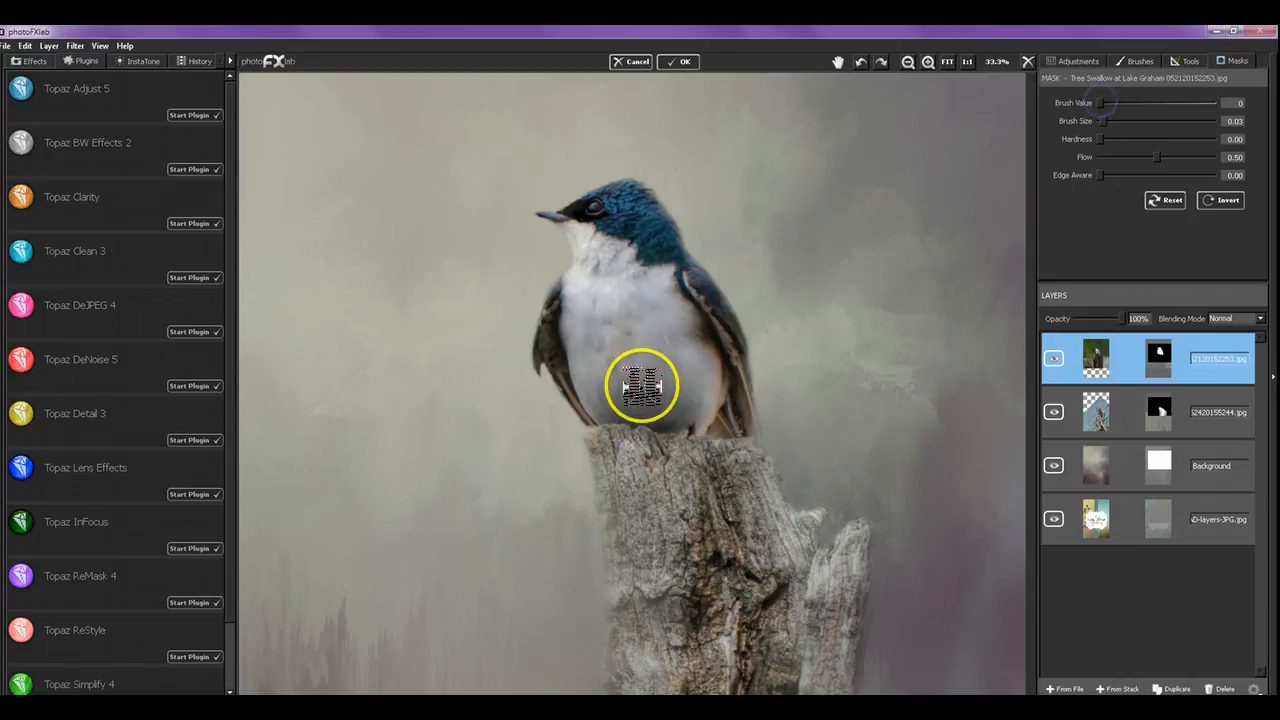
pyautogui.moveTo(640, 386)
pyautogui.mouseDown()
pyautogui.moveTo(619, 434)
pyautogui.moveTo(718, 451)
pyautogui.mouseUp()
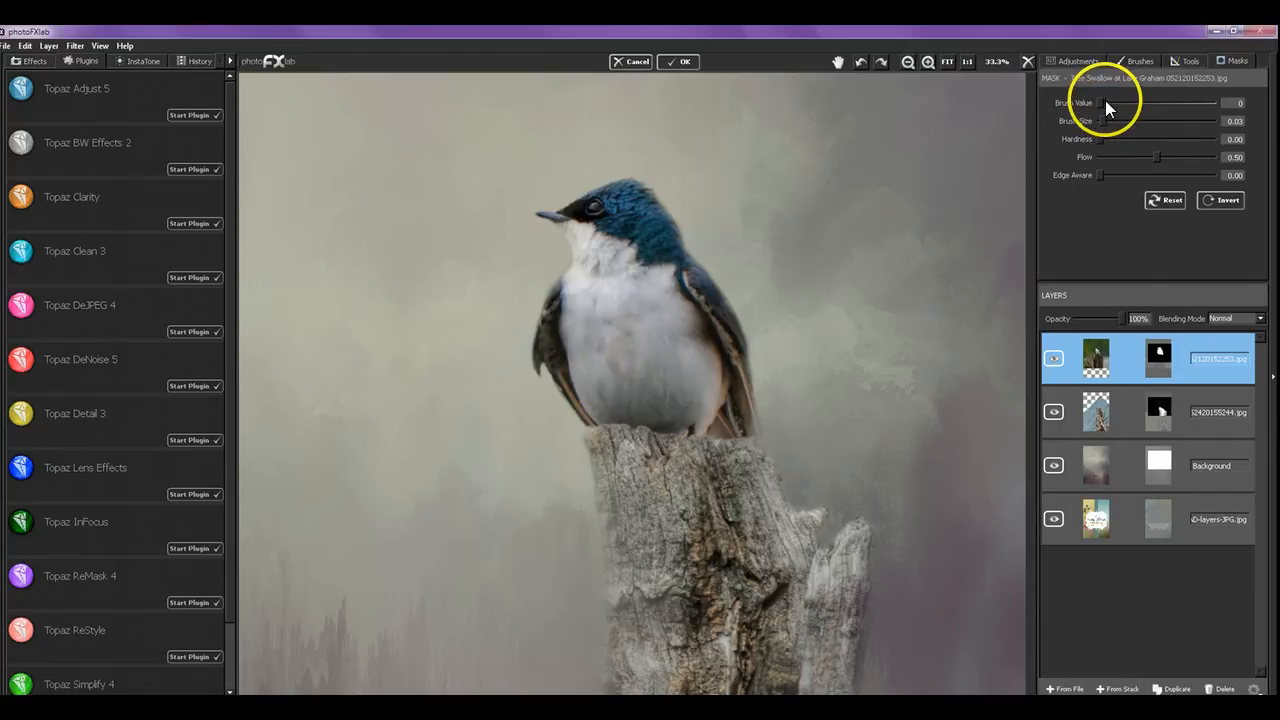
# Restore the swallow with brush value 255, using size 0.01 and flow 1.00 for detail and 0.09 for both on its head and breast.
pyautogui.moveTo(1101, 103); pyautogui.dragTo(1212, 111)
pyautogui.click(1212, 158)
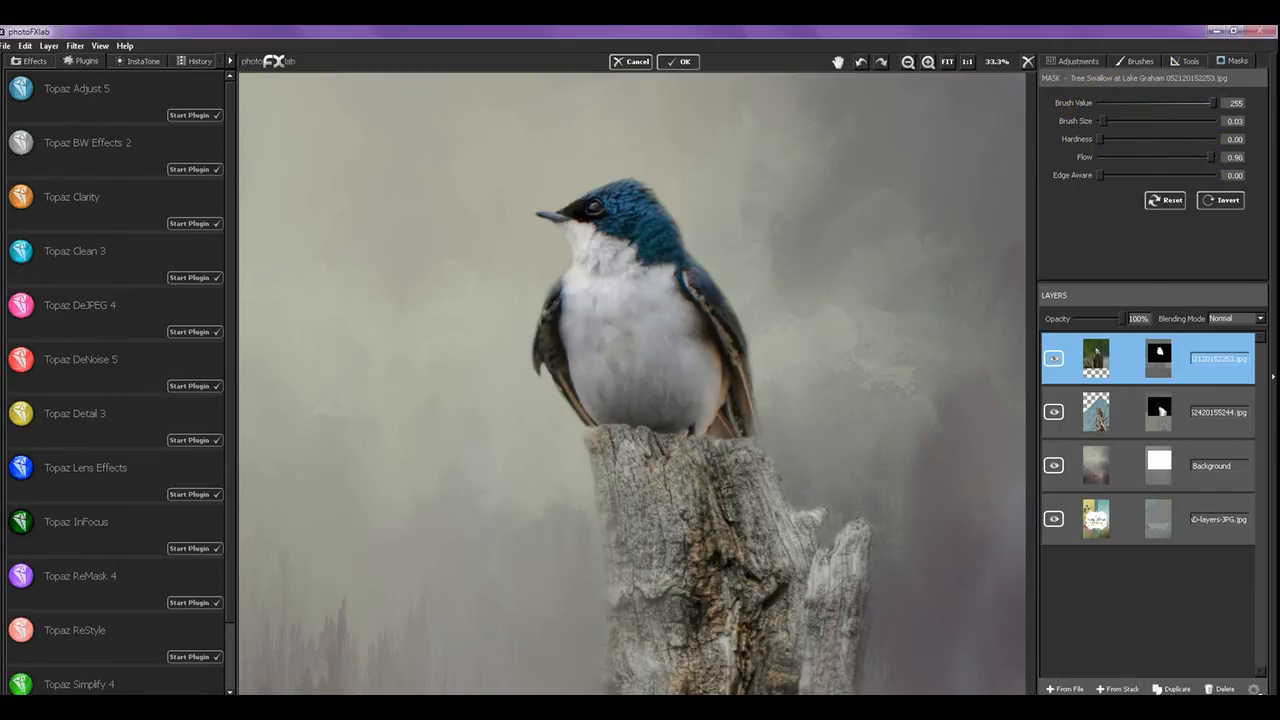
pyautogui.click(1216, 157)
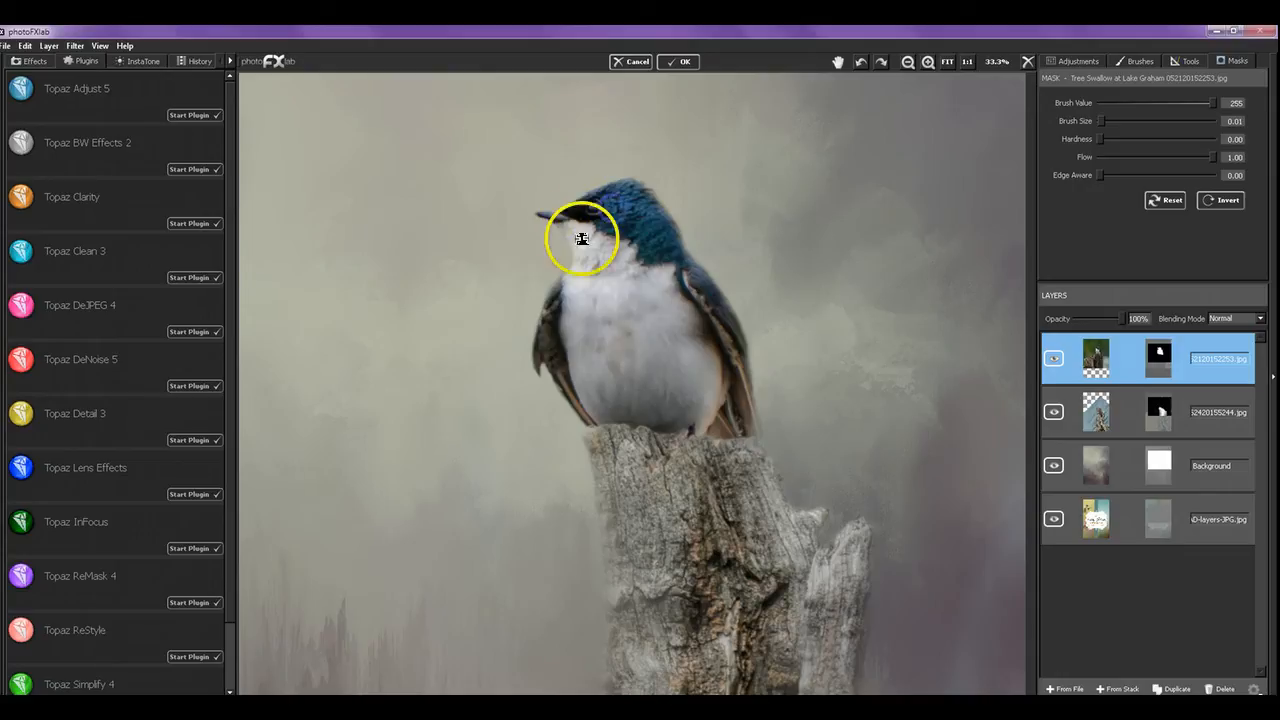
pyautogui.click(1111, 121)
pyautogui.click(1110, 157)
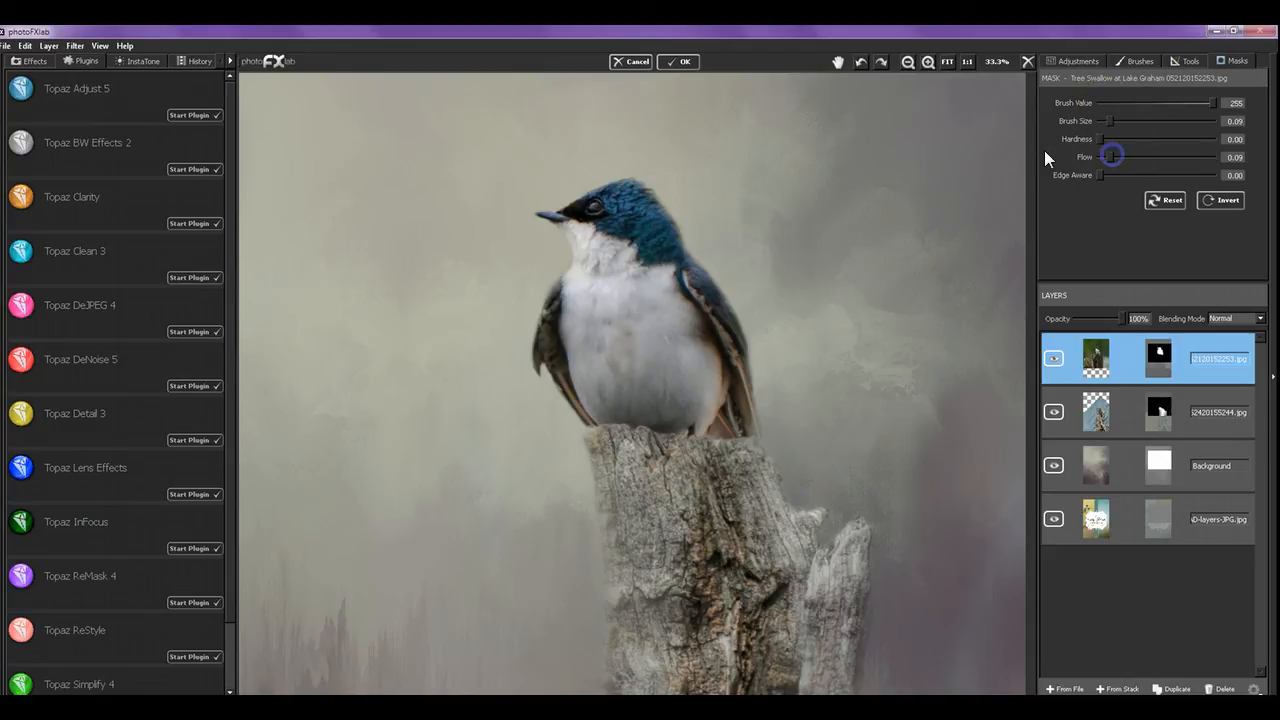
pyautogui.moveTo(613, 237)
pyautogui.mouseDown()
pyautogui.moveTo(678, 347)
pyautogui.moveTo(694, 318)
pyautogui.moveTo(690, 395)
pyautogui.moveTo(633, 379)
pyautogui.moveTo(625, 412)
pyautogui.mouseUp()
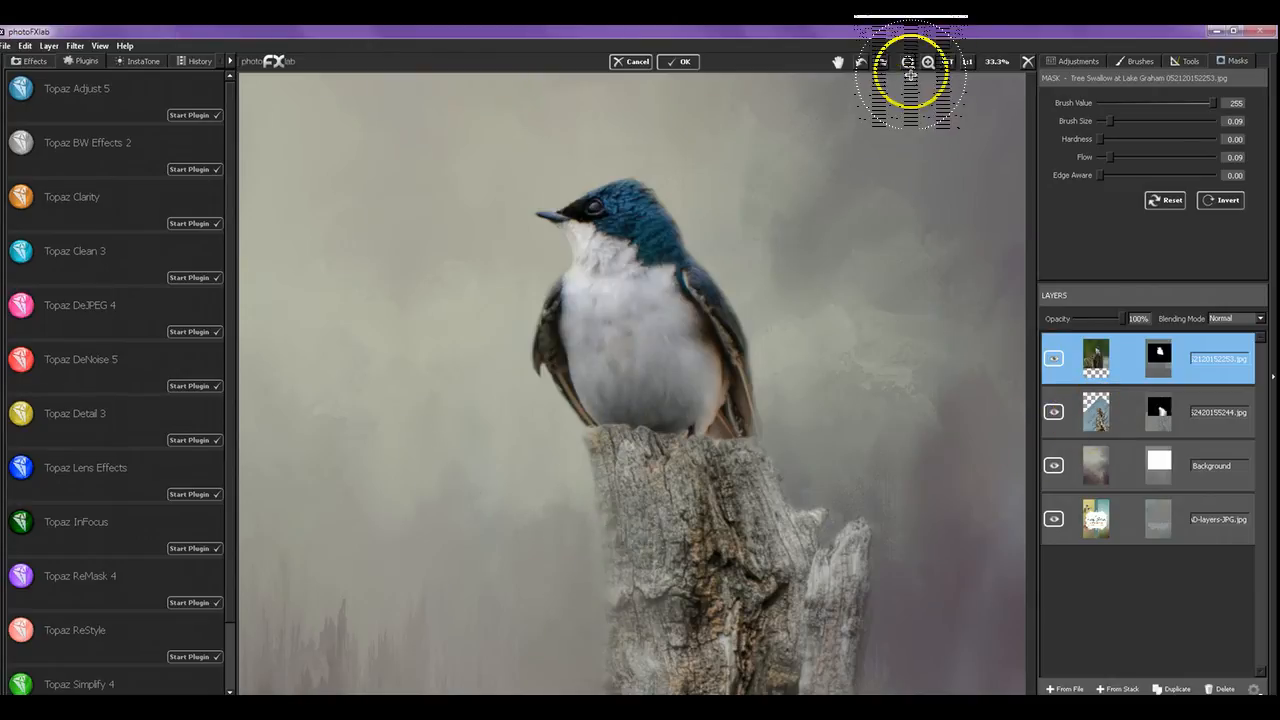
# Restore the upper stump's left edge and center on the driftwood layer mask with brush value 255, size 0.04 and flow 1.00.
pyautogui.click(824, 388)
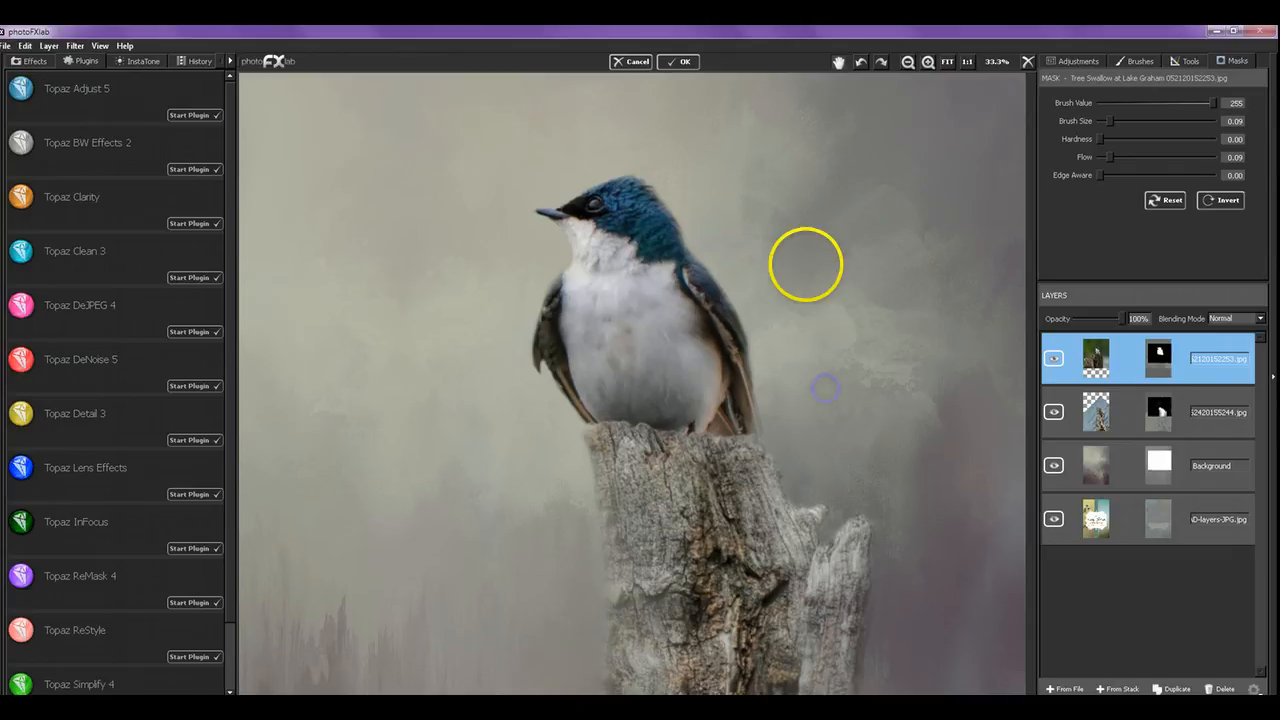
pyautogui.moveTo(824, 388); pyautogui.dragTo(787, 220)
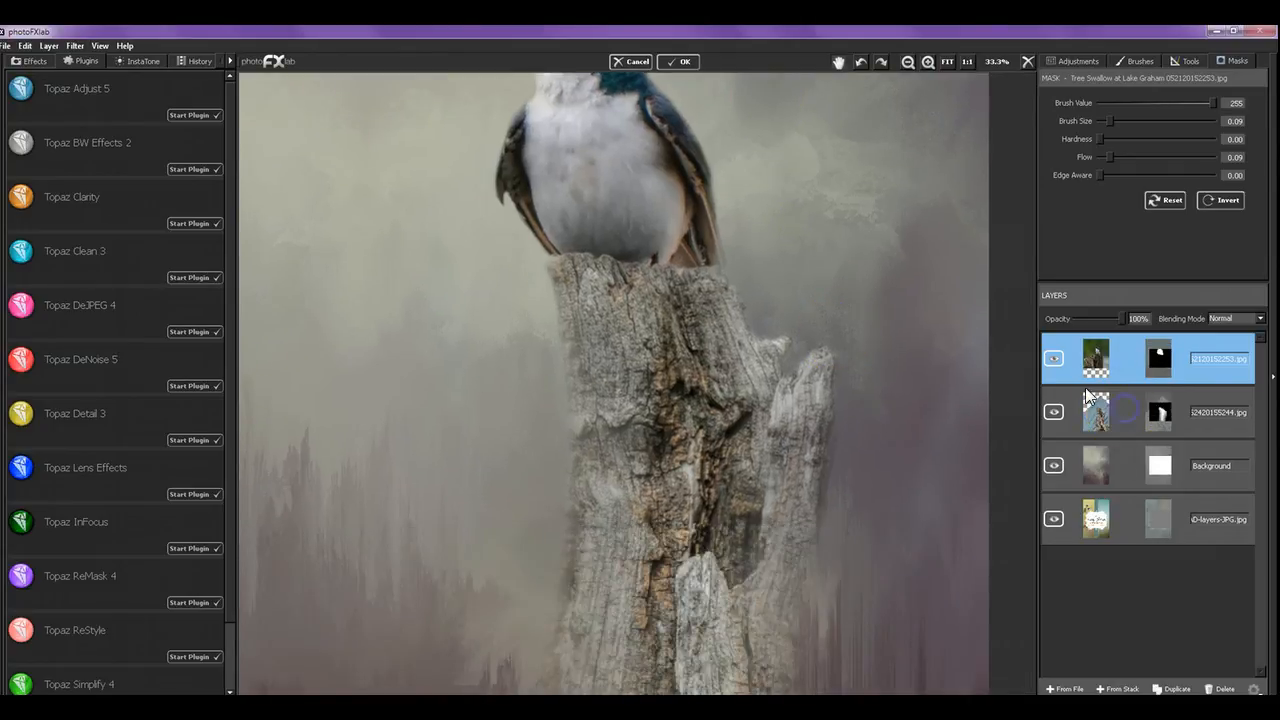
pyautogui.click(1120, 407)
pyautogui.click(1240, 63)
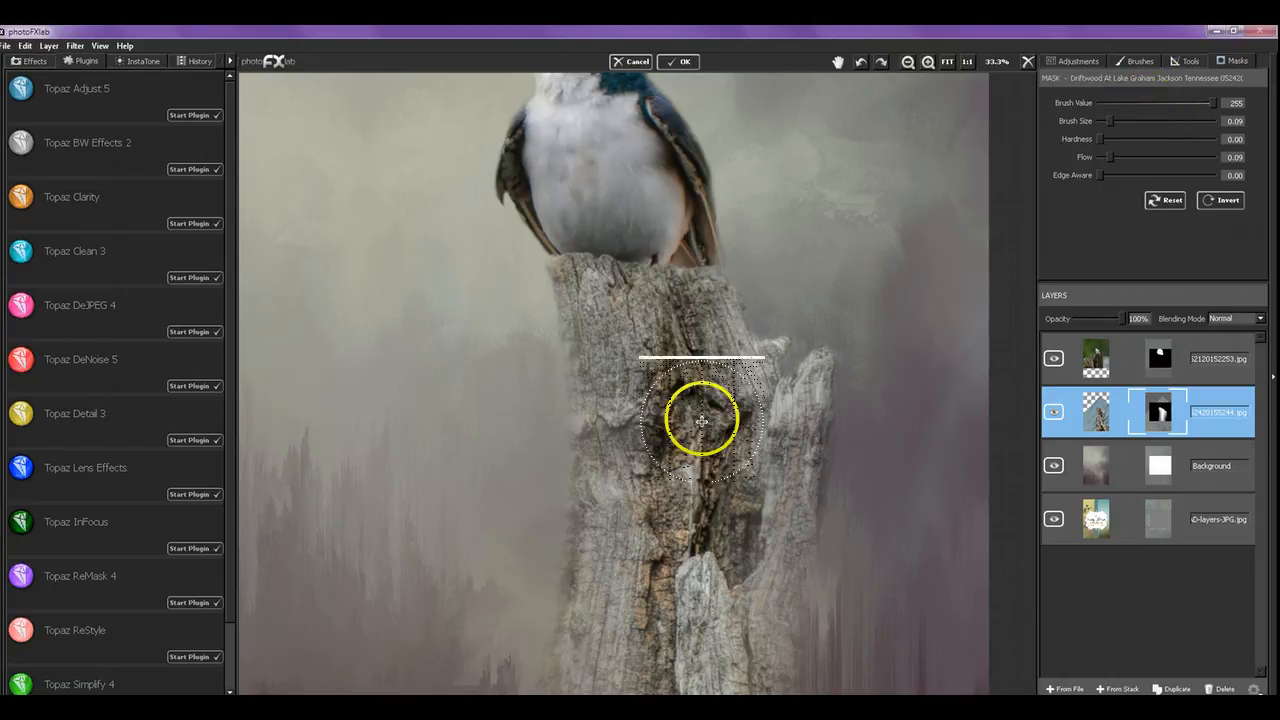
pyautogui.click(1104, 121)
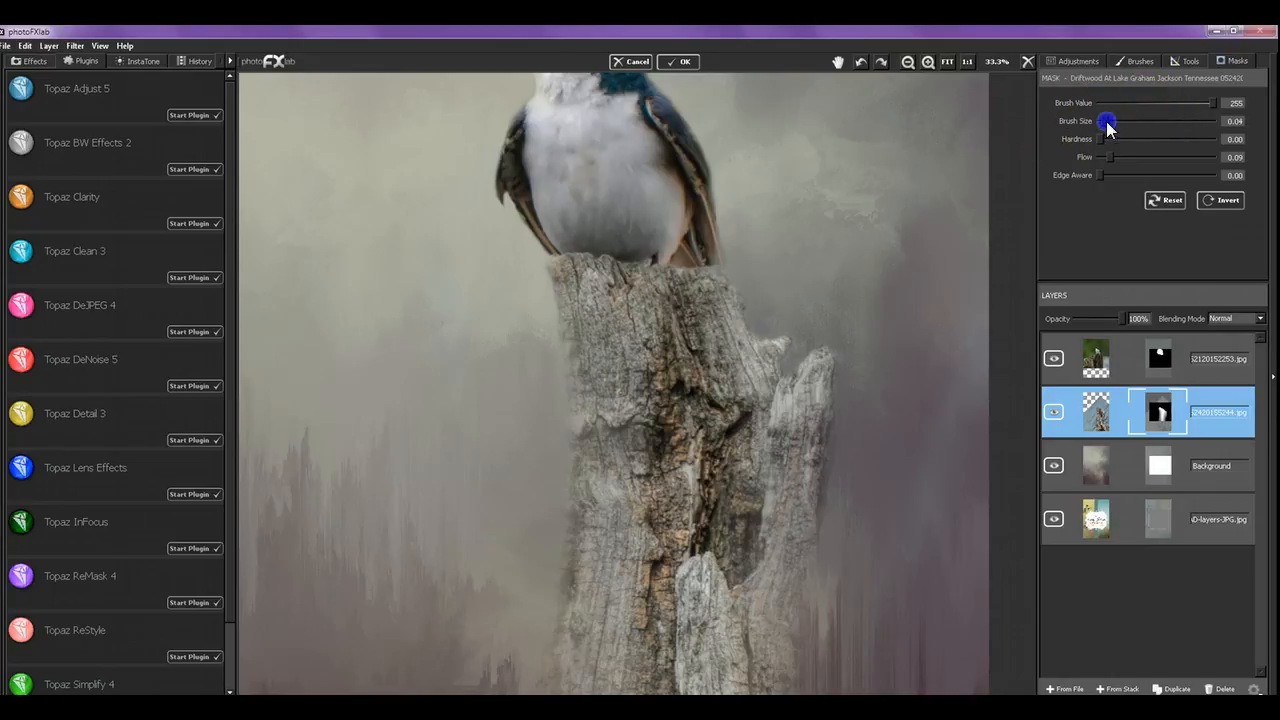
pyautogui.moveTo(1111, 157); pyautogui.dragTo(1226, 161)
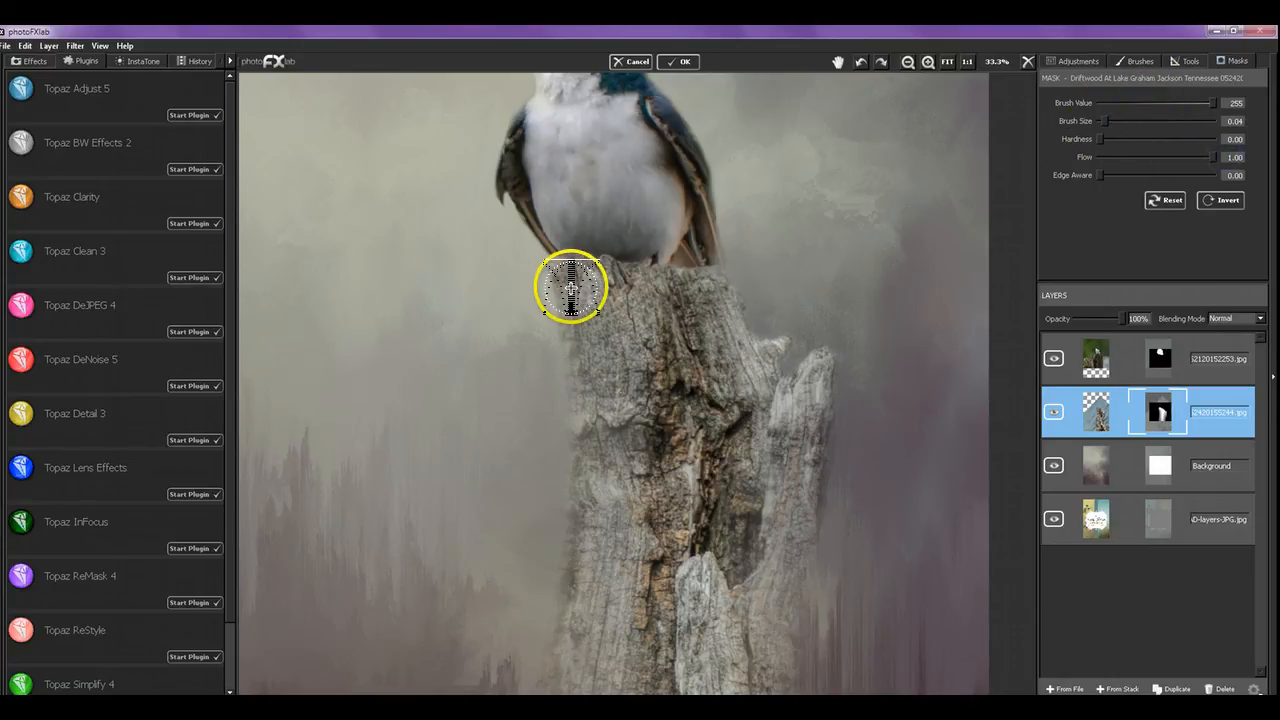
pyautogui.moveTo(570, 273)
pyautogui.mouseDown()
pyautogui.moveTo(594, 387)
pyautogui.moveTo(587, 367)
pyautogui.moveTo(593, 462)
pyautogui.moveTo(593, 404)
pyautogui.mouseUp()
pyautogui.moveTo(578, 303); pyautogui.dragTo(582, 323)
pyautogui.moveTo(704, 288)
pyautogui.mouseDown()
pyautogui.moveTo(763, 398)
pyautogui.moveTo(822, 369)
pyautogui.moveTo(791, 412)
pyautogui.moveTo(821, 384)
pyautogui.moveTo(793, 514)
pyautogui.moveTo(773, 527)
pyautogui.moveTo(771, 451)
pyautogui.moveTo(751, 517)
pyautogui.mouseUp()
pyautogui.moveTo(698, 515)
pyautogui.mouseDown()
pyautogui.moveTo(622, 466)
pyautogui.moveTo(614, 530)
pyautogui.moveTo(609, 498)
pyautogui.moveTo(599, 535)
pyautogui.moveTo(592, 418)
pyautogui.moveTo(590, 518)
pyautogui.moveTo(590, 466)
pyautogui.mouseUp()
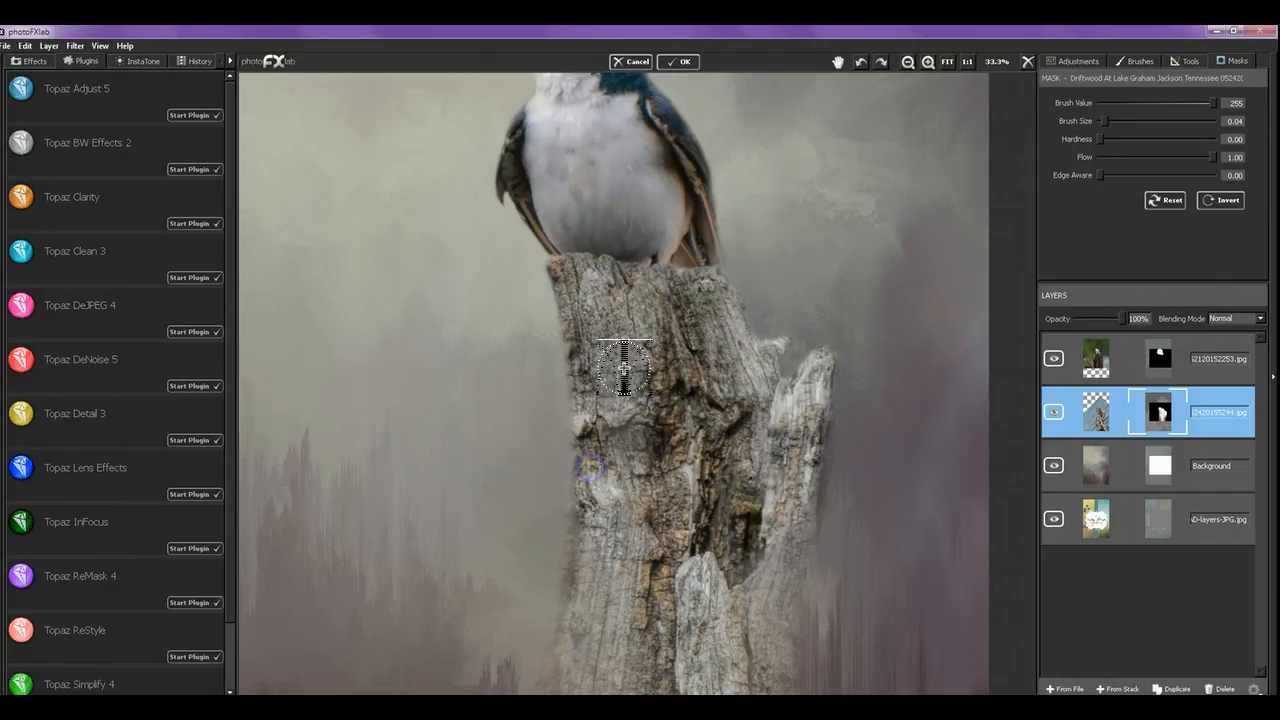
# Build up the middle and lower stump on the driftwood mask with brush size 0.14 and flow 0.18.
pyautogui.click(909, 62)
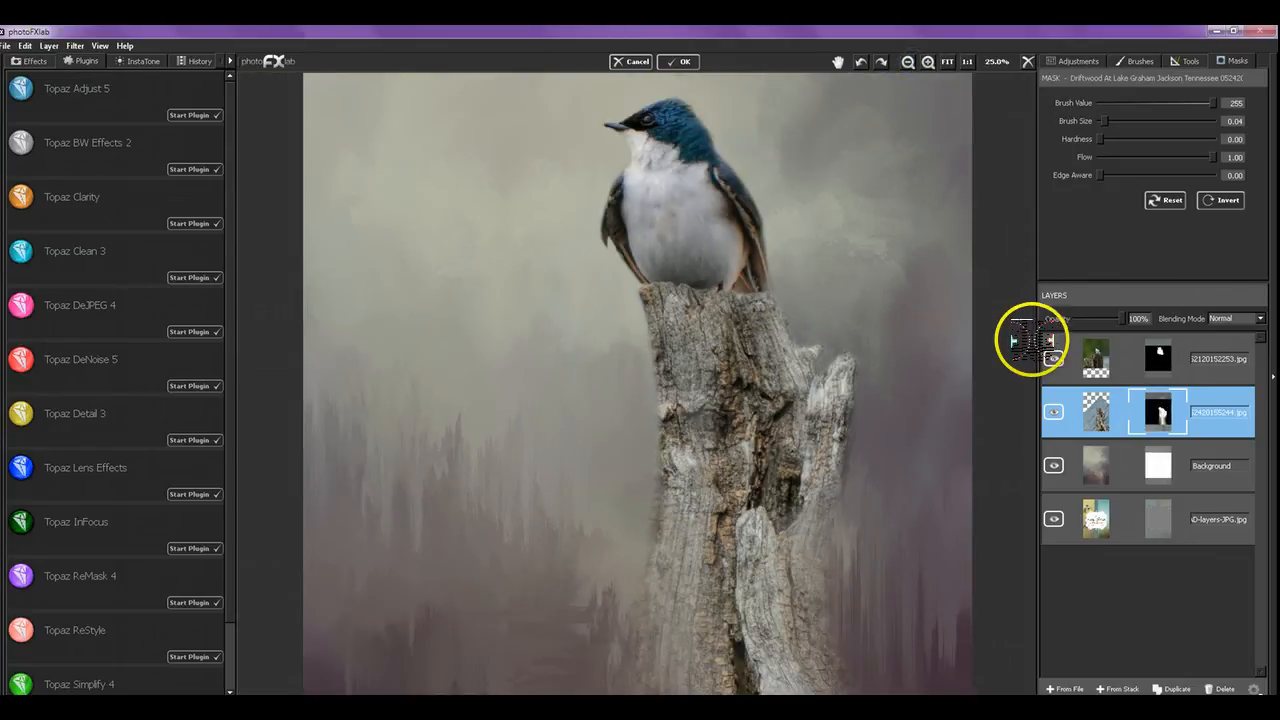
pyautogui.click(1117, 122)
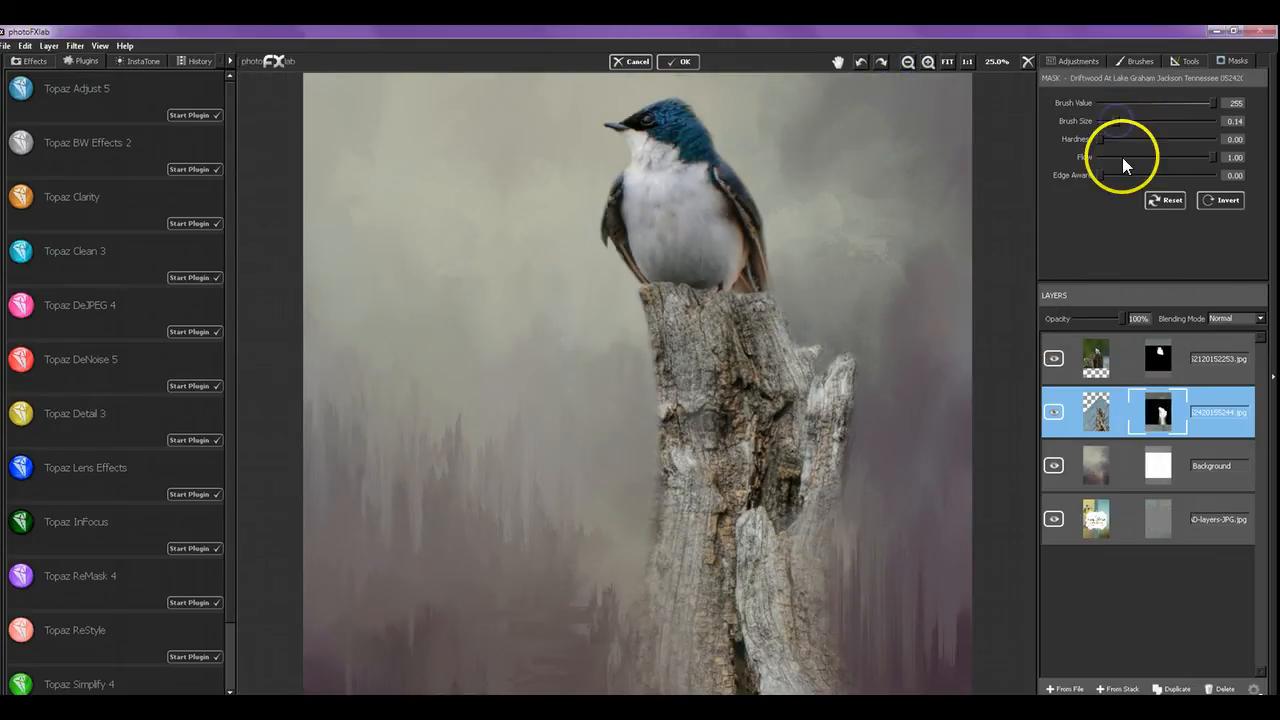
pyautogui.click(1121, 157)
pyautogui.moveTo(777, 510)
pyautogui.mouseDown()
pyautogui.moveTo(780, 547)
pyautogui.moveTo(791, 532)
pyautogui.moveTo(796, 560)
pyautogui.moveTo(798, 500)
pyautogui.moveTo(787, 577)
pyautogui.moveTo(735, 514)
pyautogui.moveTo(713, 572)
pyautogui.moveTo(688, 566)
pyautogui.moveTo(686, 630)
pyautogui.mouseUp()
pyautogui.moveTo(704, 470)
pyautogui.mouseDown()
pyautogui.moveTo(694, 503)
pyautogui.moveTo(700, 416)
pyautogui.moveTo(732, 421)
pyautogui.moveTo(770, 381)
pyautogui.moveTo(792, 476)
pyautogui.moveTo(766, 508)
pyautogui.moveTo(757, 559)
pyautogui.moveTo(789, 638)
pyautogui.moveTo(787, 627)
pyautogui.mouseUp()
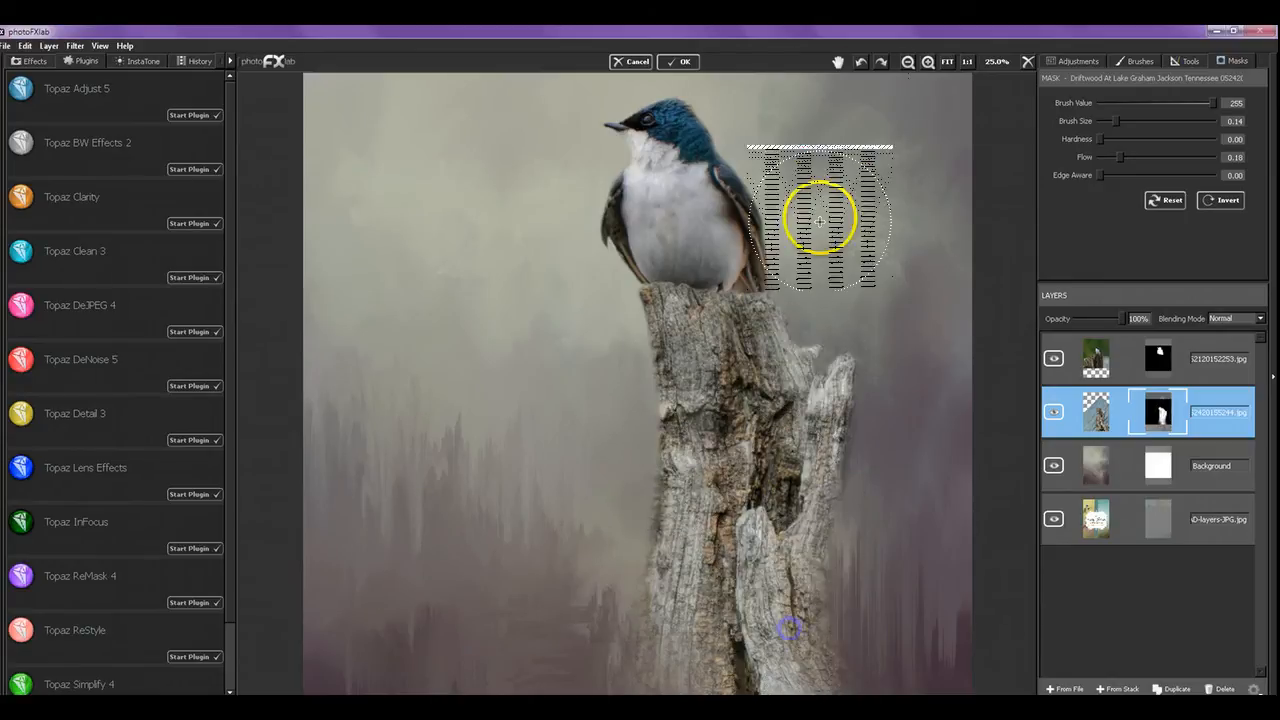
pyautogui.click(947, 63)
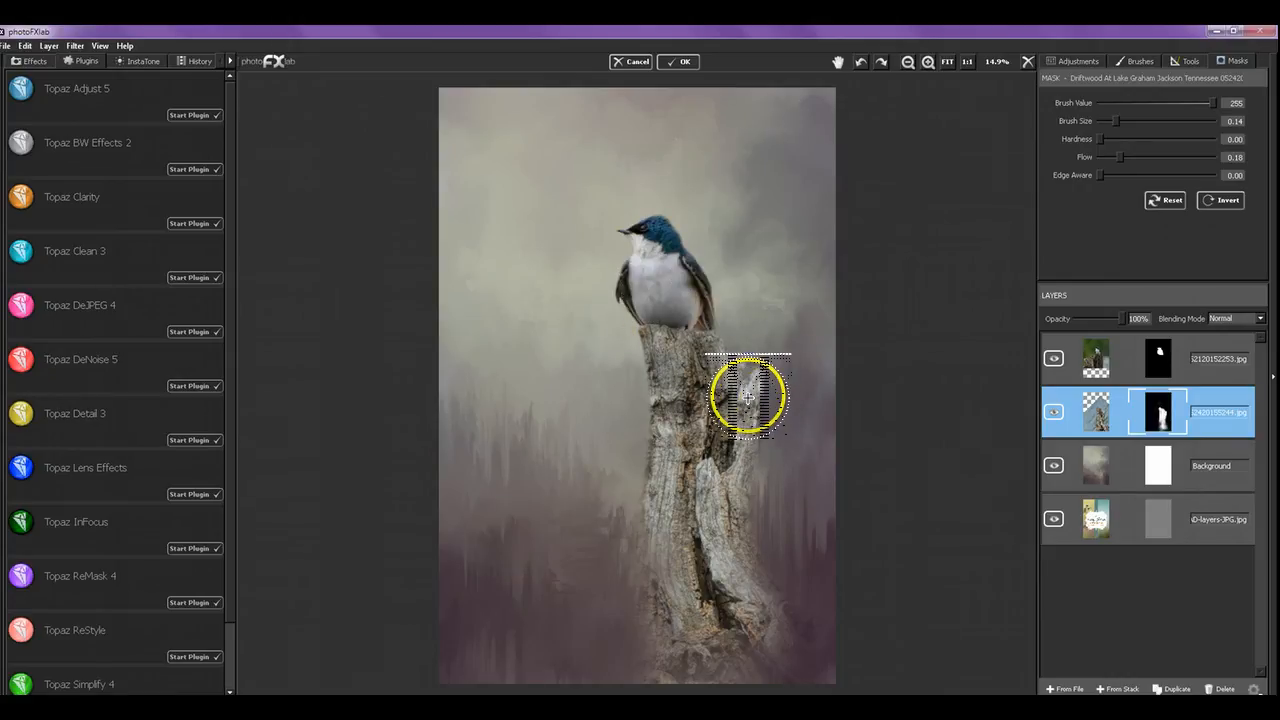
pyautogui.moveTo(735, 422)
pyautogui.mouseDown()
pyautogui.moveTo(702, 383)
pyautogui.moveTo(686, 443)
pyautogui.mouseUp()
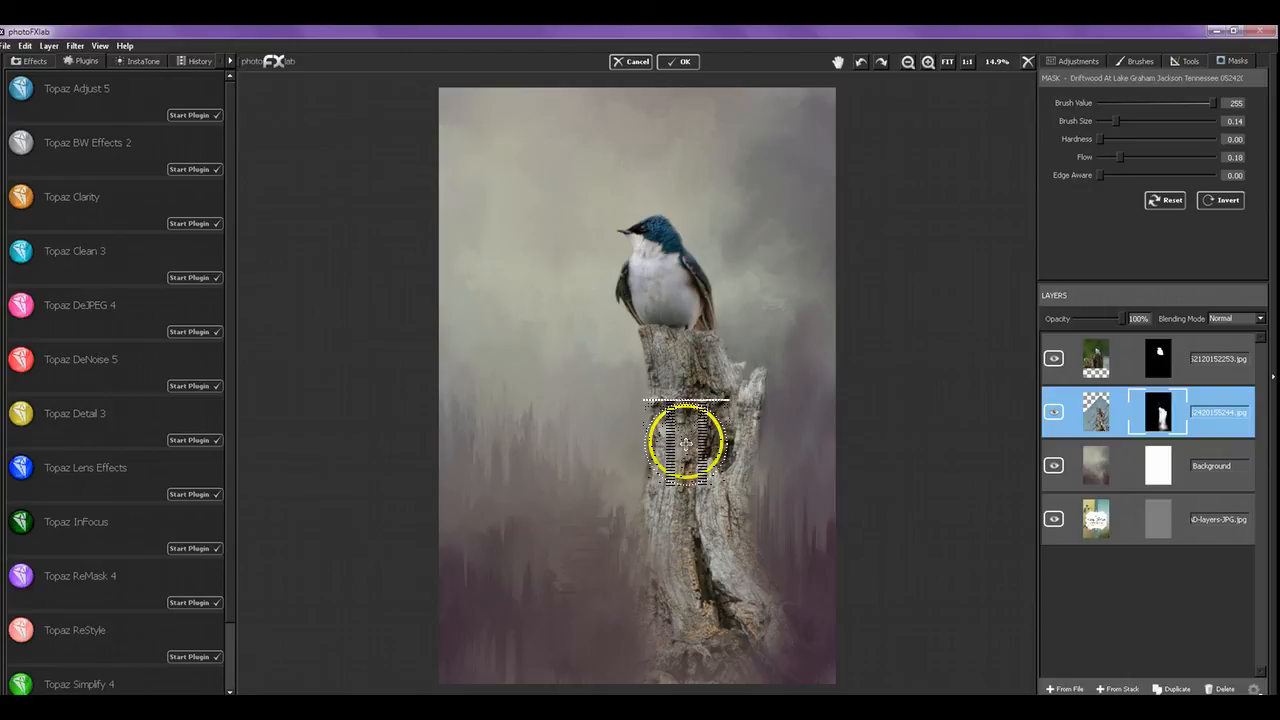
# Open the tree swallow layer in Topaz Adjust 5 and choose the Classic Collection's Brilliant Warm preset.
pyautogui.click(1121, 360)
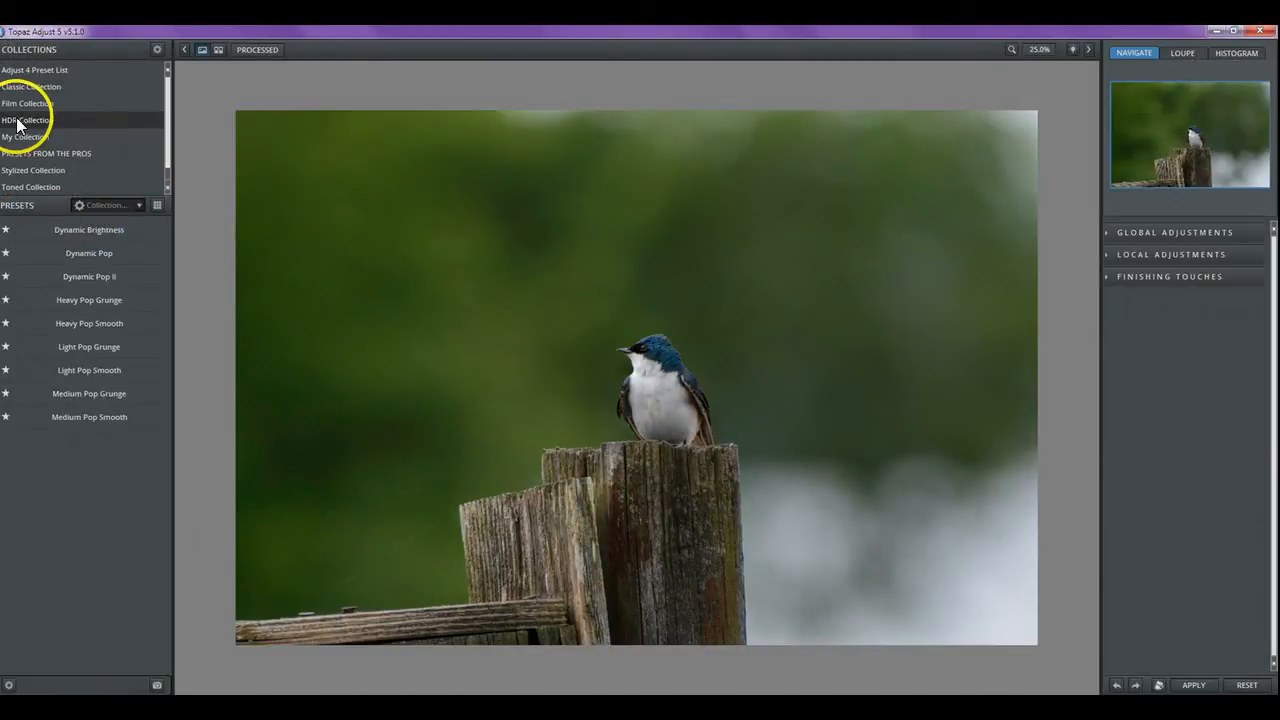
pyautogui.click(38, 90)
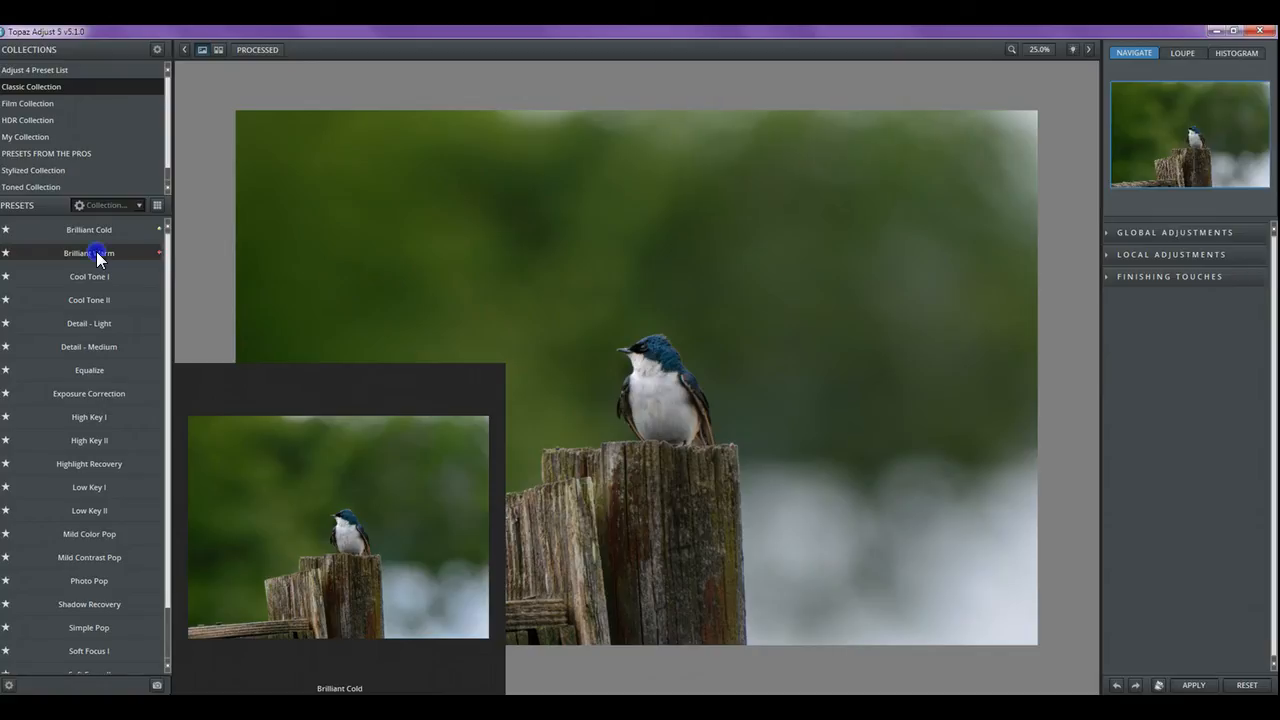
pyautogui.click(97, 255)
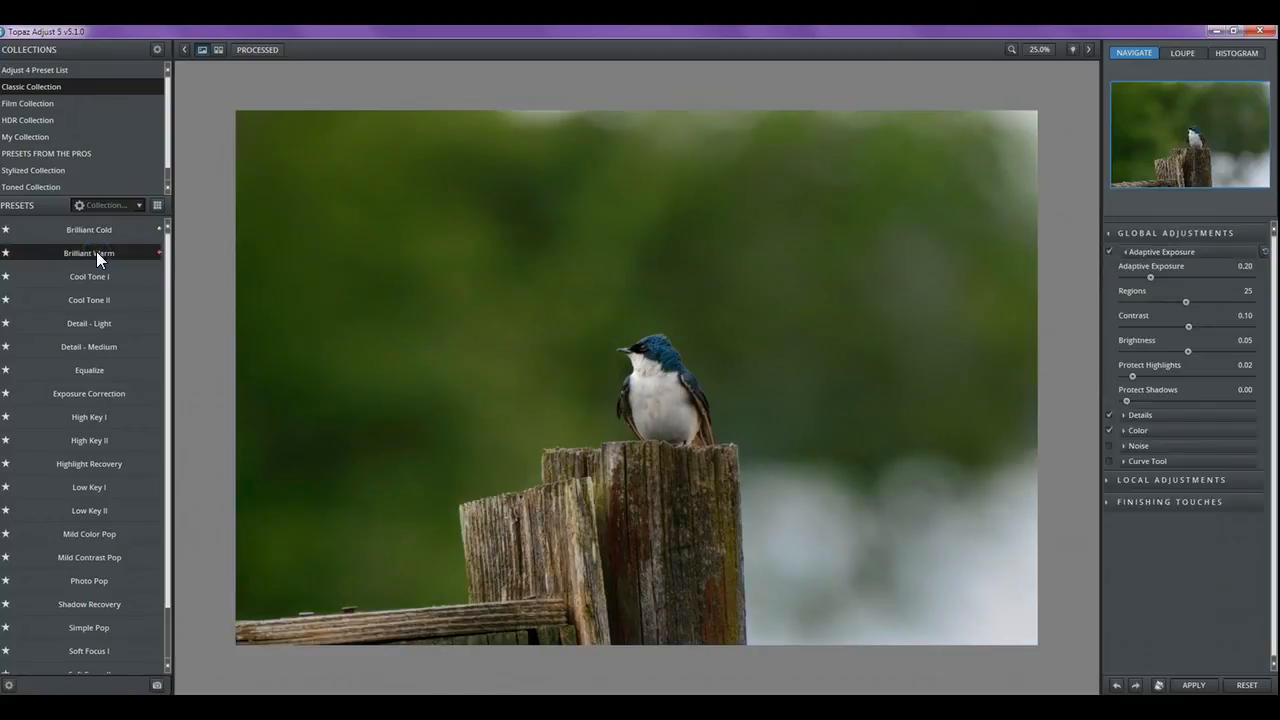
# Compare the original and Brilliant Warm versions of the swallow, including at 50% and 100% zoom.
pyautogui.click(685, 415)
pyautogui.click(685, 415)
pyautogui.click(1042, 49)
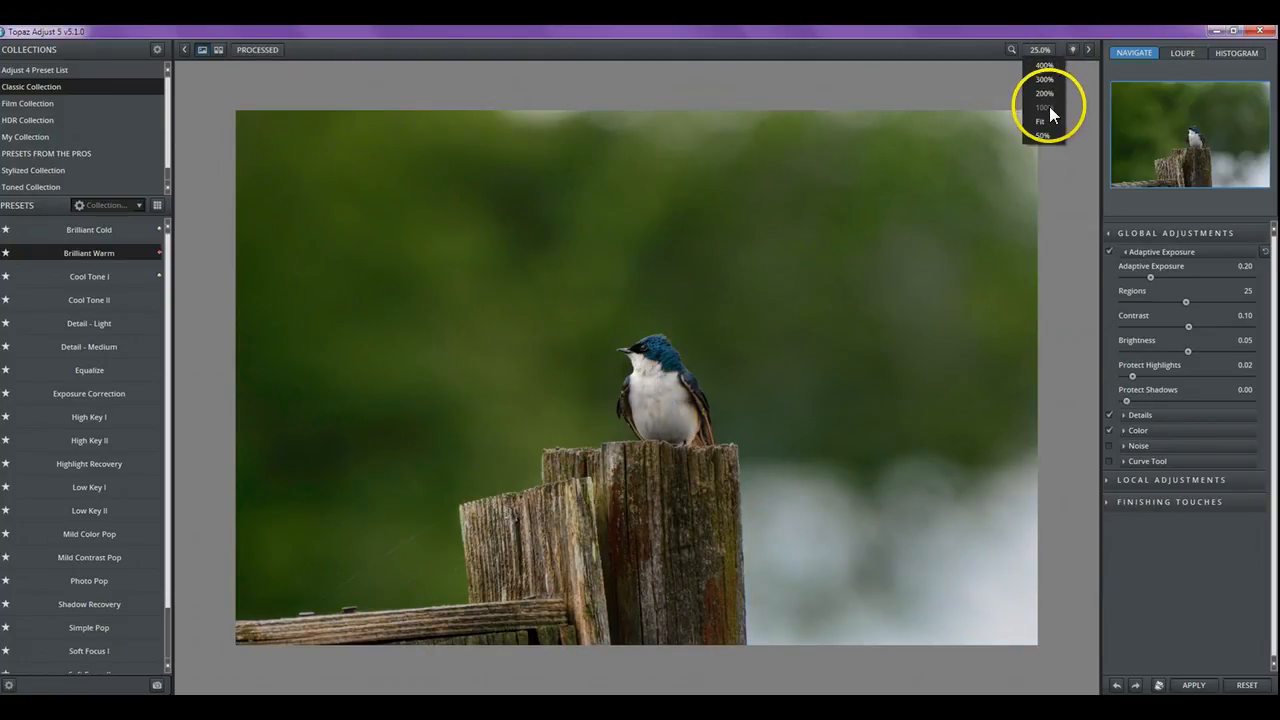
pyautogui.click(1048, 133)
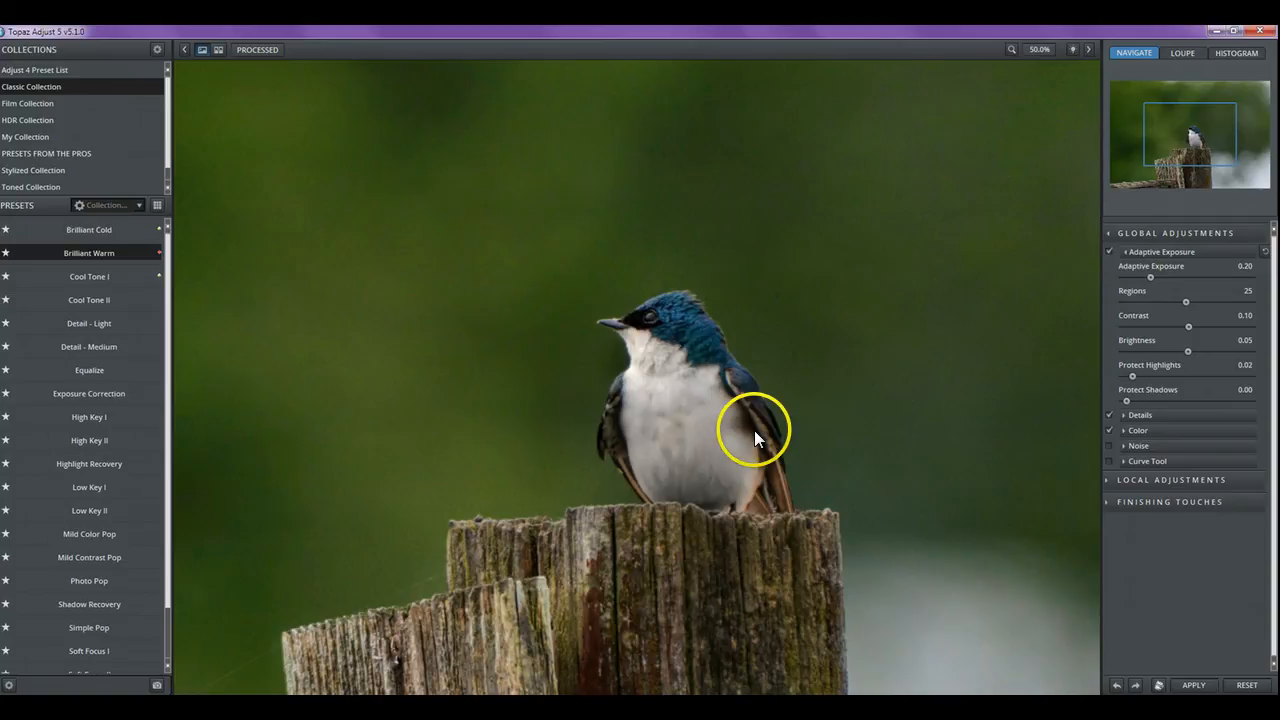
pyautogui.click(781, 427)
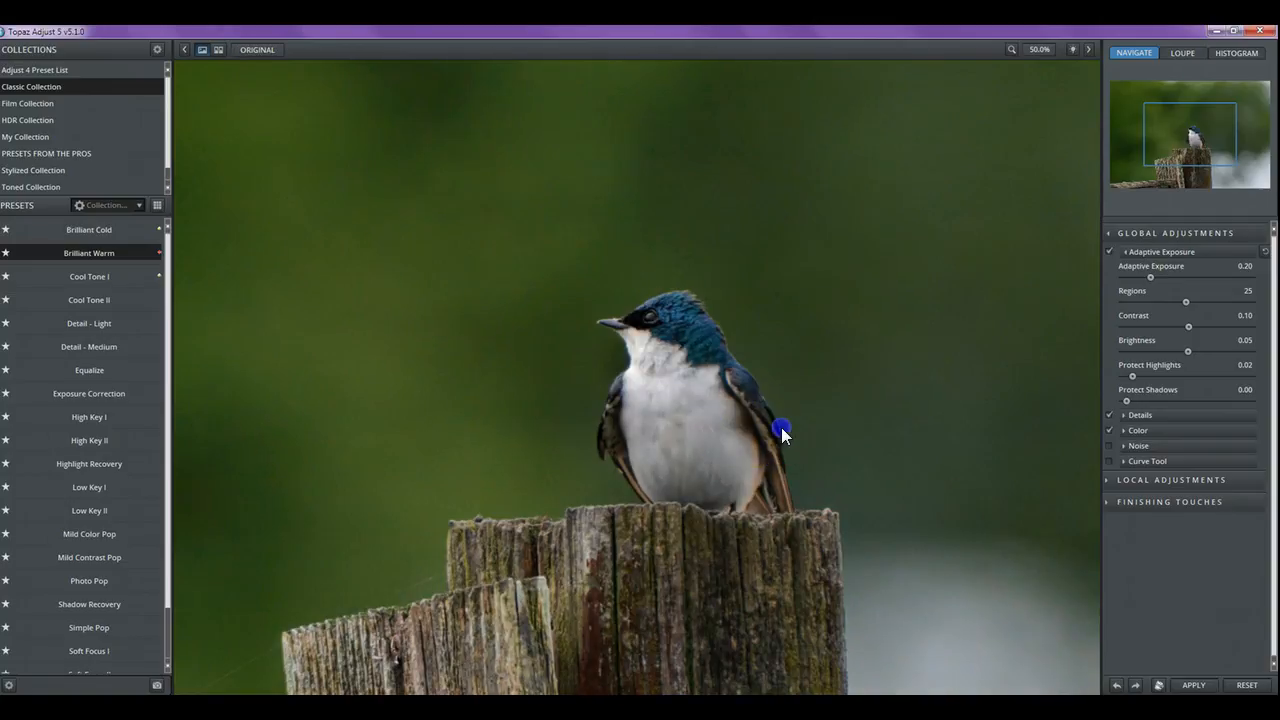
pyautogui.click(781, 427)
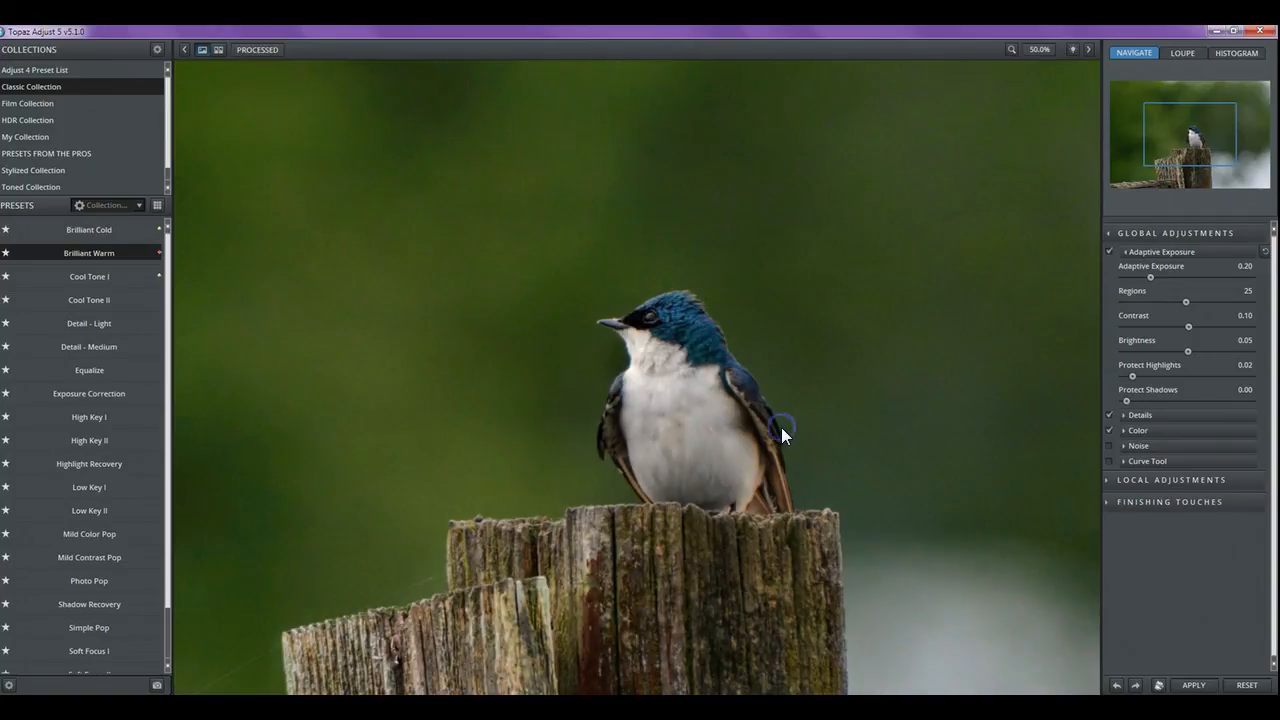
pyautogui.click(1039, 52)
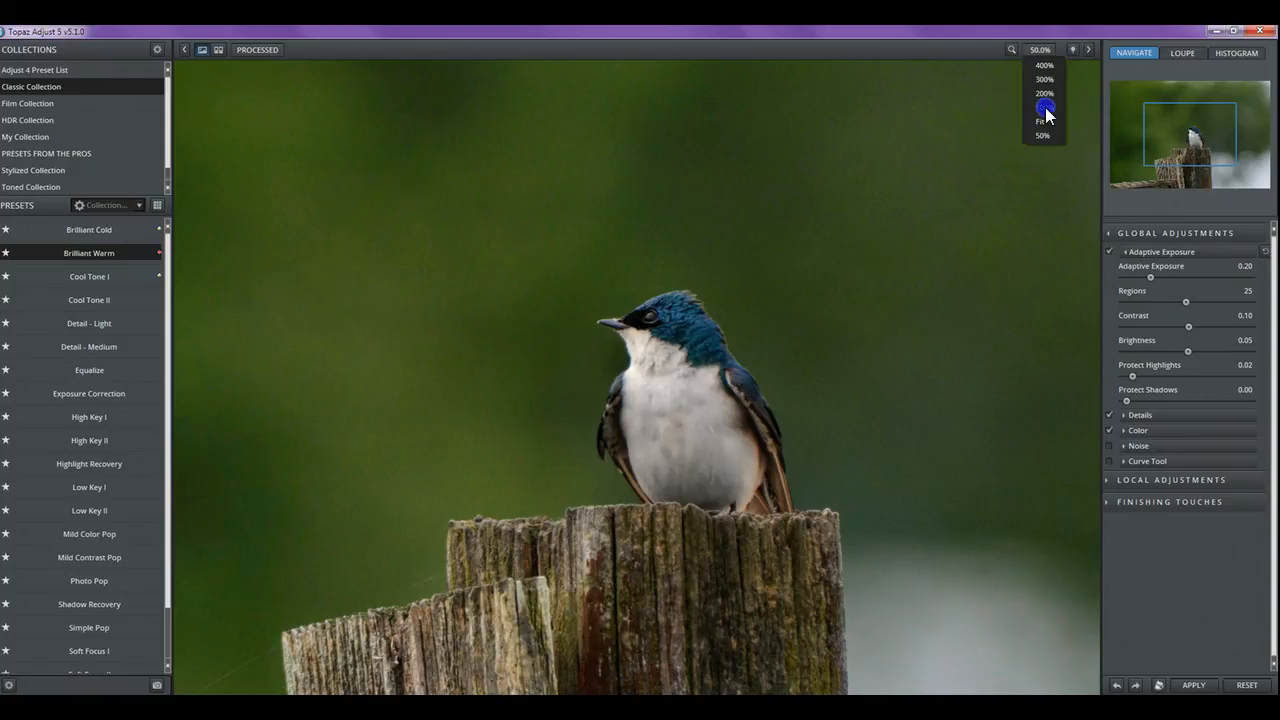
pyautogui.click(1045, 107)
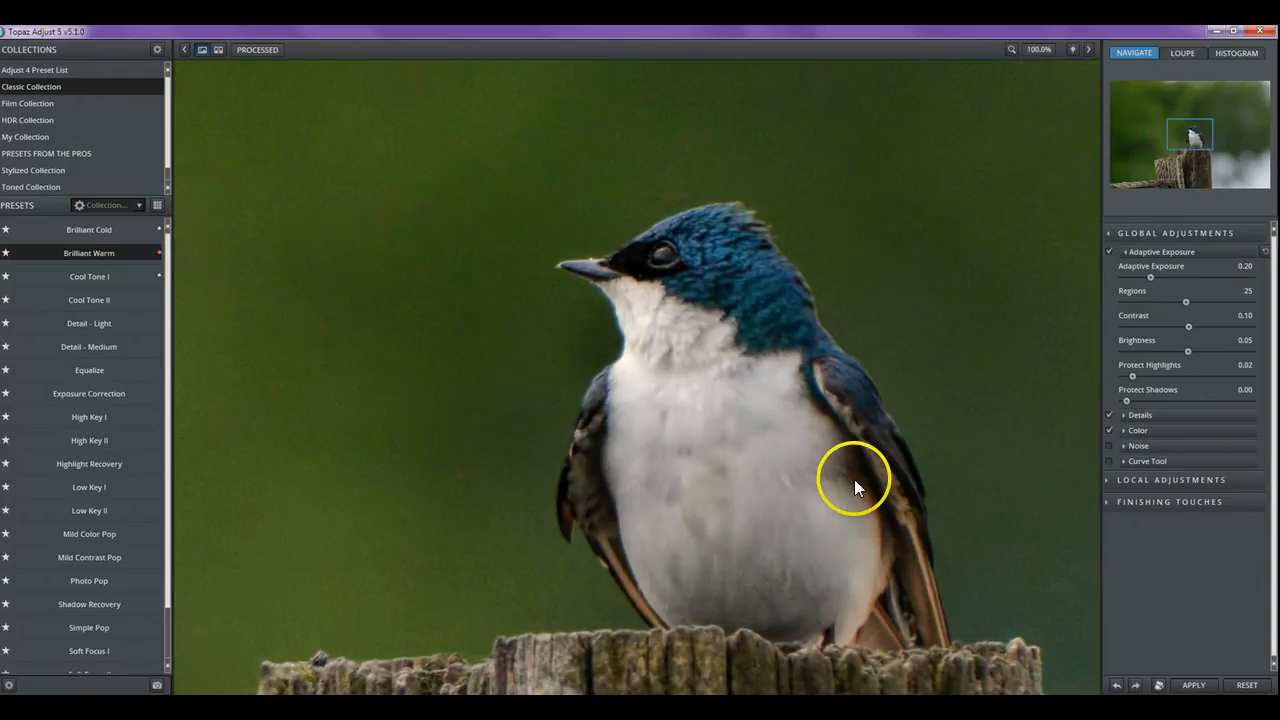
pyautogui.click(909, 489)
pyautogui.moveTo(93, 263)
pyautogui.click(763, 431)
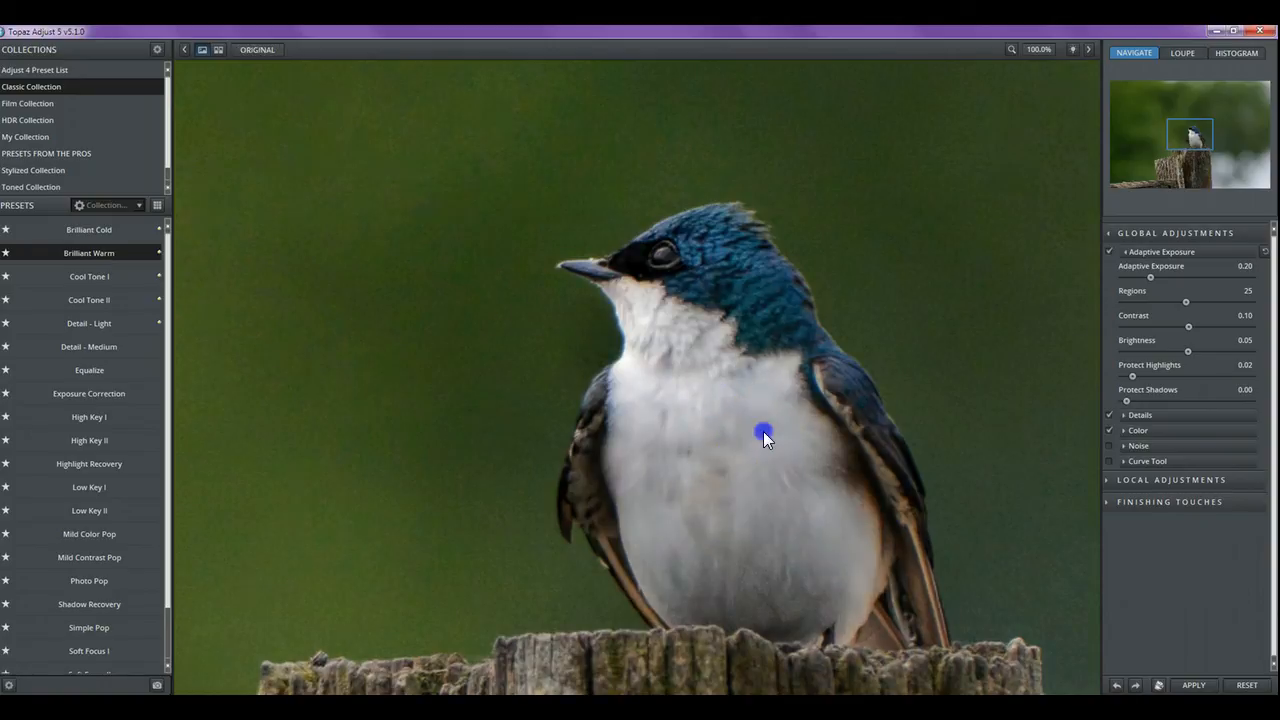
pyautogui.click(763, 431)
pyautogui.moveTo(763, 431); pyautogui.dragTo(763, 431)
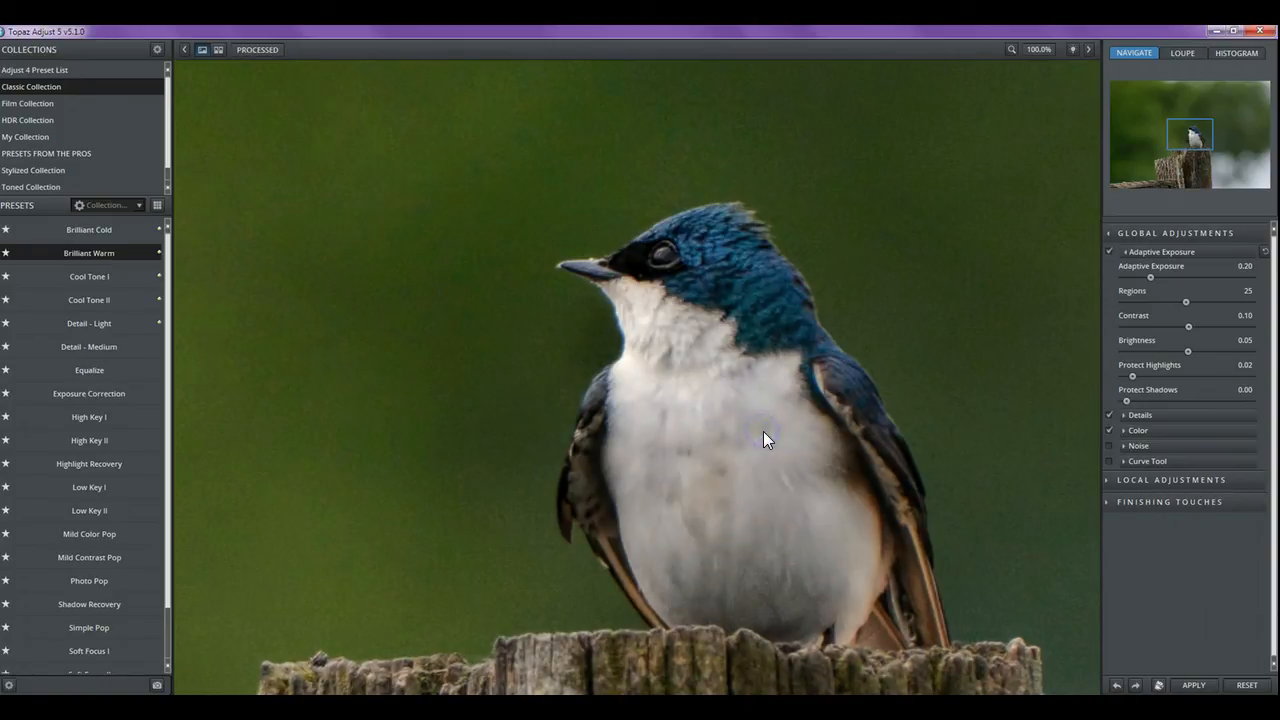
pyautogui.moveTo(815, 510); pyautogui.dragTo(815, 510)
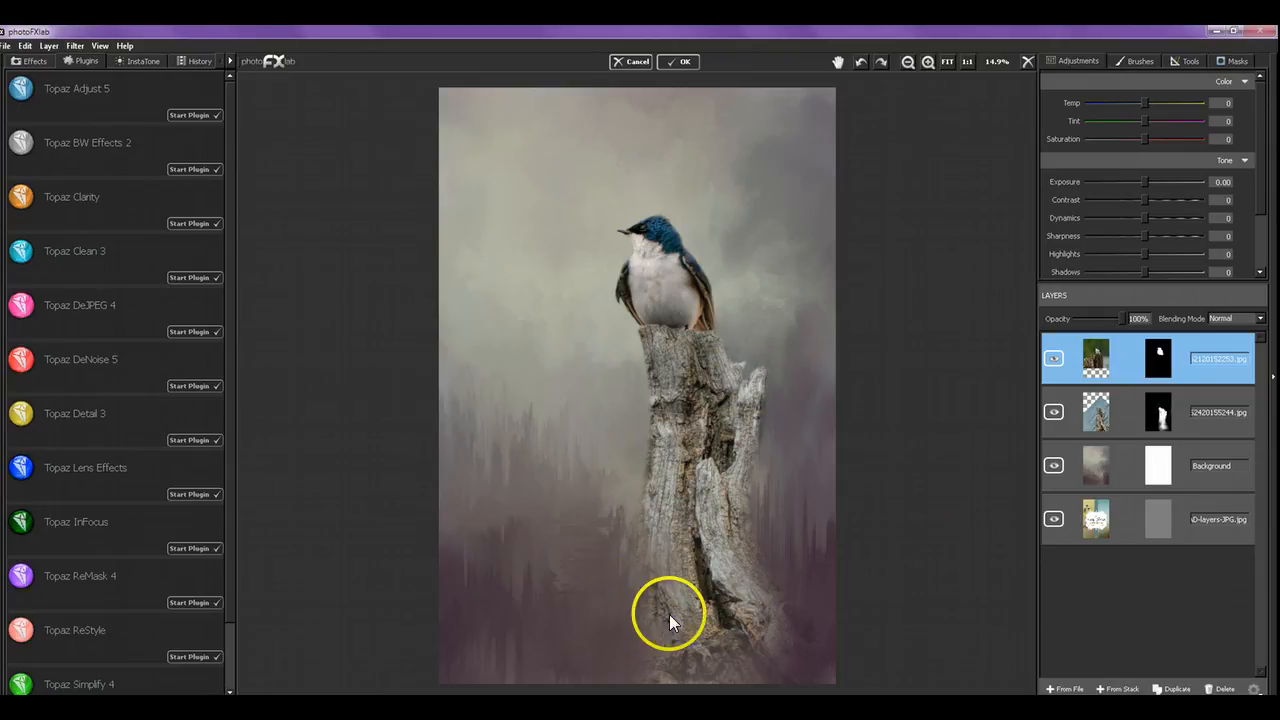
# Restore the stump's lower left side on the driftwood layer mask with brush value 255, size 0.14 and flow 0.18.
pyautogui.click(1124, 415)
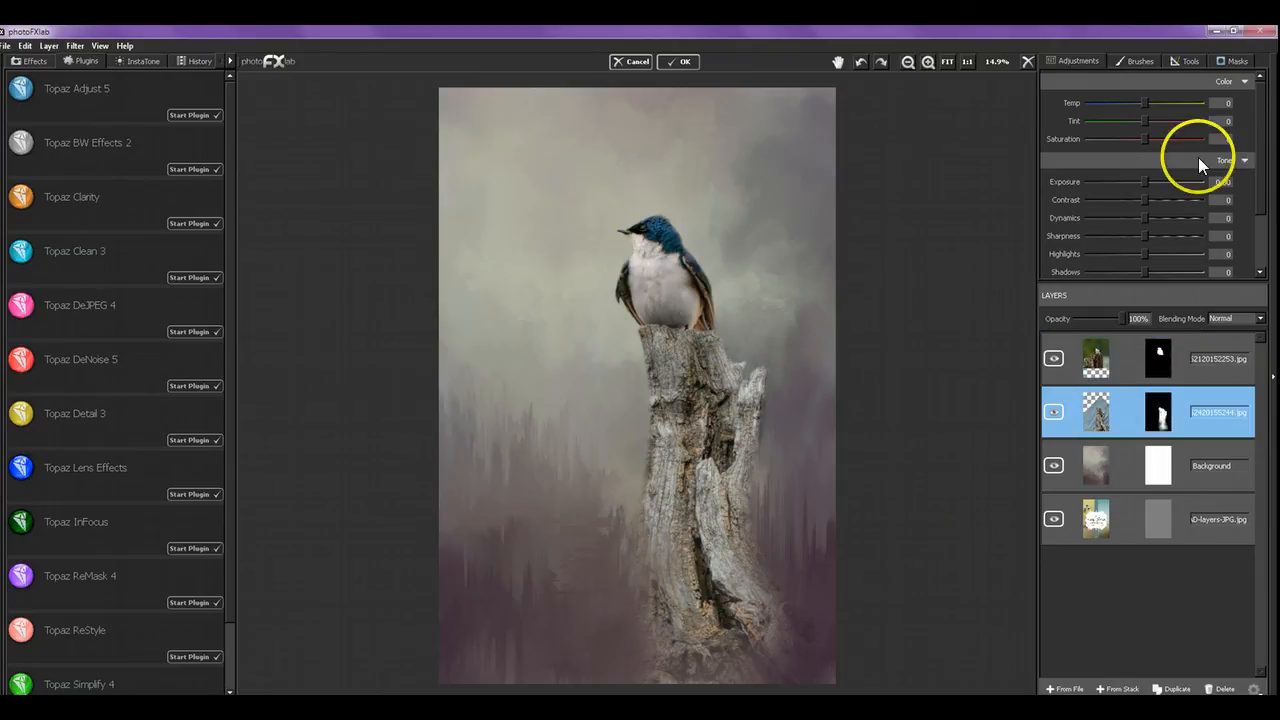
pyautogui.click(1235, 62)
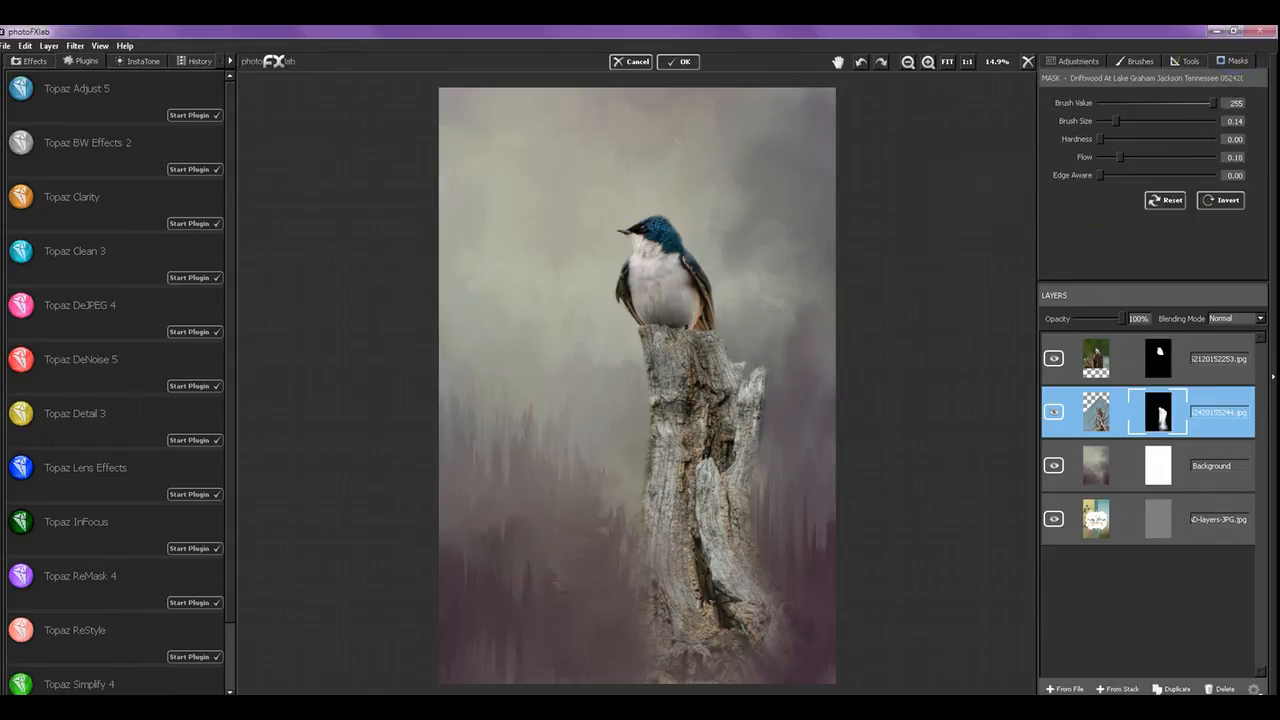
pyautogui.moveTo(652, 551)
pyautogui.mouseDown()
pyautogui.moveTo(652, 612)
pyautogui.moveTo(617, 666)
pyautogui.moveTo(649, 642)
pyautogui.moveTo(655, 674)
pyautogui.moveTo(680, 661)
pyautogui.moveTo(656, 599)
pyautogui.moveTo(644, 620)
pyautogui.moveTo(656, 524)
pyautogui.moveTo(663, 658)
pyautogui.moveTo(709, 626)
pyautogui.mouseUp()
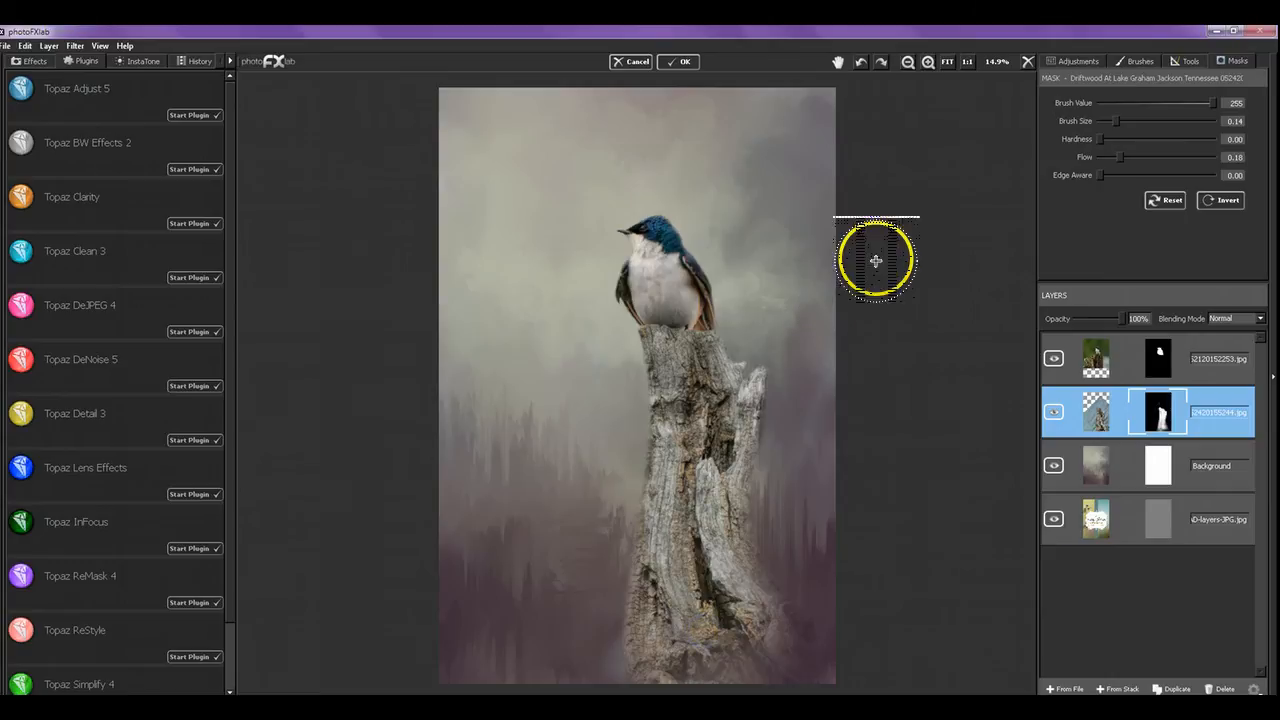
# Soften the stump's base edges with mask brush value 0, and fade the base into the background using size 0.38 and flow 0.09.
pyautogui.click(1100, 102)
pyautogui.moveTo(611, 654)
pyautogui.mouseDown()
pyautogui.moveTo(626, 680)
pyautogui.moveTo(629, 619)
pyautogui.moveTo(662, 682)
pyautogui.mouseUp()
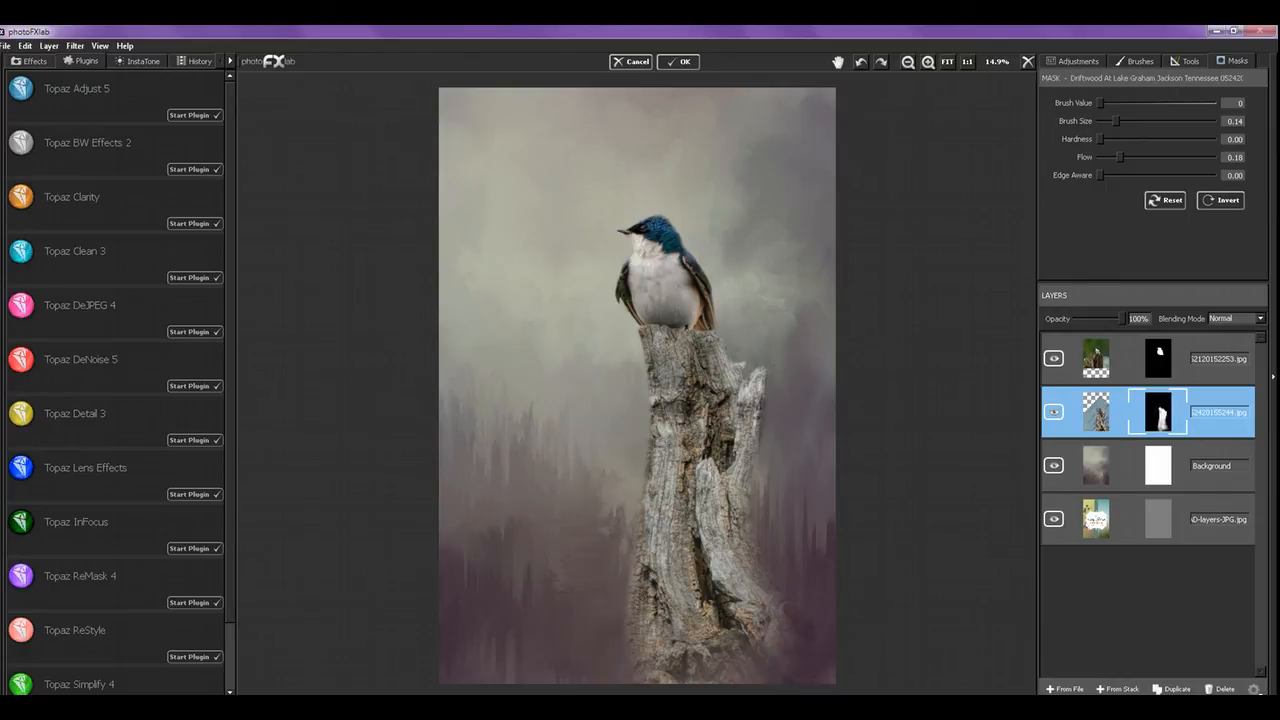
pyautogui.moveTo(818, 592); pyautogui.dragTo(796, 595)
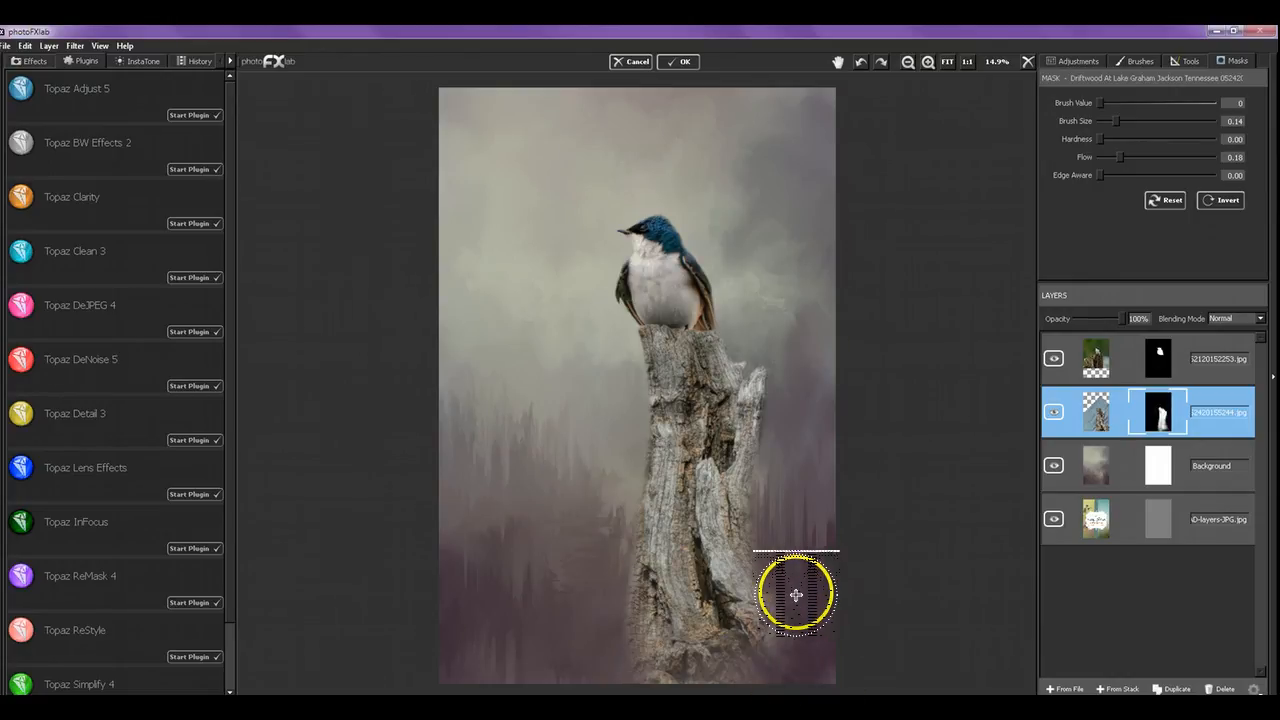
pyautogui.click(788, 585)
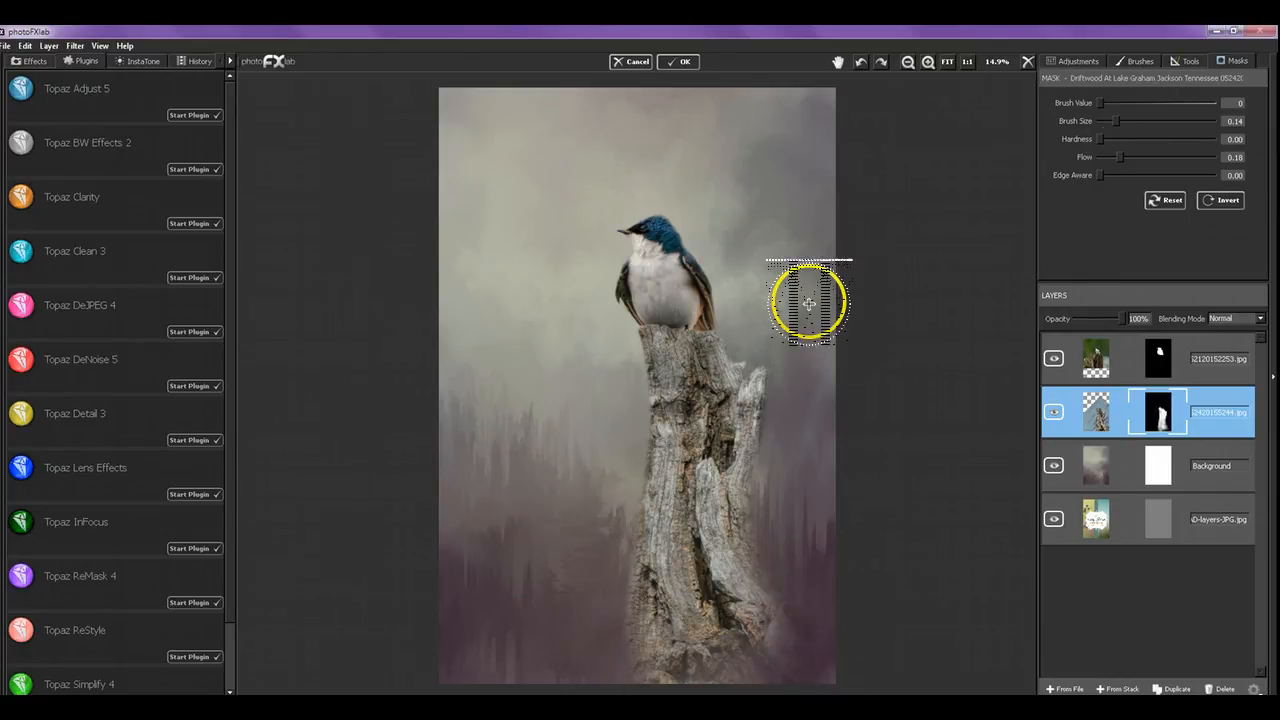
pyautogui.moveTo(1116, 162); pyautogui.dragTo(1143, 125)
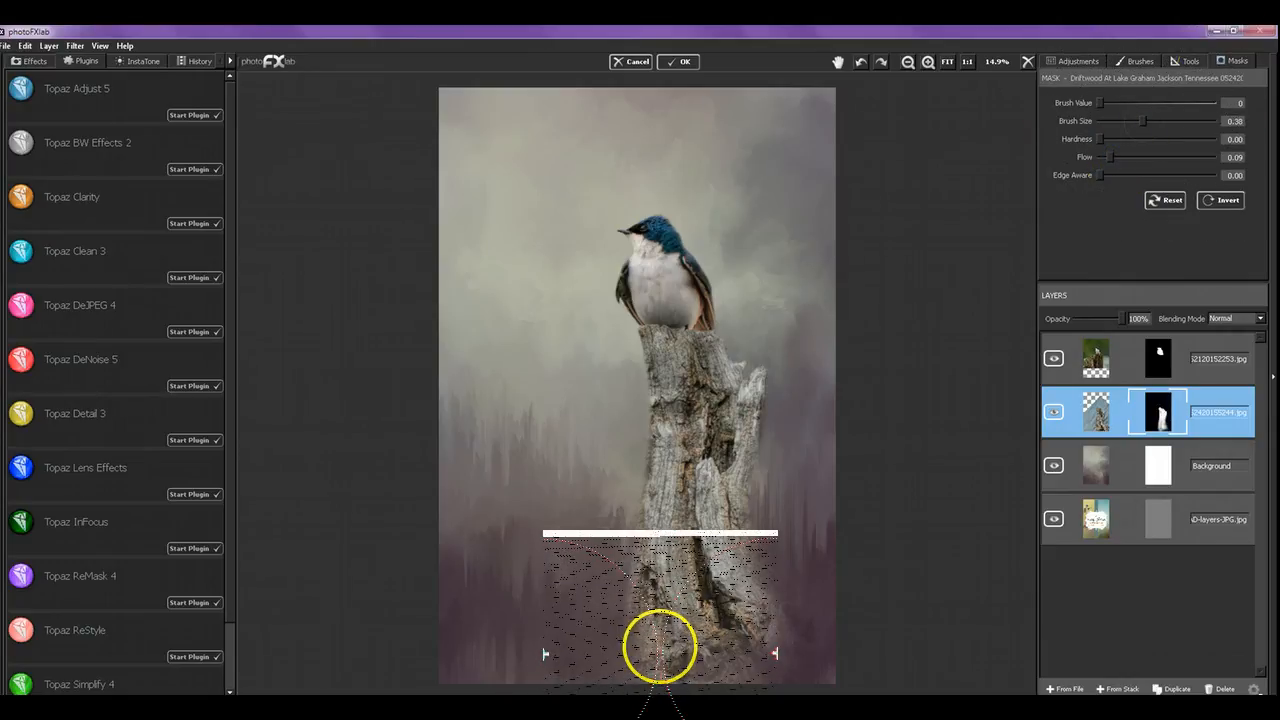
pyautogui.moveTo(669, 652)
pyautogui.mouseDown()
pyautogui.moveTo(672, 671)
pyautogui.moveTo(751, 626)
pyautogui.moveTo(740, 634)
pyautogui.moveTo(740, 543)
pyautogui.moveTo(828, 628)
pyautogui.moveTo(749, 660)
pyautogui.moveTo(774, 629)
pyautogui.moveTo(694, 680)
pyautogui.moveTo(797, 640)
pyautogui.moveTo(779, 635)
pyautogui.moveTo(803, 682)
pyautogui.moveTo(895, 553)
pyautogui.moveTo(887, 527)
pyautogui.mouseUp()
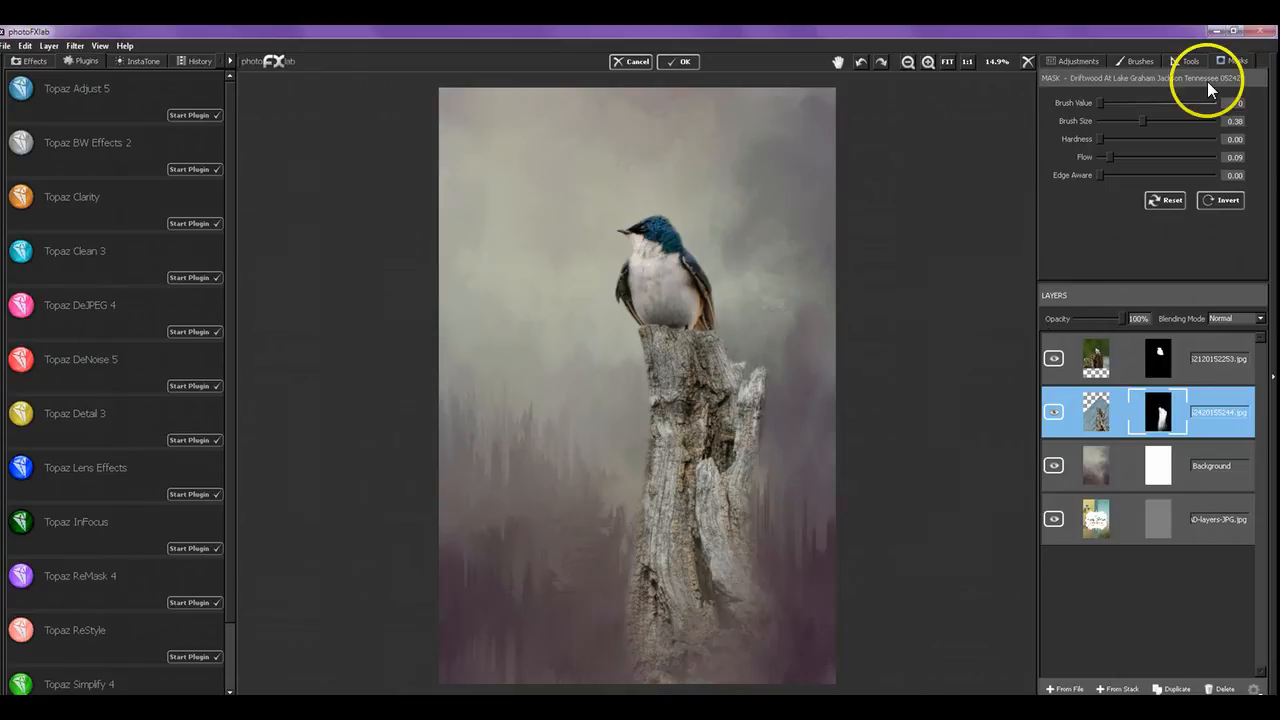
pyautogui.click(838, 669)
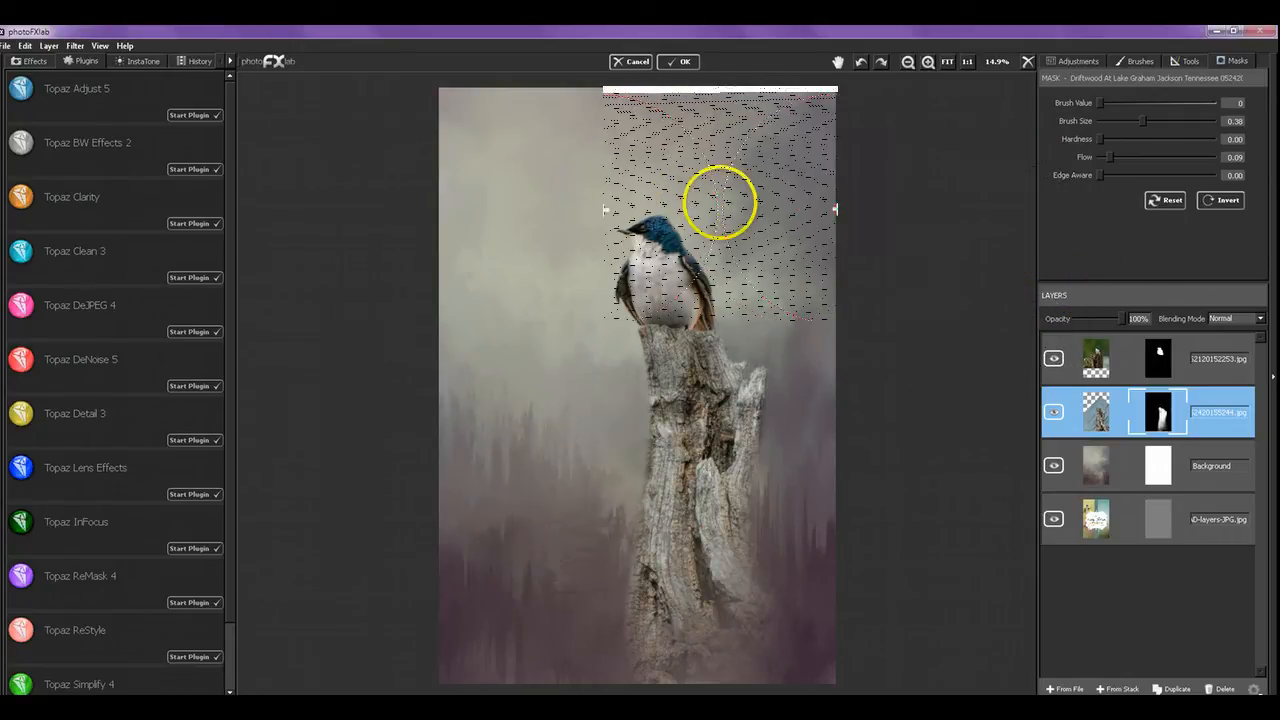
# Inspect the swallow and the top of the stump up close at 25%, 33.3% and 50% zoom.
pyautogui.click(928, 62)
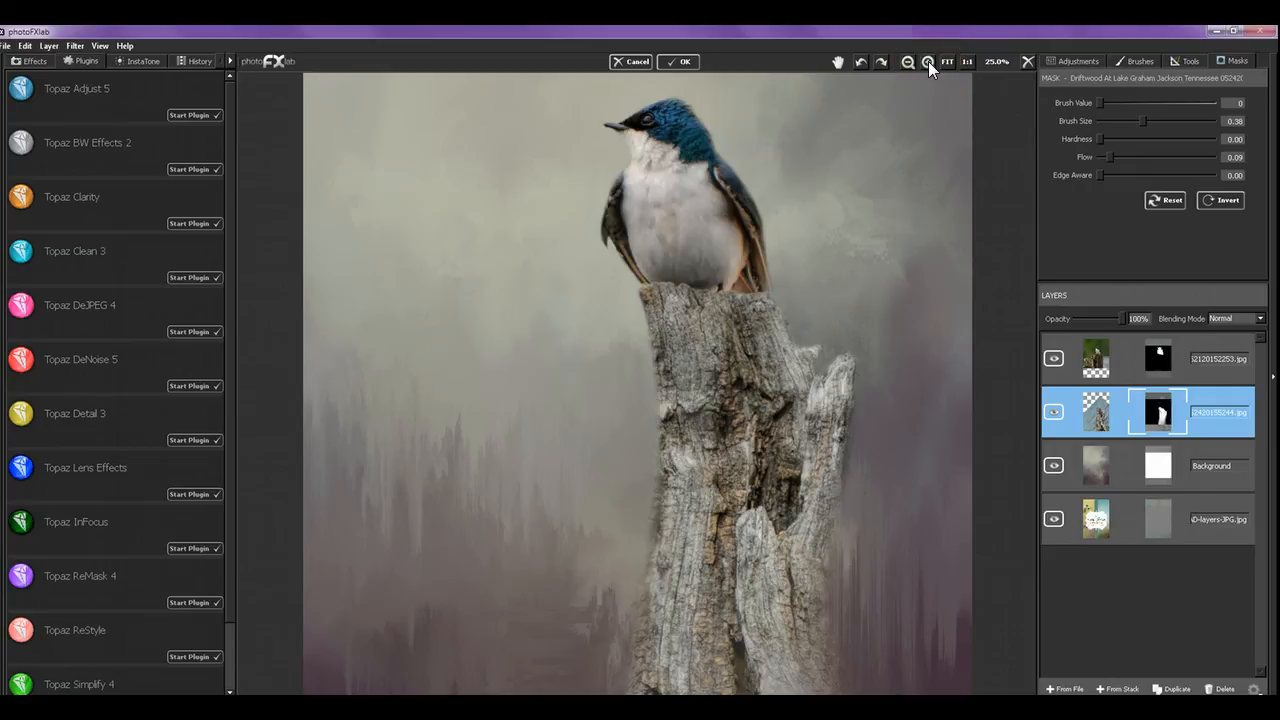
pyautogui.click(928, 61)
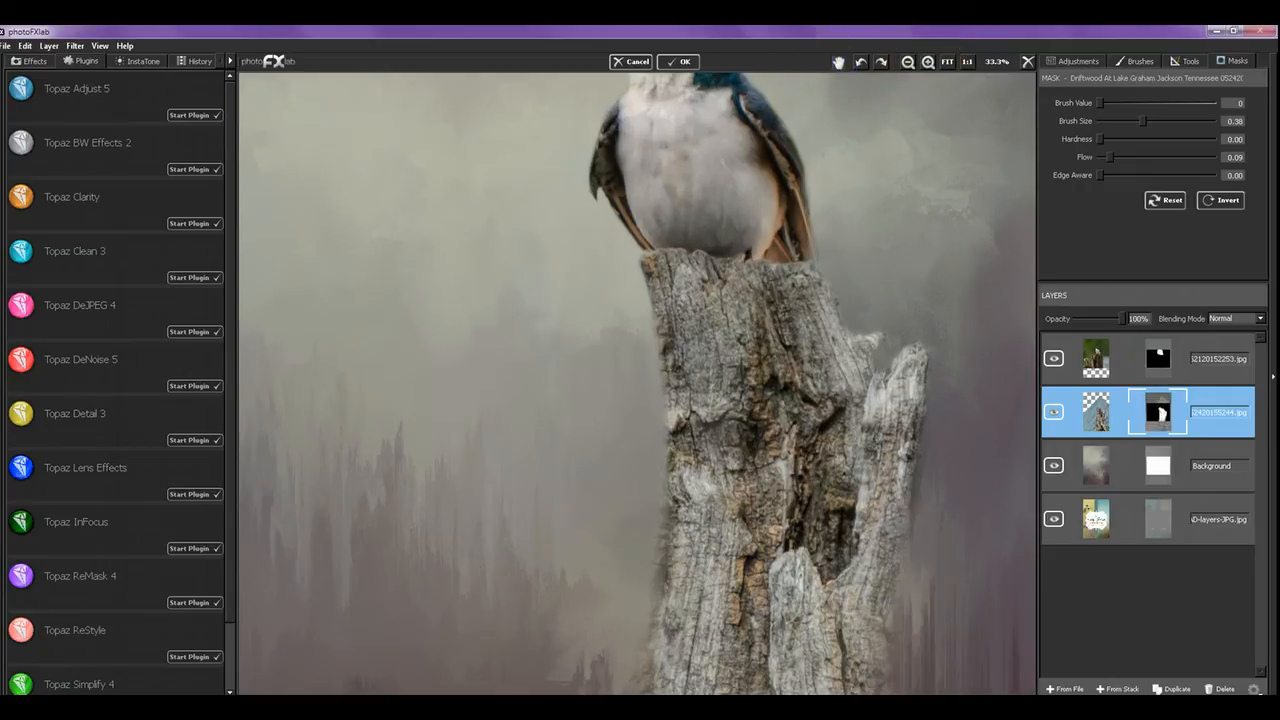
pyautogui.moveTo(876, 90); pyautogui.dragTo(870, 257)
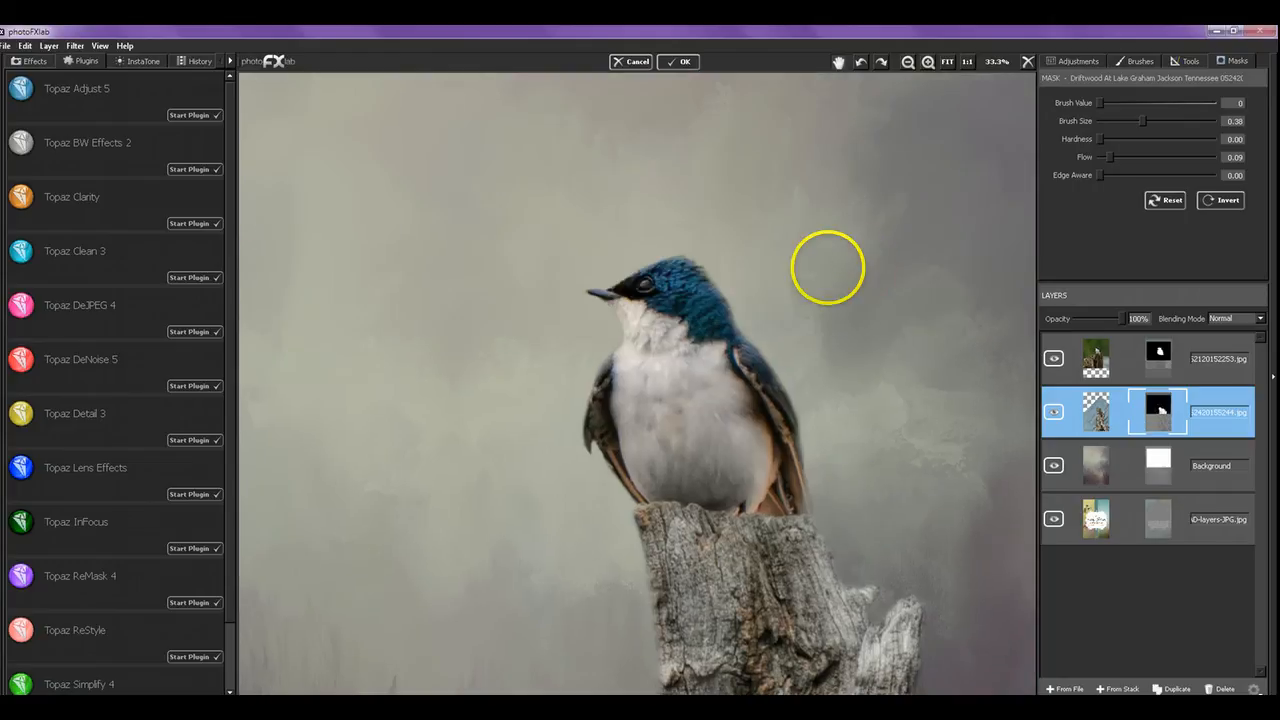
pyautogui.click(929, 59)
pyautogui.click(889, 172)
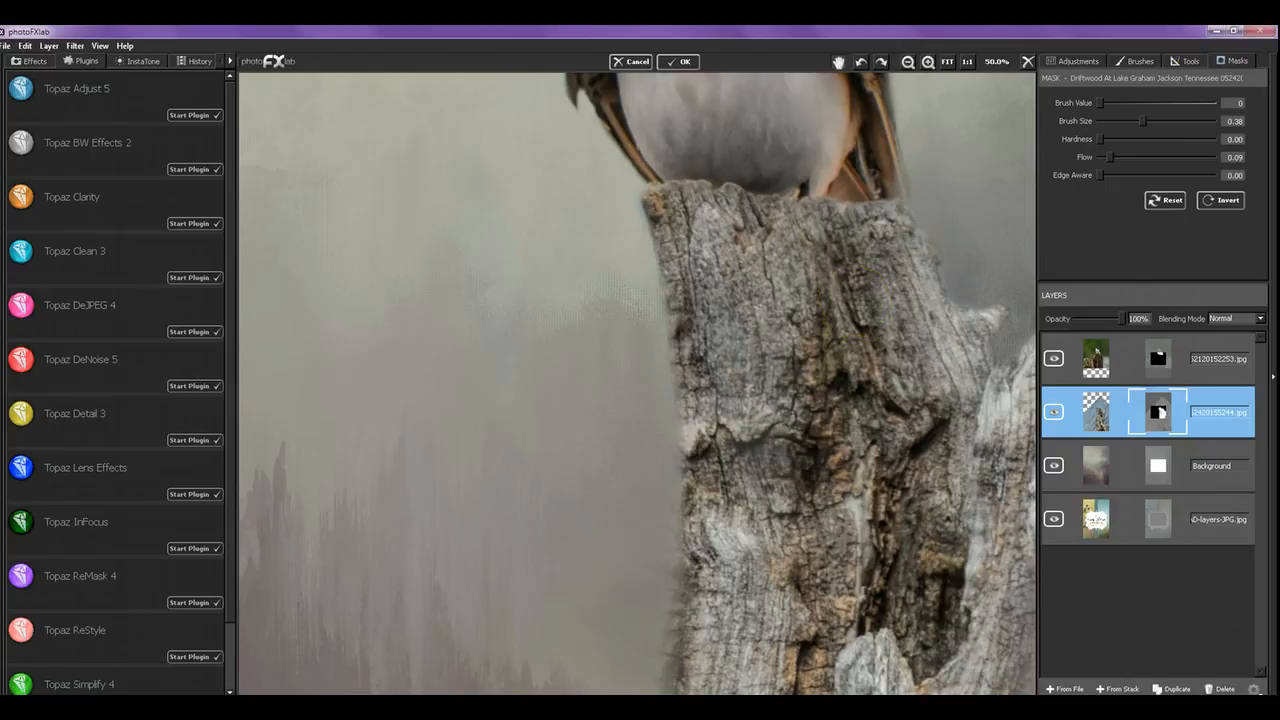
pyautogui.moveTo(960, 105); pyautogui.dragTo(848, 485)
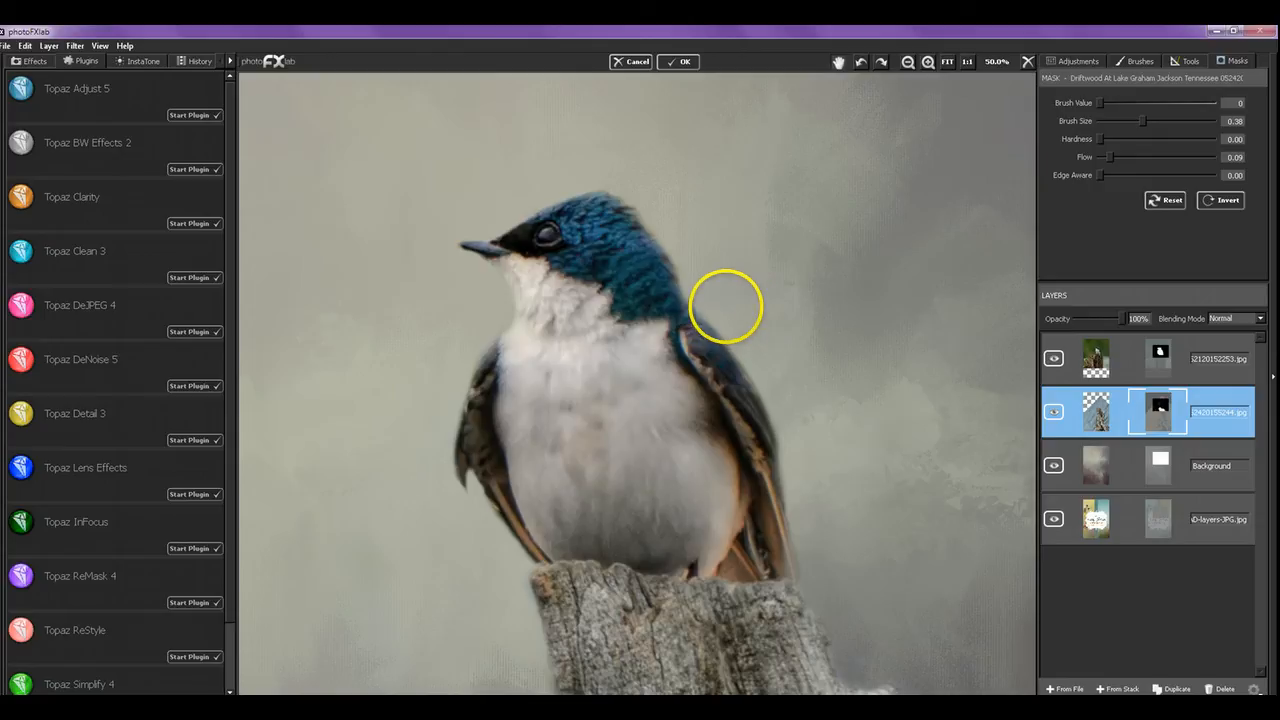
pyautogui.click(947, 64)
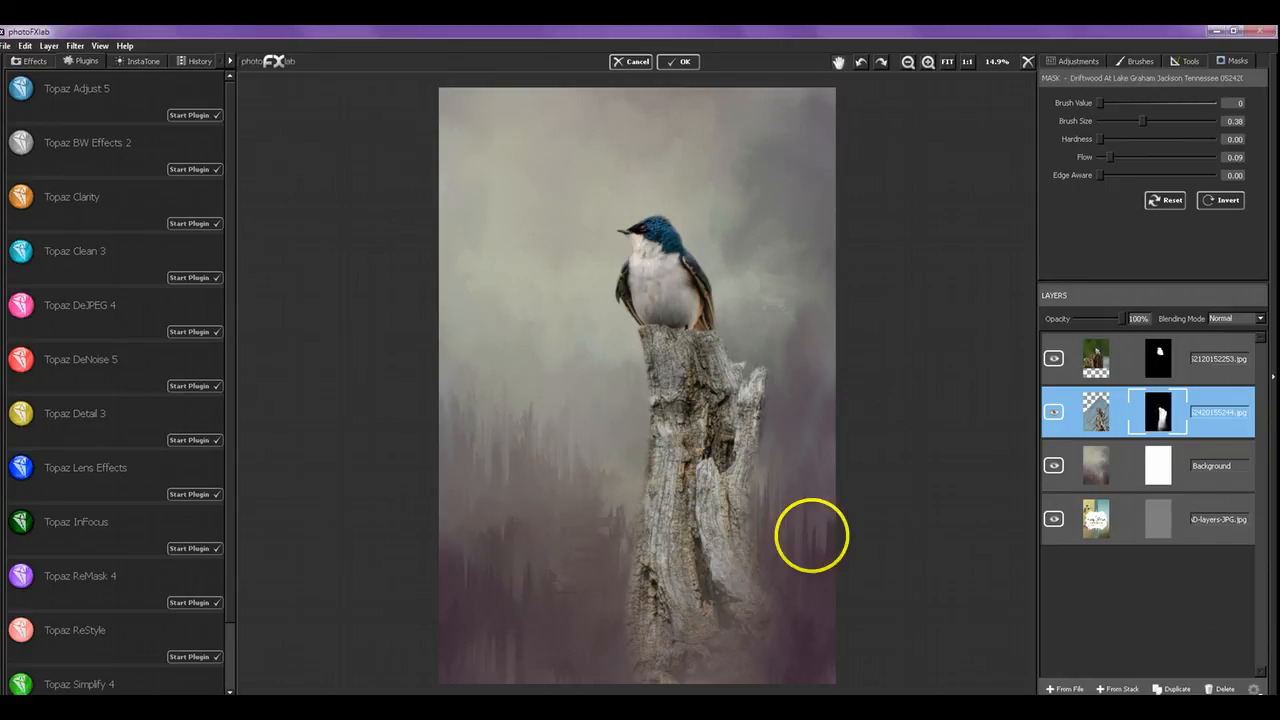
# Duplicate the Background texture layer, move the copy to the top of the stack and set its blending mode to Soft Light.
pyautogui.click(1128, 468)
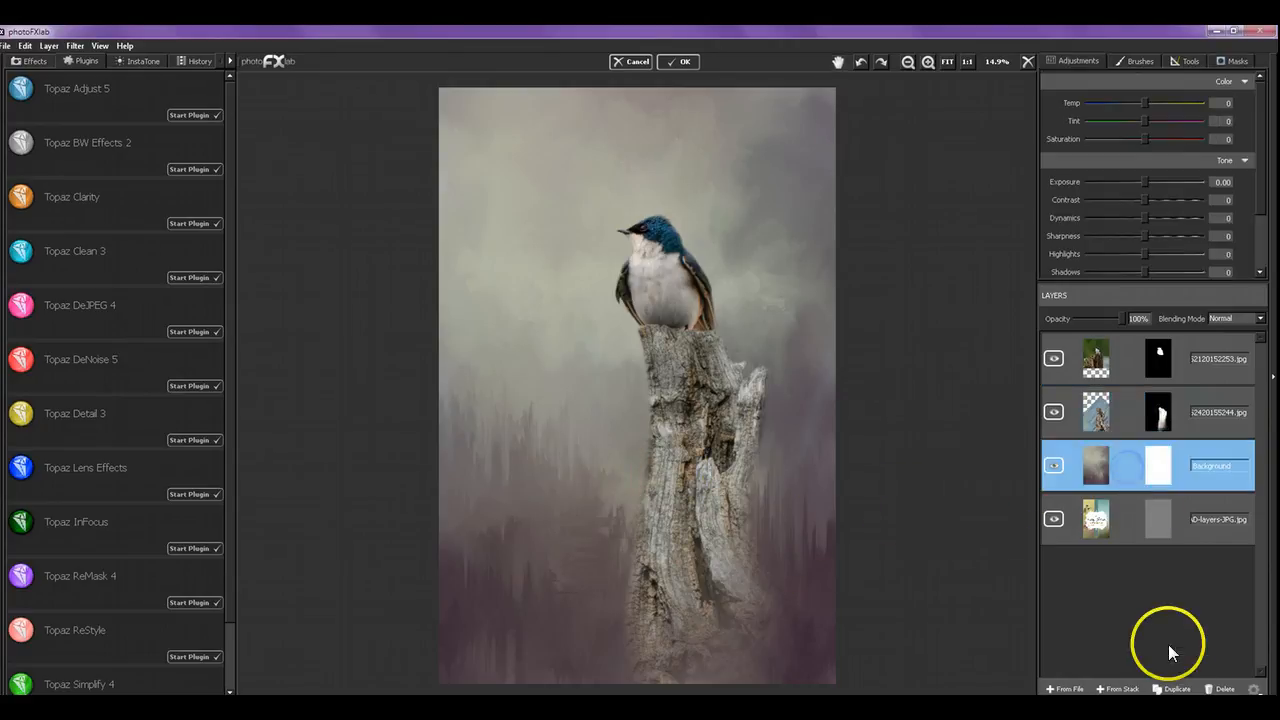
pyautogui.click(1172, 688)
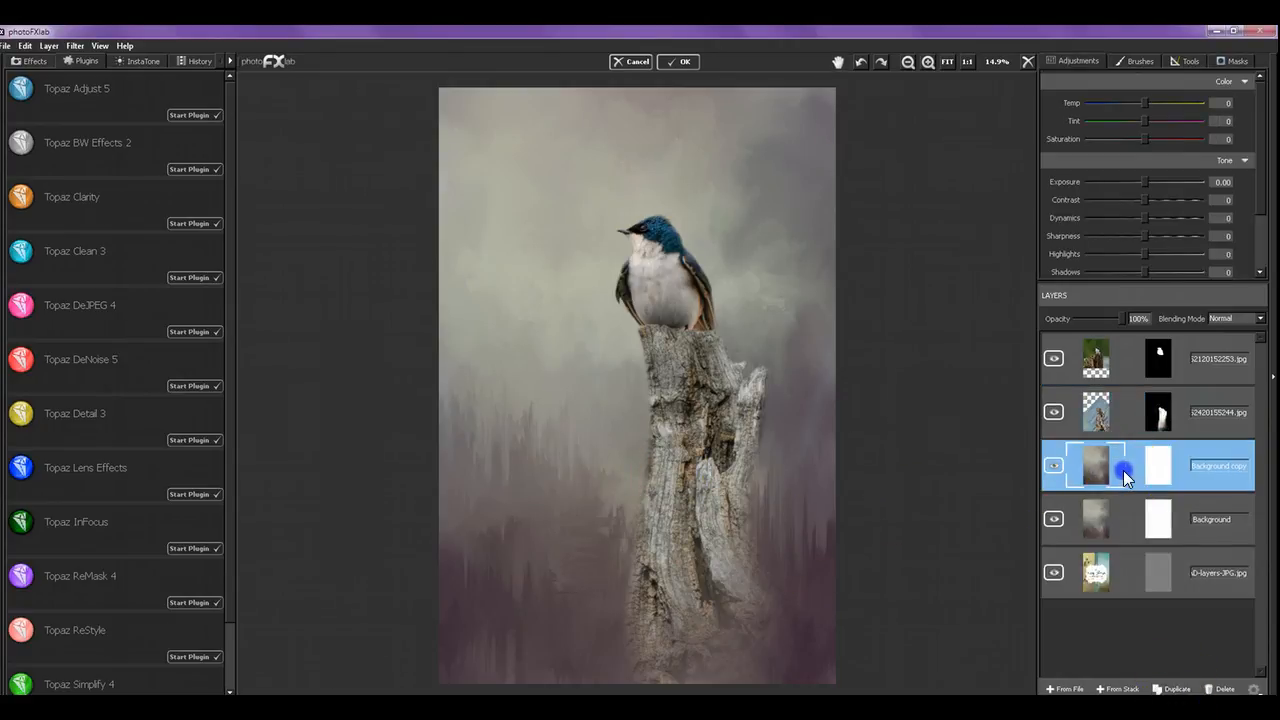
pyautogui.moveTo(1124, 475); pyautogui.dragTo(1120, 355)
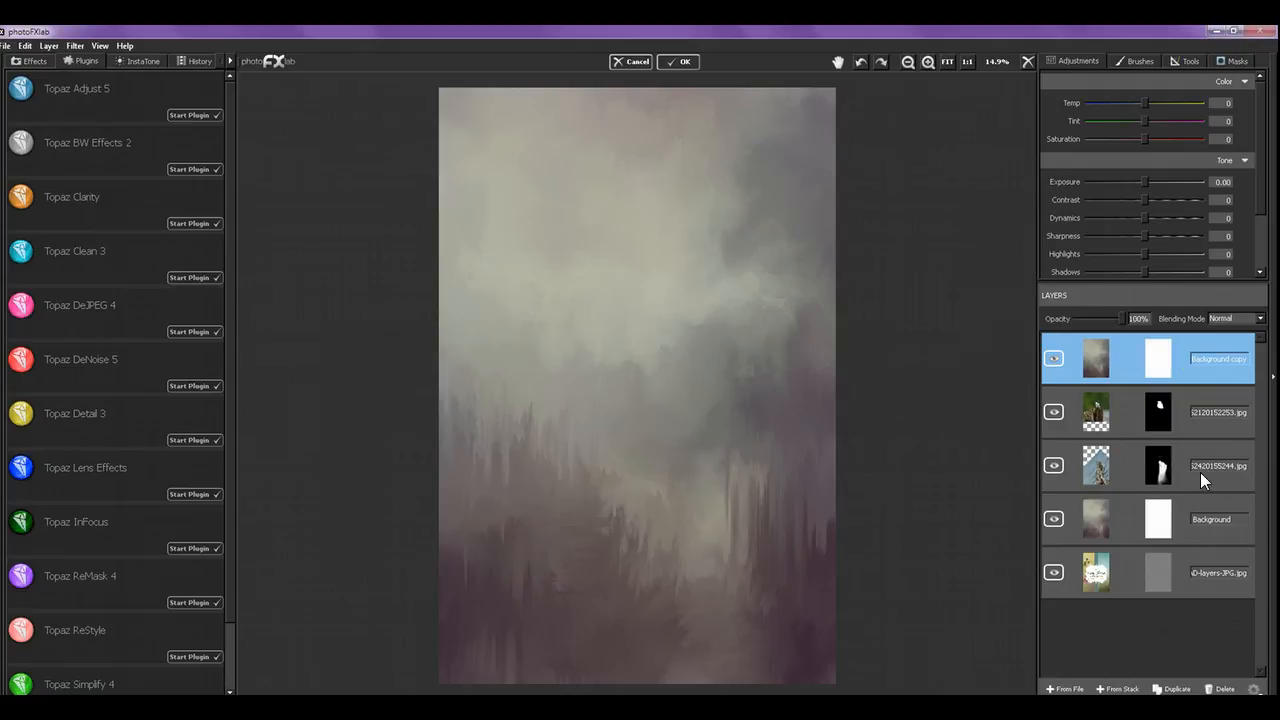
pyautogui.click(1222, 318)
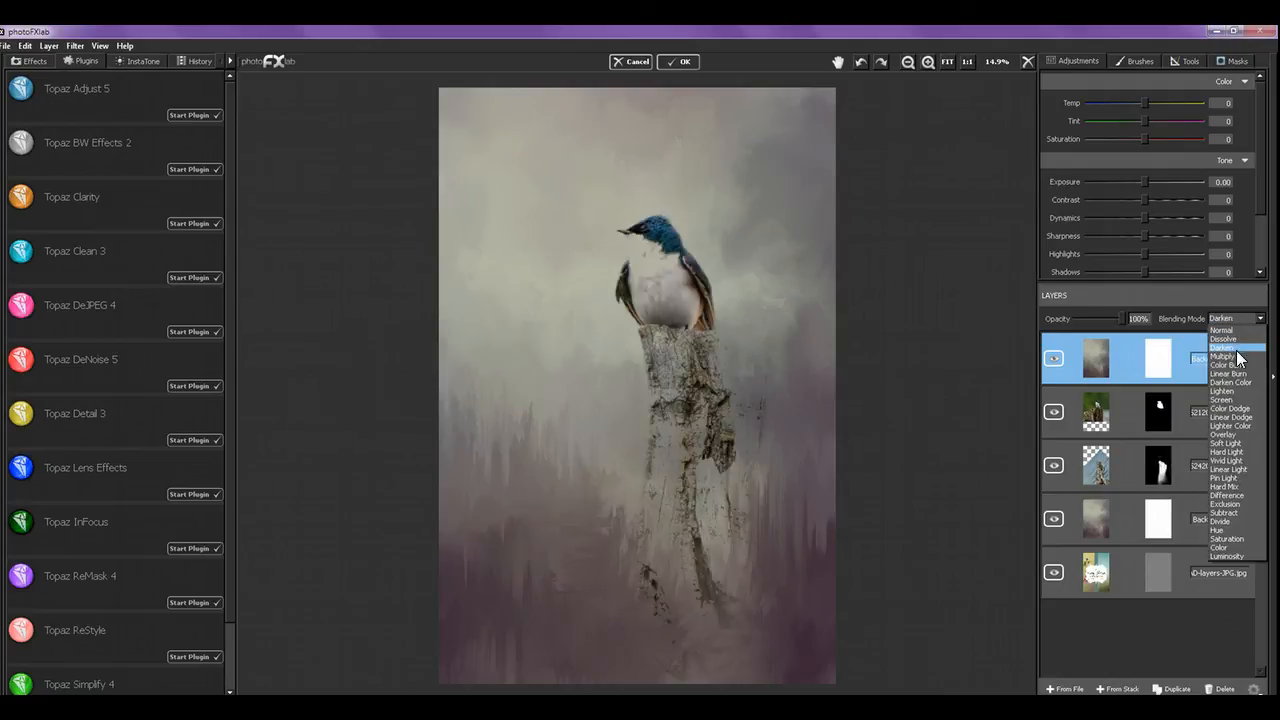
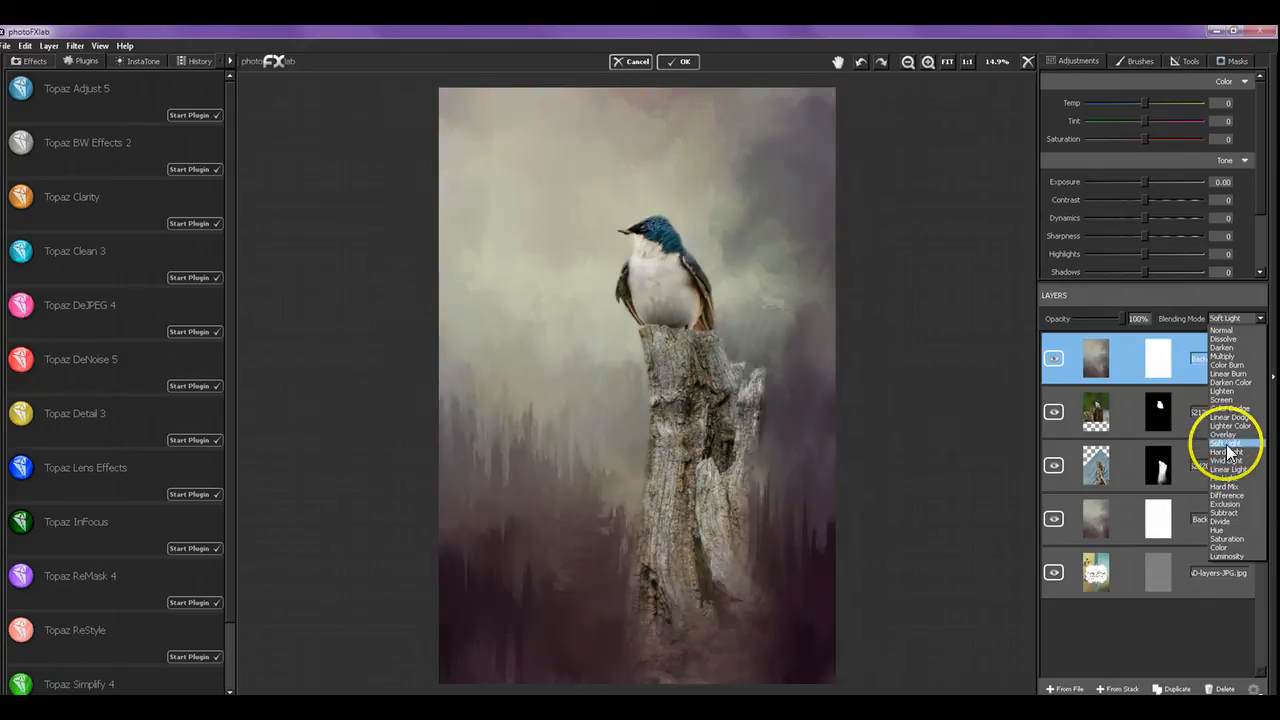
pyautogui.click(1227, 443)
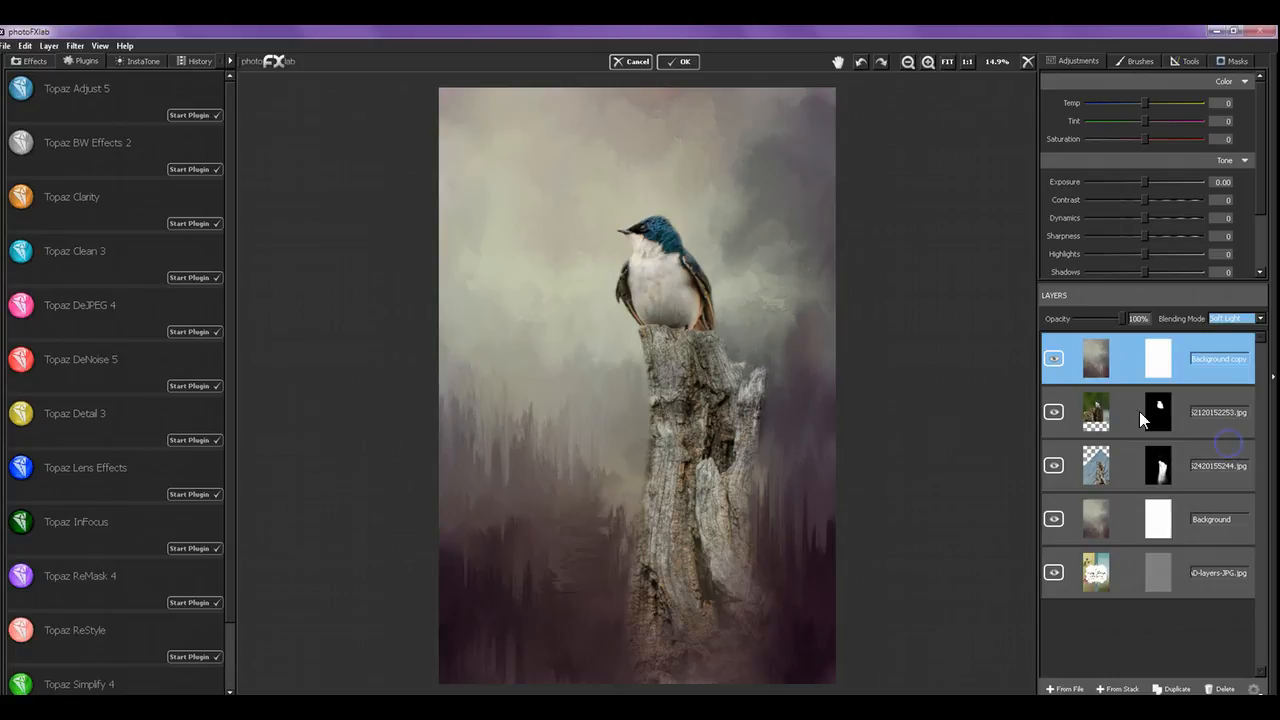
# Compare the image with the Soft Light background copy hidden and shown, leaving the layer visible.
pyautogui.click(1059, 361)
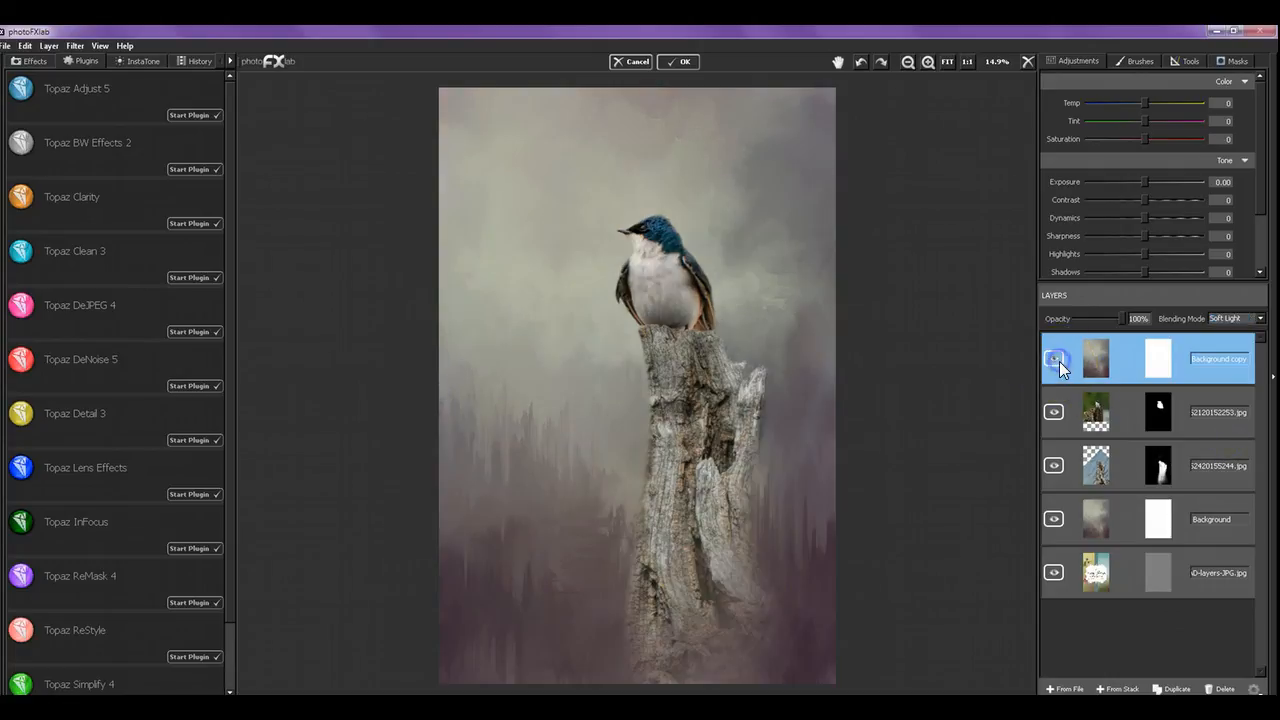
pyautogui.click(1059, 361)
pyautogui.click(1059, 361)
pyautogui.click(1059, 361)
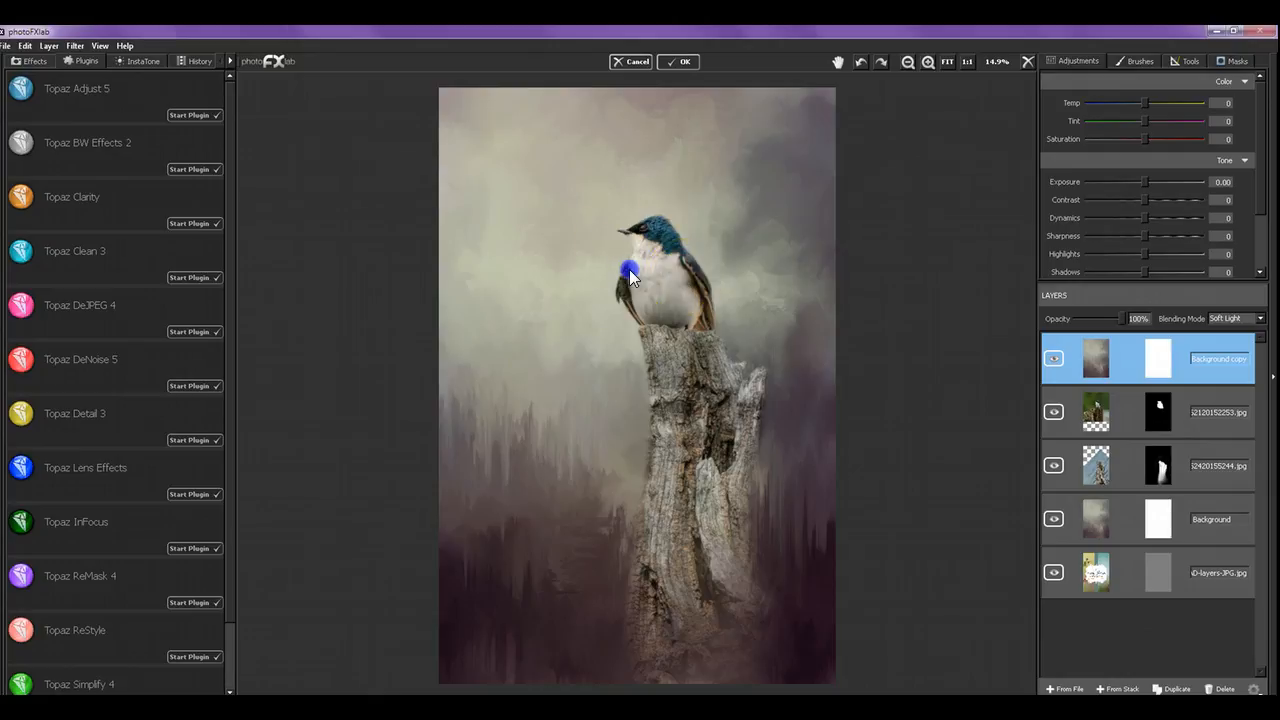
pyautogui.click(1059, 361)
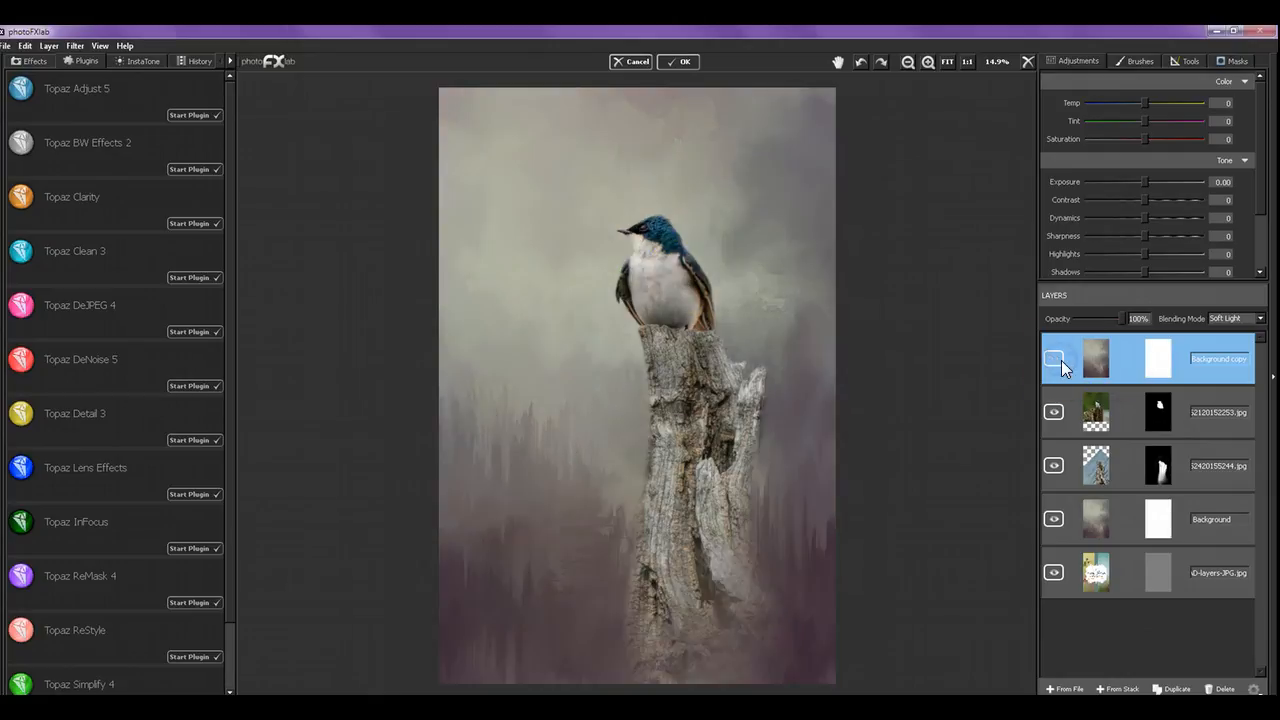
pyautogui.click(1059, 361)
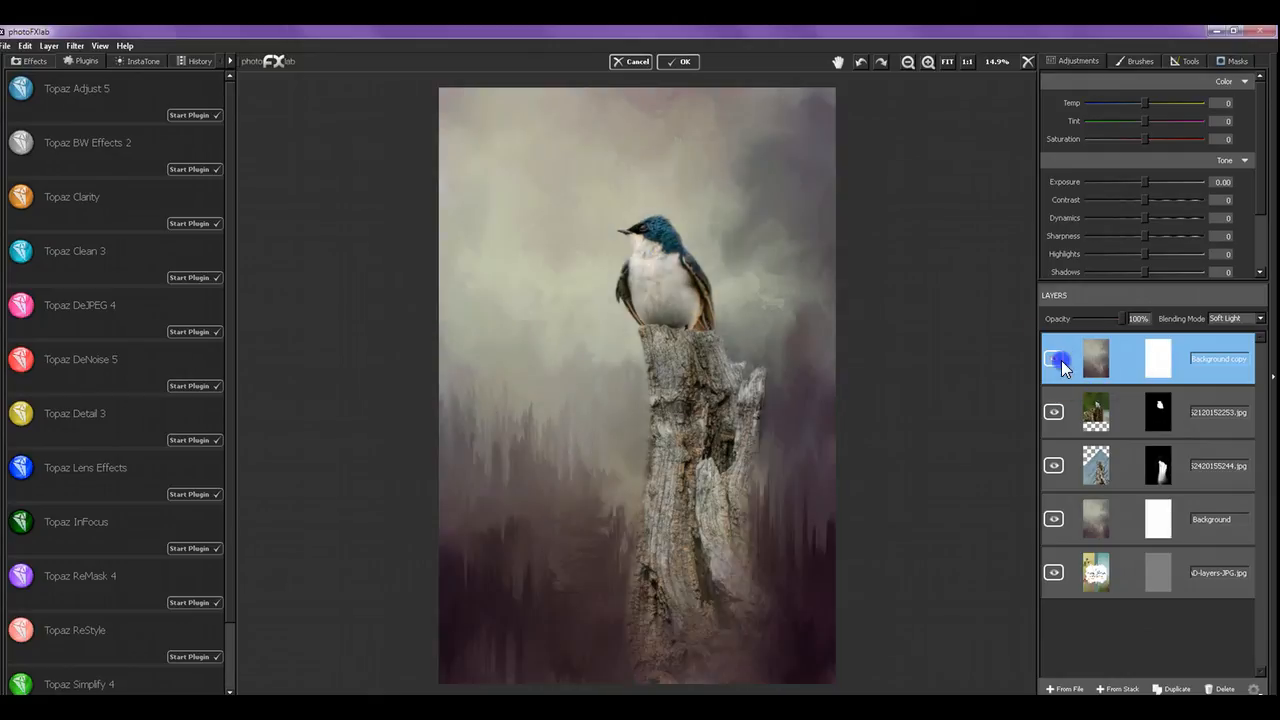
pyautogui.click(1061, 361)
pyautogui.click(1061, 361)
pyautogui.click(1061, 360)
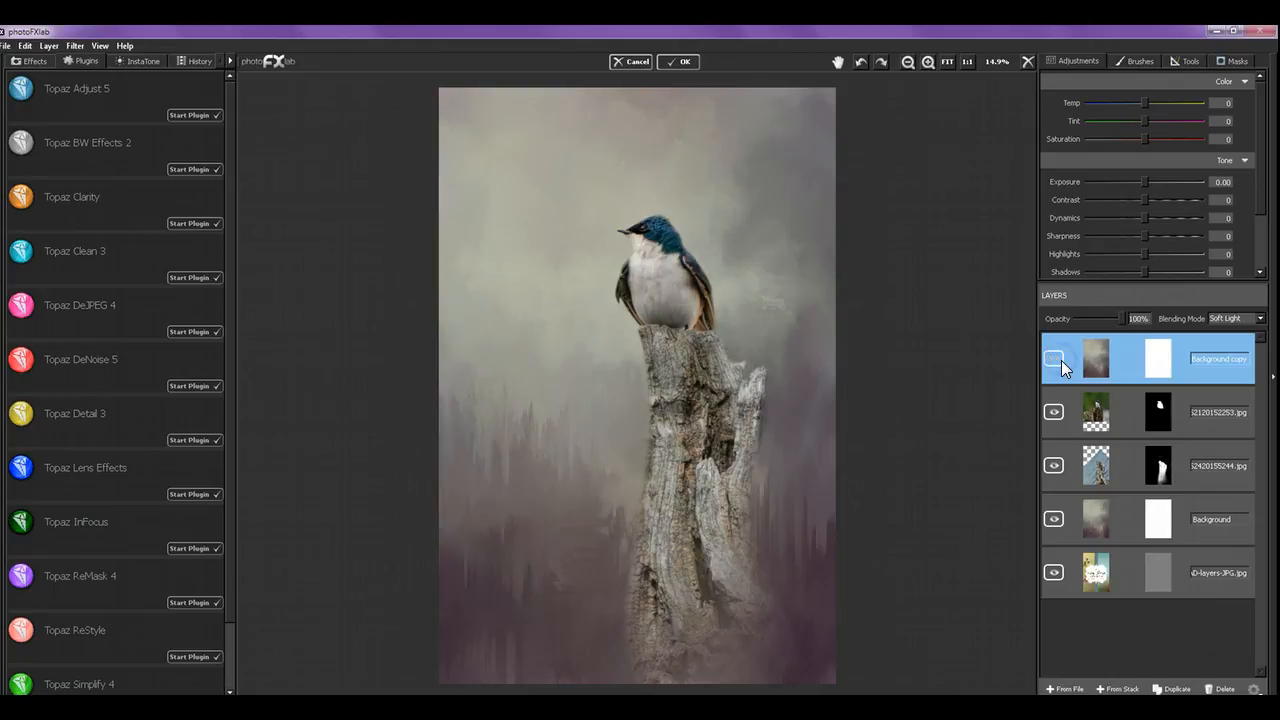
pyautogui.click(1061, 360)
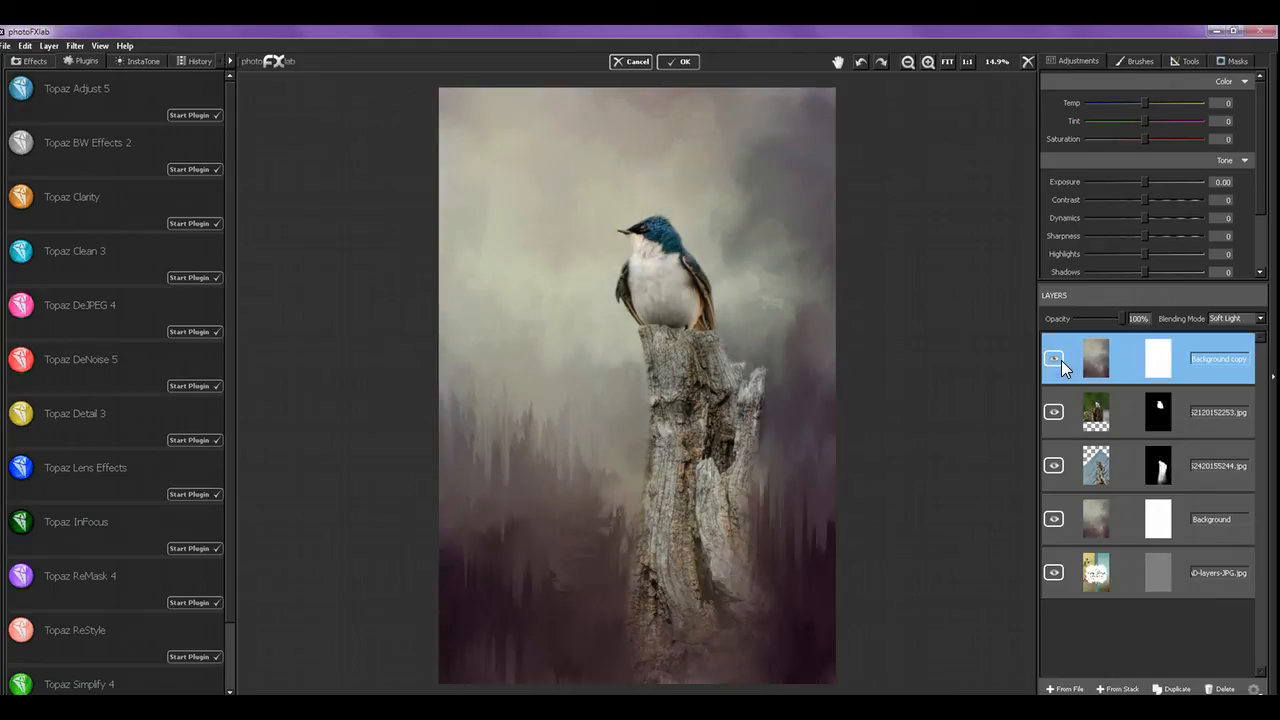
pyautogui.click(1061, 360)
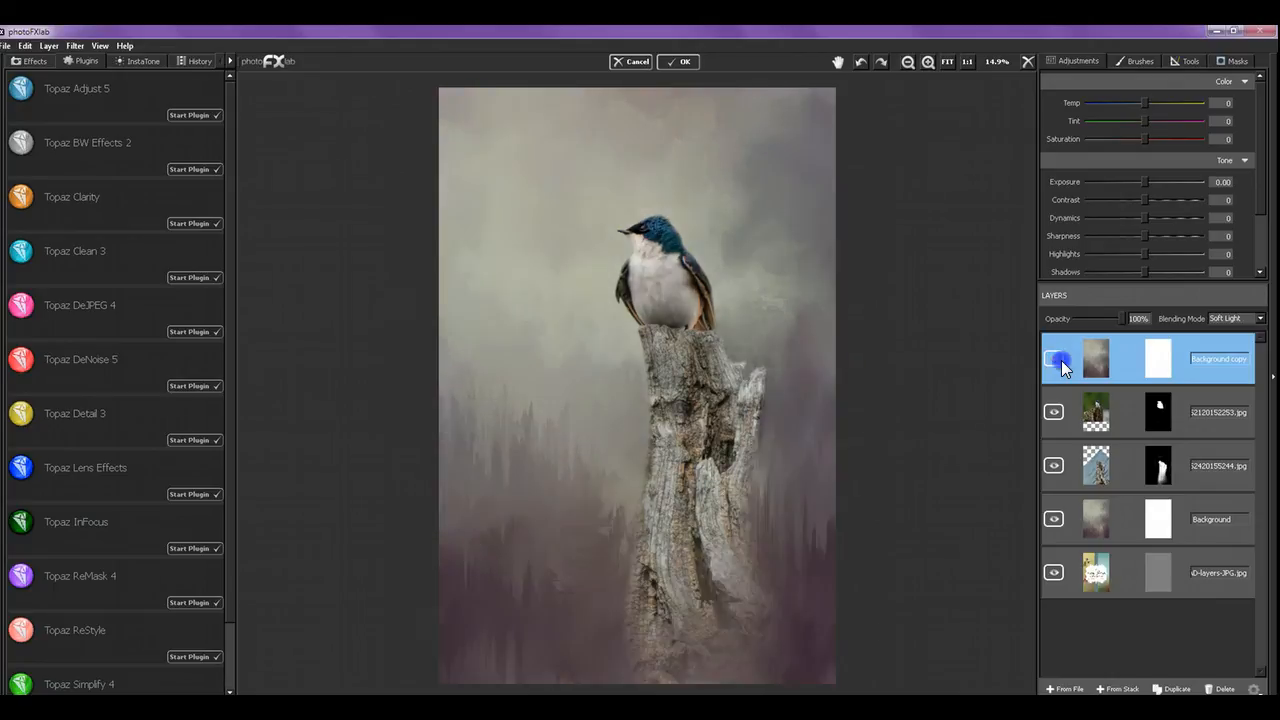
pyautogui.click(1061, 360)
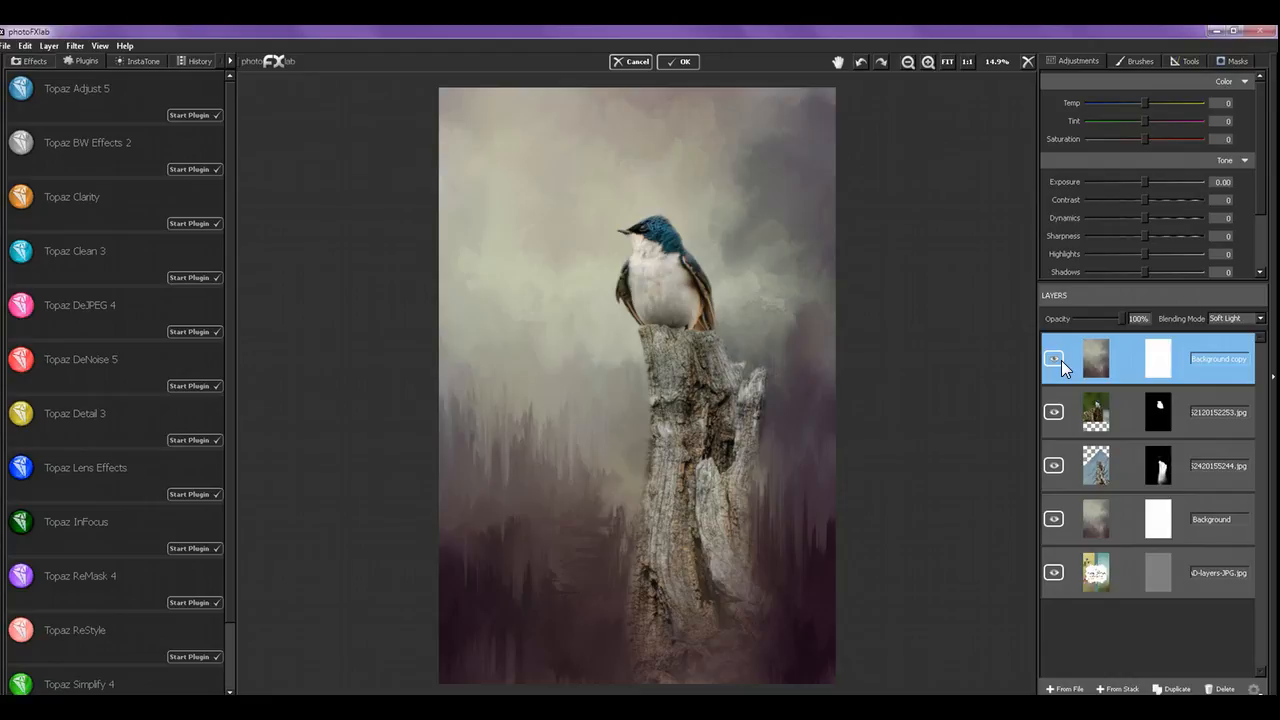
# Change the background copy's blending mode to Multiply, trying its opacity and leaving it at 100%.
pyautogui.click(1236, 322)
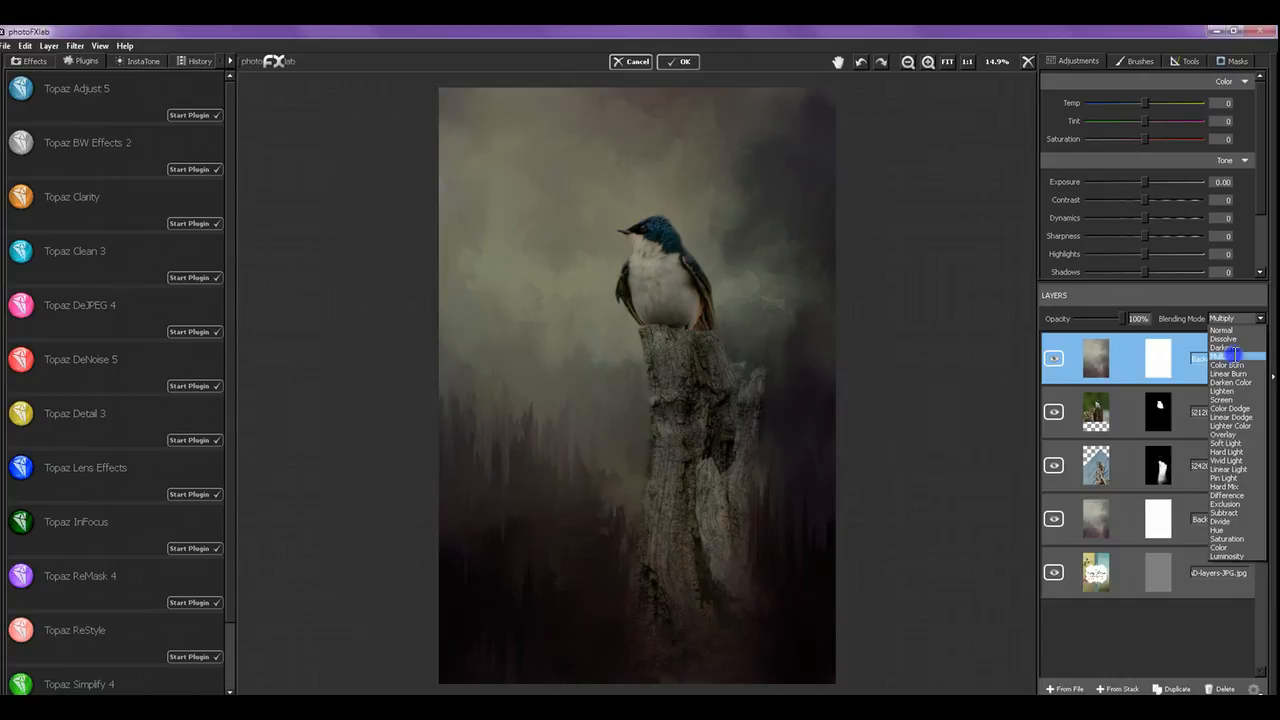
pyautogui.click(1236, 355)
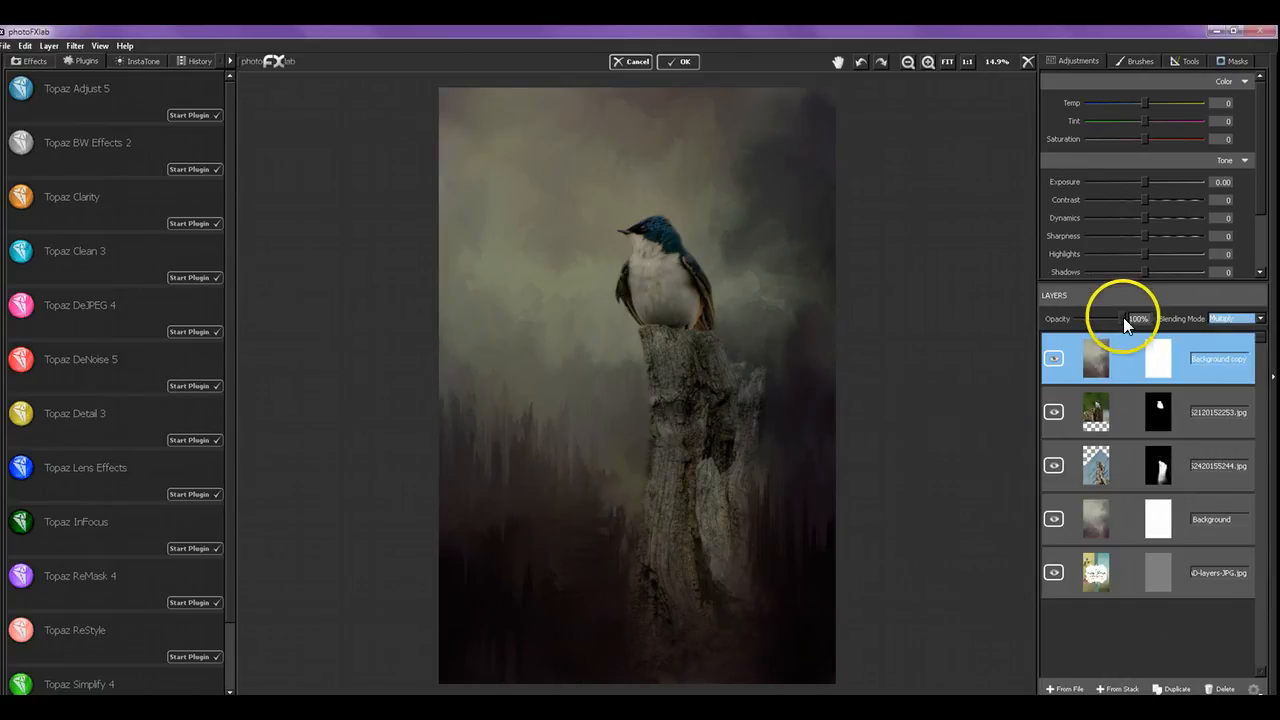
pyautogui.moveTo(1123, 318); pyautogui.dragTo(1123, 318)
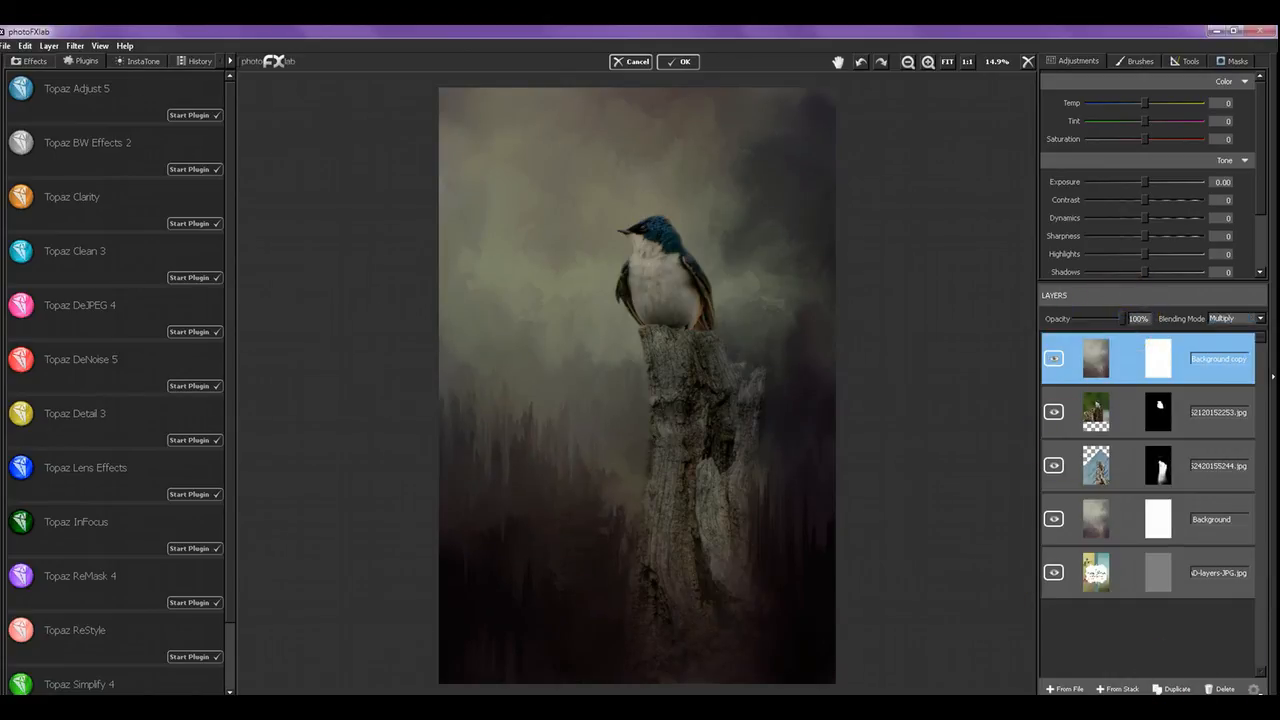
# Duplicate the Multiply texture layer and set the new top copy's blending mode to Soft Light.
pyautogui.click(1180, 689)
pyautogui.click(1231, 318)
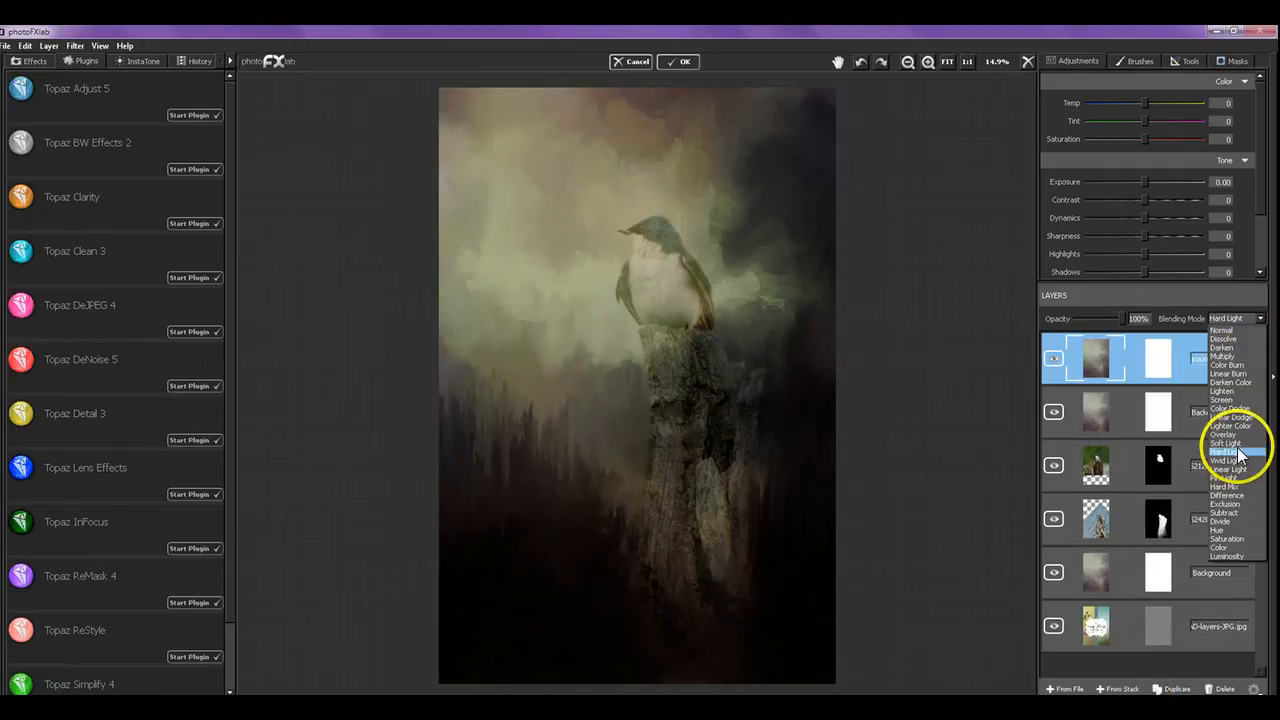
pyautogui.click(1238, 446)
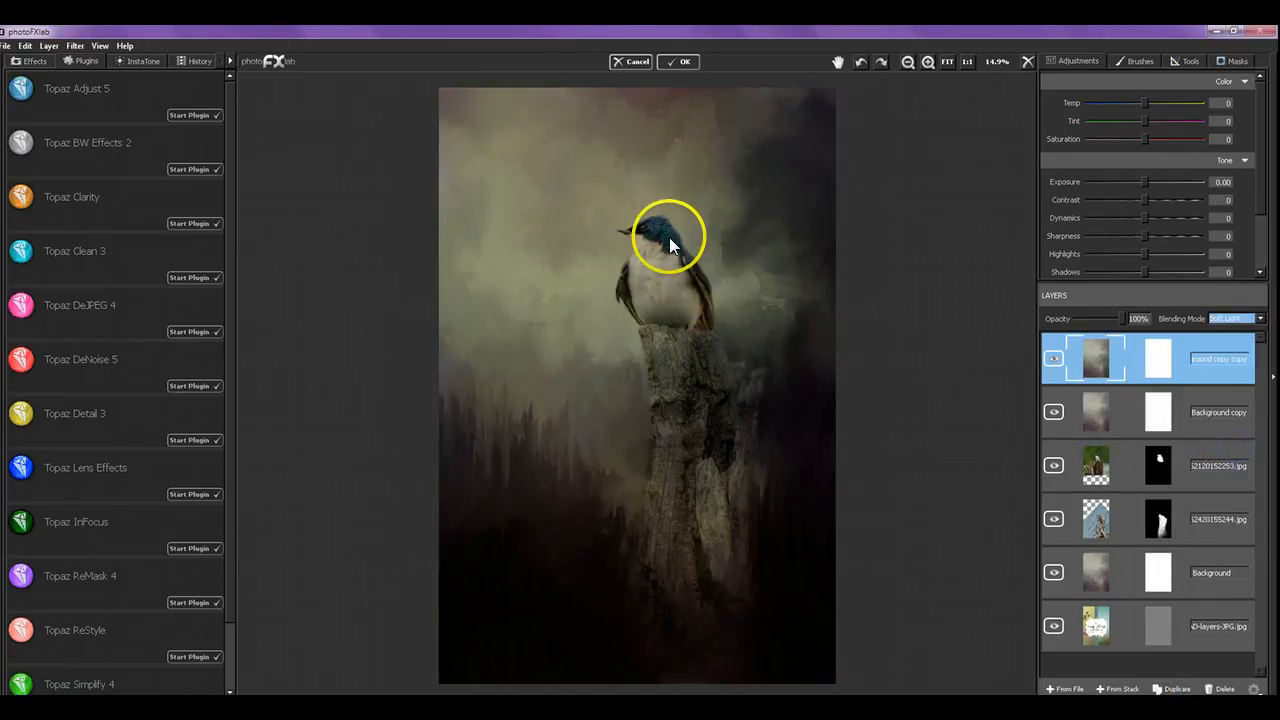
# Try different opacities on the Multiply background copy and set it to 49%.
pyautogui.click(1123, 413)
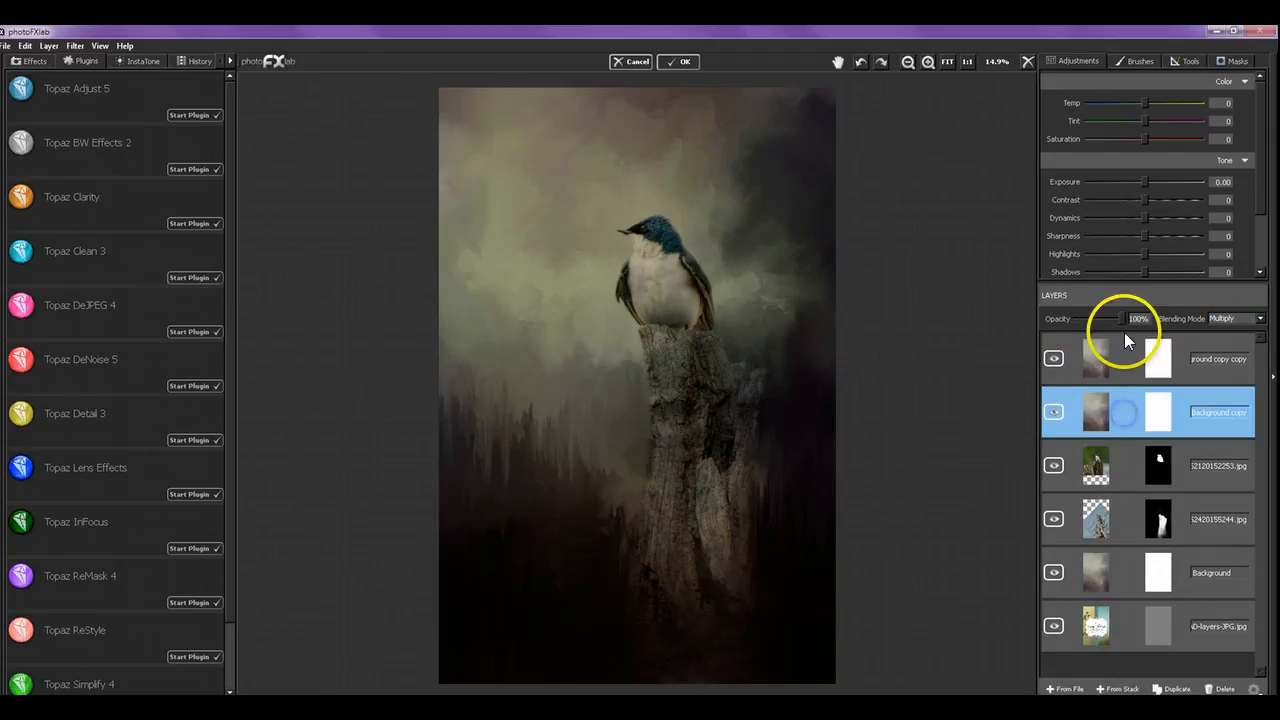
pyautogui.moveTo(1124, 318); pyautogui.dragTo(1075, 320)
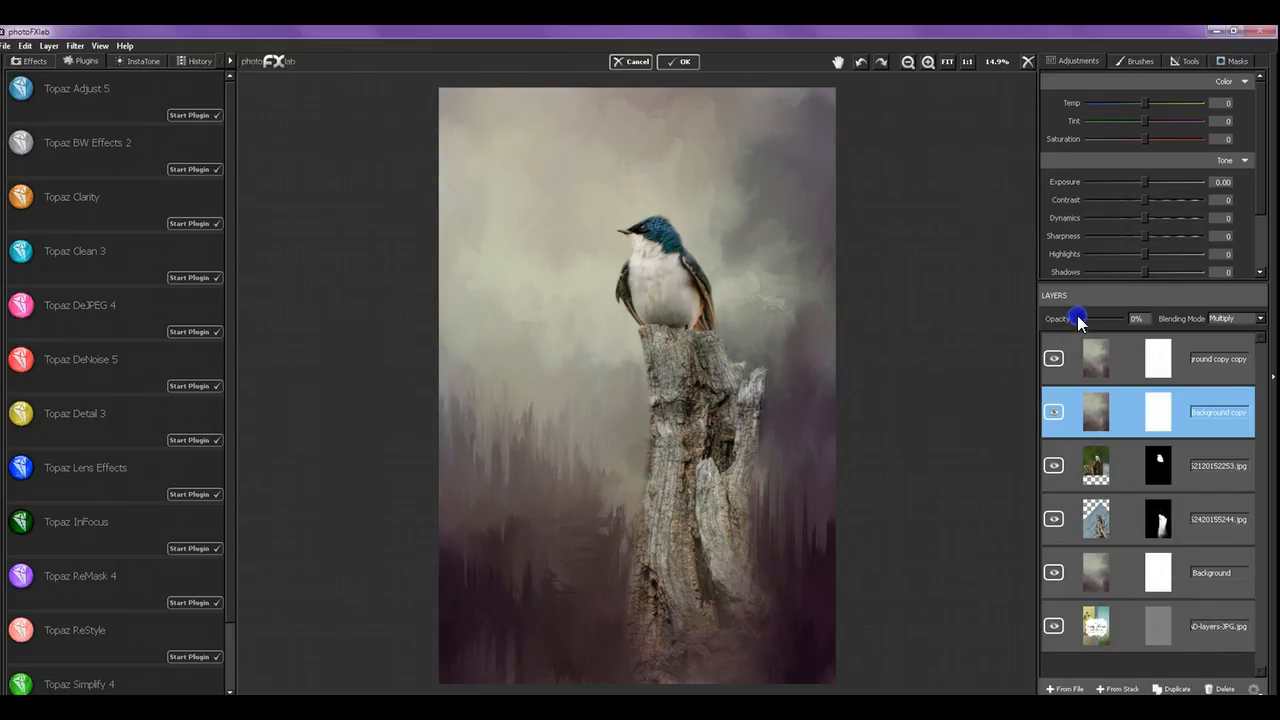
pyautogui.moveTo(1078, 318); pyautogui.dragTo(1110, 319)
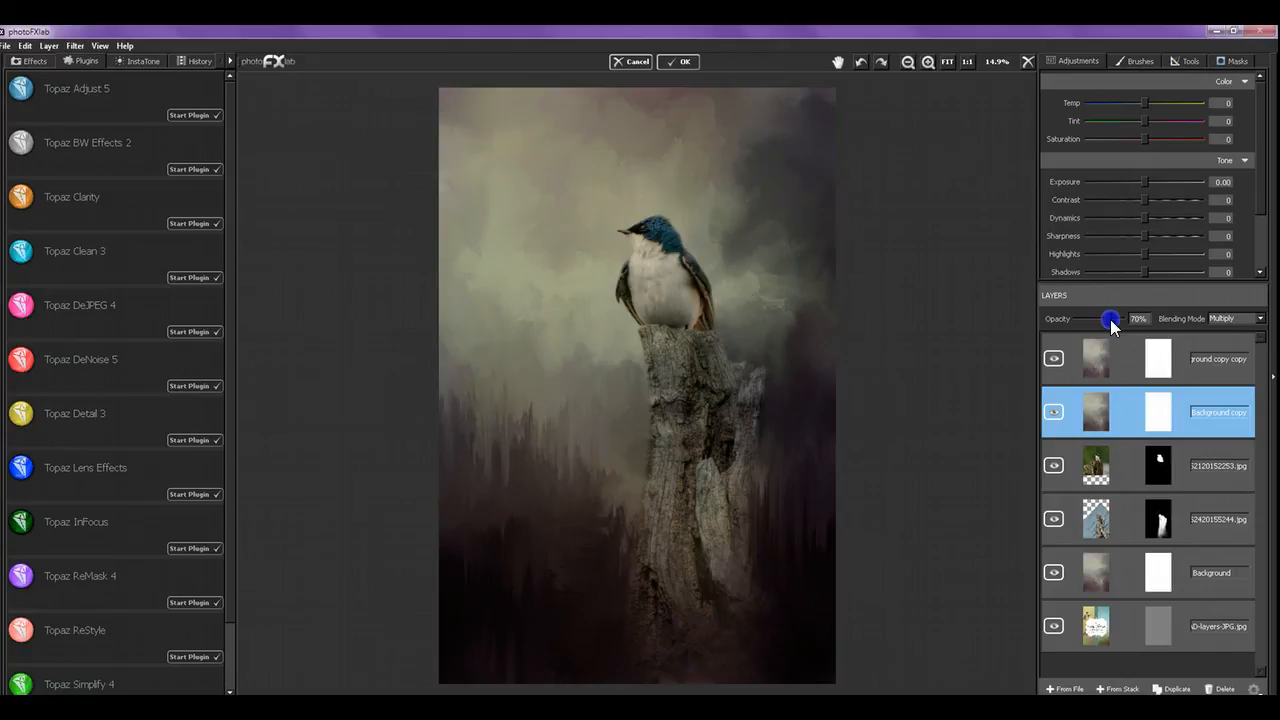
pyautogui.moveTo(1110, 319); pyautogui.dragTo(1096, 318)
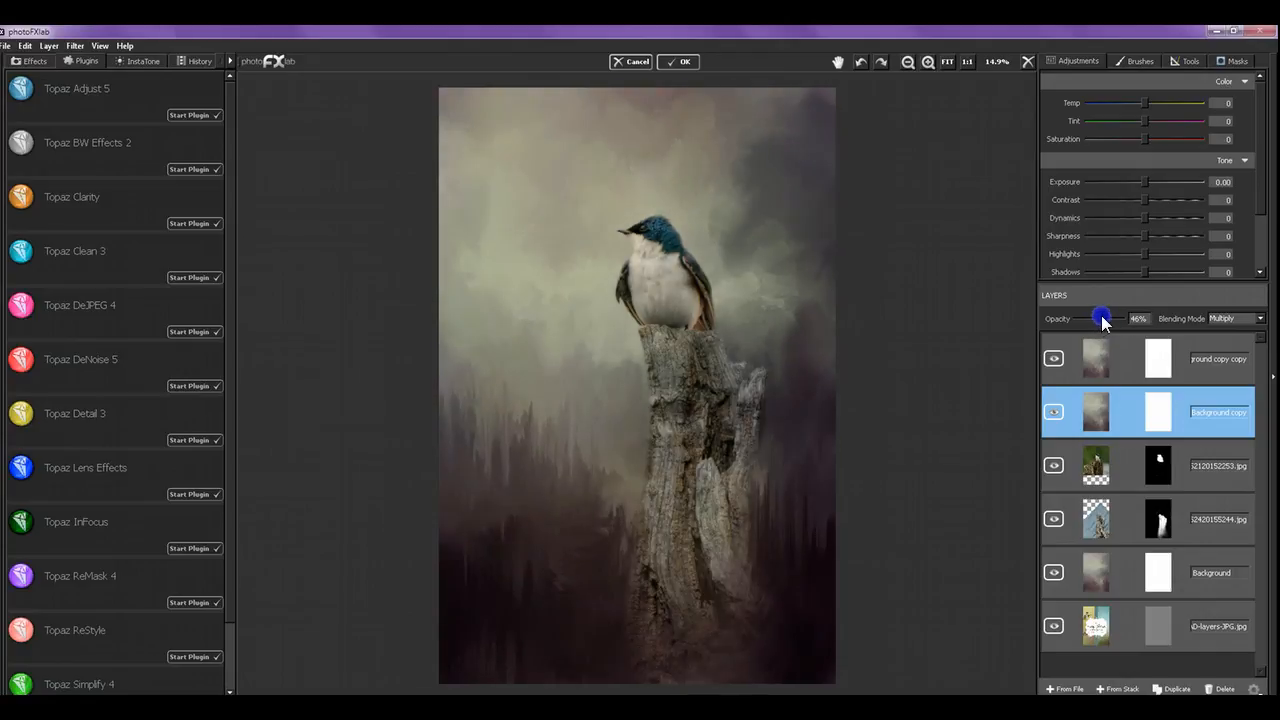
pyautogui.moveTo(1099, 316); pyautogui.dragTo(1101, 318)
# Check the Soft Light copy's effect, leaving it at 100% opacity, and compare the image with the Multiply copy hidden and shown.
pyautogui.click(1125, 370)
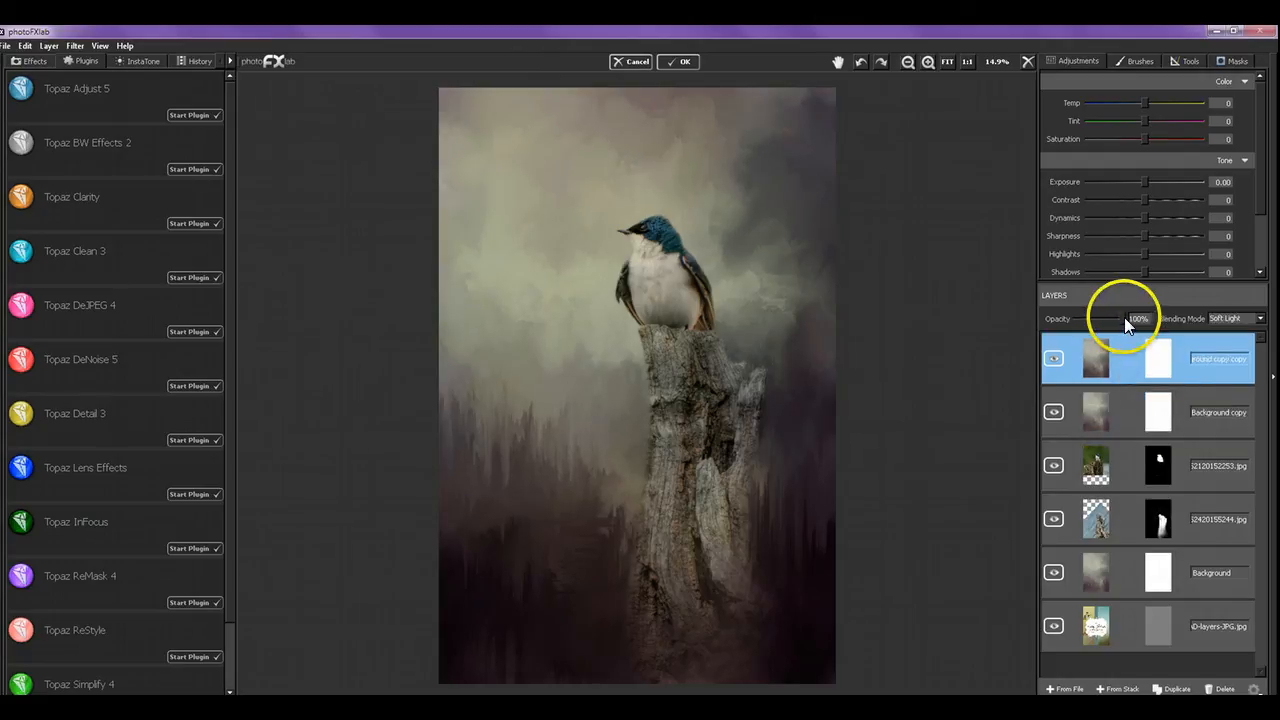
pyautogui.moveTo(1124, 317)
pyautogui.mouseDown()
pyautogui.moveTo(1035, 313)
pyautogui.moveTo(1137, 300)
pyautogui.moveTo(1049, 310)
pyautogui.moveTo(1154, 304)
pyautogui.moveTo(1043, 306)
pyautogui.moveTo(1154, 306)
pyautogui.moveTo(1053, 318)
pyautogui.moveTo(1148, 317)
pyautogui.mouseUp()
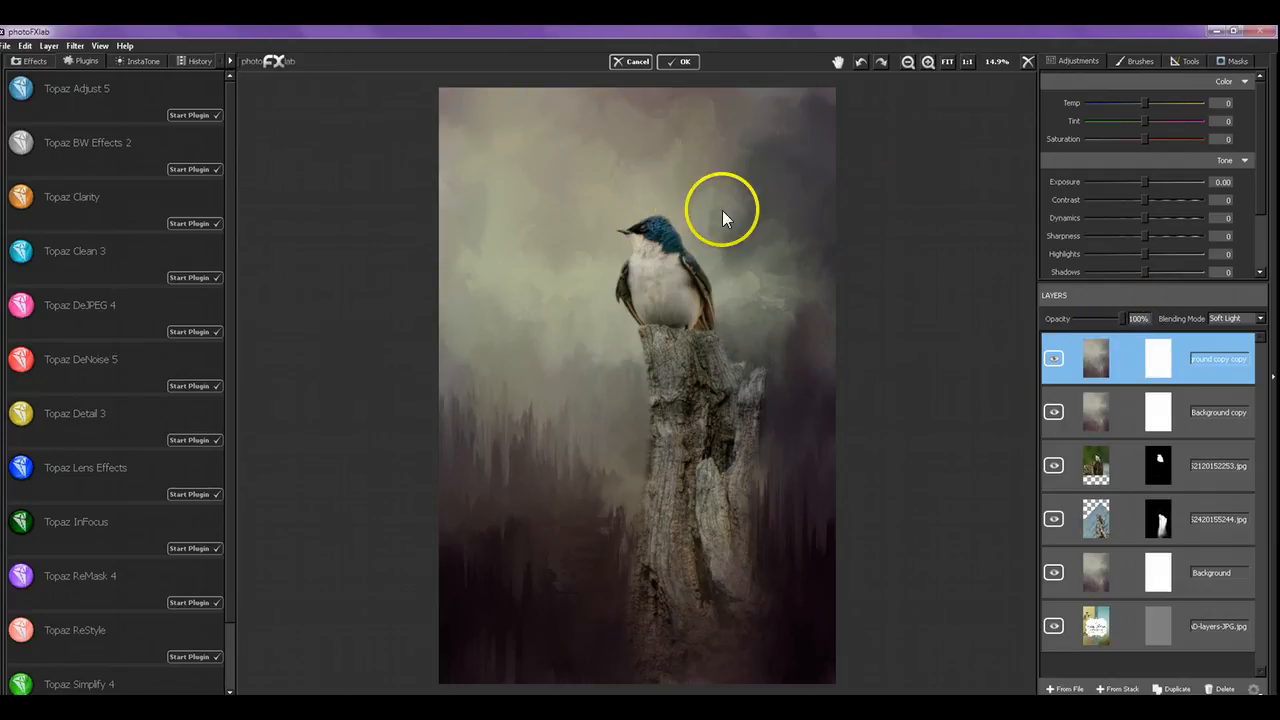
pyautogui.click(1063, 358)
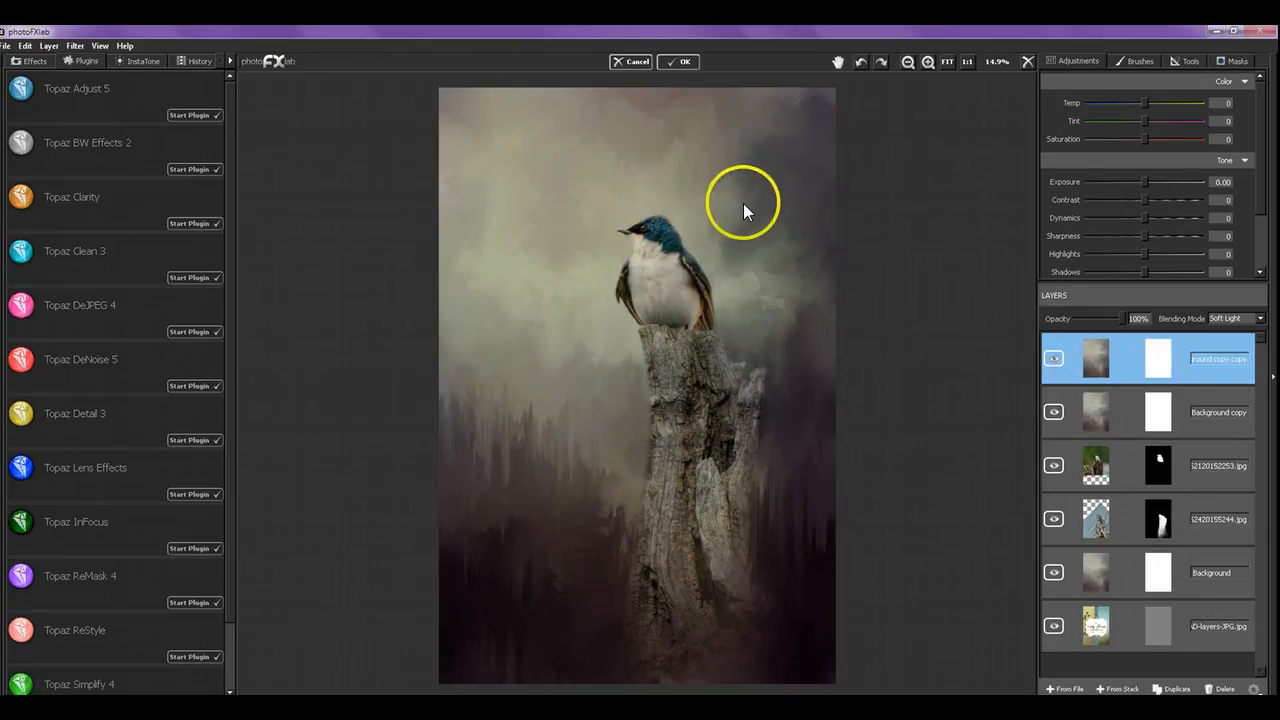
pyautogui.click(1128, 403)
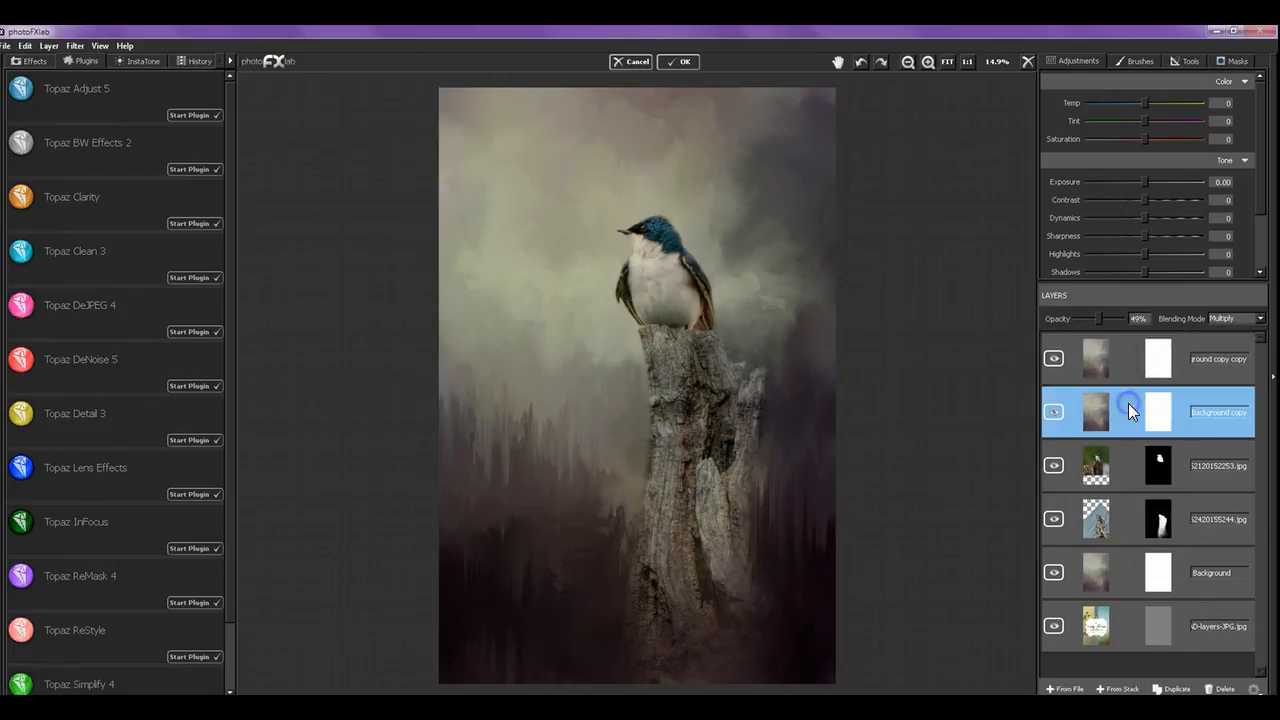
pyautogui.click(1059, 413)
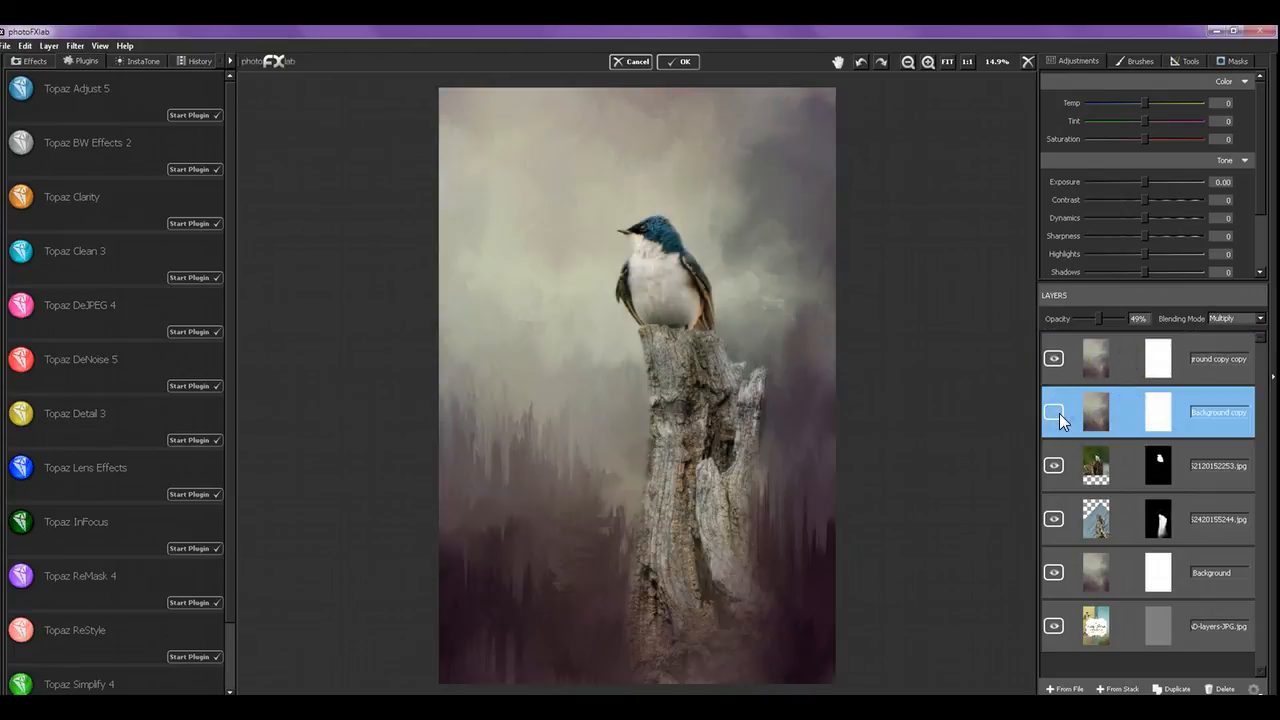
pyautogui.click(1059, 413)
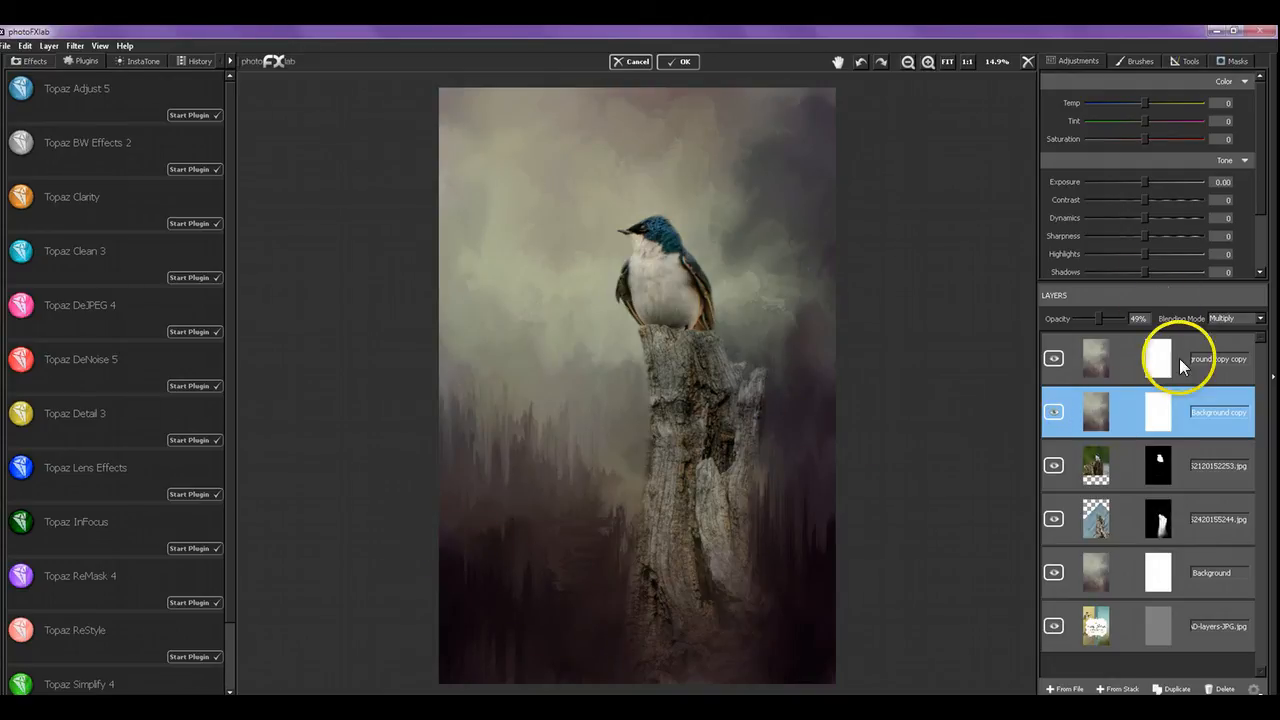
# Paint the Multiply background copy's mask around the swallow and down the stump with brush value 0, size 0.59 and flow 0.50.
pyautogui.click(1237, 61)
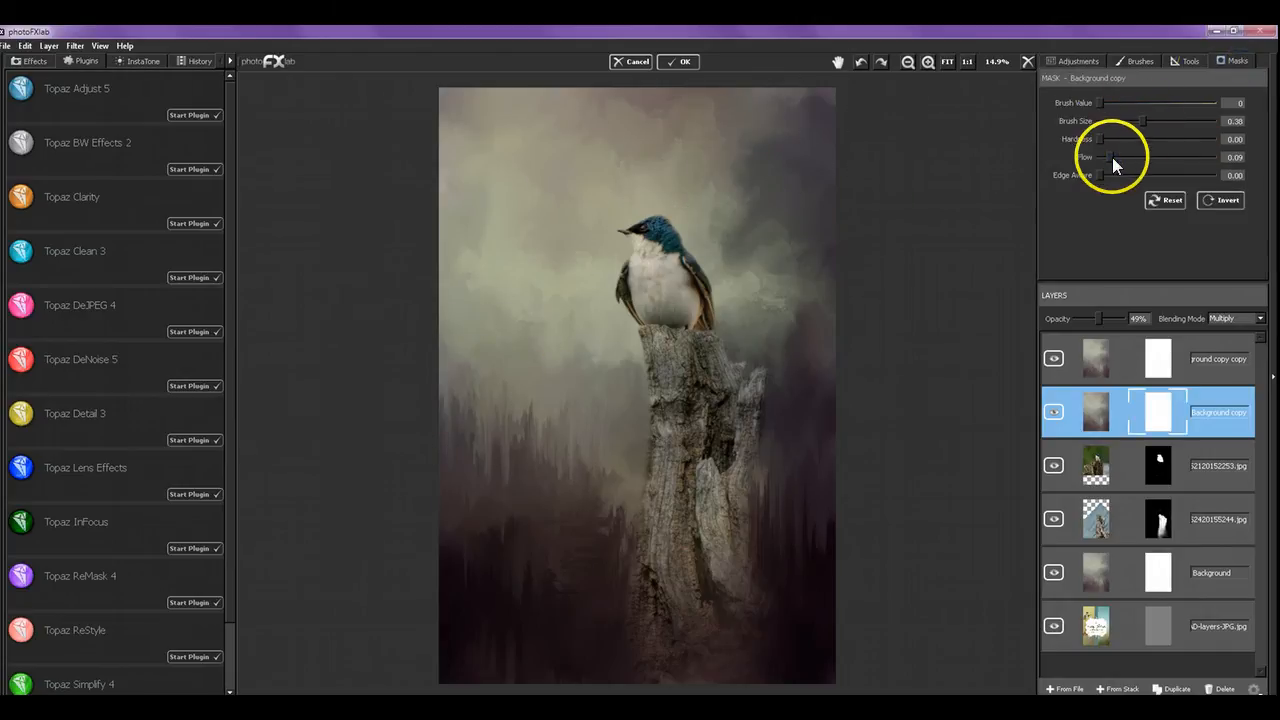
pyautogui.moveTo(1108, 157)
pyautogui.mouseDown()
pyautogui.moveTo(1157, 158)
pyautogui.moveTo(1143, 121)
pyautogui.moveTo(1169, 122)
pyautogui.mouseUp()
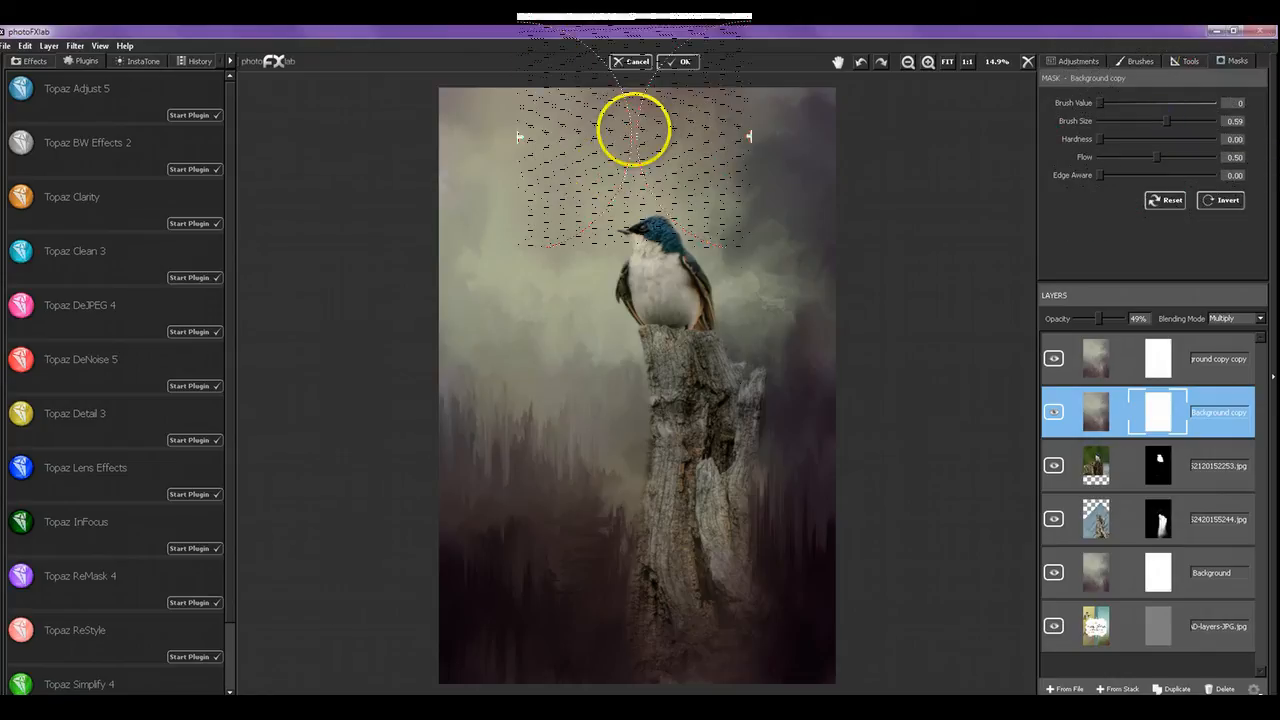
pyautogui.moveTo(627, 240)
pyautogui.mouseDown()
pyautogui.moveTo(675, 220)
pyautogui.moveTo(623, 177)
pyautogui.moveTo(603, 182)
pyautogui.mouseUp()
pyautogui.moveTo(591, 252)
pyautogui.mouseDown()
pyautogui.moveTo(605, 312)
pyautogui.moveTo(688, 304)
pyautogui.moveTo(646, 417)
pyautogui.moveTo(722, 287)
pyautogui.moveTo(725, 231)
pyautogui.moveTo(688, 153)
pyautogui.moveTo(806, 107)
pyautogui.moveTo(362, 433)
pyautogui.moveTo(437, 296)
pyautogui.moveTo(546, 203)
pyautogui.moveTo(624, 163)
pyautogui.moveTo(502, 318)
pyautogui.moveTo(526, 327)
pyautogui.moveTo(557, 259)
pyautogui.moveTo(565, 386)
pyautogui.moveTo(621, 406)
pyautogui.moveTo(616, 434)
pyautogui.moveTo(564, 463)
pyautogui.moveTo(486, 388)
pyautogui.moveTo(560, 433)
pyautogui.moveTo(820, 368)
pyautogui.moveTo(878, 315)
pyautogui.moveTo(884, 335)
pyautogui.moveTo(874, 366)
pyautogui.moveTo(760, 428)
pyautogui.moveTo(727, 401)
pyautogui.moveTo(704, 416)
pyautogui.moveTo(666, 363)
pyautogui.mouseUp()
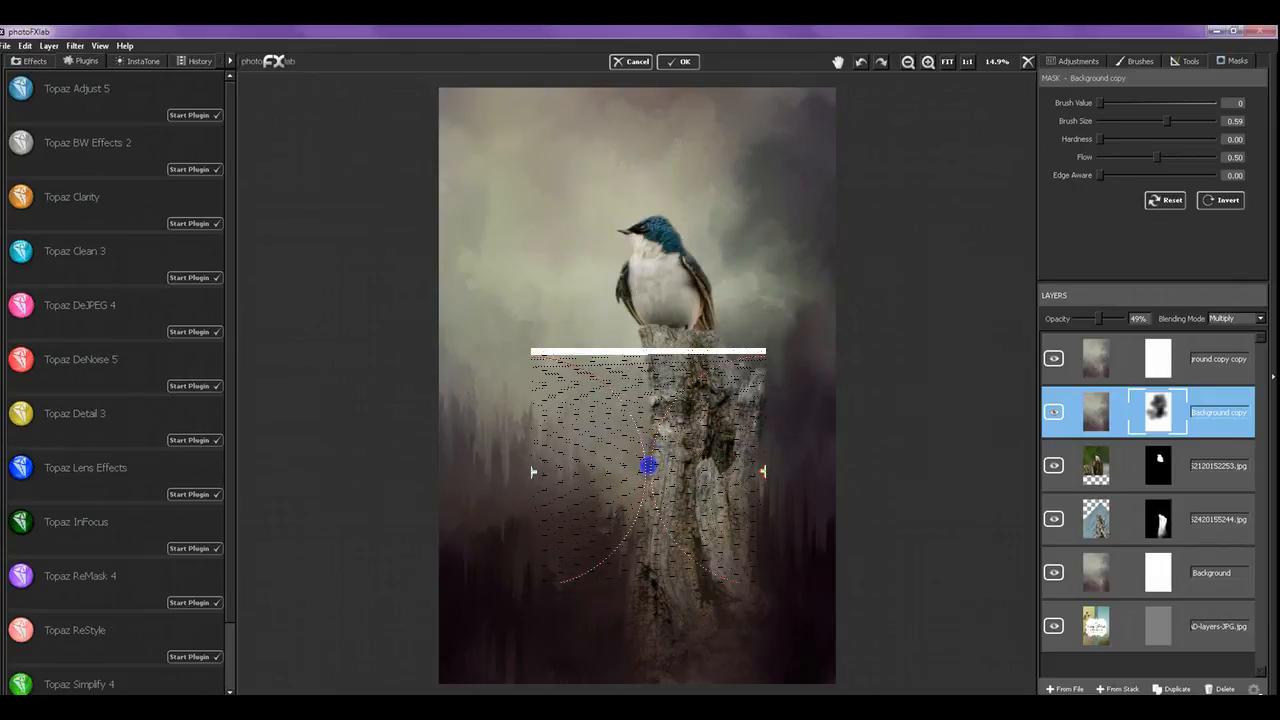
pyautogui.moveTo(600, 520)
pyautogui.mouseDown()
pyautogui.moveTo(549, 500)
pyautogui.moveTo(491, 514)
pyautogui.moveTo(497, 537)
pyautogui.mouseUp()
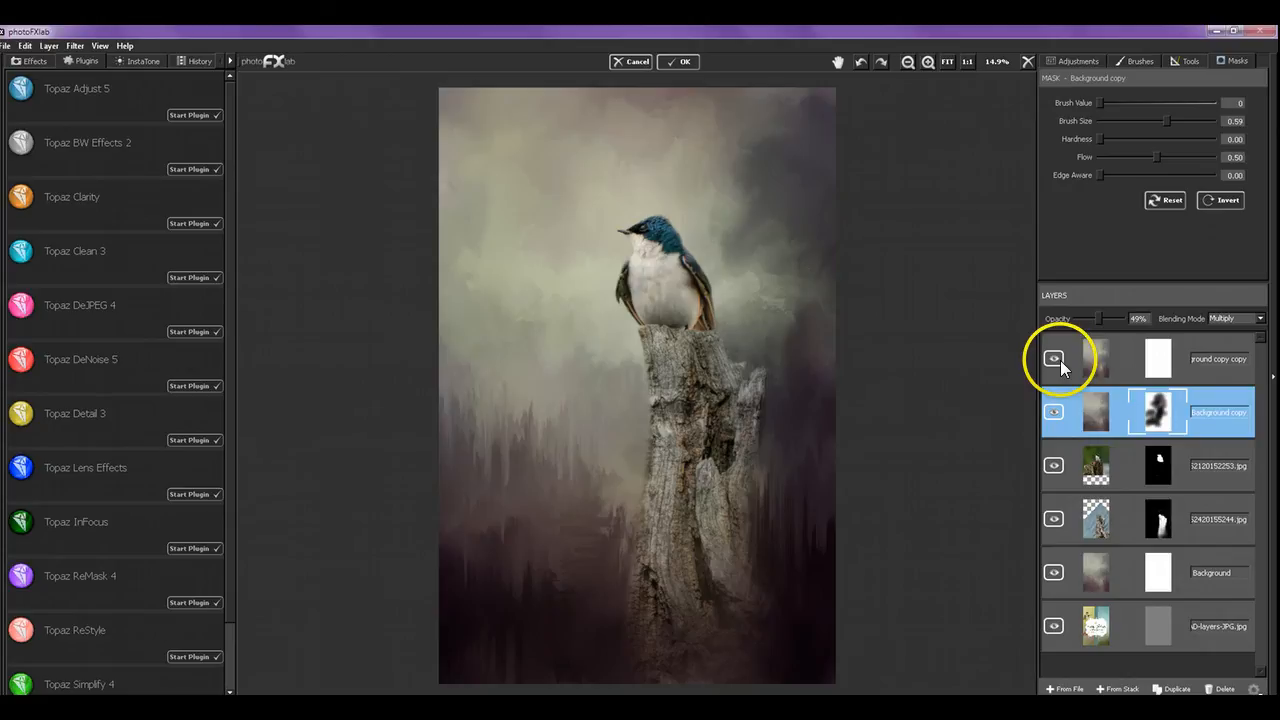
# Compare the composite with the Soft Light and Multiply texture copies hidden and shown, leaving both visible.
pyautogui.click(1055, 360)
pyautogui.click(1055, 414)
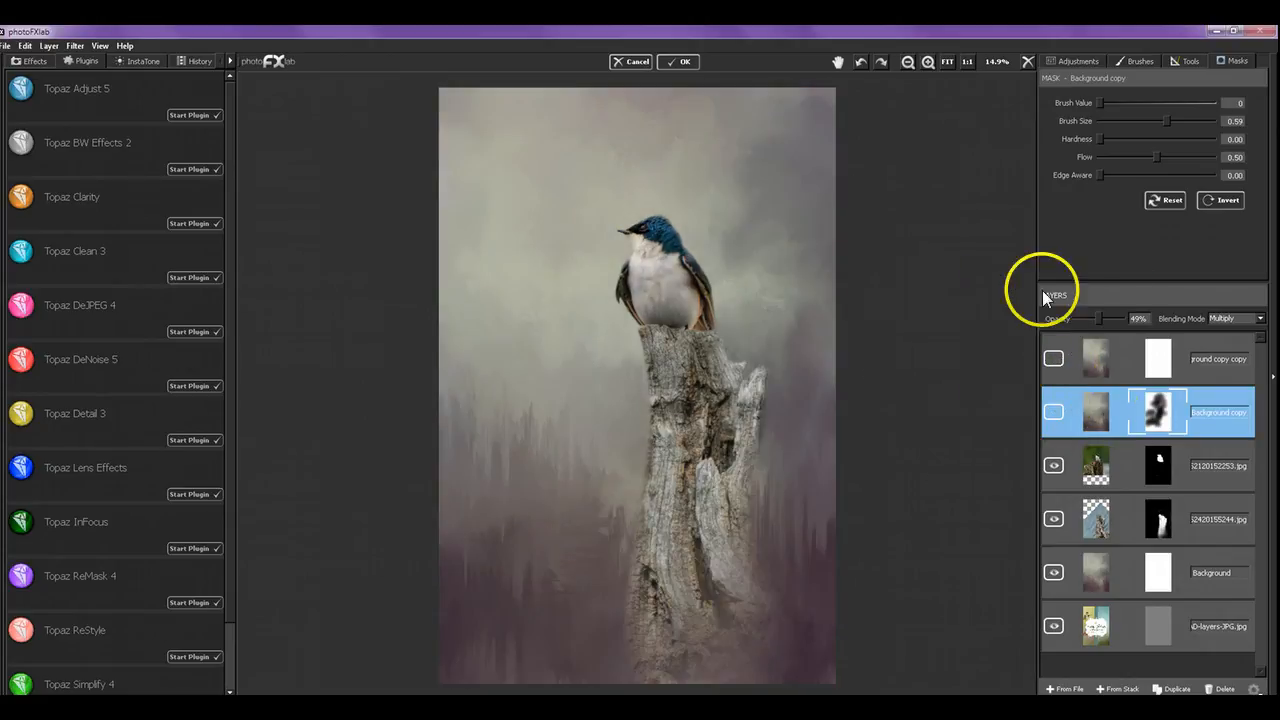
pyautogui.click(1054, 414)
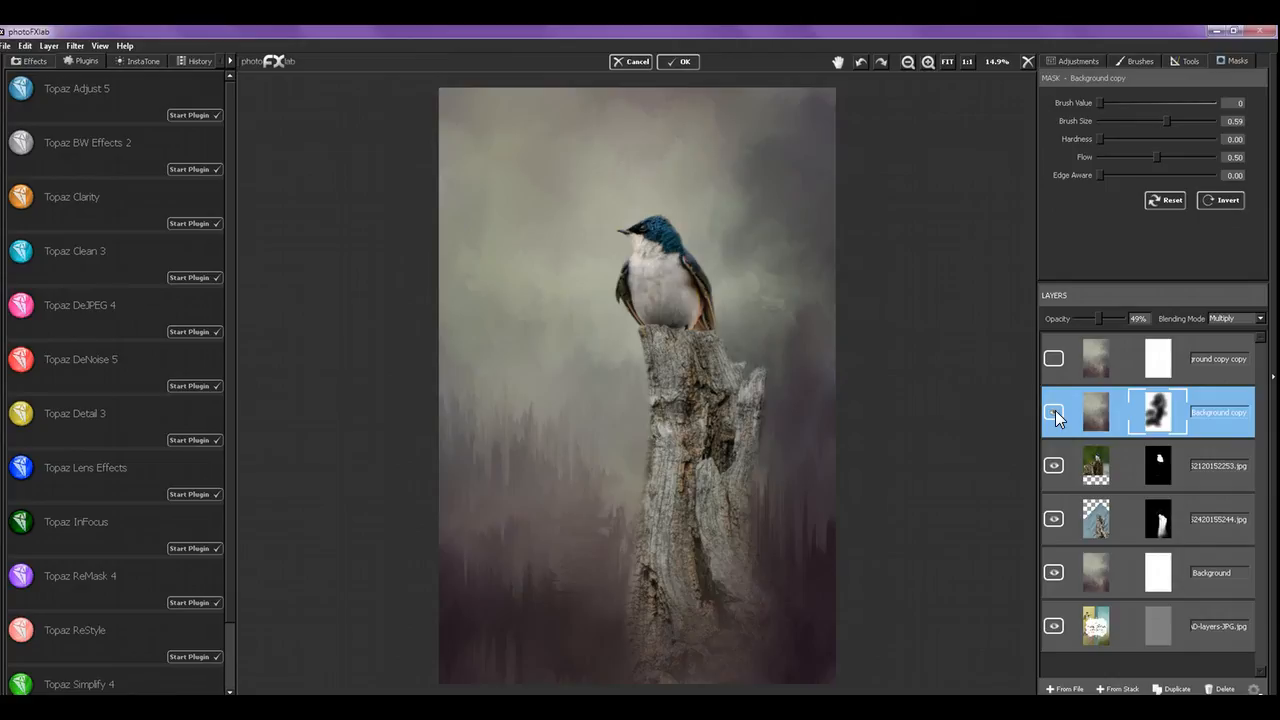
pyautogui.click(1057, 363)
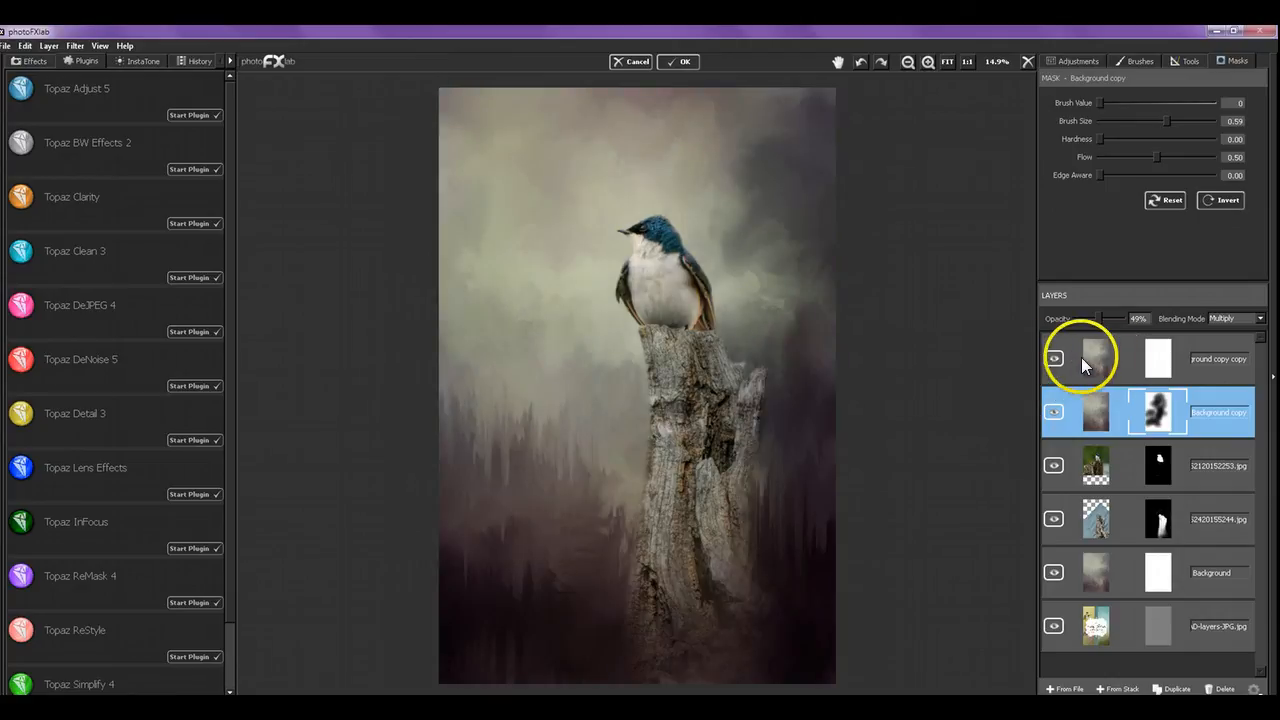
pyautogui.click(1055, 360)
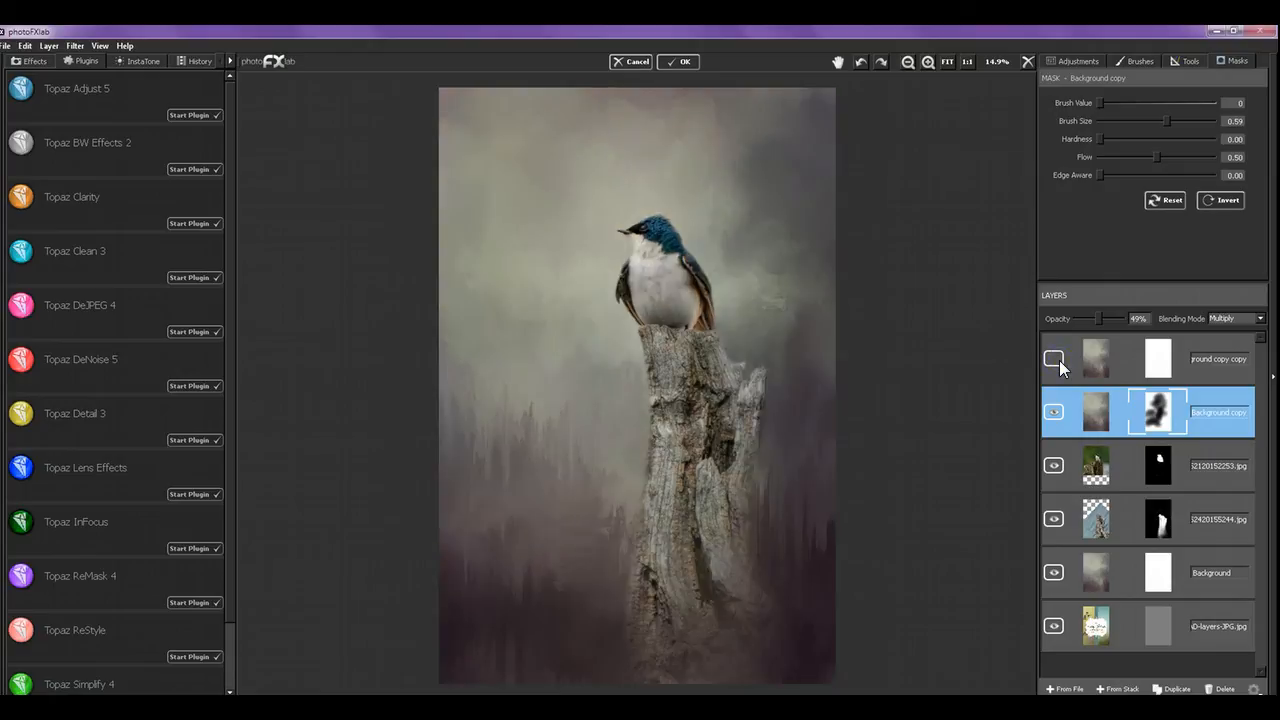
pyautogui.click(1058, 359)
pyautogui.click(1059, 359)
pyautogui.click(1060, 359)
pyautogui.click(1065, 408)
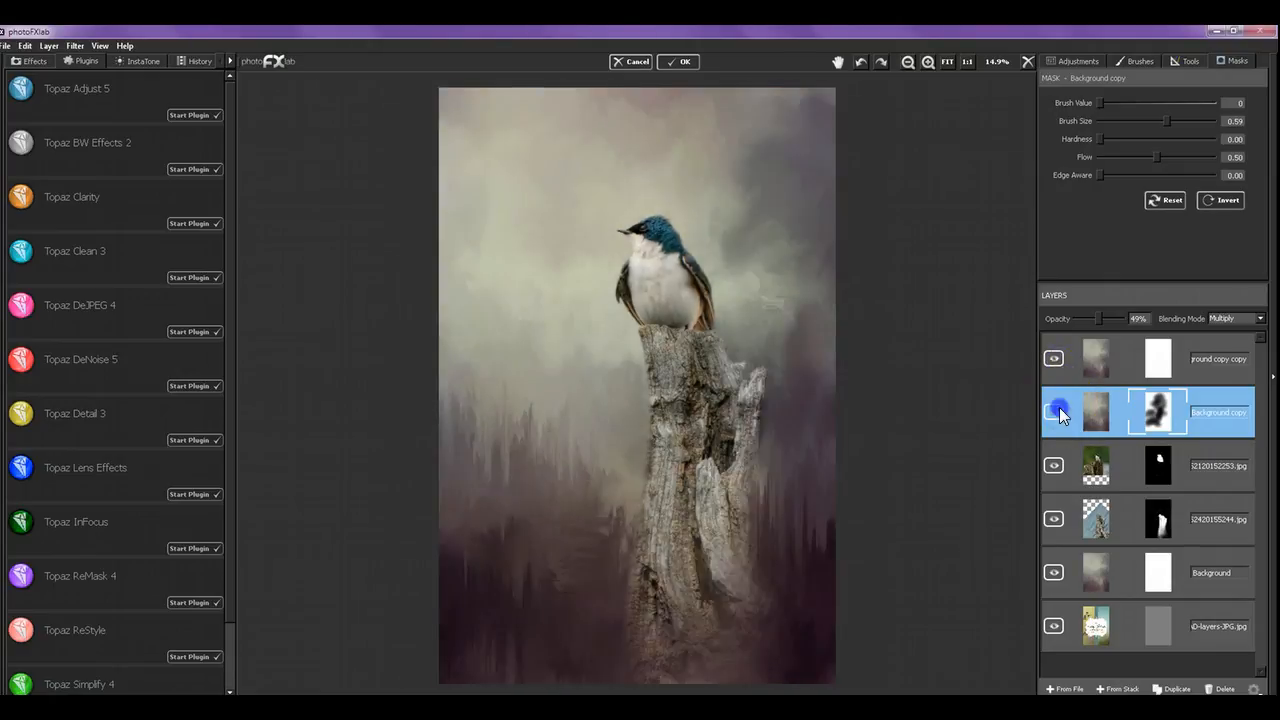
pyautogui.click(1059, 407)
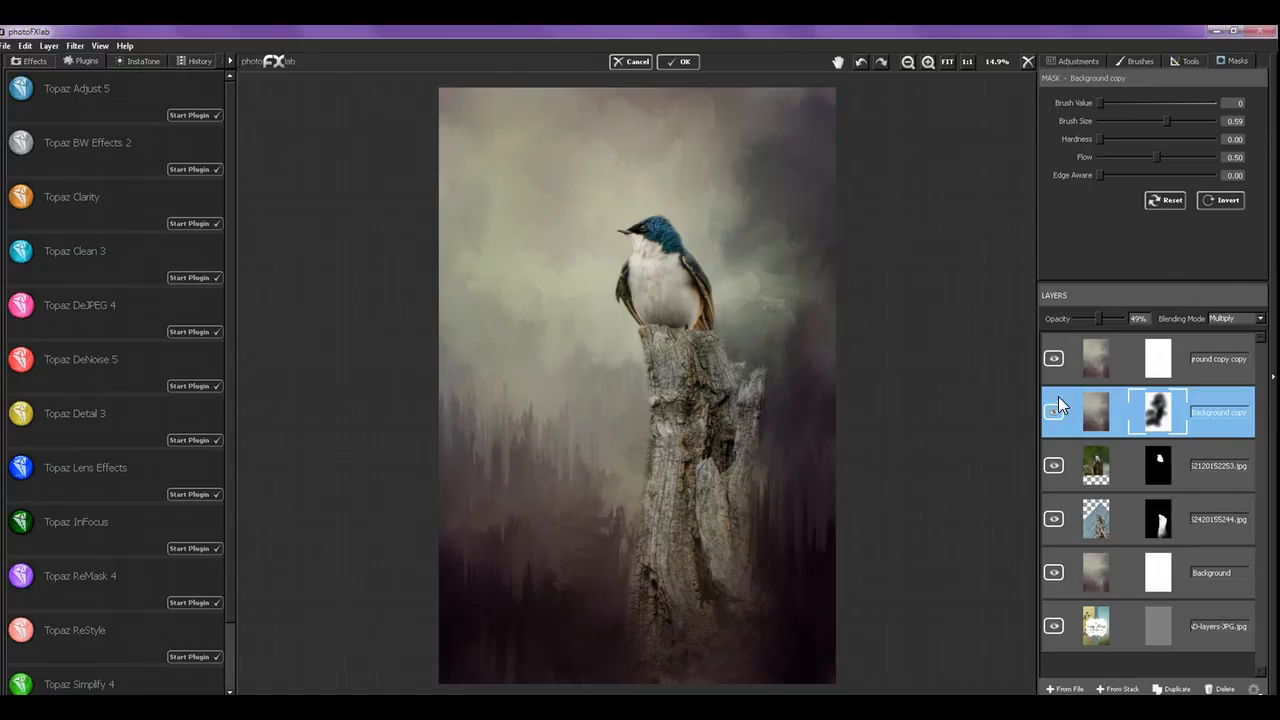
# Check the blending settings of the two texture copies and compare the image with only the Multiply copy switched off and on.
pyautogui.click(1123, 352)
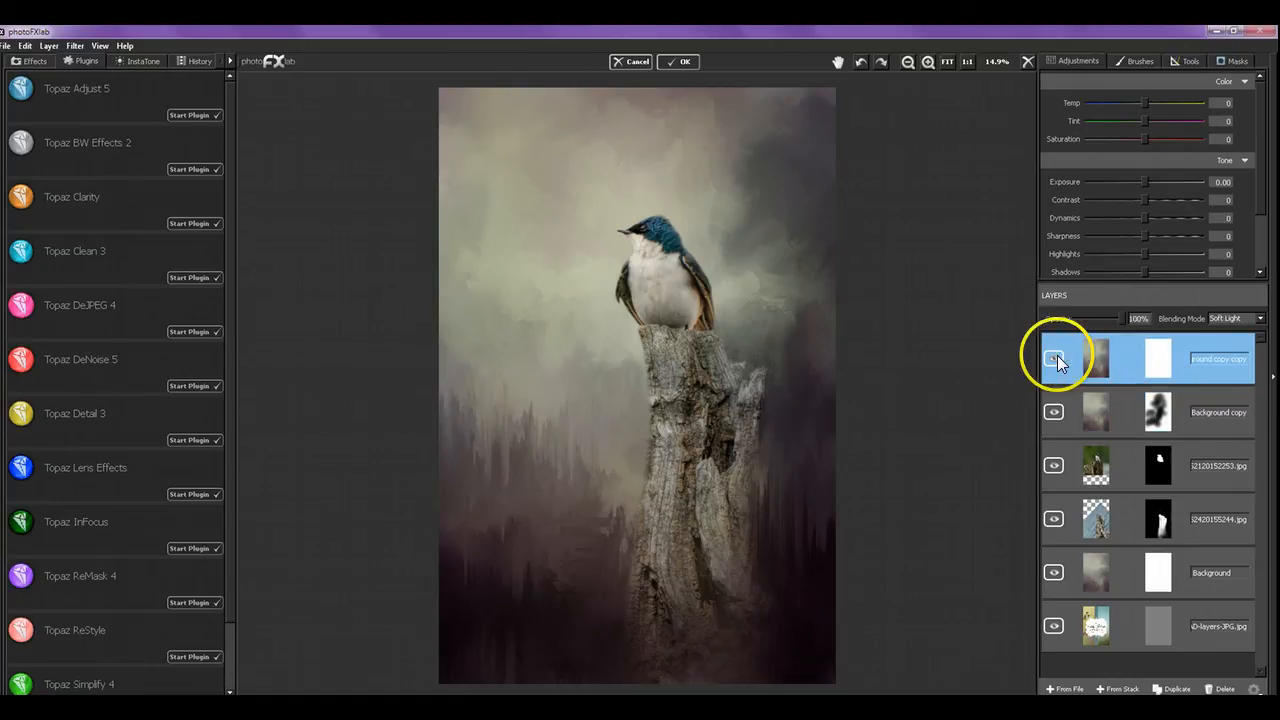
pyautogui.click(1120, 407)
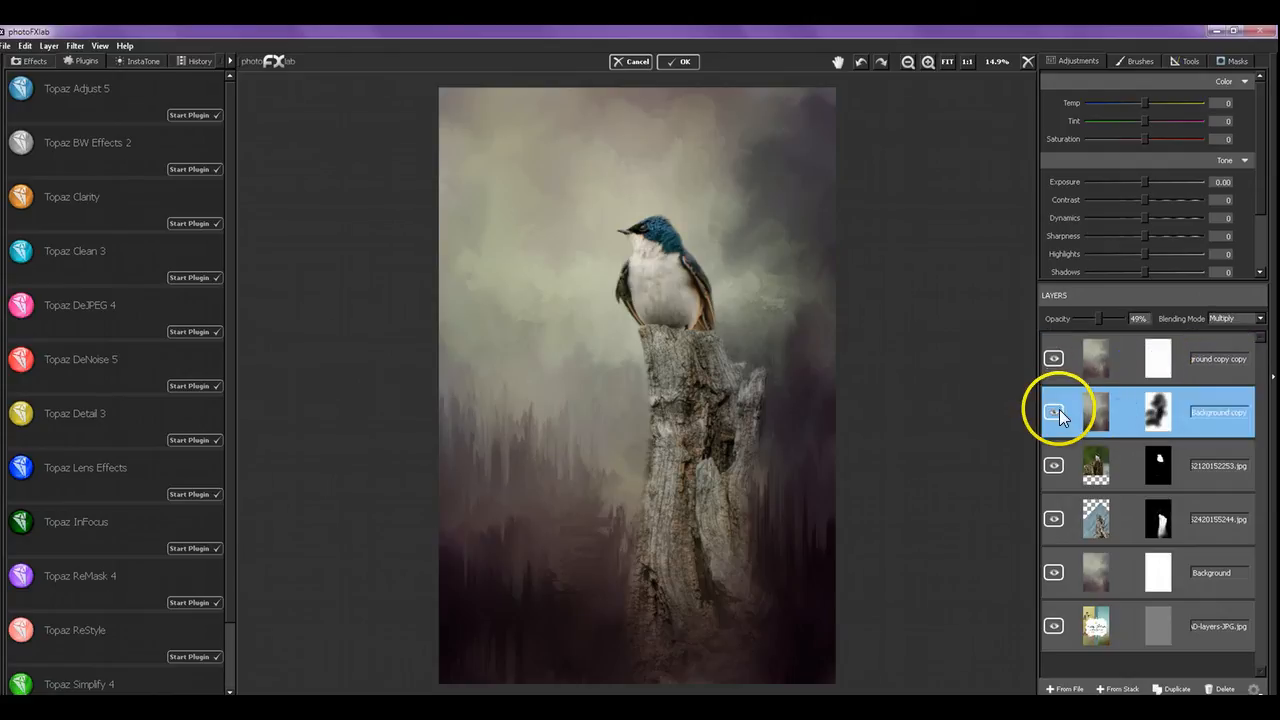
pyautogui.click(1058, 411)
pyautogui.click(1057, 412)
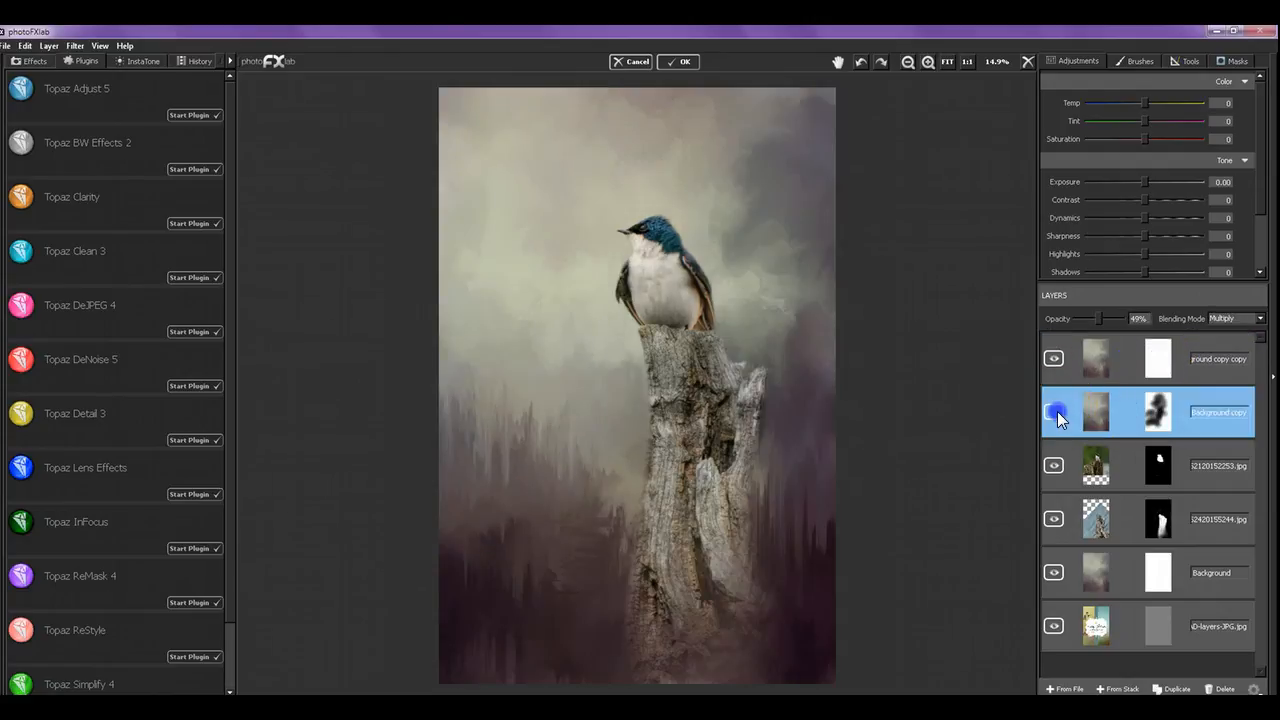
pyautogui.click(1057, 411)
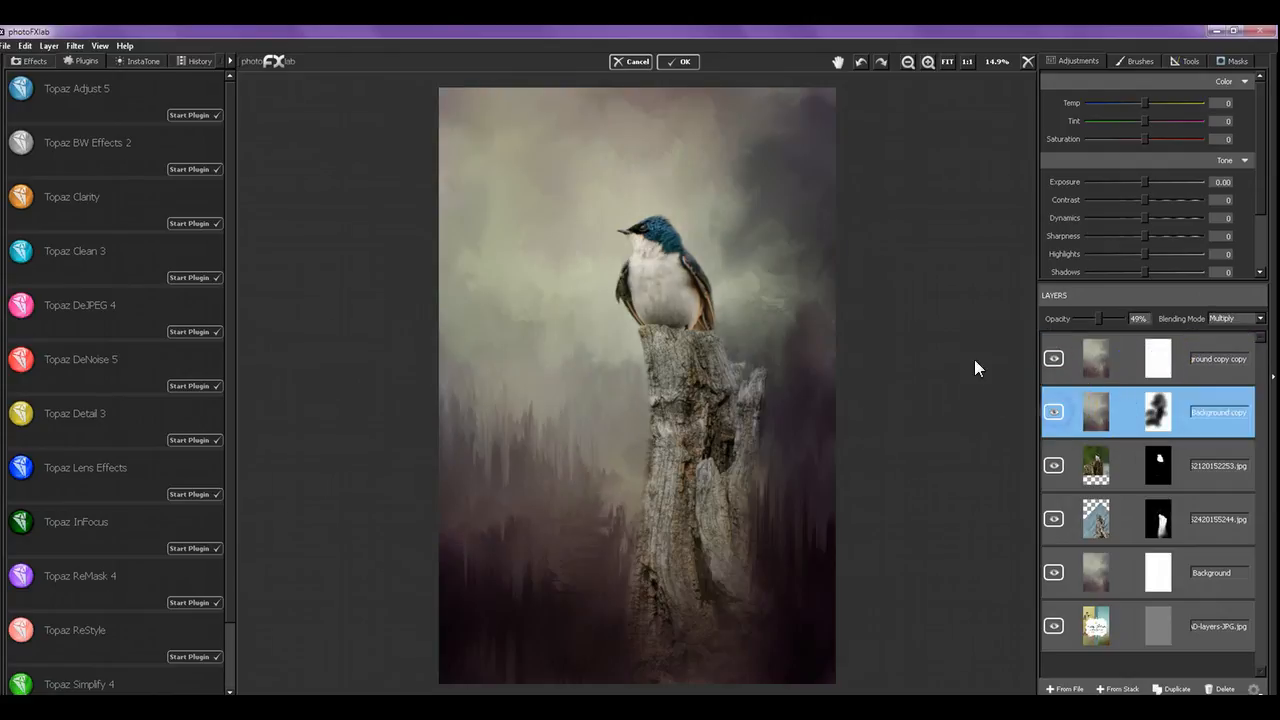
# Paint more of the Multiply copy's mask out over the background to the swallow's left and down to mid-stump height.
pyautogui.click(1232, 61)
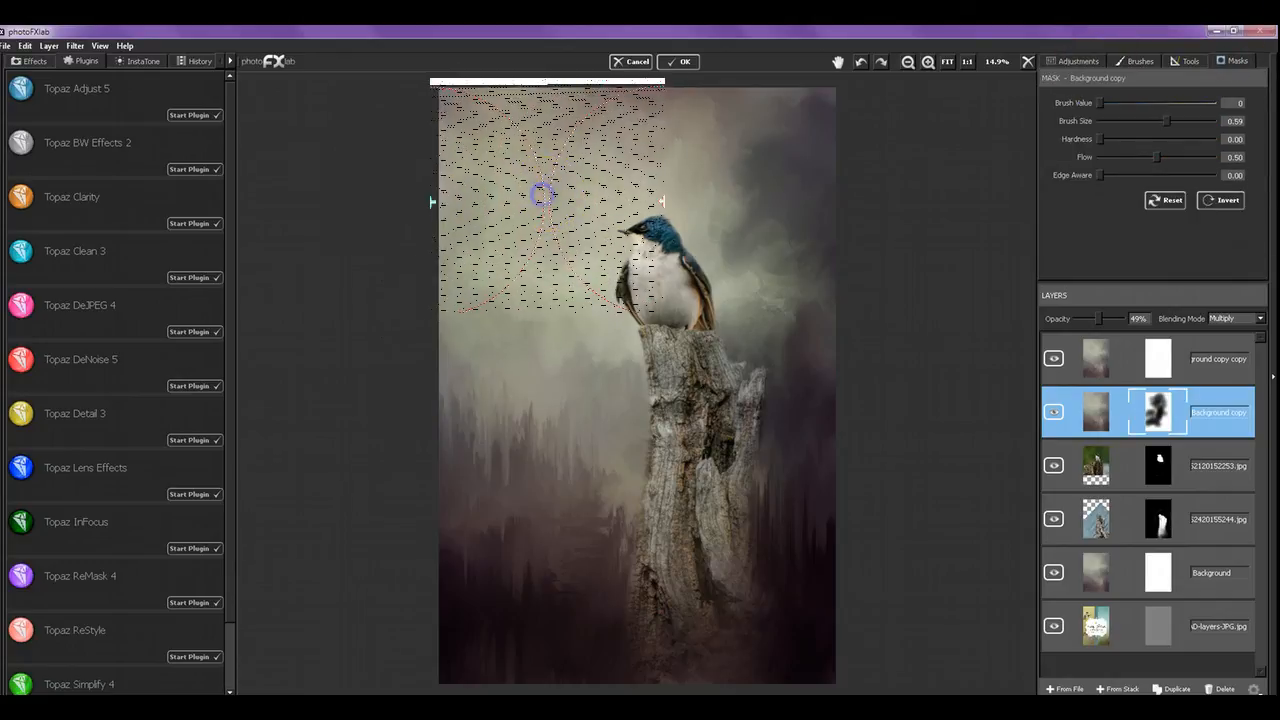
pyautogui.click(469, 206)
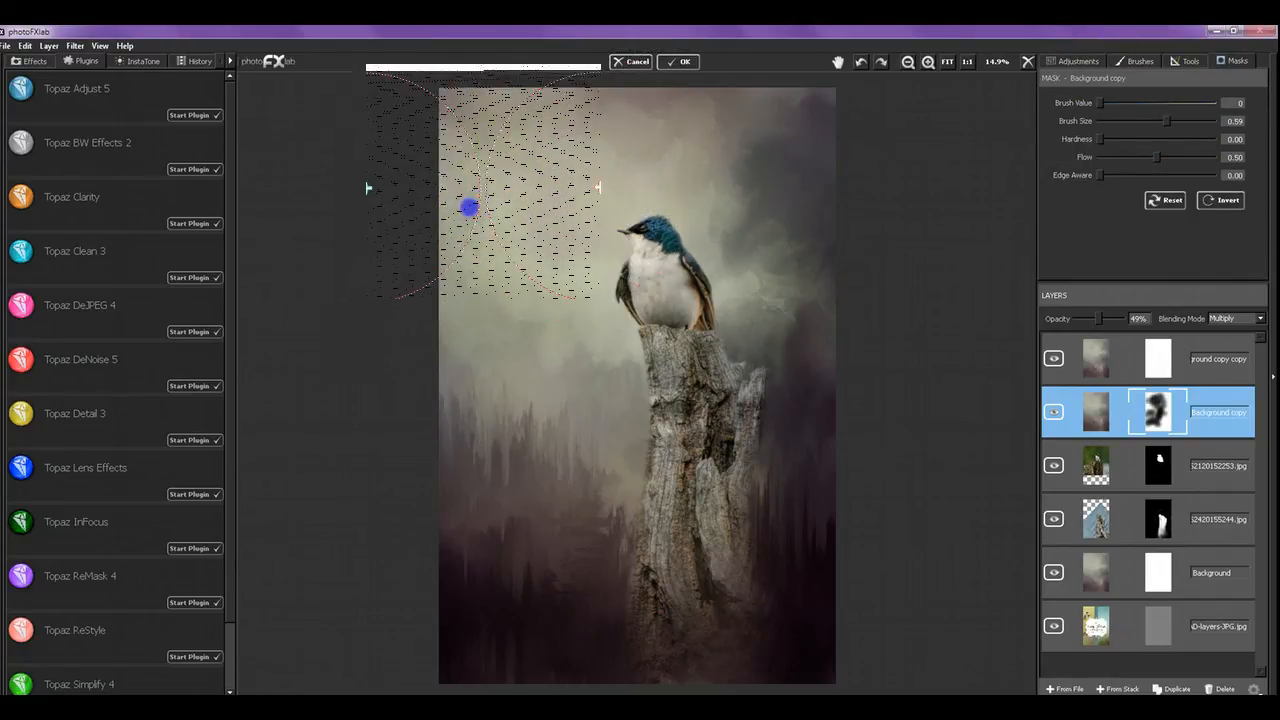
pyautogui.moveTo(618, 162)
pyautogui.mouseDown()
pyautogui.moveTo(640, 147)
pyautogui.moveTo(471, 123)
pyautogui.moveTo(545, 203)
pyautogui.mouseUp()
pyautogui.moveTo(479, 112)
pyautogui.mouseDown()
pyautogui.moveTo(635, 225)
pyautogui.moveTo(632, 240)
pyautogui.mouseUp()
pyautogui.moveTo(534, 227); pyautogui.dragTo(622, 303)
pyautogui.moveTo(517, 297); pyautogui.dragTo(648, 409)
pyautogui.moveTo(591, 306)
pyautogui.mouseDown()
pyautogui.moveTo(656, 389)
pyautogui.moveTo(639, 245)
pyautogui.moveTo(662, 269)
pyautogui.moveTo(623, 377)
pyautogui.moveTo(553, 367)
pyautogui.mouseUp()
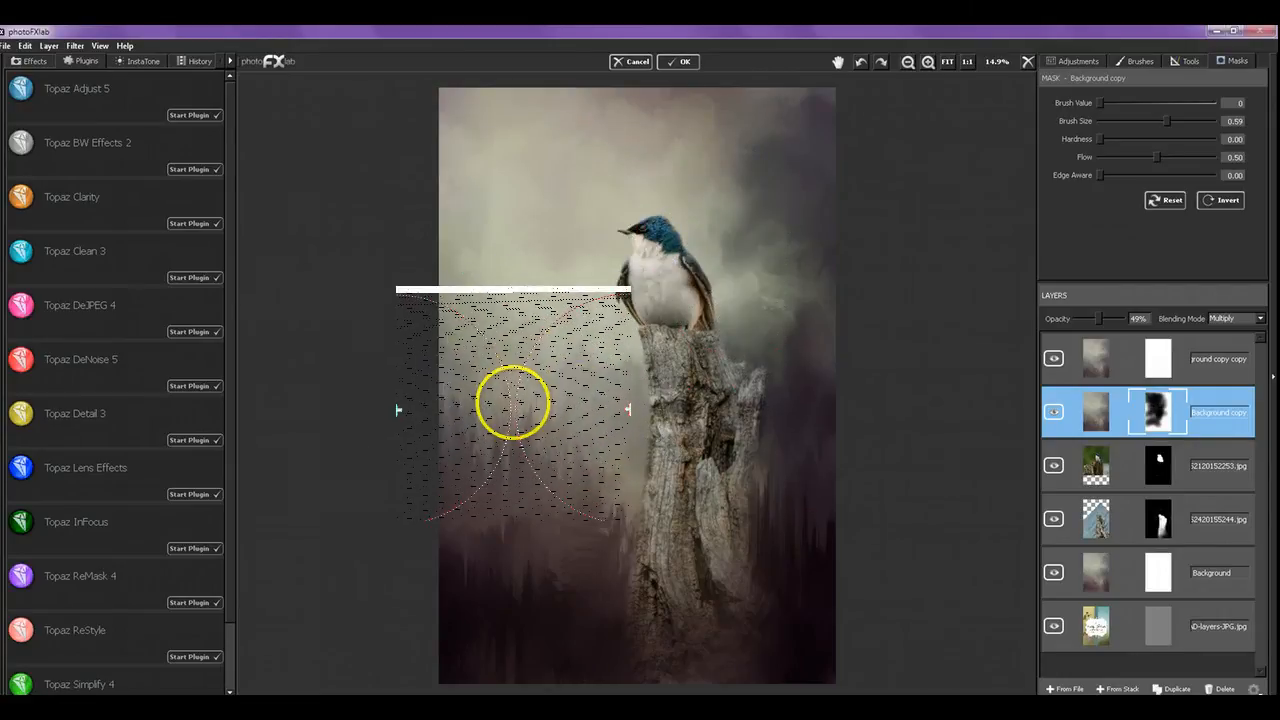
pyautogui.moveTo(526, 448); pyautogui.dragTo(618, 401)
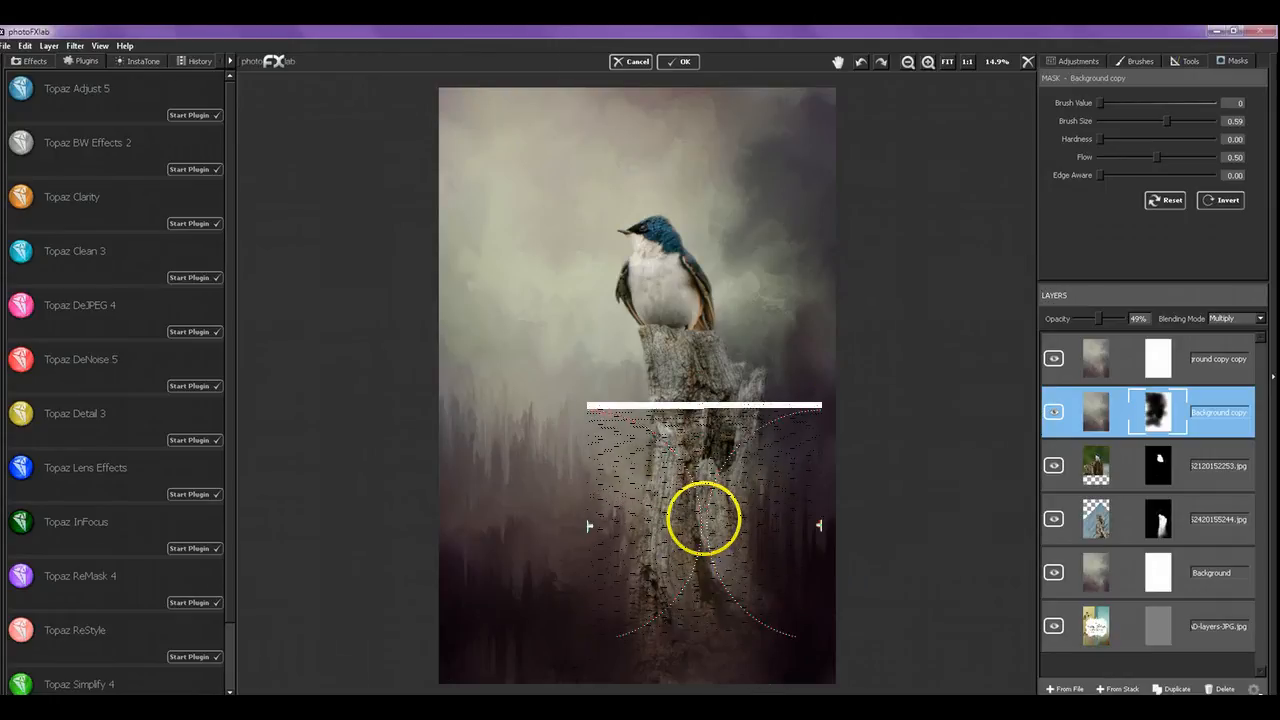
# Restore the Multiply copy's mask over the lower part of the stump using brush value 255.
pyautogui.click(1209, 103)
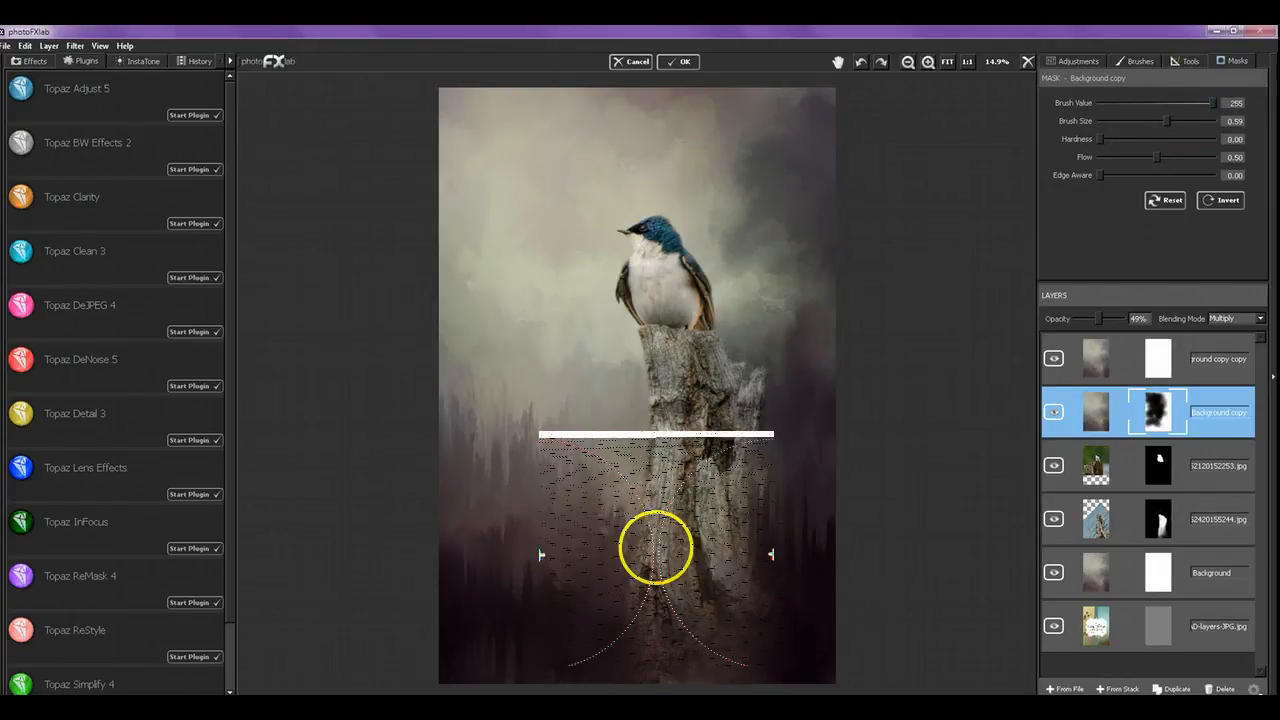
pyautogui.moveTo(692, 540)
pyautogui.mouseDown()
pyautogui.moveTo(694, 574)
pyautogui.moveTo(726, 471)
pyautogui.moveTo(724, 539)
pyautogui.moveTo(716, 507)
pyautogui.moveTo(694, 532)
pyautogui.moveTo(694, 502)
pyautogui.moveTo(678, 536)
pyautogui.moveTo(693, 510)
pyautogui.moveTo(729, 504)
pyautogui.moveTo(692, 561)
pyautogui.moveTo(739, 421)
pyautogui.moveTo(732, 385)
pyautogui.moveTo(723, 419)
pyautogui.moveTo(721, 353)
pyautogui.moveTo(714, 551)
pyautogui.moveTo(734, 492)
pyautogui.moveTo(692, 612)
pyautogui.moveTo(718, 615)
pyautogui.moveTo(747, 567)
pyautogui.moveTo(779, 466)
pyautogui.moveTo(766, 589)
pyautogui.mouseUp()
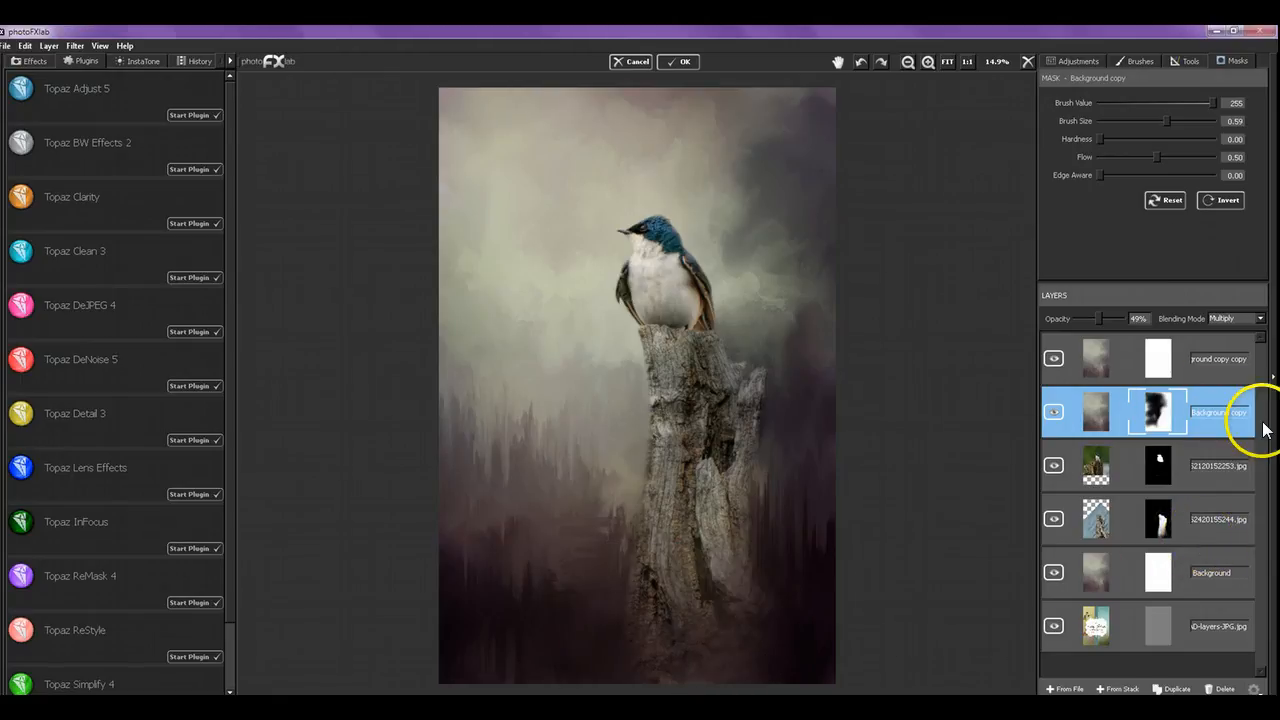
# Select the stump layer and inspect it with the swallow and both texture copies hidden, restoring all three layers' visibility.
pyautogui.click(1216, 532)
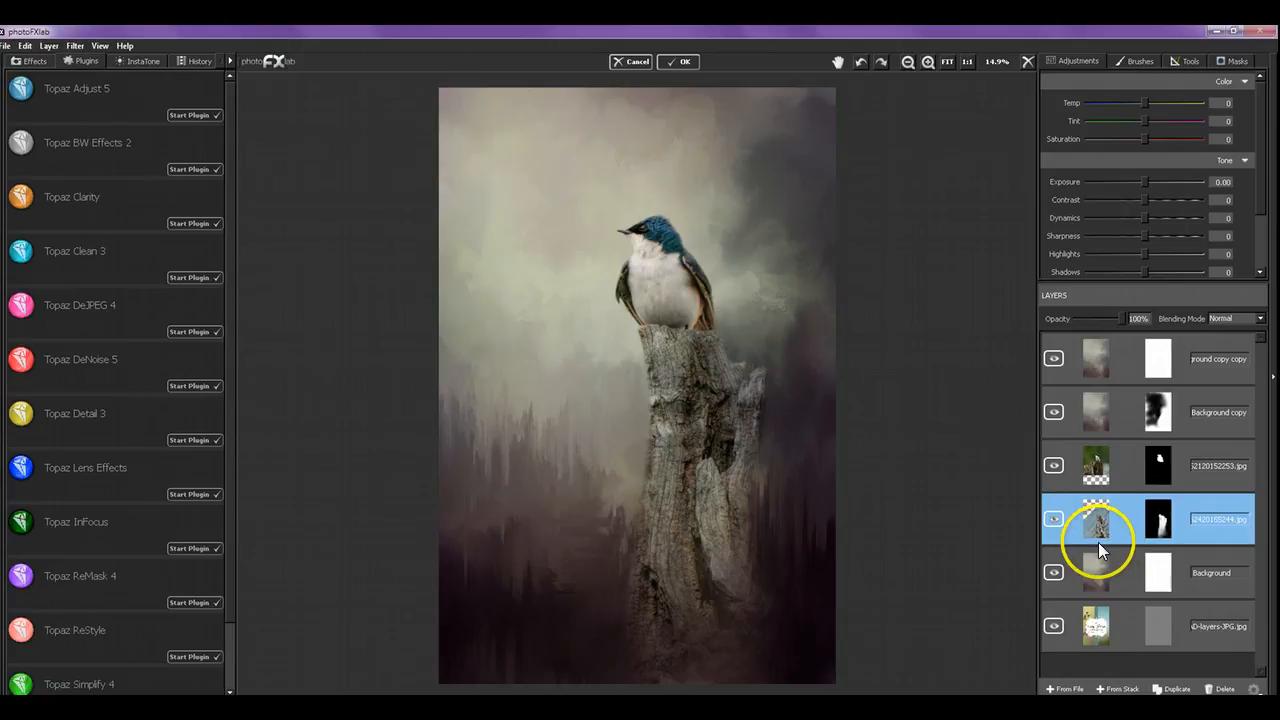
pyautogui.click(1054, 359)
pyautogui.click(1054, 412)
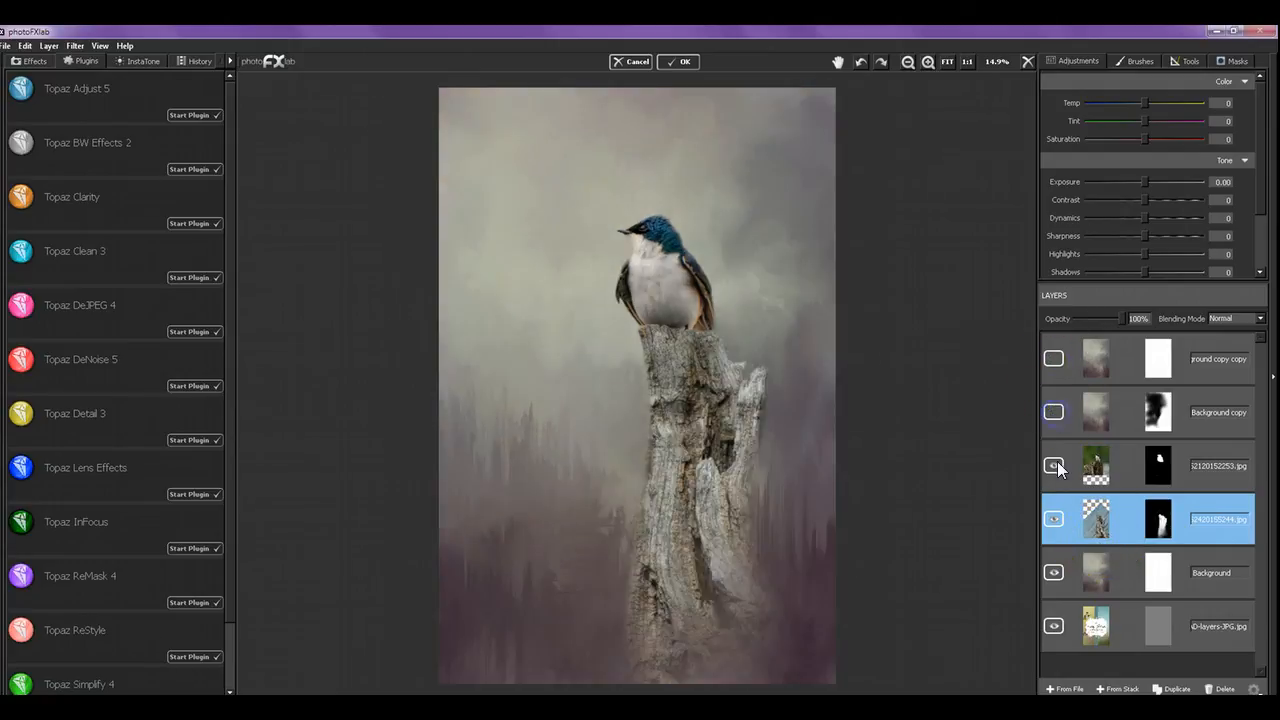
pyautogui.click(1054, 466)
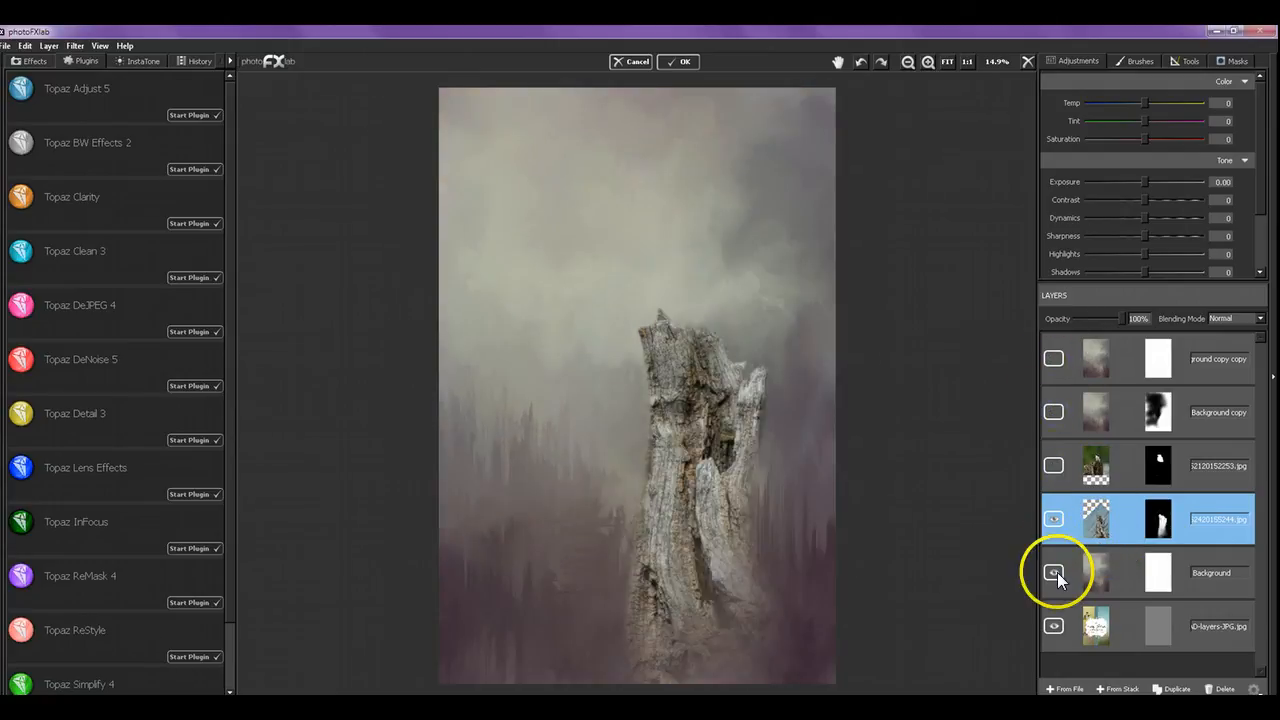
pyautogui.click(1054, 466)
pyautogui.click(1054, 412)
pyautogui.click(1053, 358)
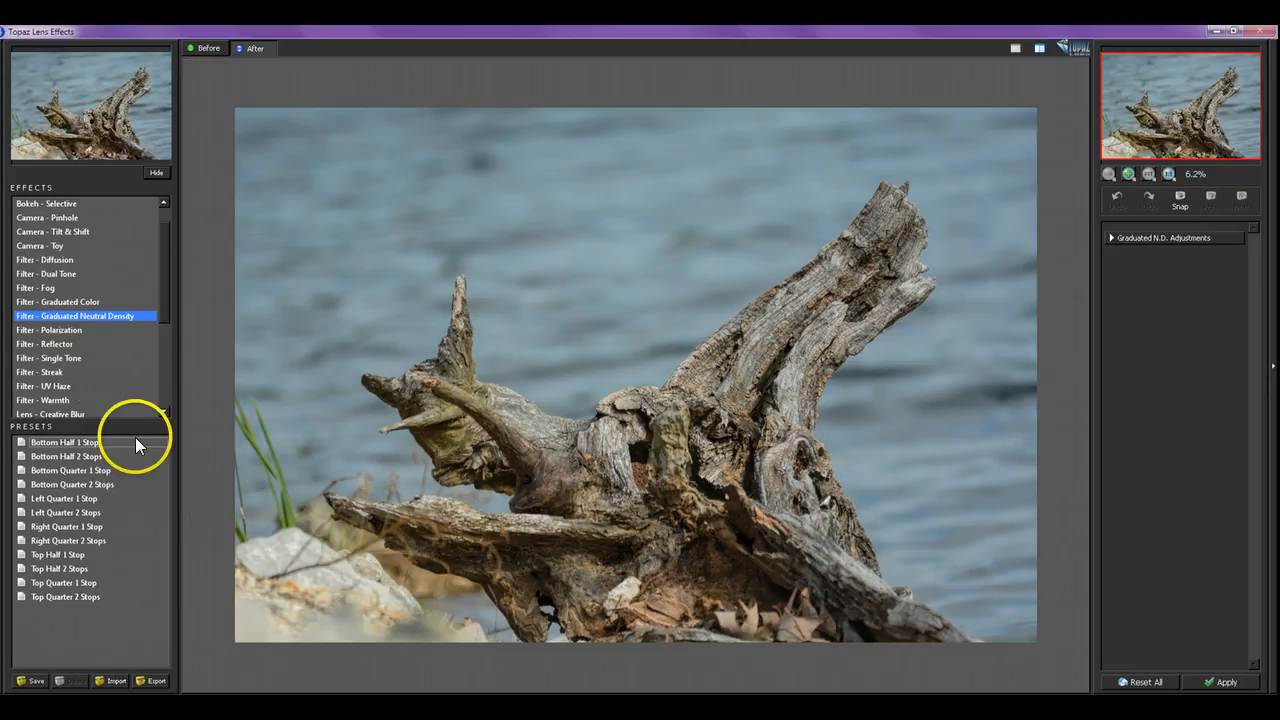
# Choose the Graduated Neutral Density filter's Bottom Half 2 Stops preset for the stump image in Topaz Lens Effects and compare it with the original.
pyautogui.click(105, 318)
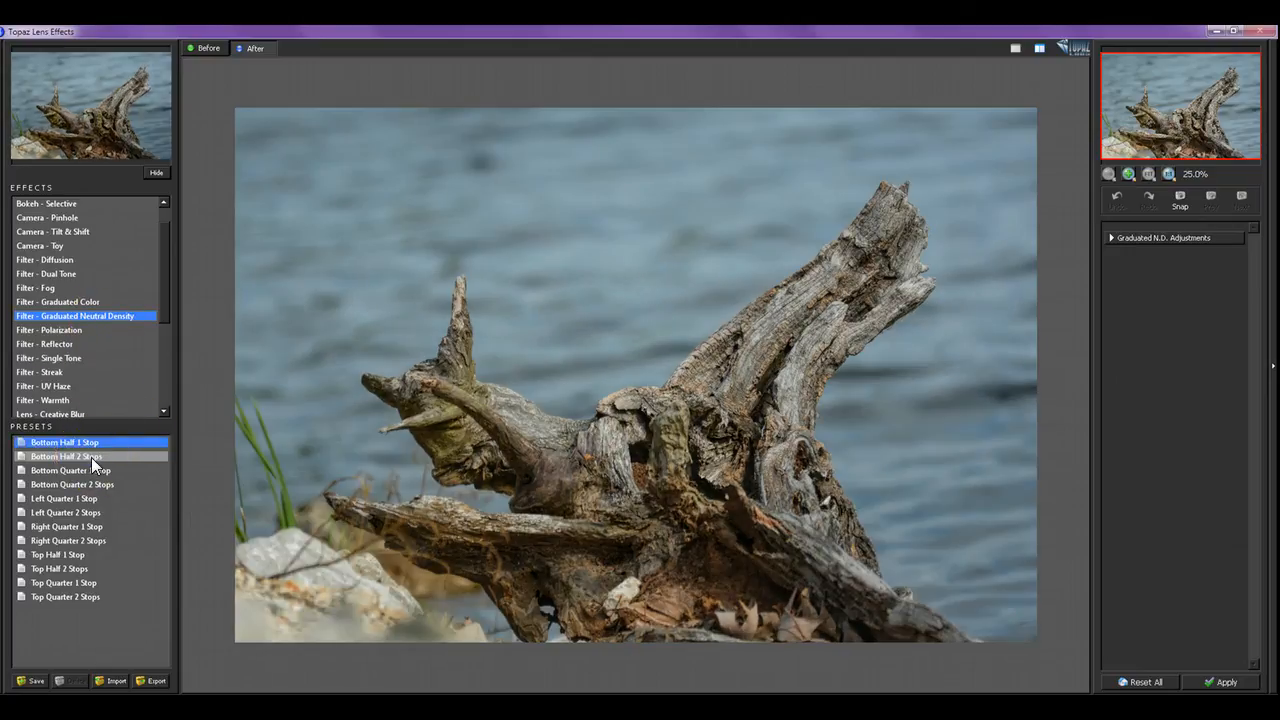
pyautogui.click(91, 457)
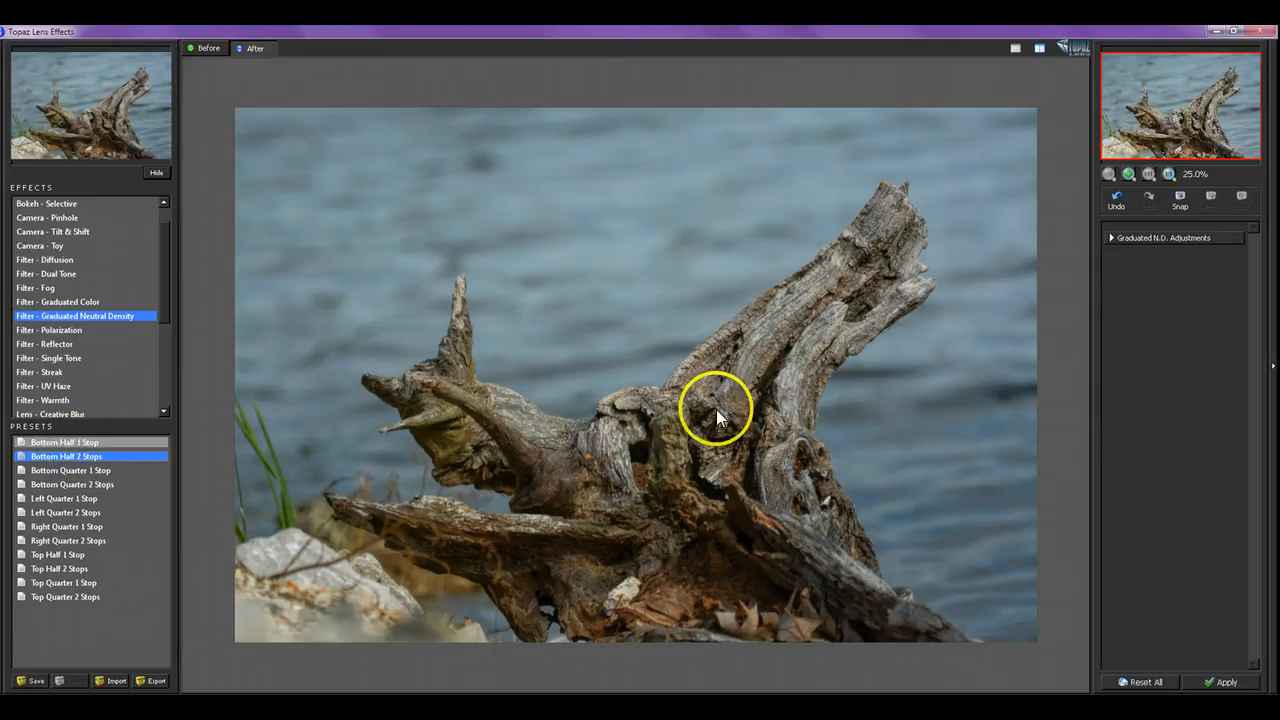
pyautogui.click(750, 425)
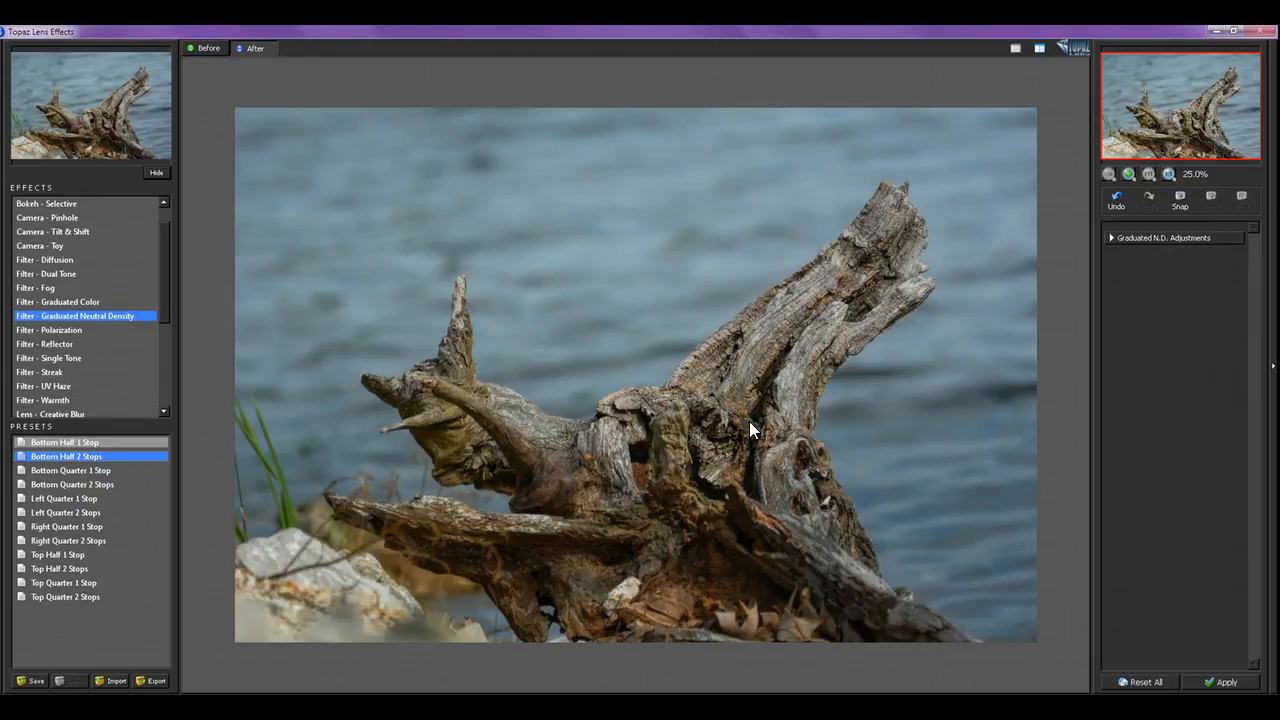
pyautogui.click(68, 456)
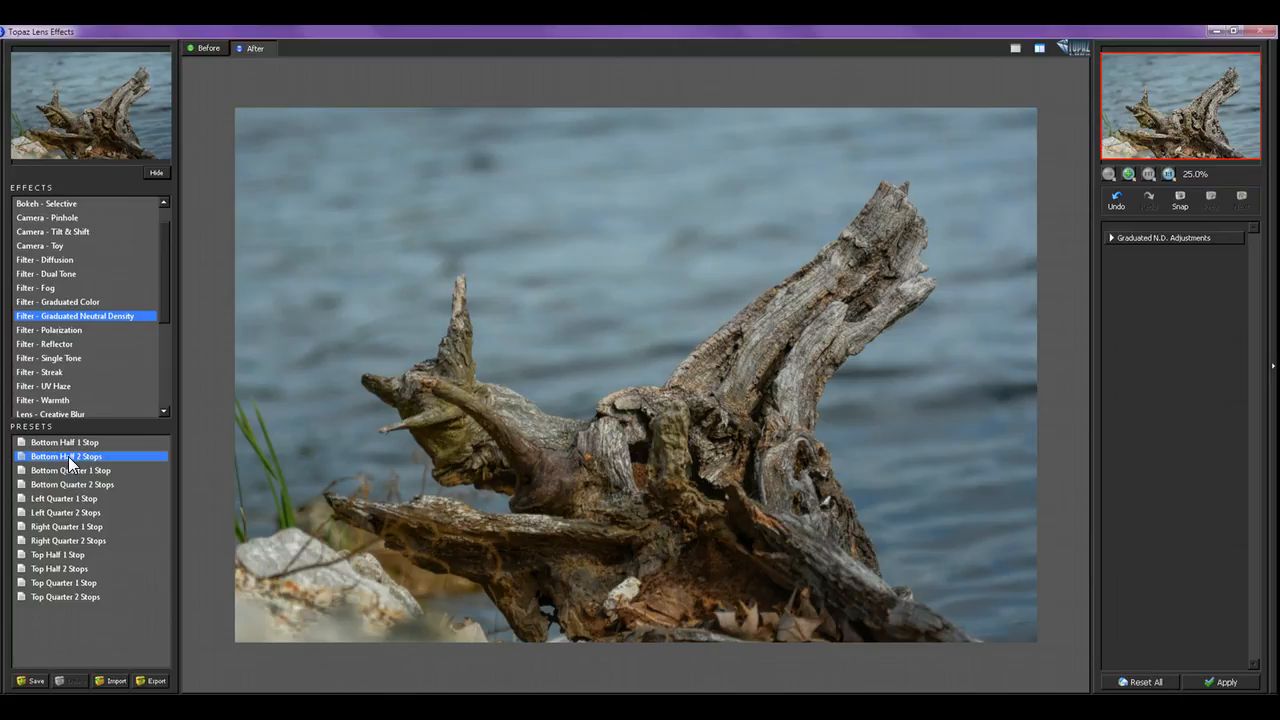
# Try the Bottom Quarter 2 Stops preset on the stump image and compare it with the original.
pyautogui.click(86, 486)
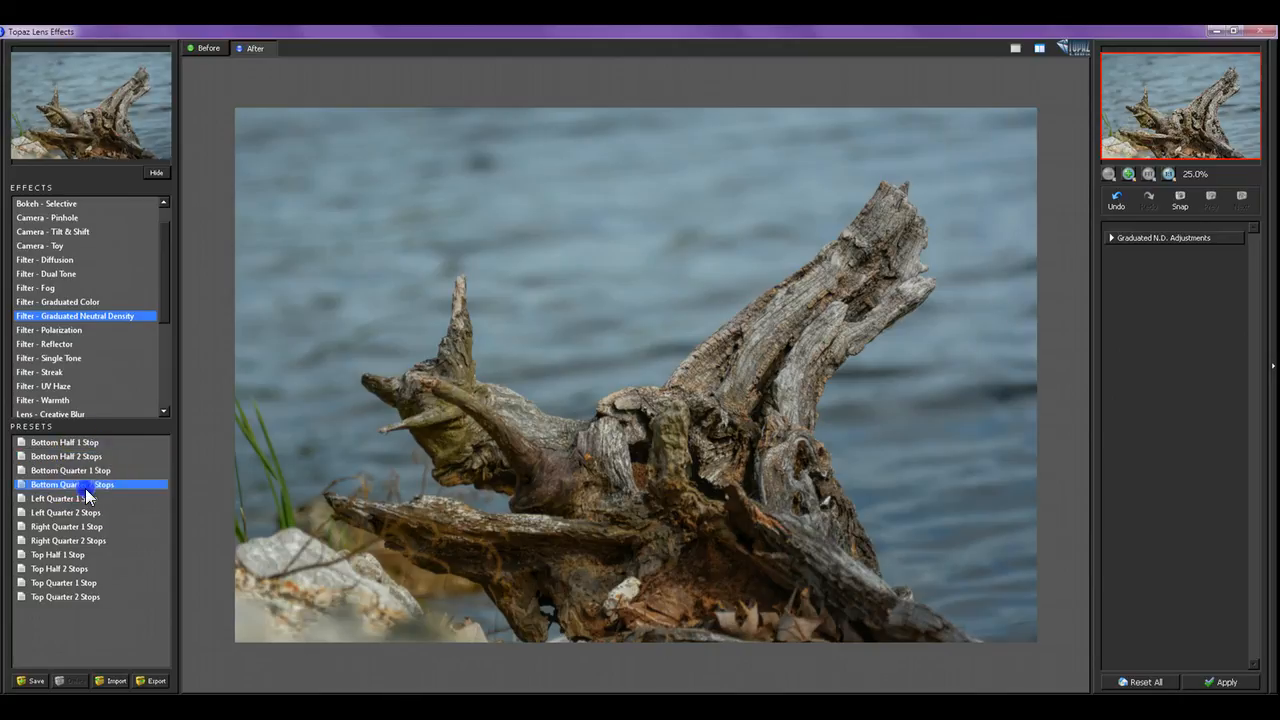
pyautogui.click(723, 401)
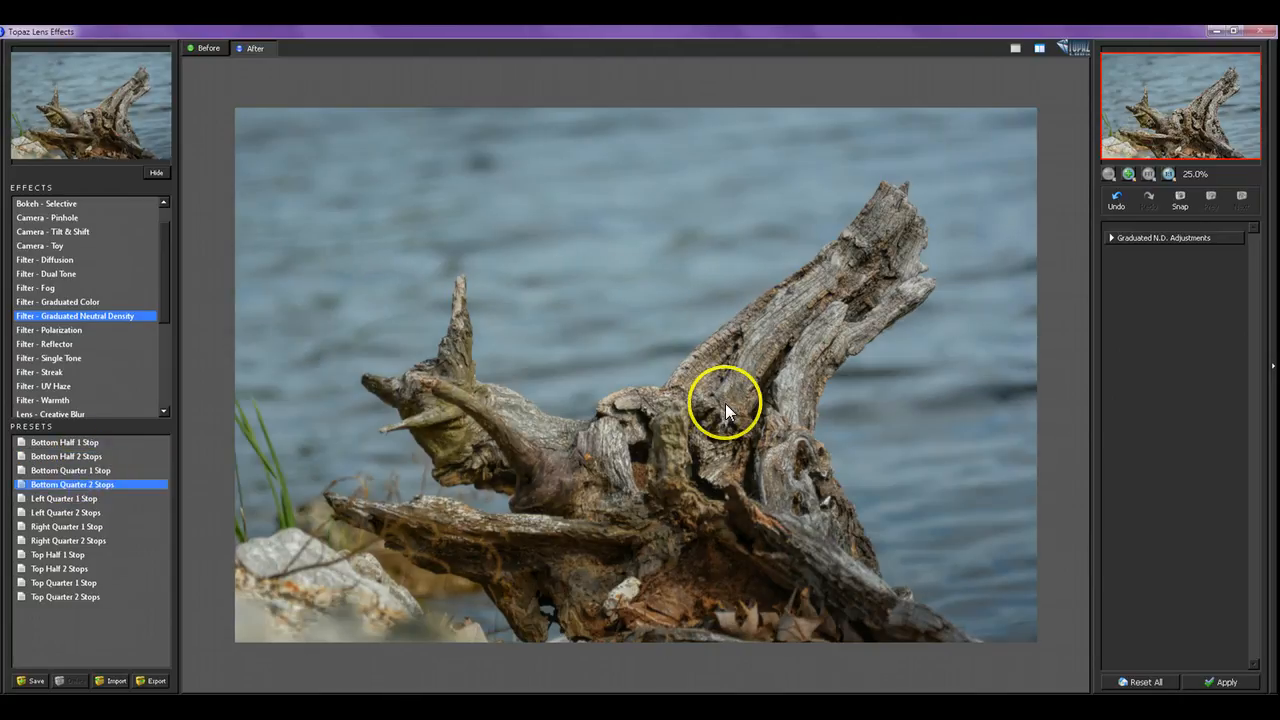
pyautogui.click(726, 410)
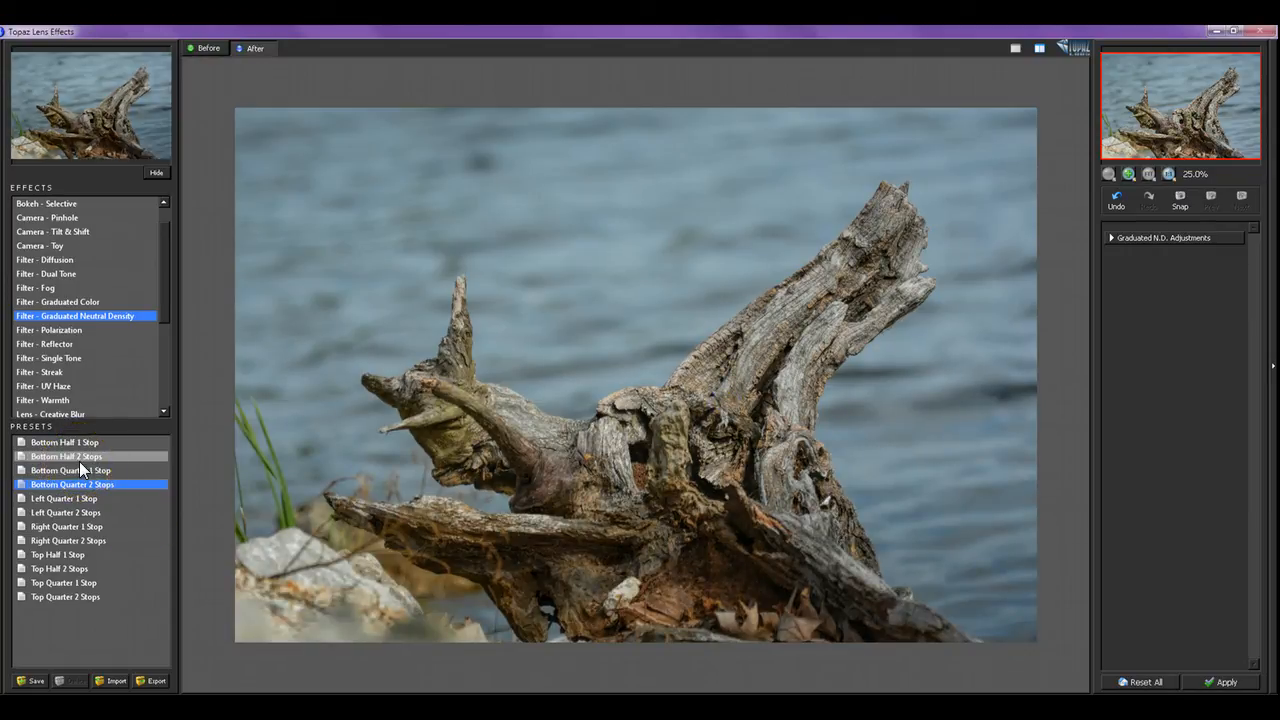
# Return to the Bottom Half 2 Stops preset, compare it with the original and apply it to the stump layer.
pyautogui.click(79, 461)
pyautogui.click(833, 458)
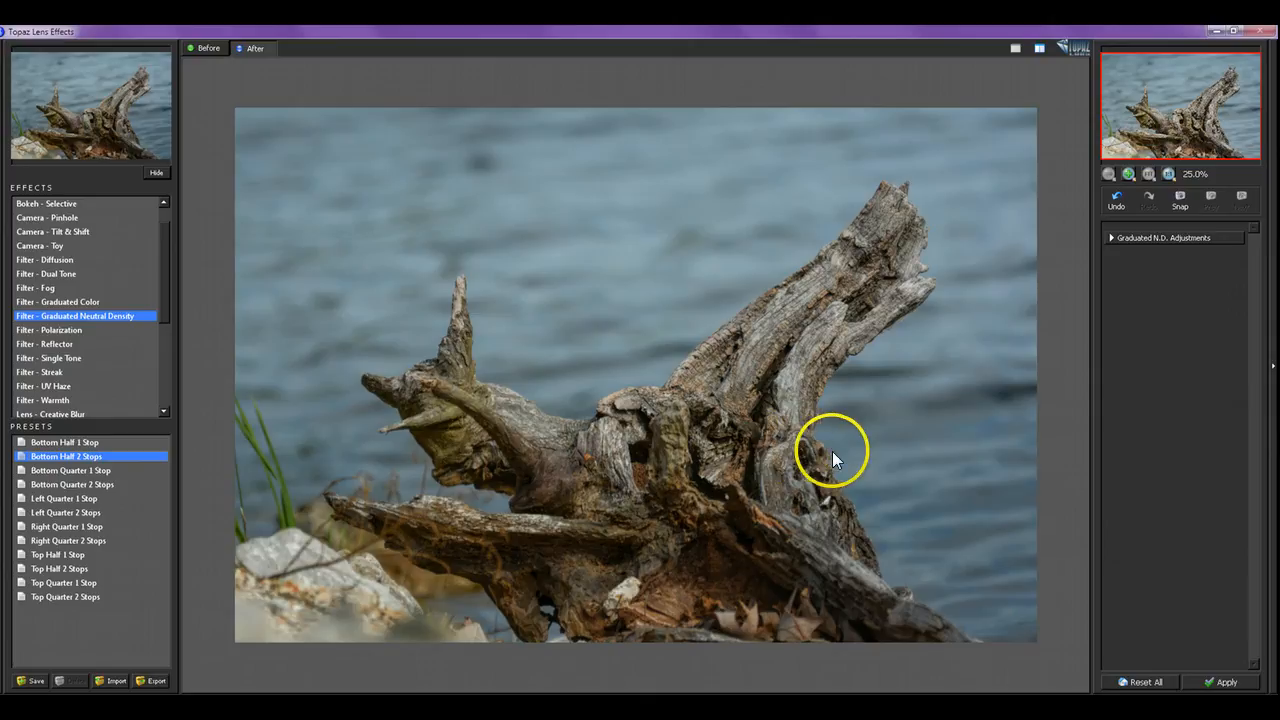
pyautogui.click(786, 425)
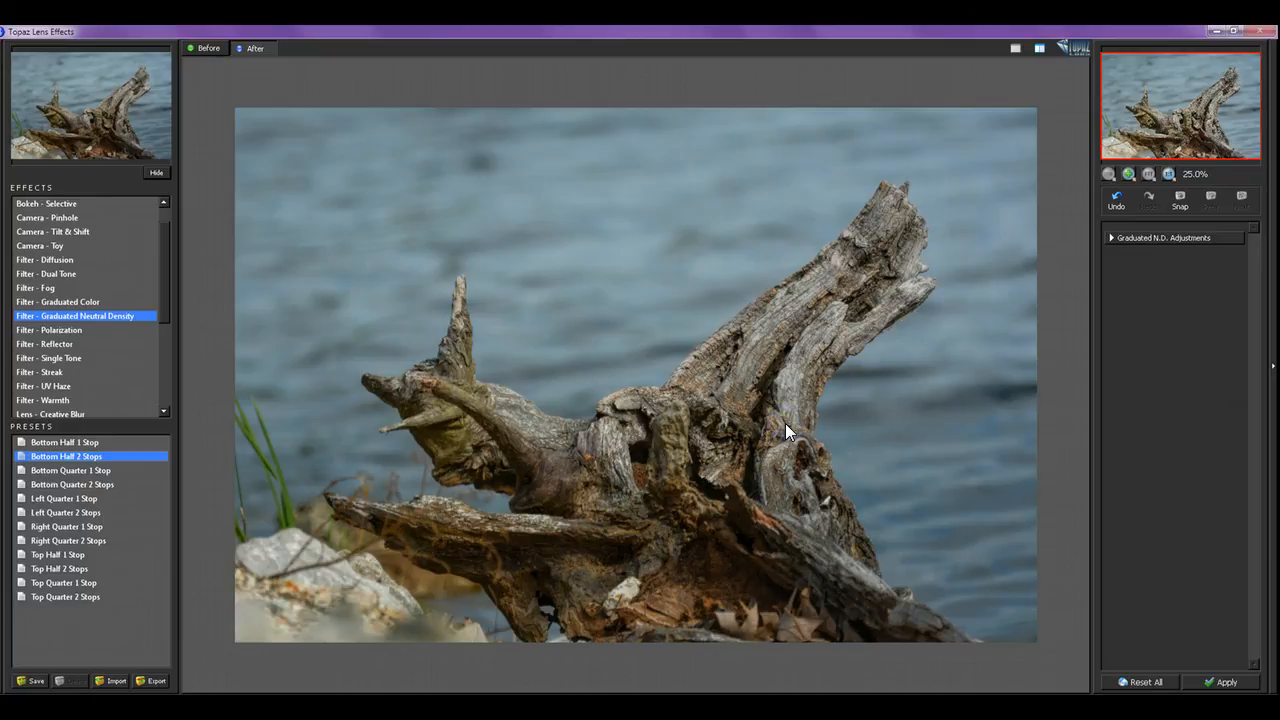
pyautogui.click(786, 428)
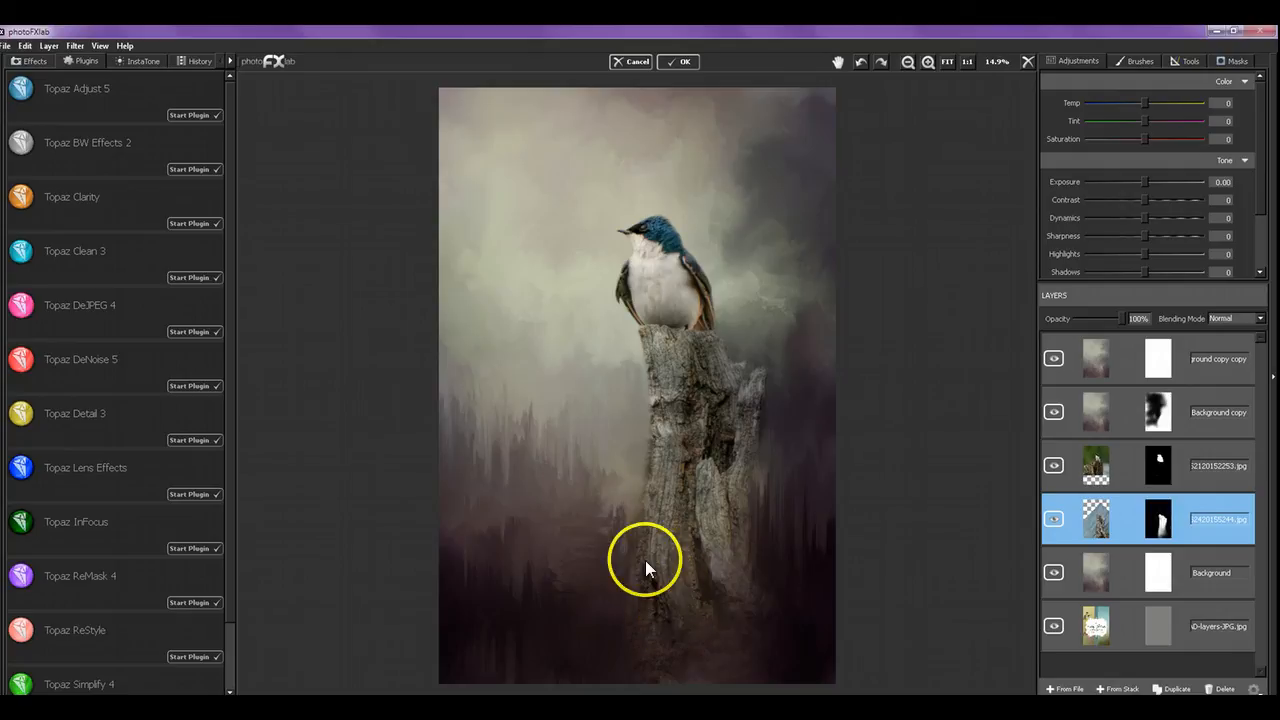
# Undo and redo the Lens Effects darkening to compare the stump's base before and after.
pyautogui.click(25, 46)
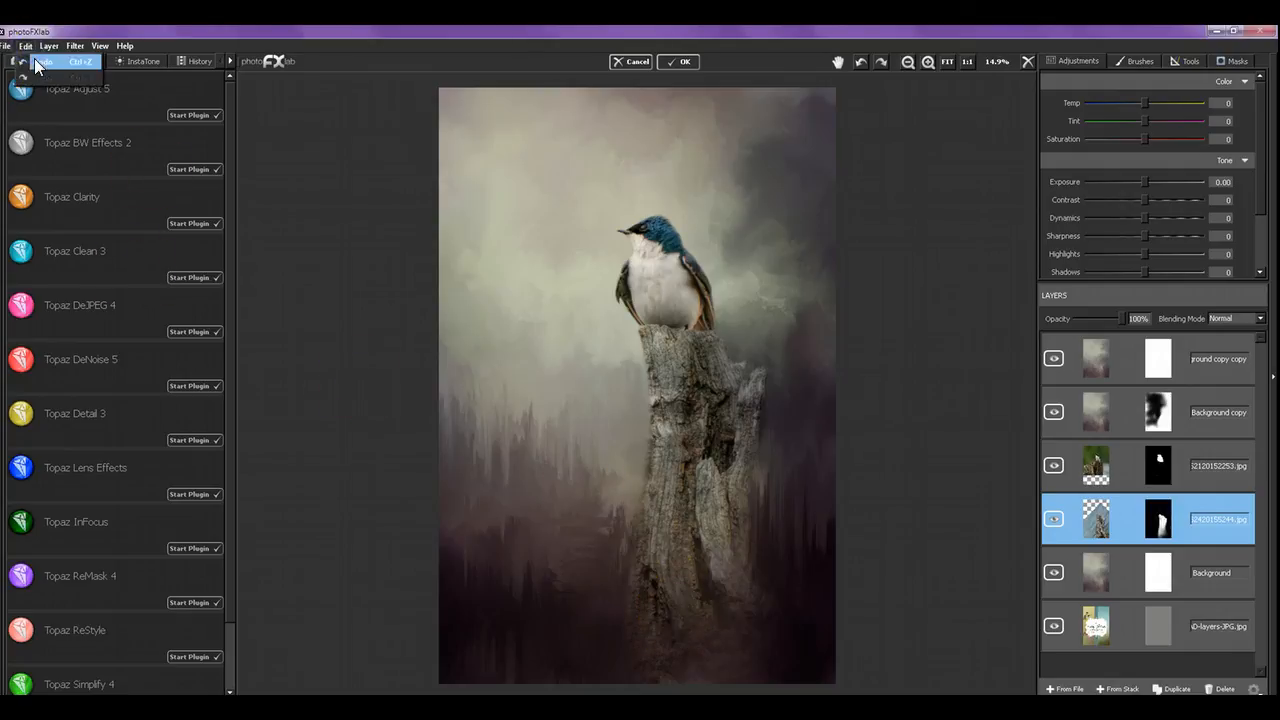
pyautogui.click(34, 58)
pyautogui.click(25, 46)
pyautogui.click(37, 79)
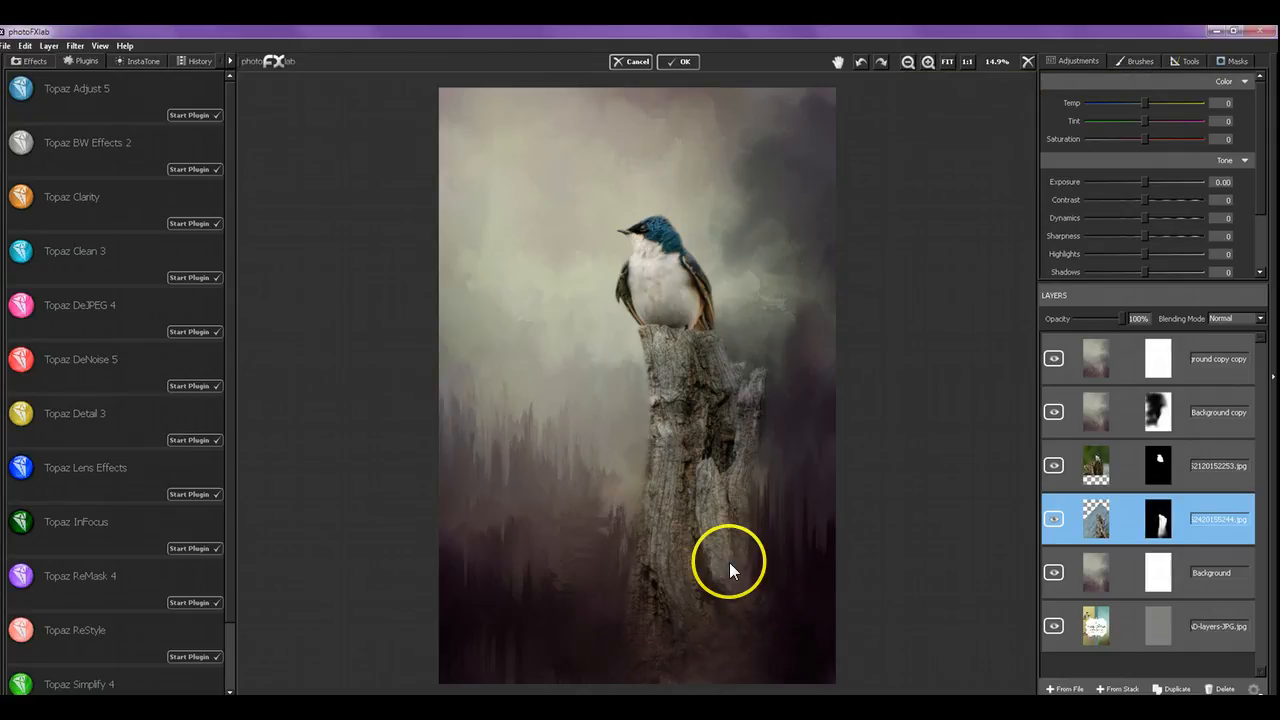
# Burn the stump layer's base using the Burn/Dodge brush with strength -0.23 and brush size 0.38.
pyautogui.click(1137, 61)
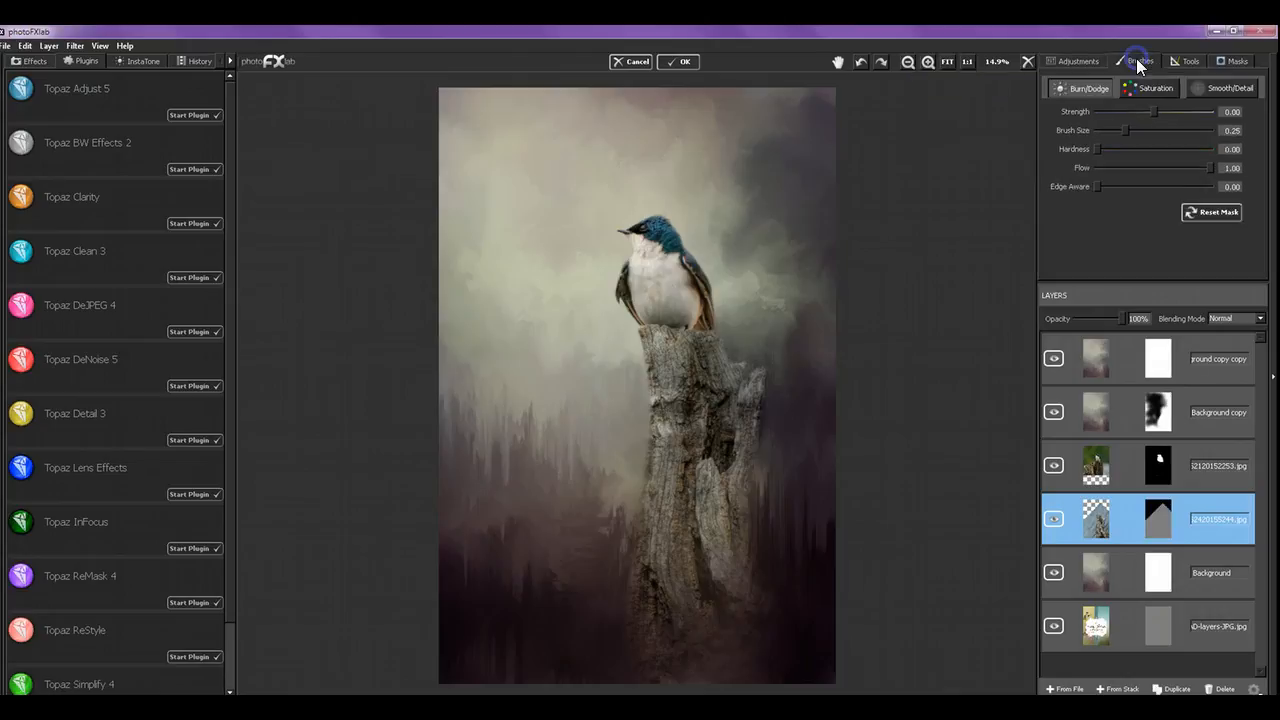
pyautogui.click(1100, 88)
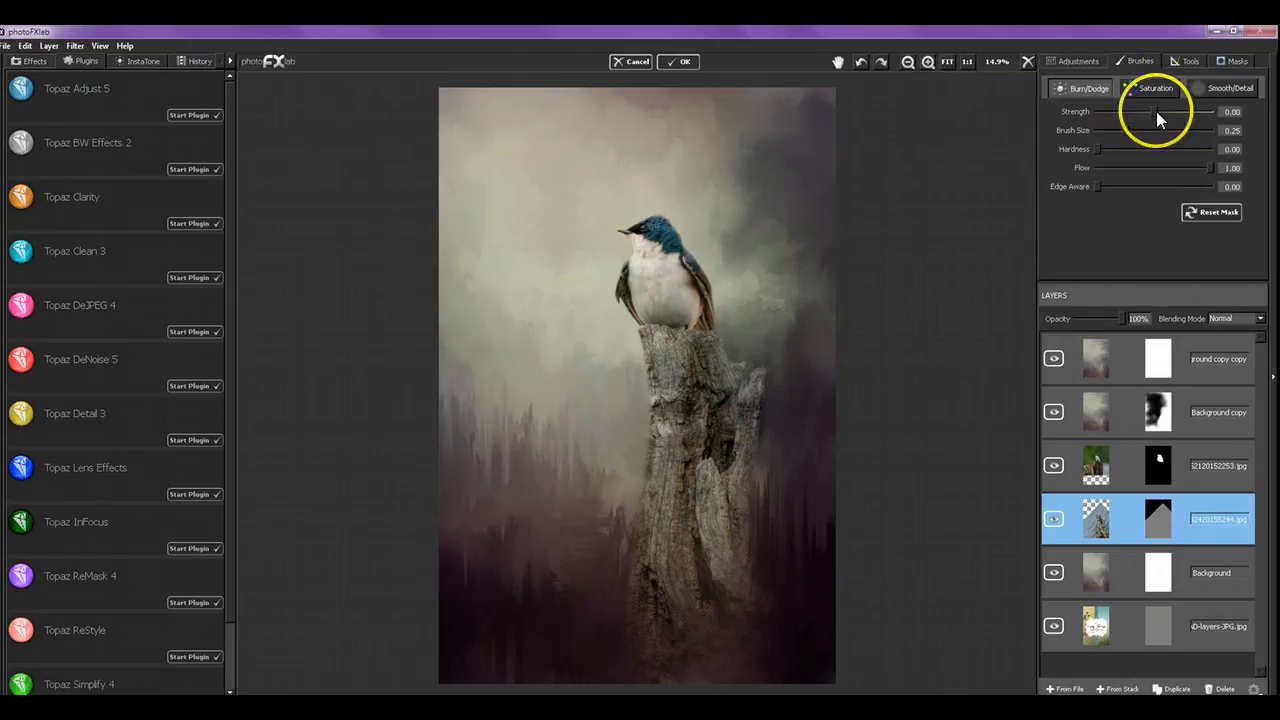
pyautogui.moveTo(1156, 111); pyautogui.dragTo(1143, 113)
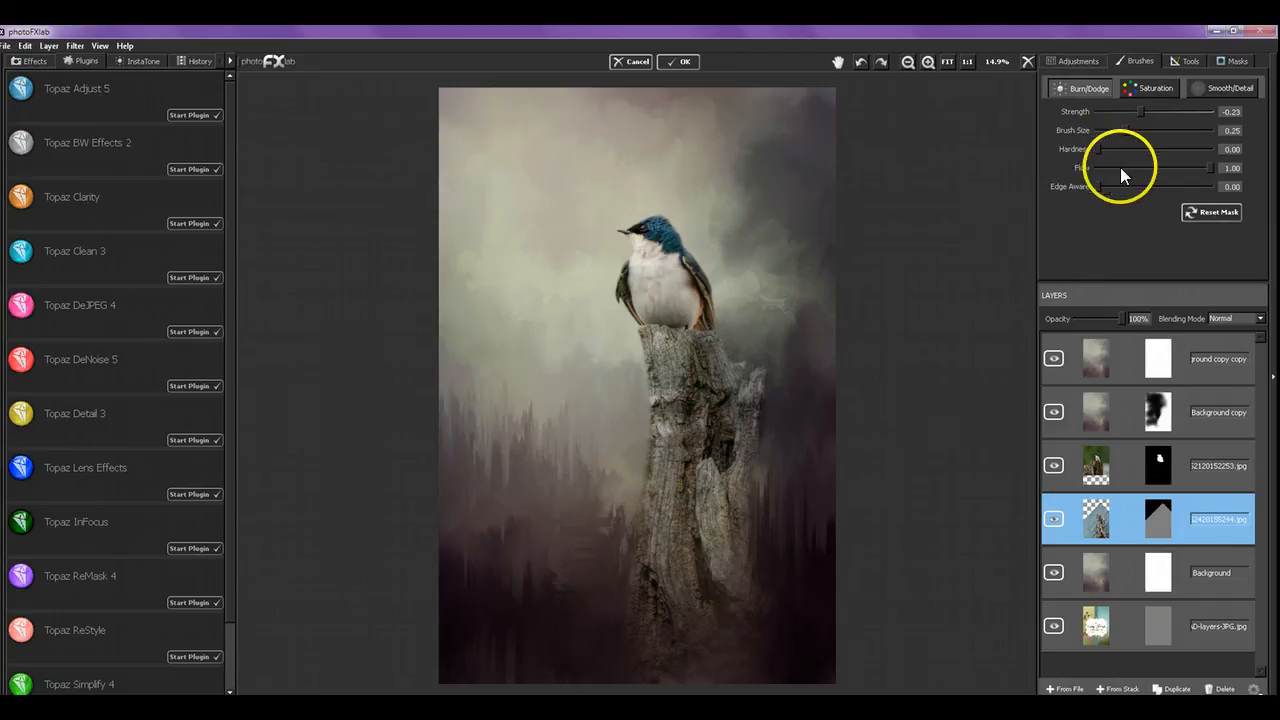
pyautogui.moveTo(1124, 131); pyautogui.dragTo(1136, 131)
pyautogui.moveTo(1138, 131); pyautogui.dragTo(1140, 130)
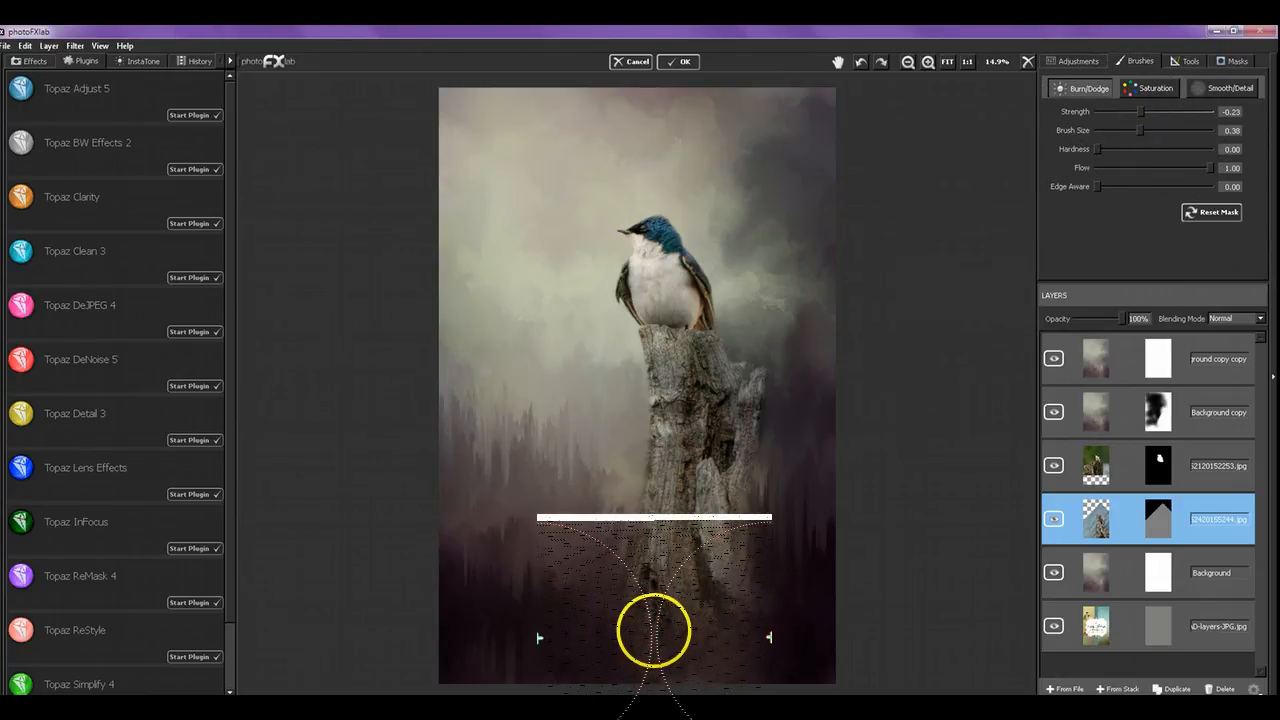
pyautogui.moveTo(659, 622)
pyautogui.mouseDown()
pyautogui.moveTo(673, 581)
pyautogui.moveTo(688, 608)
pyautogui.moveTo(708, 568)
pyautogui.moveTo(717, 595)
pyautogui.moveTo(714, 579)
pyautogui.moveTo(659, 581)
pyautogui.moveTo(699, 662)
pyautogui.moveTo(737, 659)
pyautogui.moveTo(743, 628)
pyautogui.moveTo(708, 676)
pyautogui.moveTo(768, 595)
pyautogui.mouseUp()
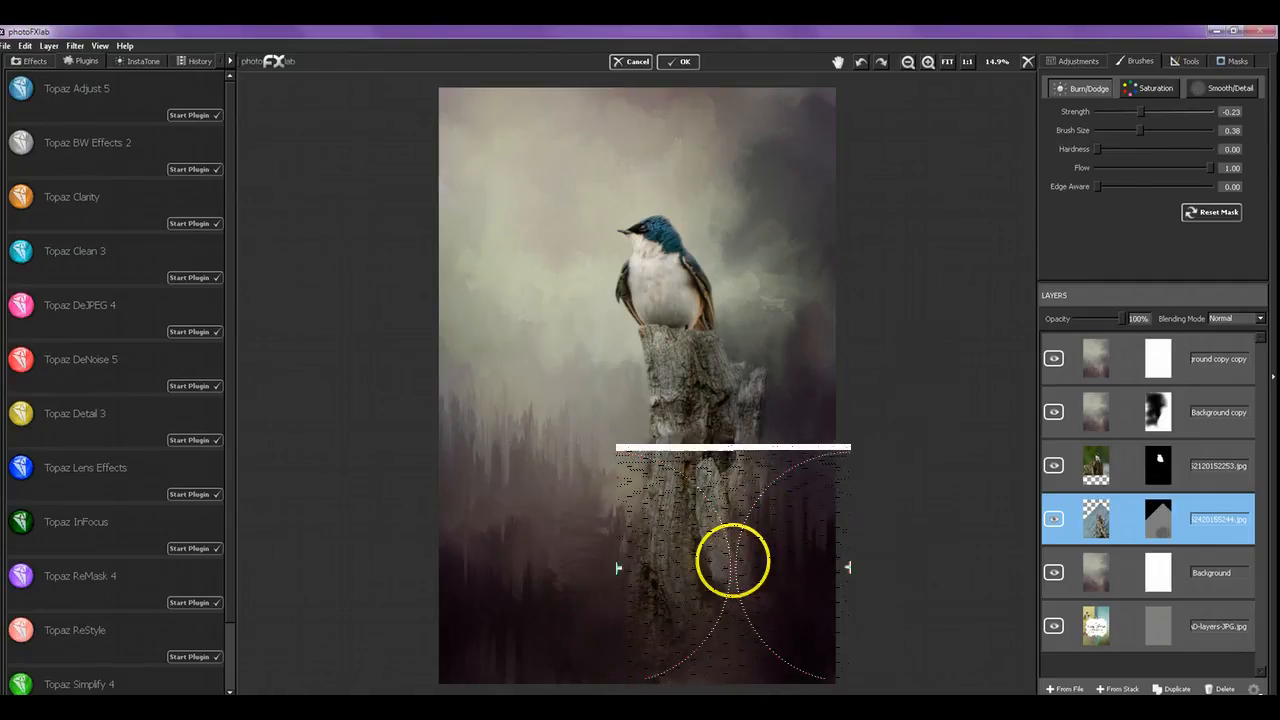
pyautogui.click(731, 592)
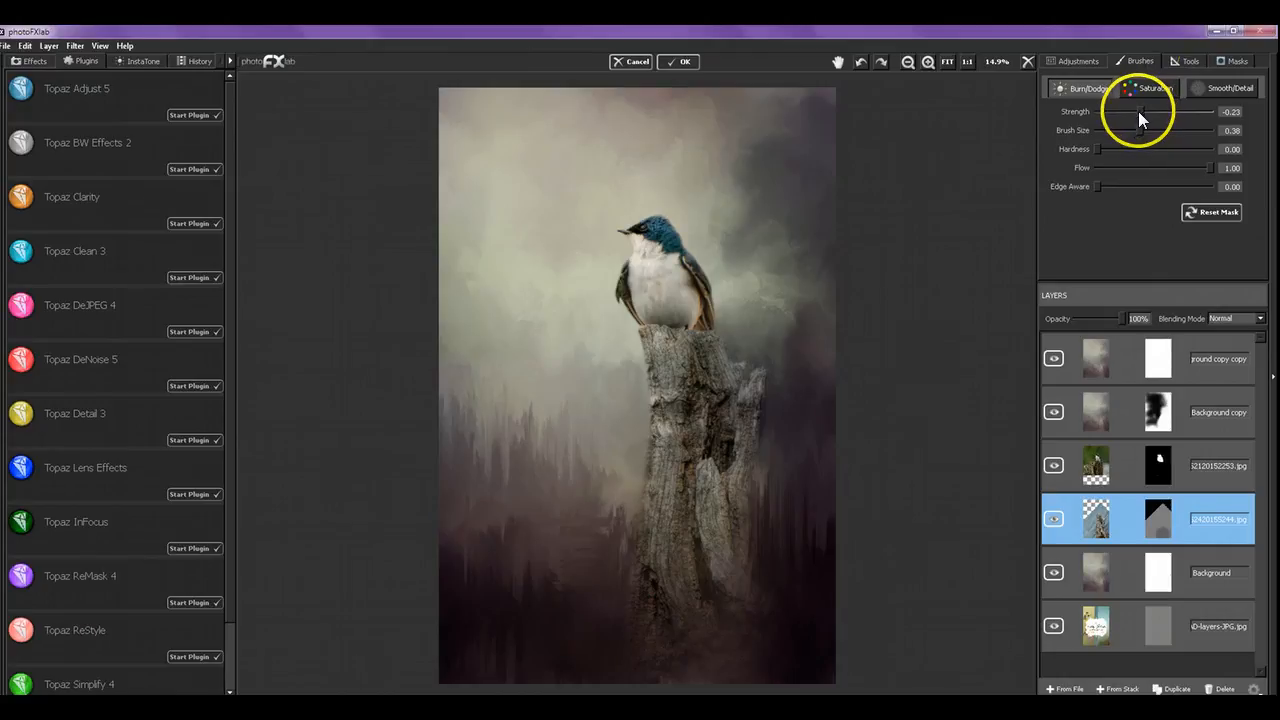
# Deepen the burn along the stump's base with further strokes at strength -0.34 and -0.47.
pyautogui.moveTo(1140, 112); pyautogui.dragTo(1136, 112)
pyautogui.moveTo(683, 600)
pyautogui.mouseDown()
pyautogui.moveTo(688, 570)
pyautogui.moveTo(699, 615)
pyautogui.moveTo(722, 580)
pyautogui.moveTo(732, 604)
pyautogui.moveTo(731, 593)
pyautogui.moveTo(697, 627)
pyautogui.moveTo(721, 674)
pyautogui.moveTo(701, 684)
pyautogui.moveTo(789, 660)
pyautogui.moveTo(729, 568)
pyautogui.moveTo(680, 648)
pyautogui.moveTo(660, 626)
pyautogui.moveTo(680, 674)
pyautogui.mouseUp()
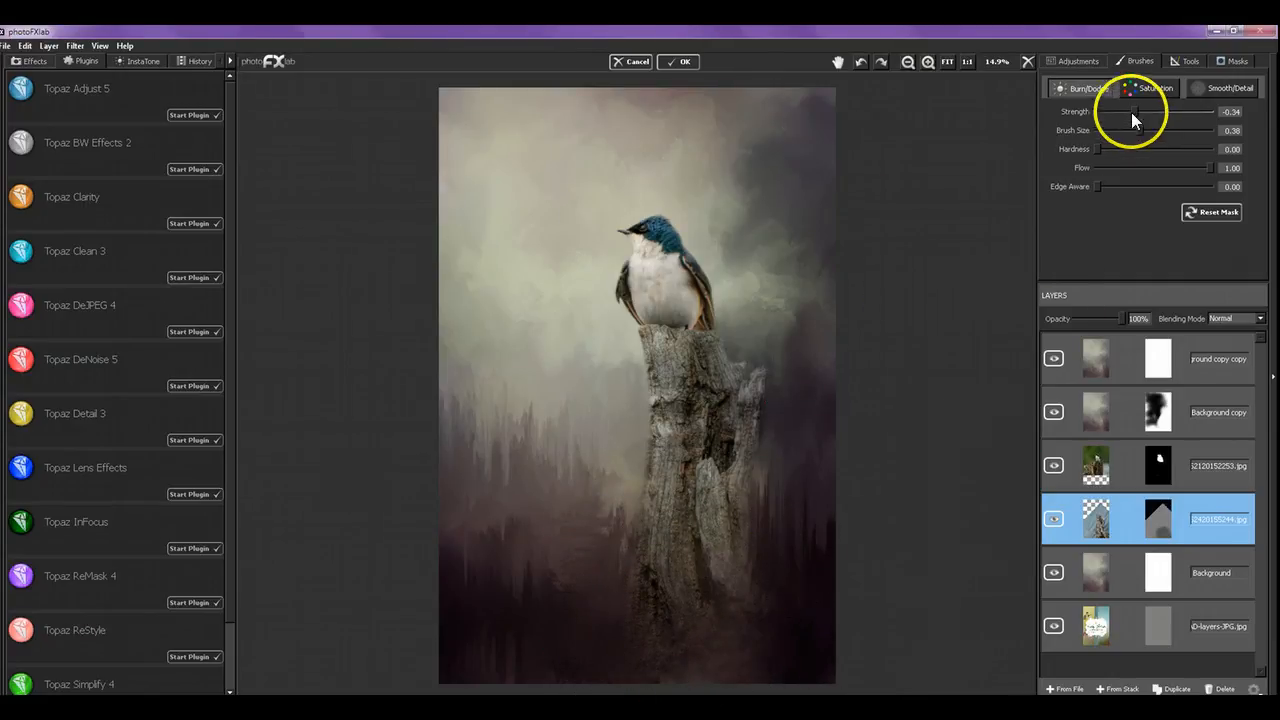
pyautogui.moveTo(1133, 114); pyautogui.dragTo(1127, 112)
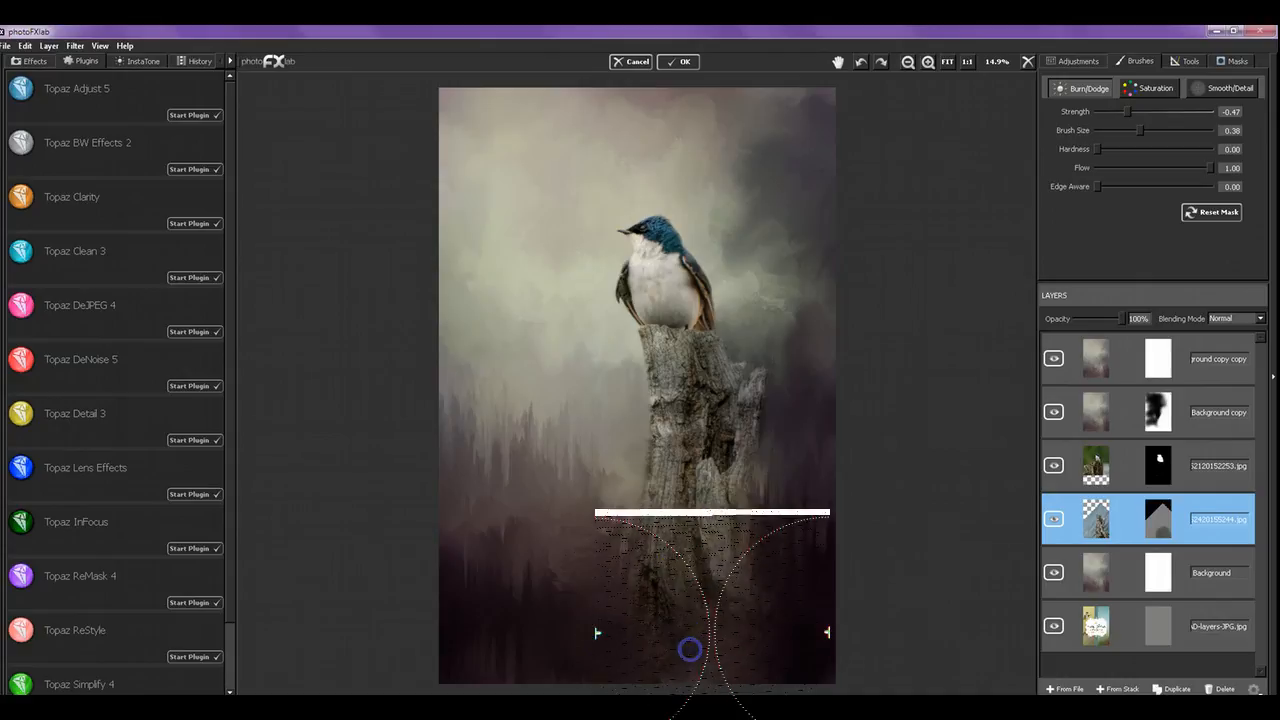
pyautogui.moveTo(689, 651)
pyautogui.mouseDown()
pyautogui.moveTo(701, 555)
pyautogui.moveTo(732, 622)
pyautogui.moveTo(734, 592)
pyautogui.moveTo(781, 646)
pyautogui.moveTo(679, 643)
pyautogui.moveTo(712, 686)
pyautogui.moveTo(672, 674)
pyautogui.moveTo(763, 666)
pyautogui.mouseUp()
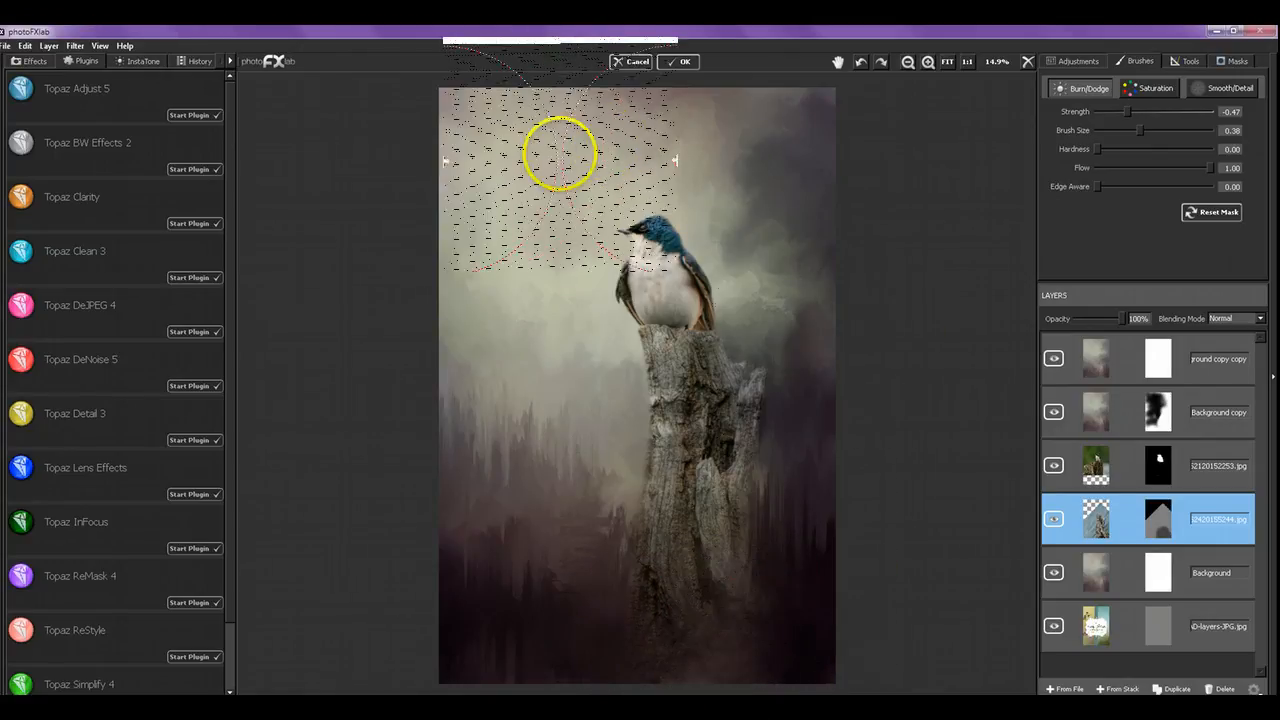
# Burn the Background texture layer around the stump's base with the Burn/Dodge strength at -0.17.
pyautogui.click(1127, 577)
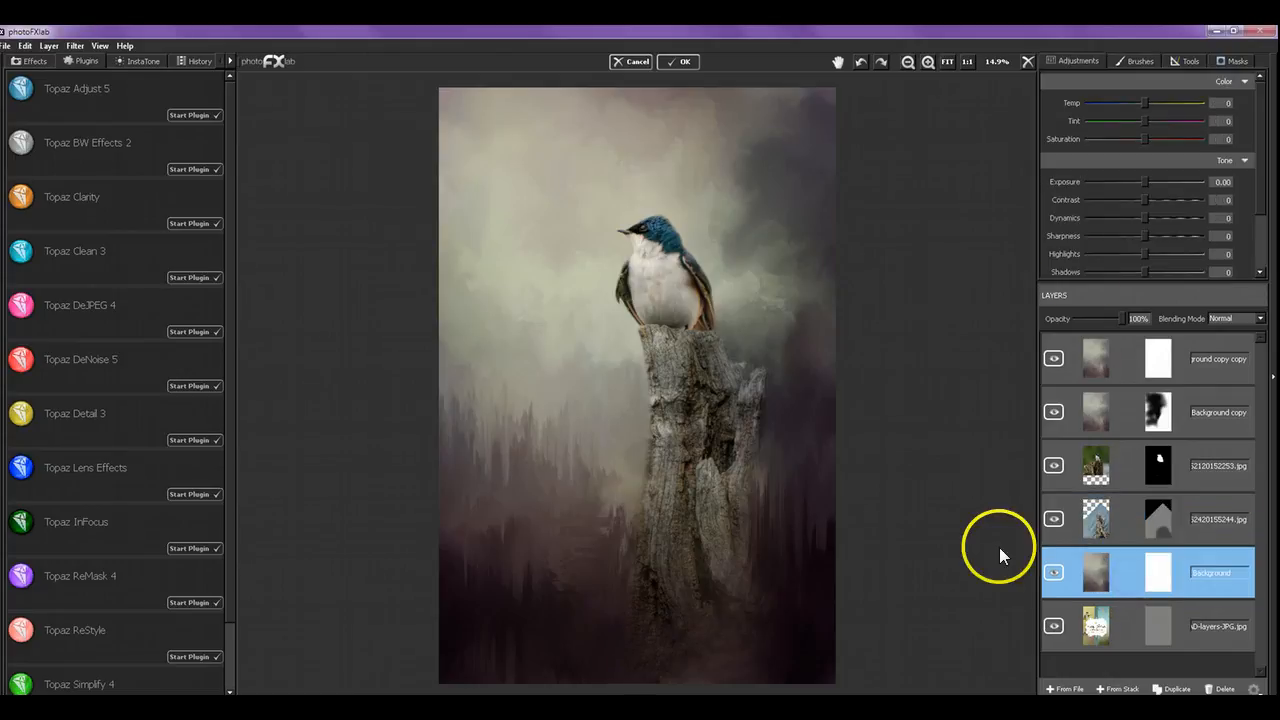
pyautogui.click(1141, 62)
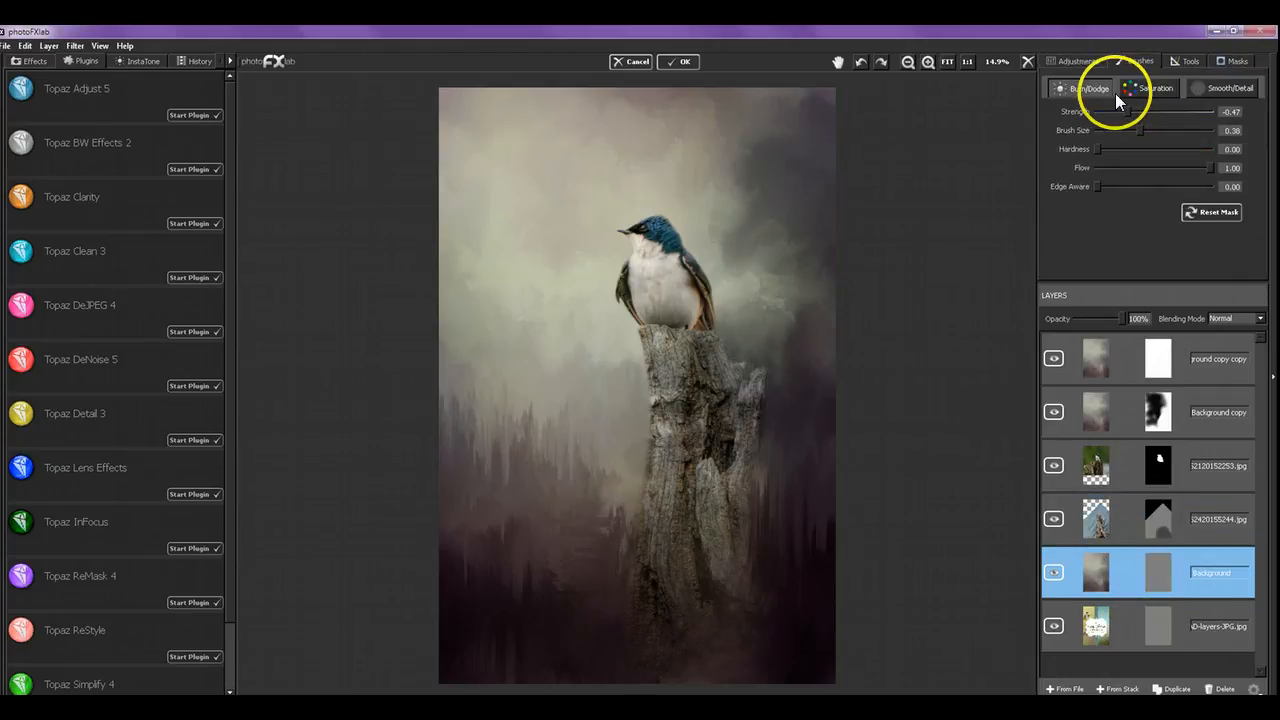
pyautogui.moveTo(1133, 117); pyautogui.dragTo(1147, 118)
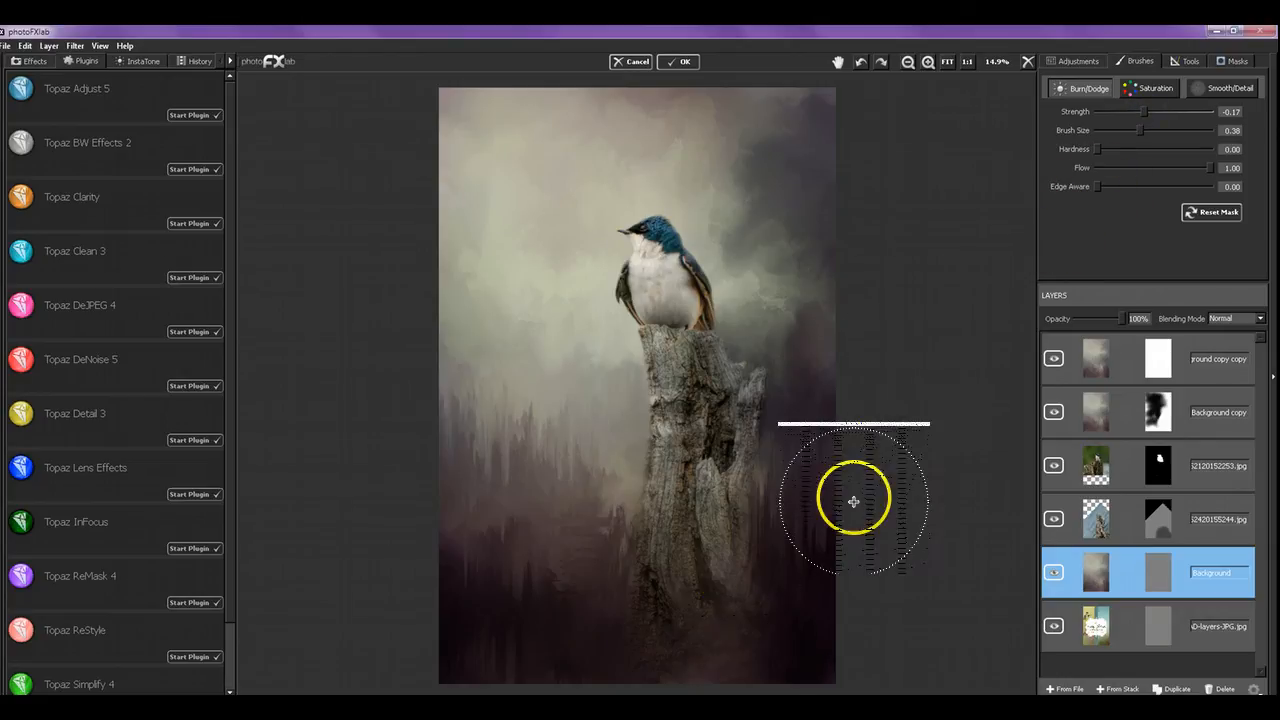
pyautogui.moveTo(681, 678)
pyautogui.mouseDown()
pyautogui.moveTo(726, 667)
pyautogui.moveTo(732, 652)
pyautogui.moveTo(685, 685)
pyautogui.moveTo(720, 657)
pyautogui.moveTo(752, 578)
pyautogui.mouseUp()
pyautogui.moveTo(674, 678)
pyautogui.mouseDown()
pyautogui.moveTo(737, 671)
pyautogui.moveTo(771, 648)
pyautogui.mouseUp()
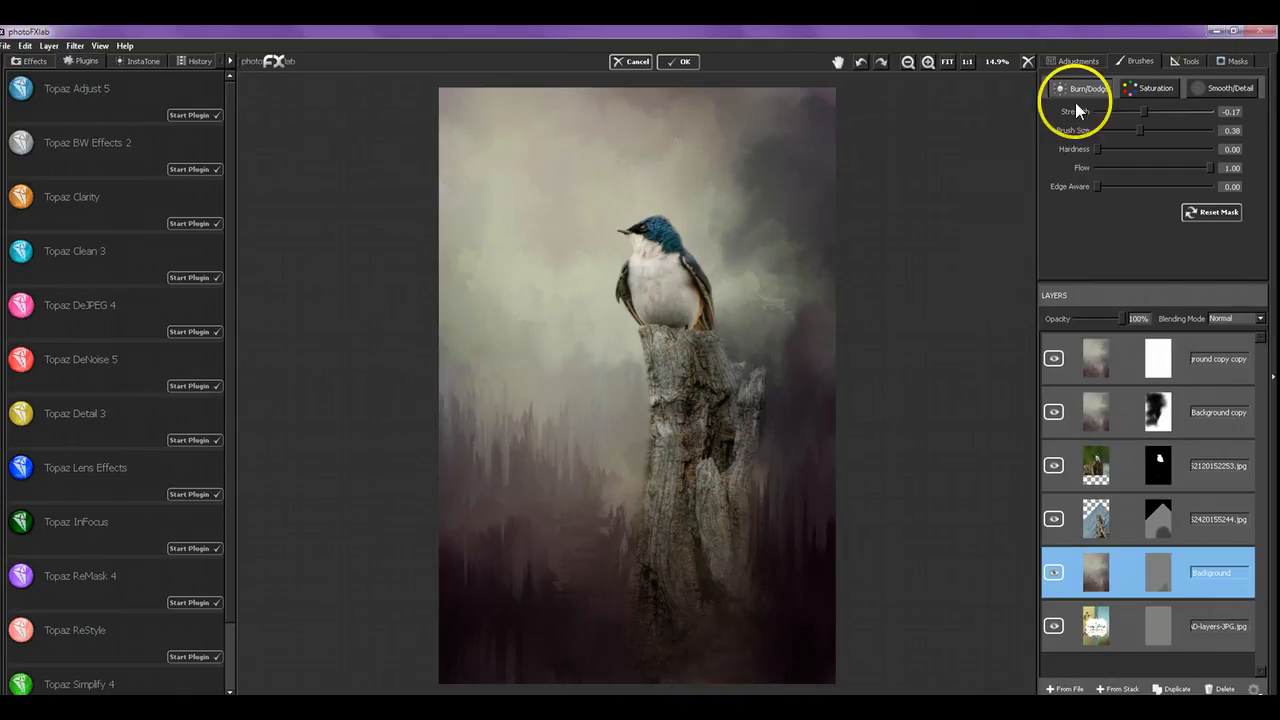
# Darken the Background texture around the stump's base further with the burn strength at -0.34.
pyautogui.moveTo(1140, 111); pyautogui.dragTo(1134, 112)
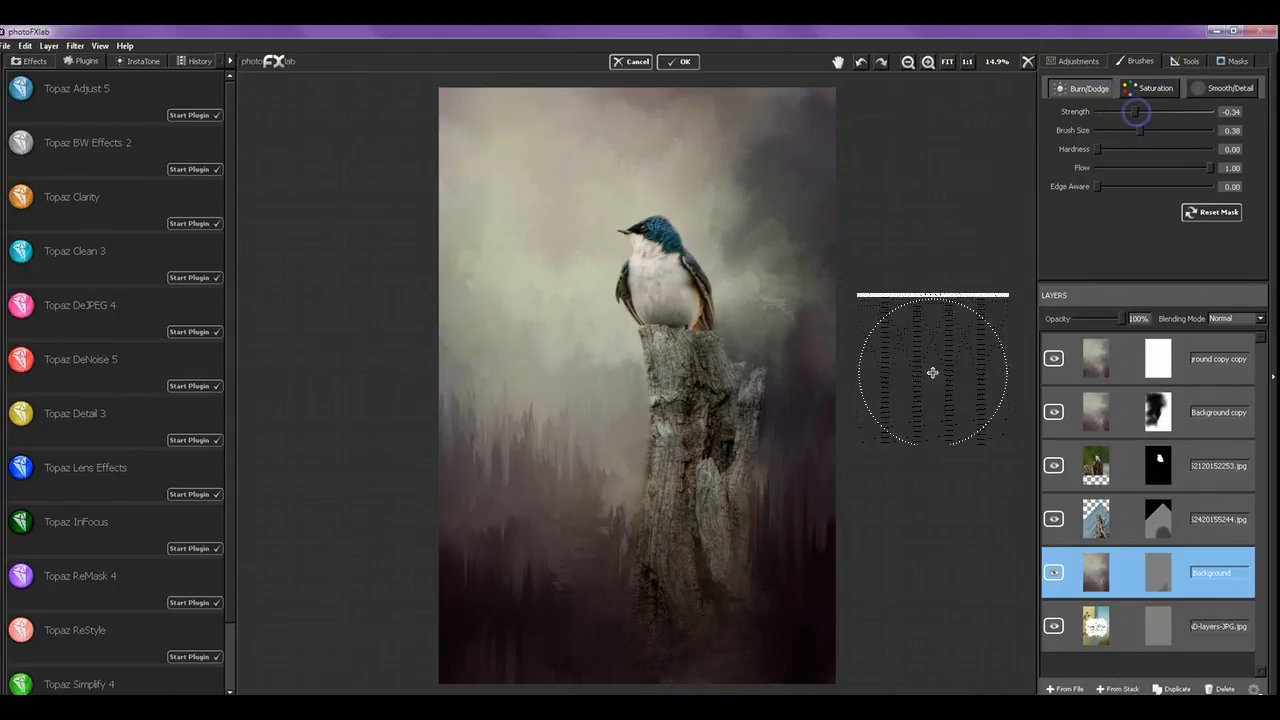
pyautogui.moveTo(696, 682)
pyautogui.mouseDown()
pyautogui.moveTo(686, 689)
pyautogui.moveTo(758, 638)
pyautogui.moveTo(674, 654)
pyautogui.moveTo(737, 614)
pyautogui.moveTo(751, 563)
pyautogui.moveTo(676, 655)
pyautogui.moveTo(777, 577)
pyautogui.mouseUp()
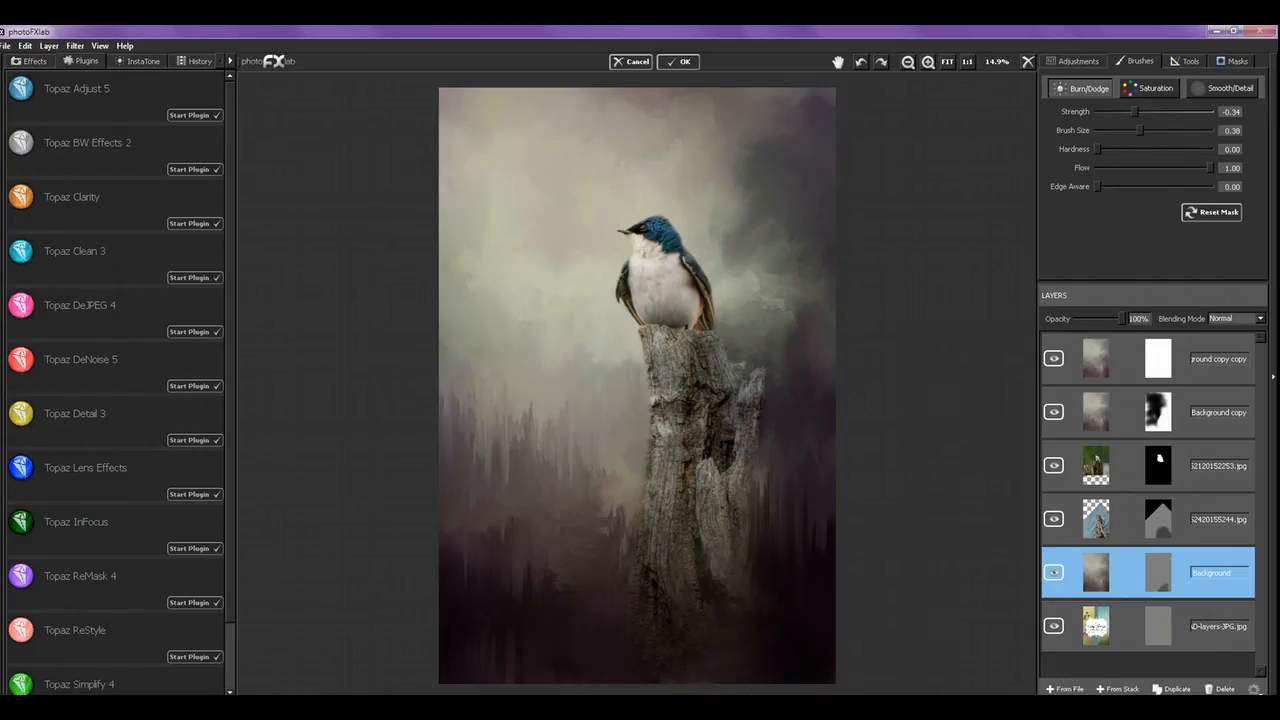
pyautogui.moveTo(692, 690)
pyautogui.mouseDown()
pyautogui.moveTo(716, 692)
pyautogui.moveTo(840, 563)
pyautogui.mouseUp()
# Select the Soft Light texture copy and inspect the composite with both texture copies hidden, restoring their visibility one at a time.
pyautogui.click(1128, 379)
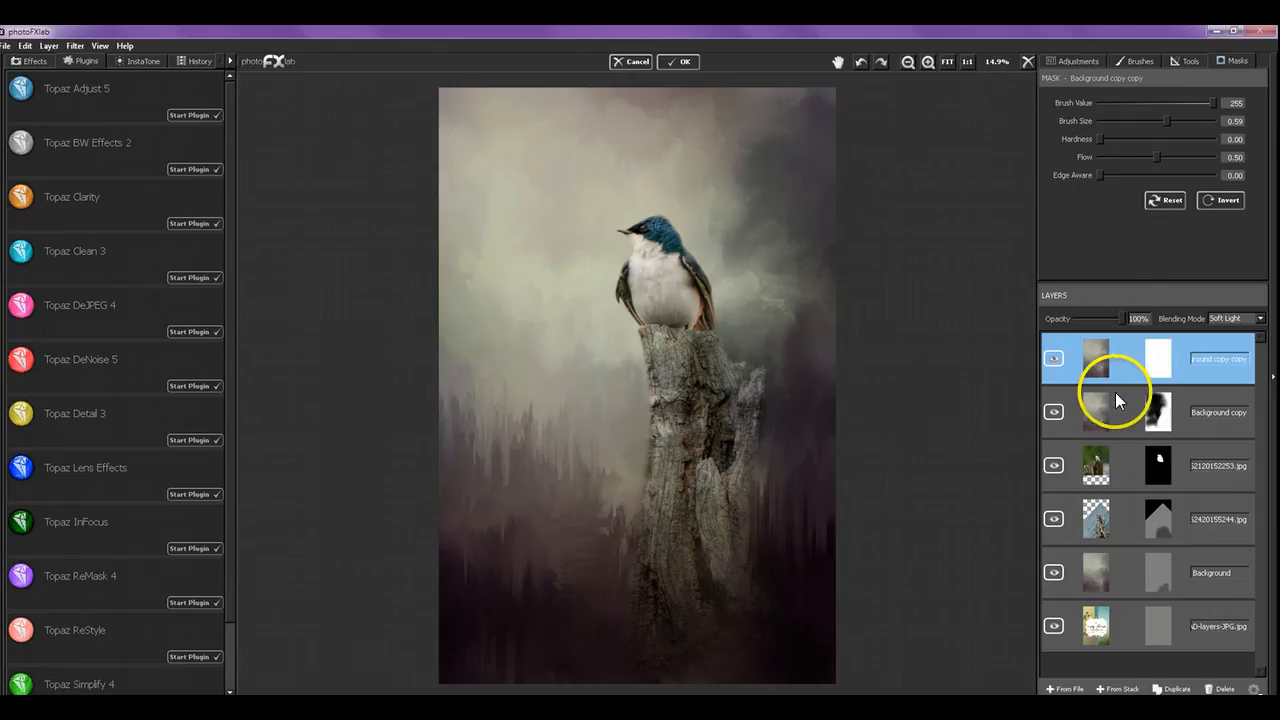
pyautogui.click(1055, 359)
pyautogui.click(1058, 413)
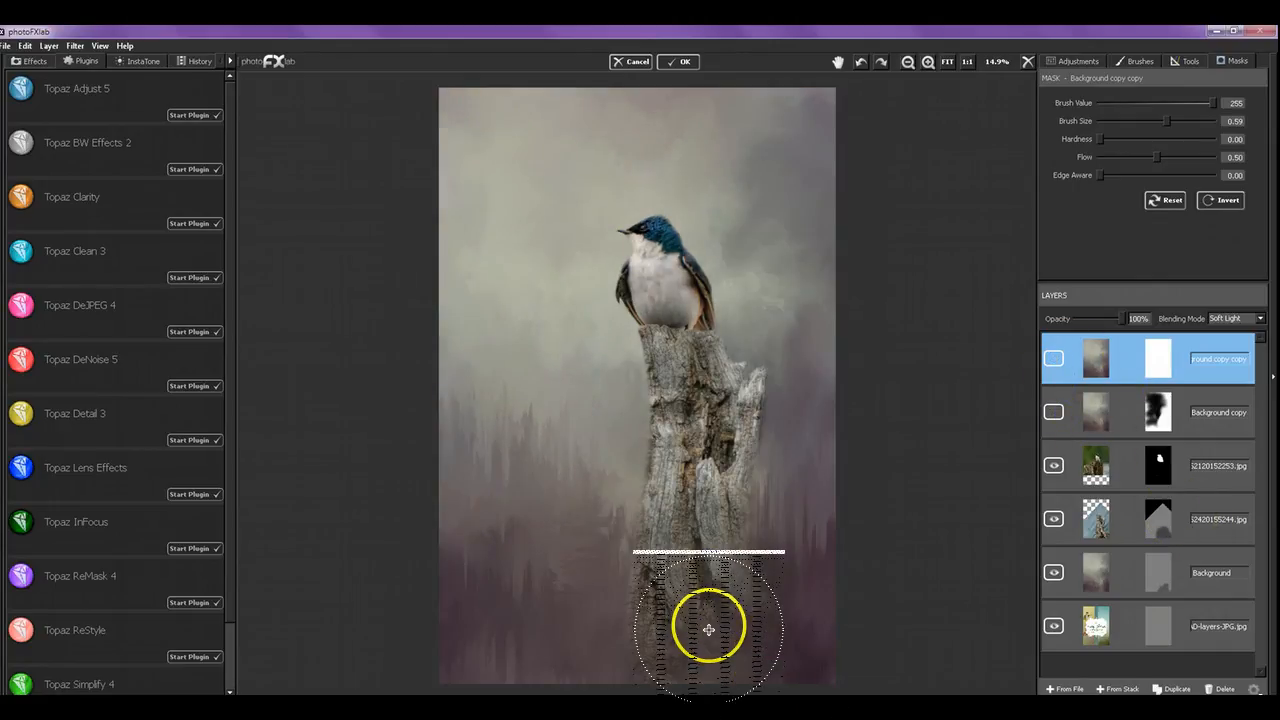
pyautogui.click(1055, 413)
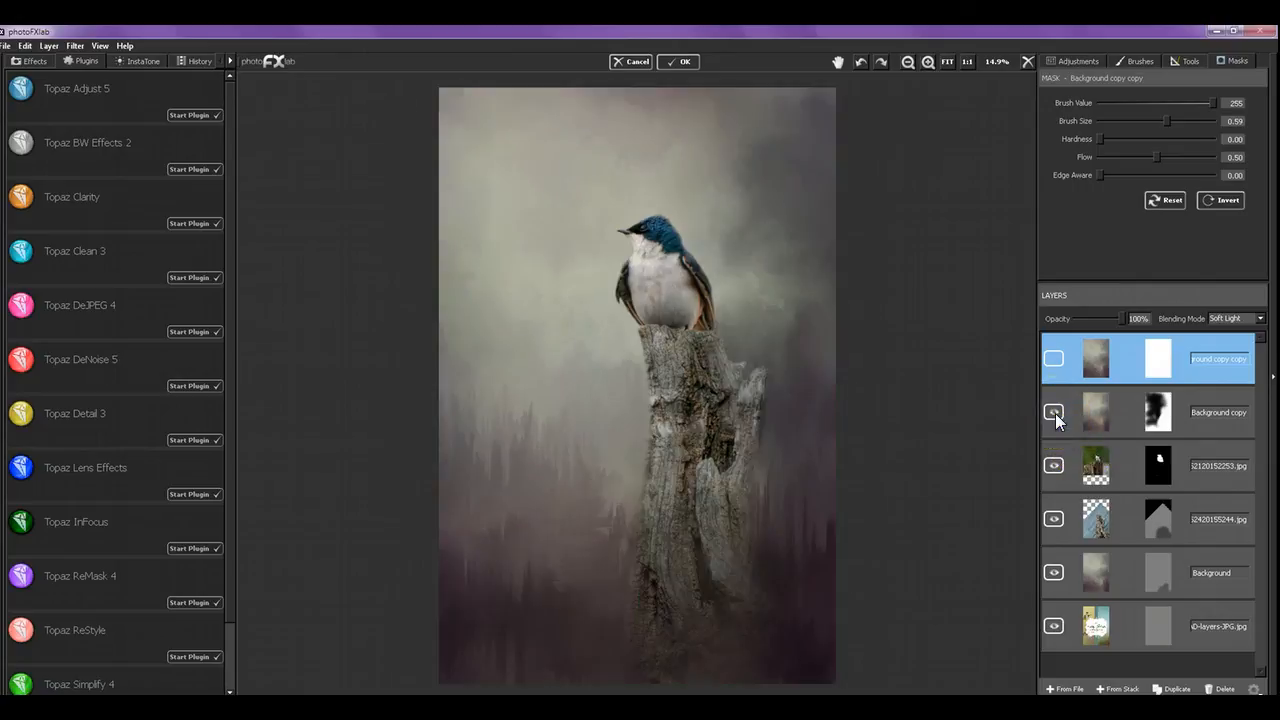
pyautogui.click(1051, 360)
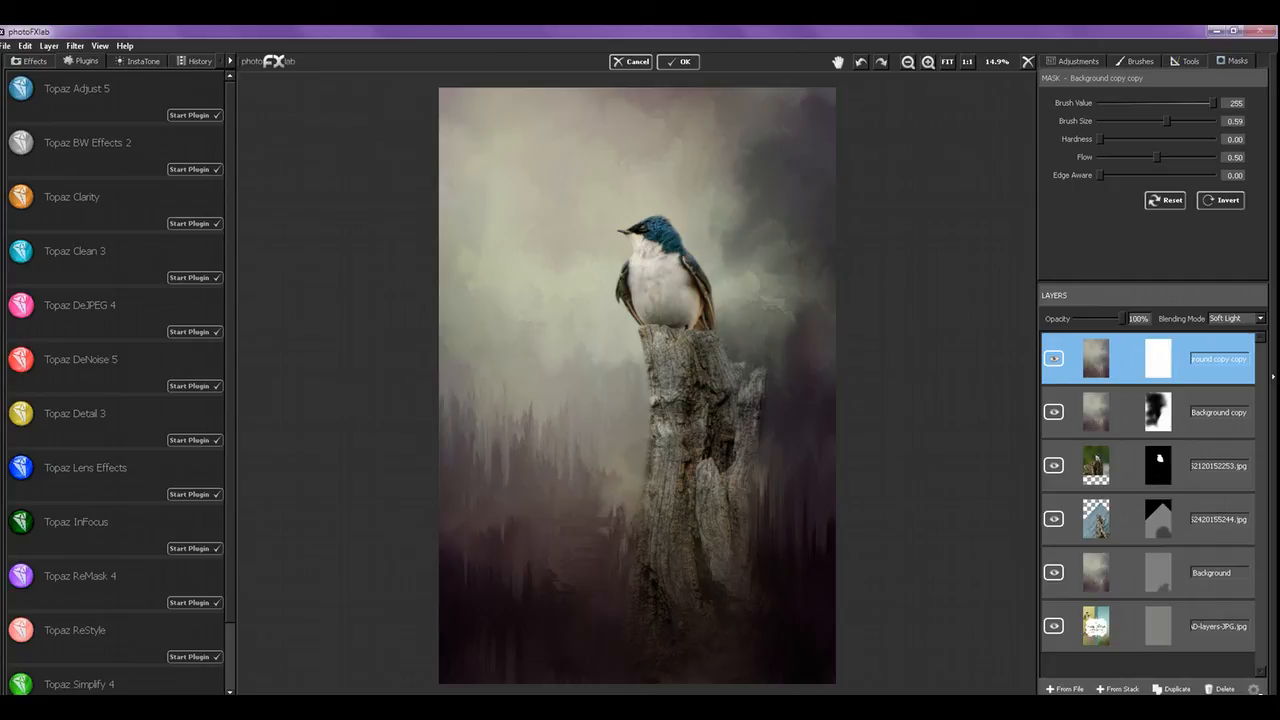
# Compare the swallow with the Soft Light texture copy hidden and shown.
pyautogui.click(1055, 360)
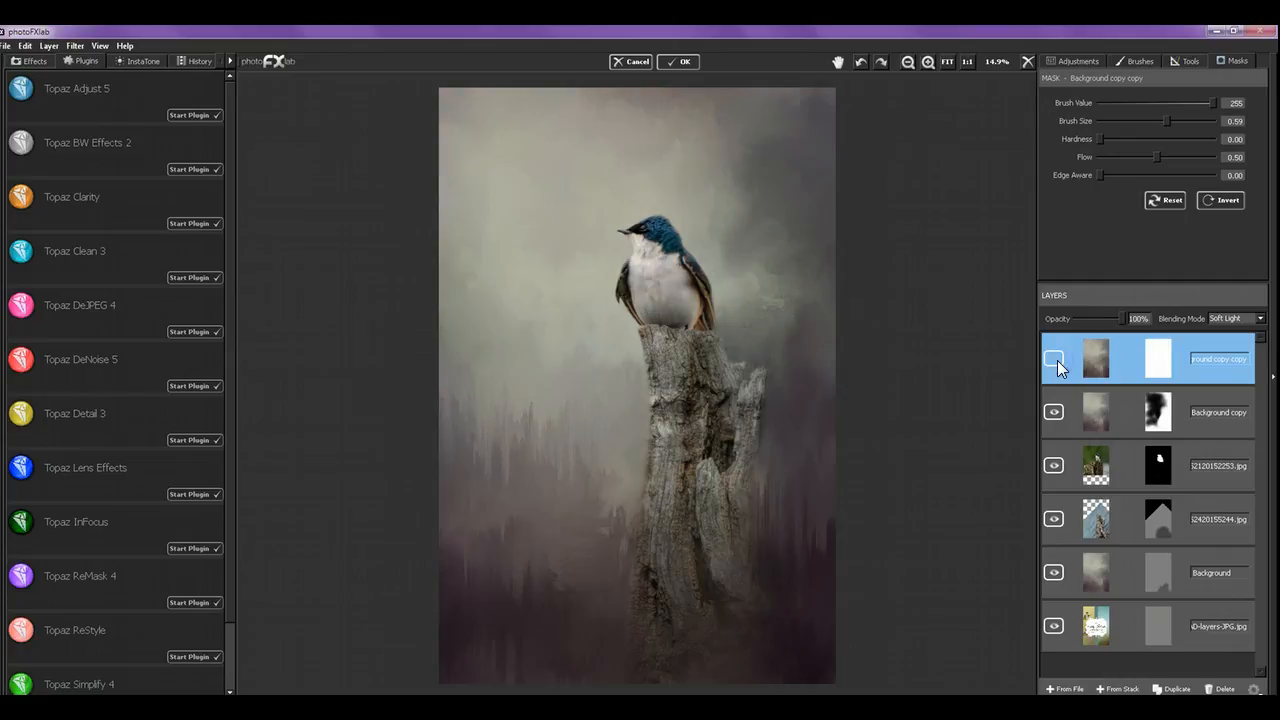
pyautogui.moveTo(676, 252); pyautogui.dragTo(651, 271)
pyautogui.click(1055, 362)
pyautogui.moveTo(705, 205)
pyautogui.mouseDown()
pyautogui.moveTo(723, 266)
pyautogui.moveTo(603, 229)
pyautogui.moveTo(657, 262)
pyautogui.moveTo(611, 240)
pyautogui.moveTo(614, 274)
pyautogui.moveTo(668, 262)
pyautogui.mouseUp()
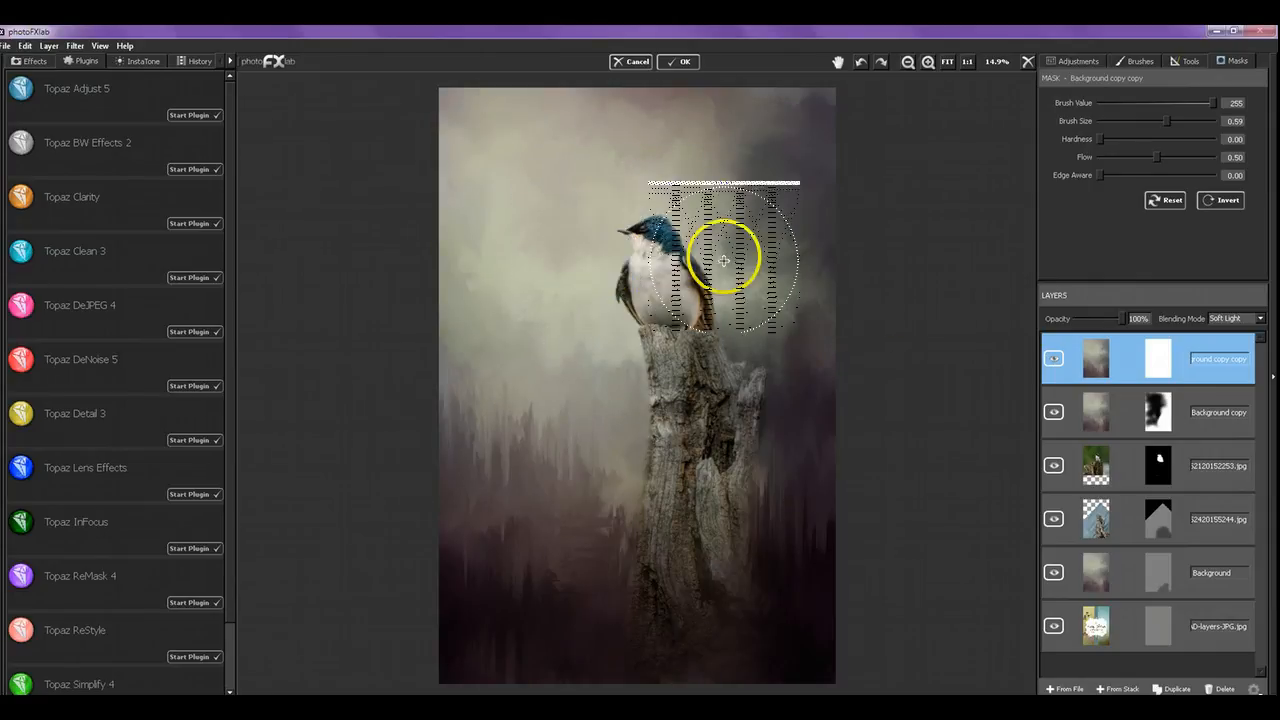